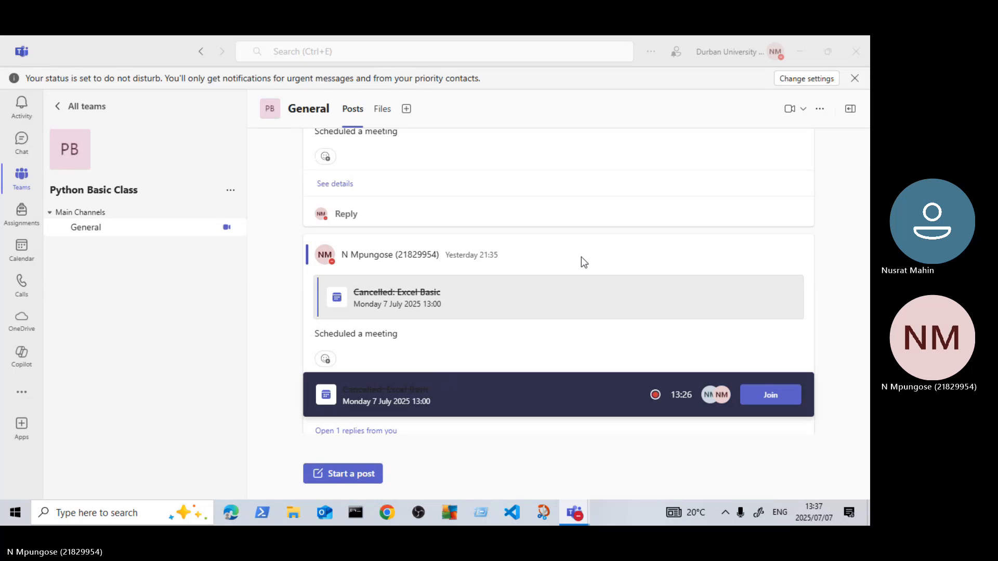
pyautogui.moveTo(581, 257)
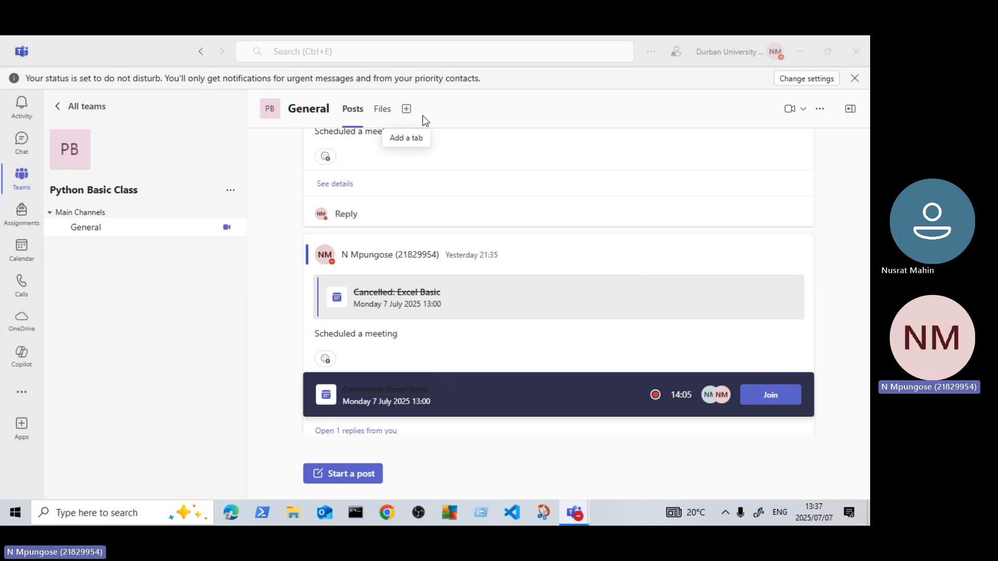
pyautogui.scroll(-1, 390, 193)
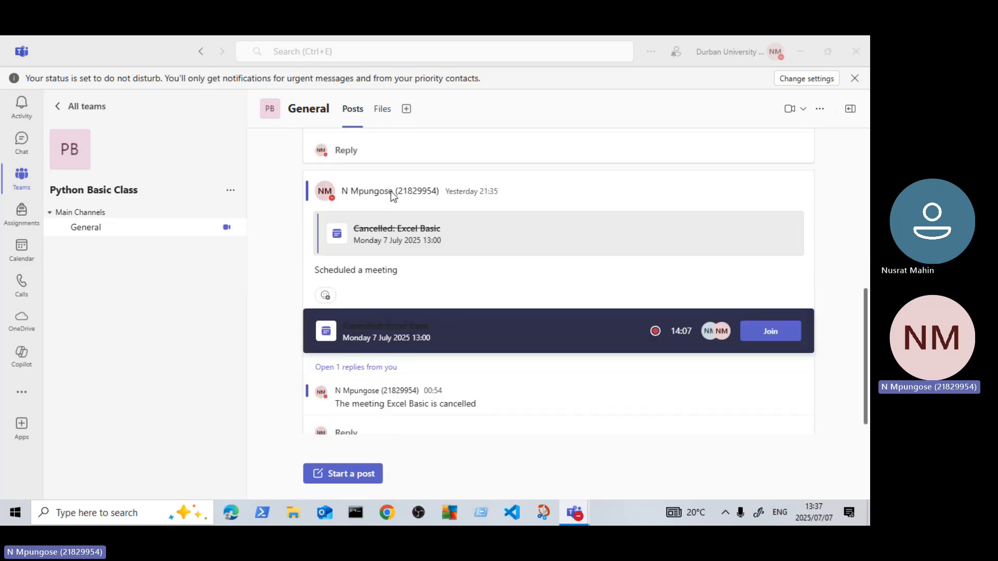
pyautogui.scroll(1, 264, 177)
pyautogui.scroll(1, 265, 176)
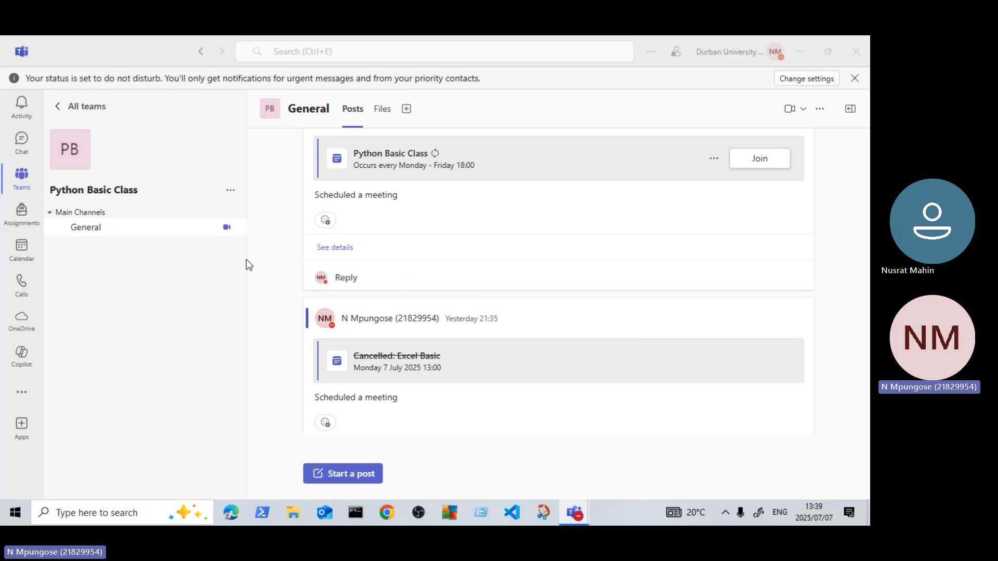
# Step: Minimize the meeting window and open the Production data Excel workbook from the recent files in File Explorer
pyautogui.moveTo(519, 304)
pyautogui.click(801, 52)
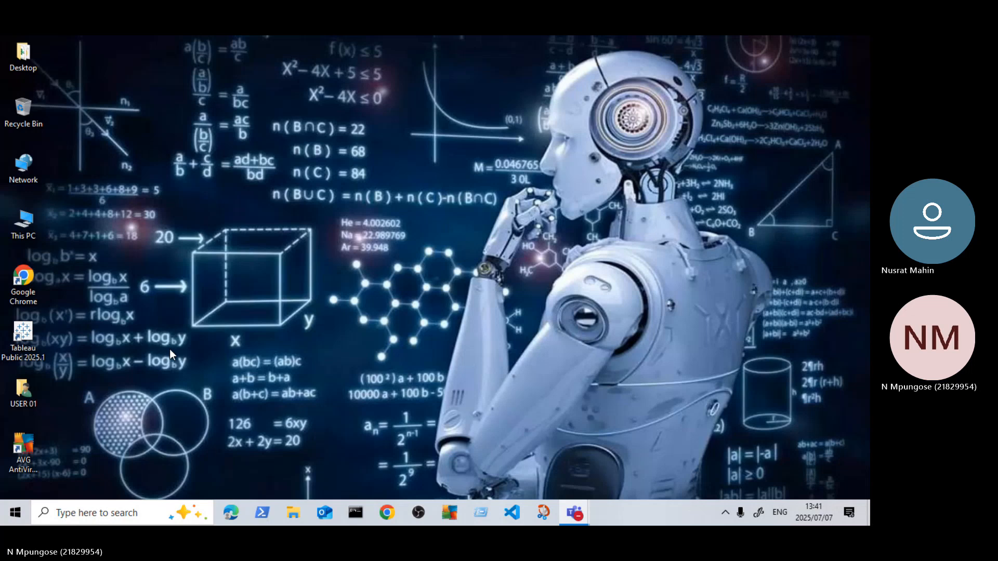
pyautogui.press('super+e')
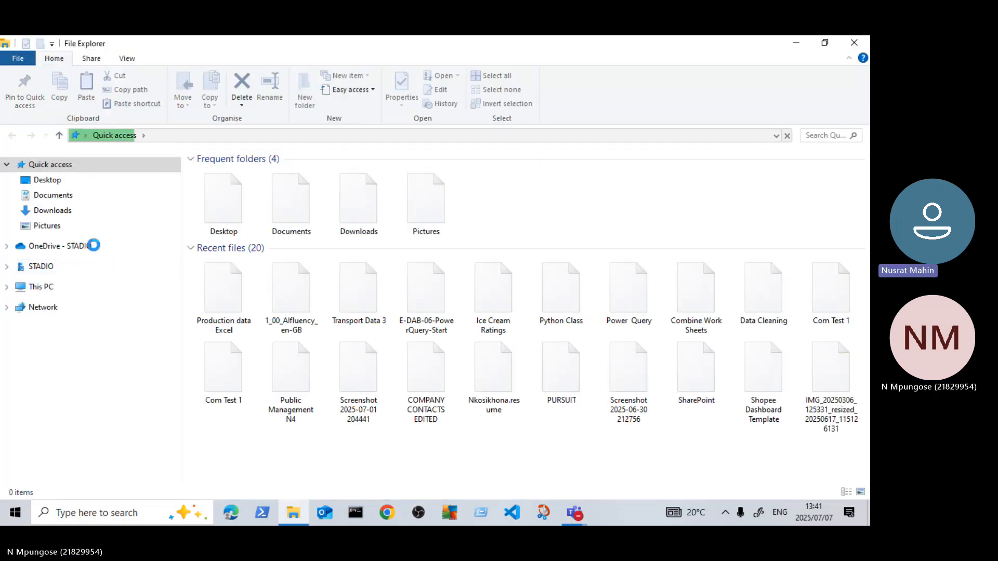
pyautogui.click(225, 285)
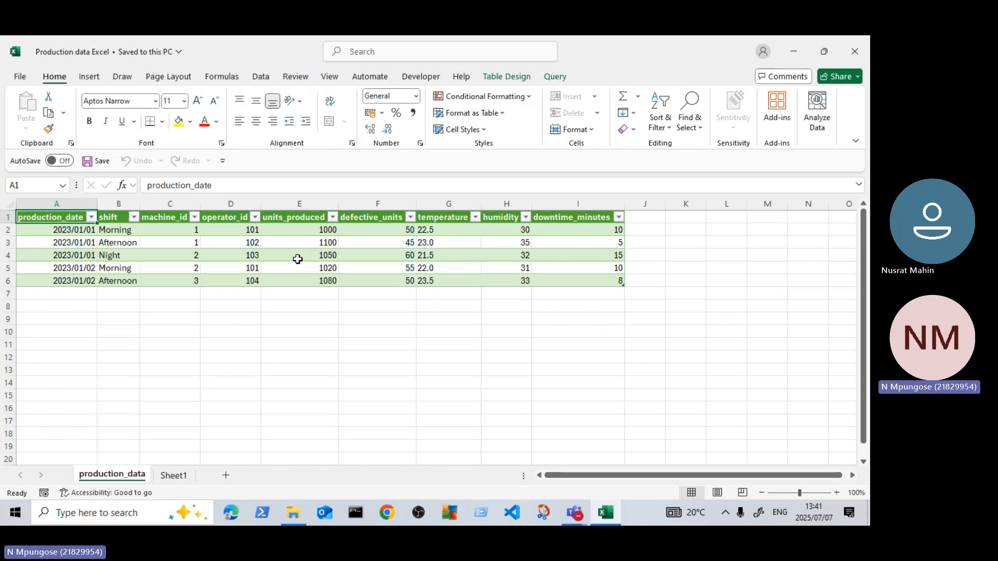
pyautogui.click(312, 294)
pyautogui.click(387, 293)
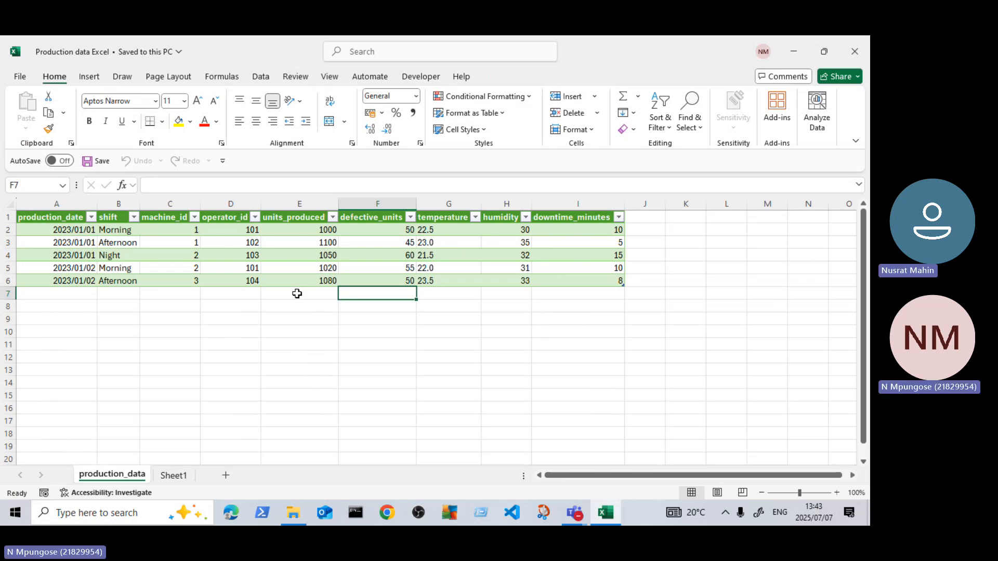
pyautogui.moveTo(303, 336); pyautogui.dragTo(274, 350)
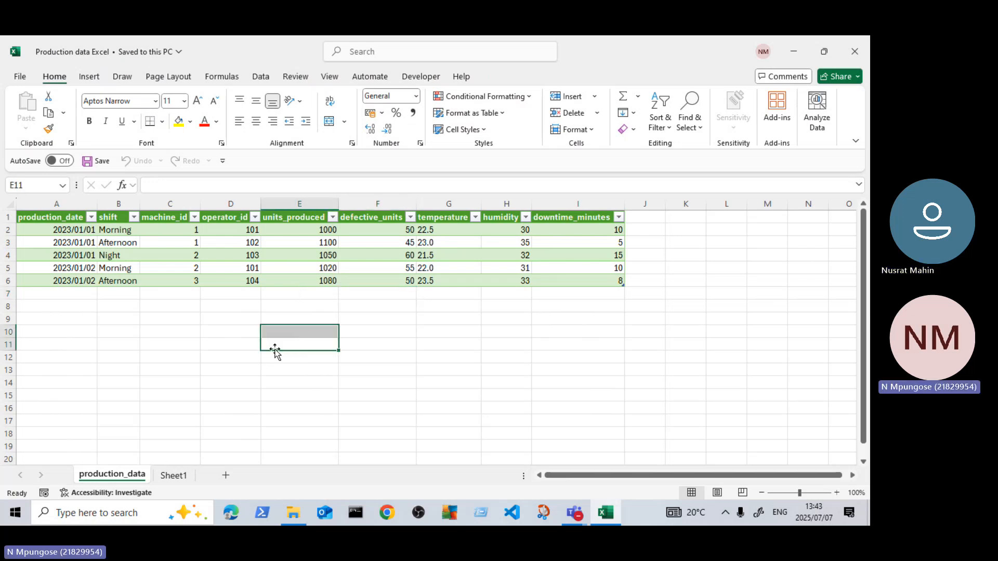
pyautogui.click(381, 360)
# Step: Enter the text "Power Query" in cell E11 below the production data table
pyautogui.click(291, 345)
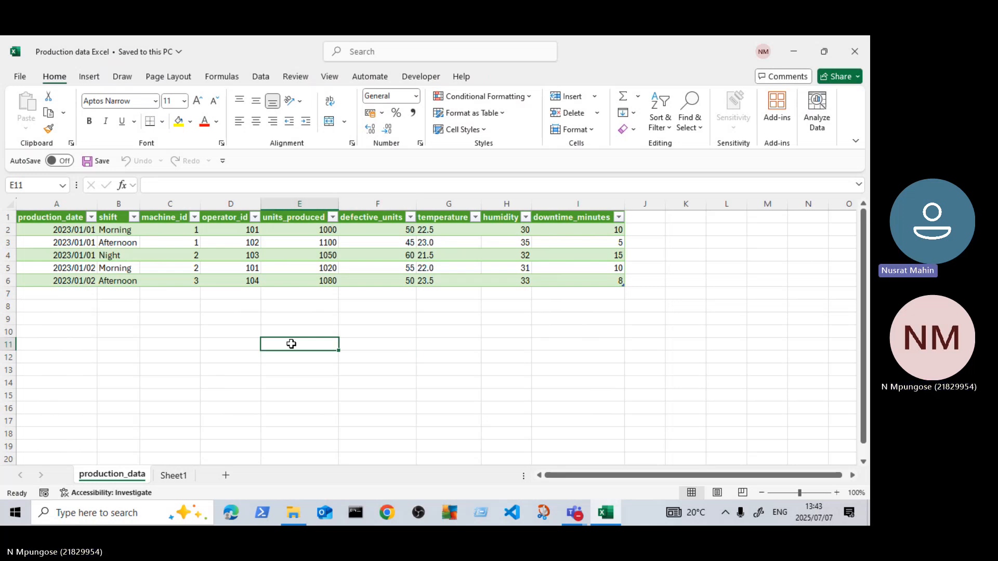
pyautogui.write('Poq')
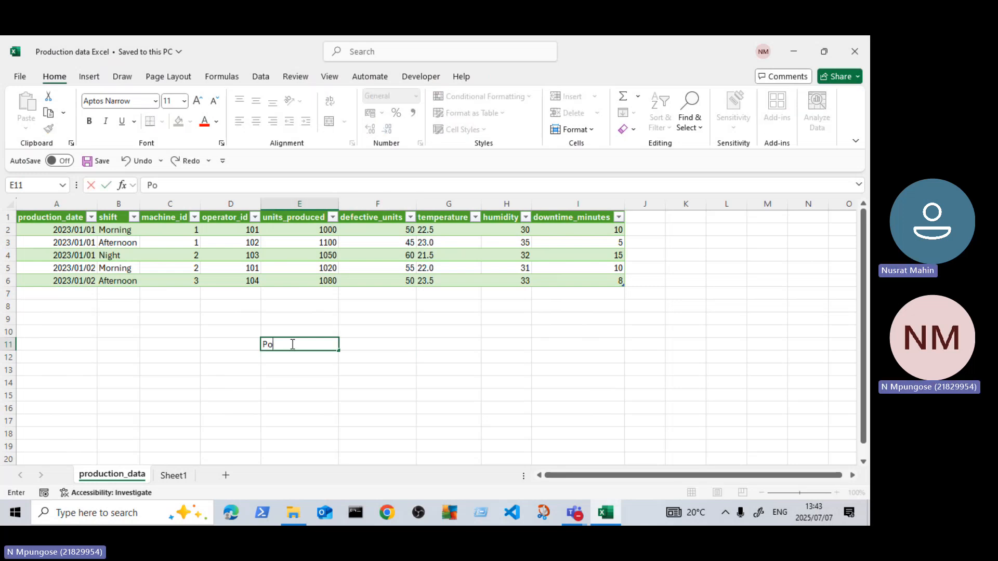
pyautogui.press('BackSpace')
pyautogui.write('wer Qeu')
pyautogui.press('BackSpace')
pyautogui.press('BackSpace')
pyautogui.write('er Q')
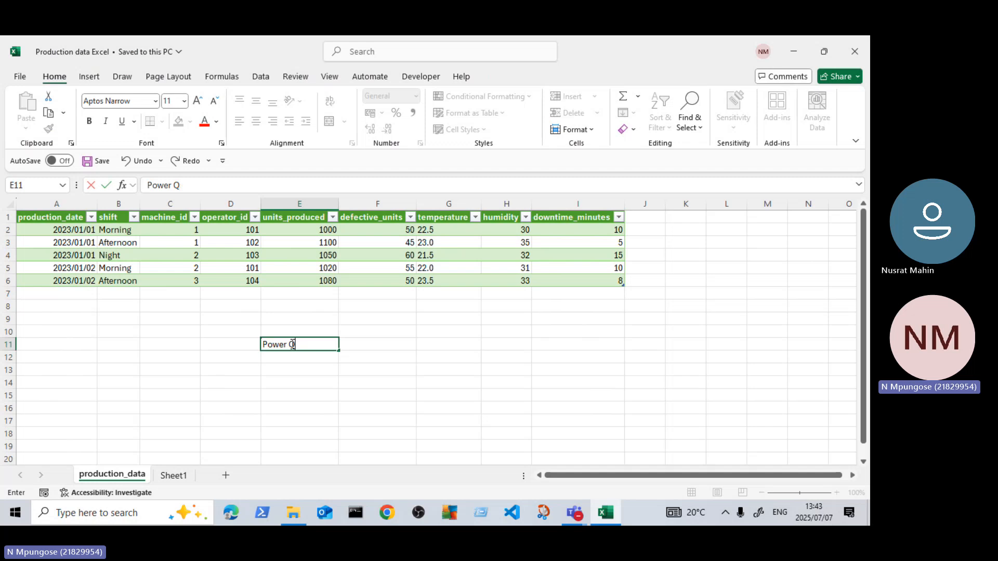
pyautogui.write('uery')
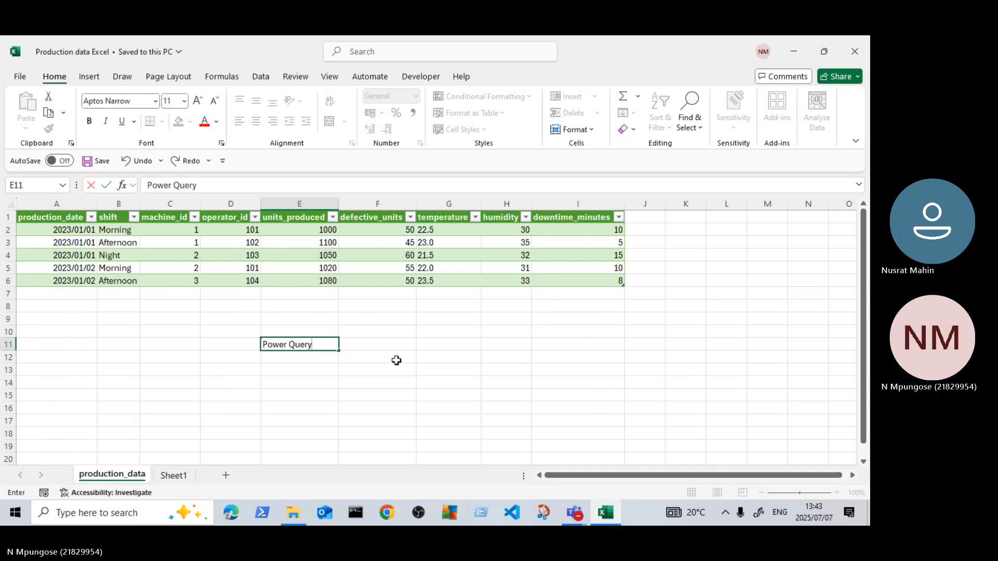
pyautogui.click(396, 360)
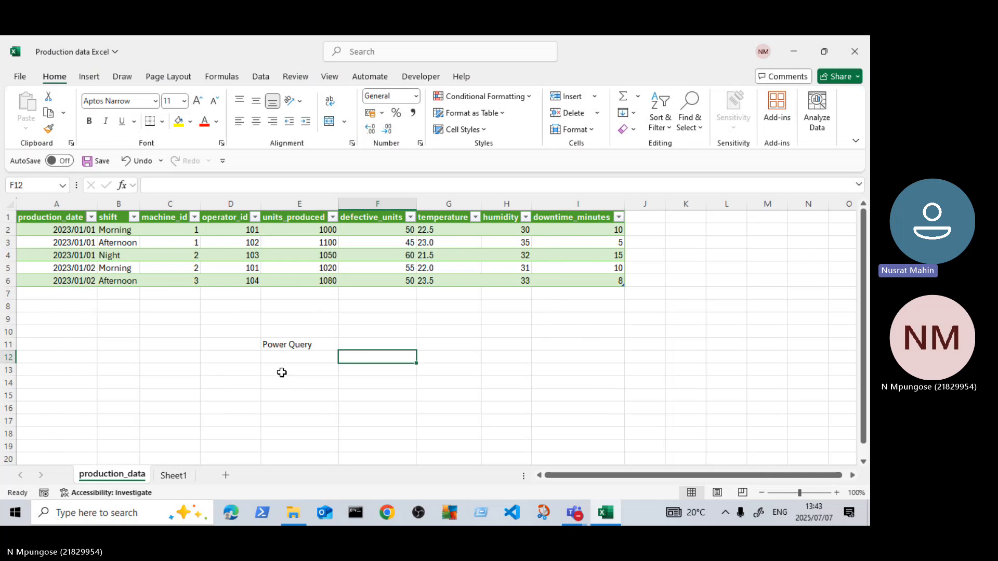
# Step: Clear the "Power Query" text from cell E11
pyautogui.click(267, 344)
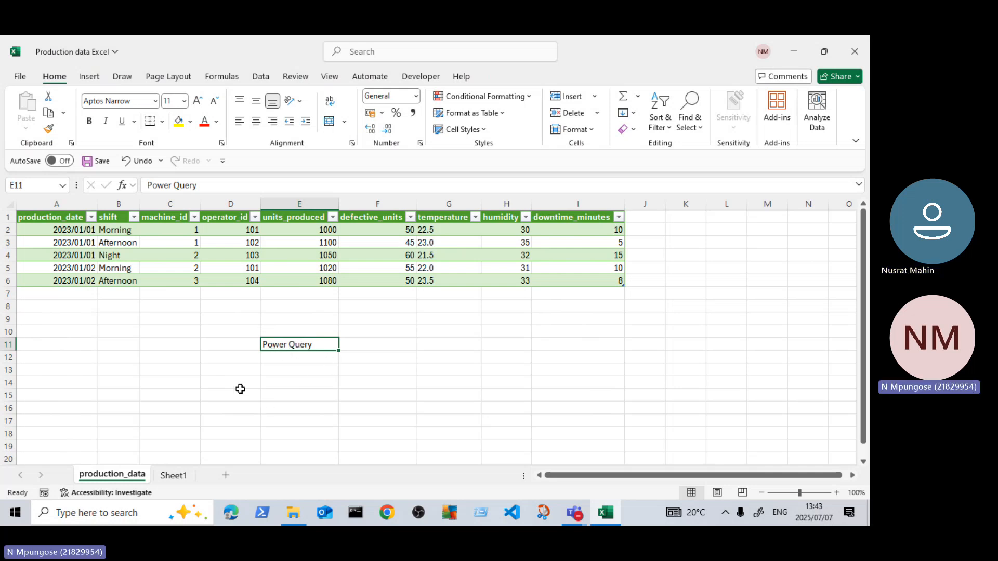
pyautogui.scroll(-1, 252, 359)
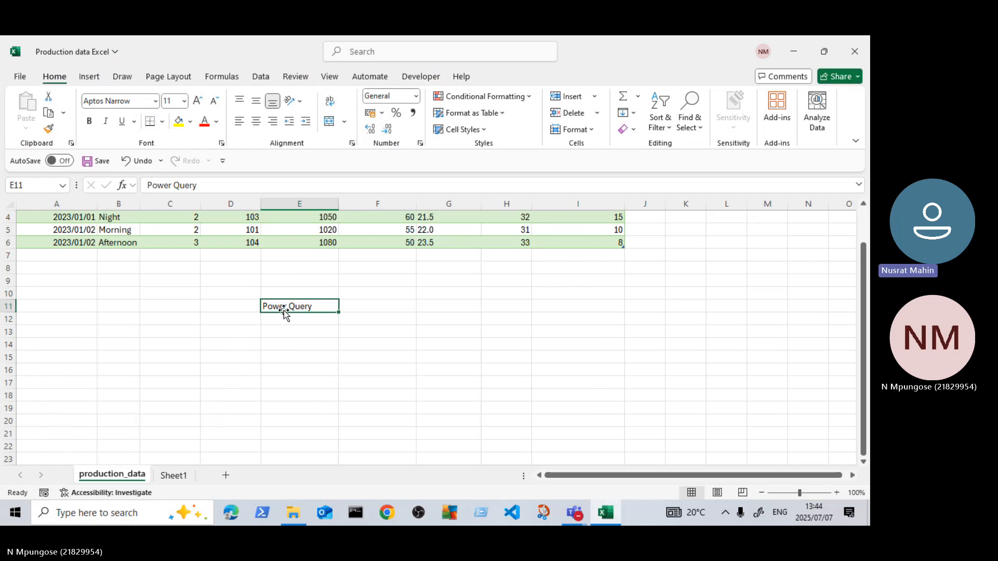
pyautogui.press('BackSpace')
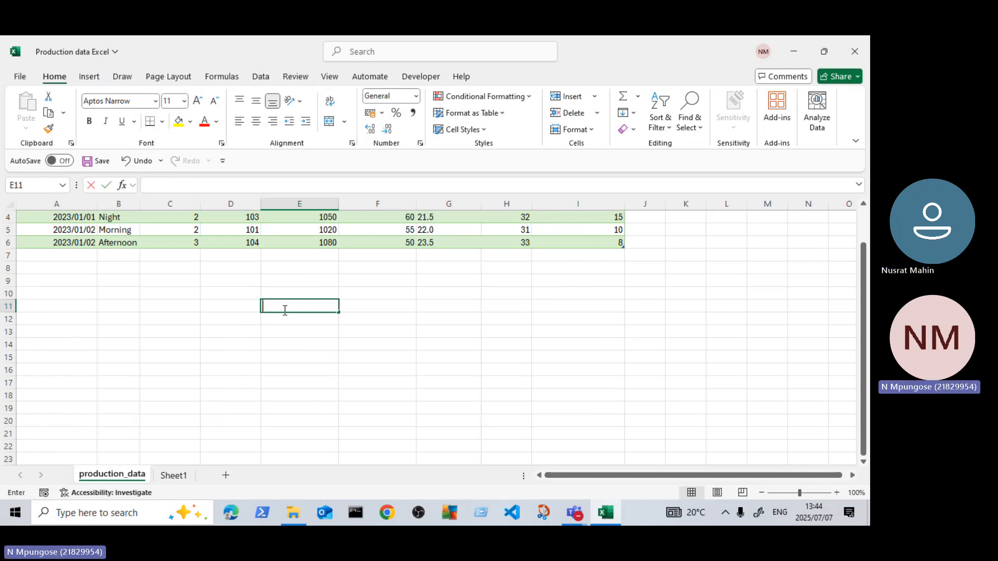
pyautogui.scroll(1, 294, 300)
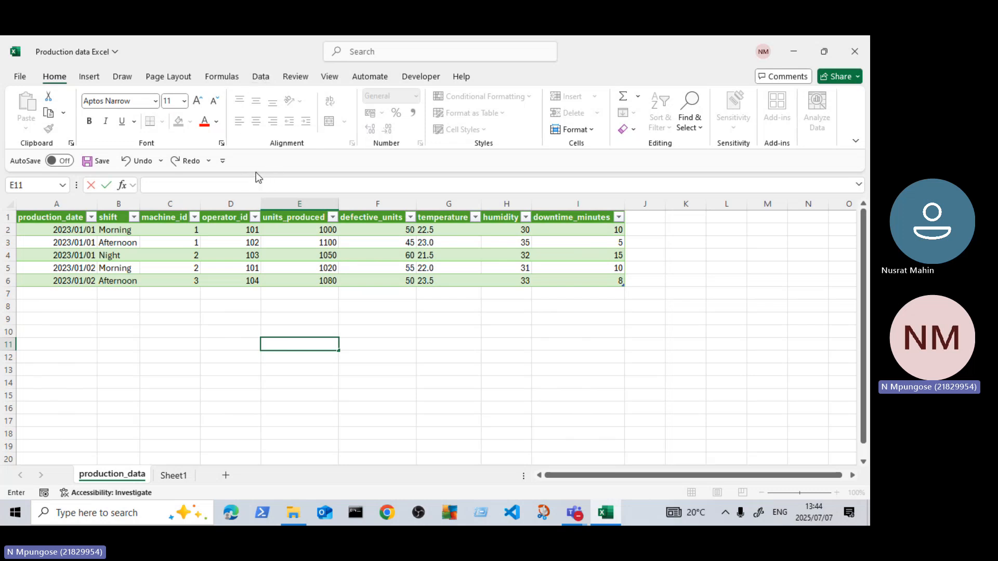
pyautogui.scroll(-2, 98, 239)
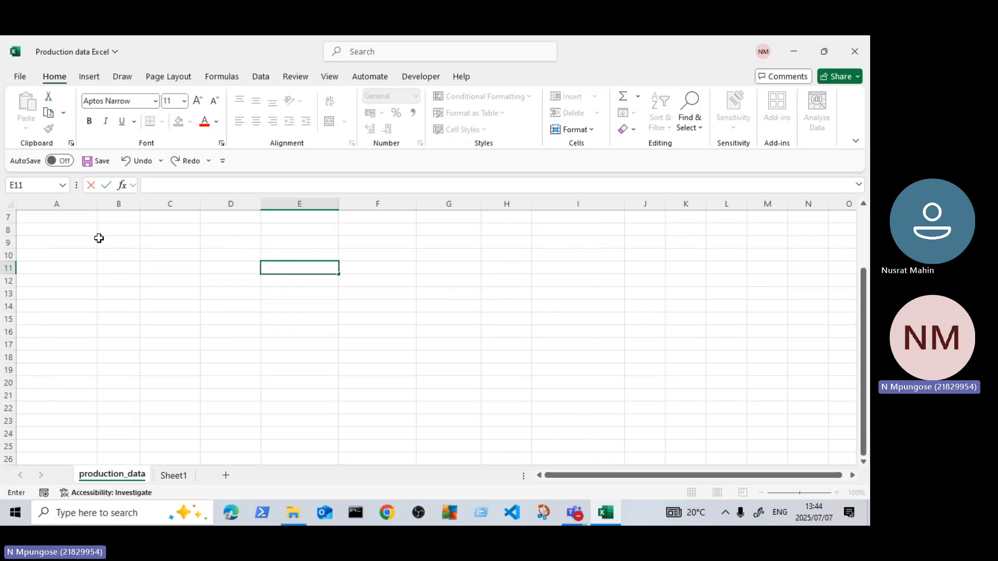
pyautogui.scroll(2, 98, 238)
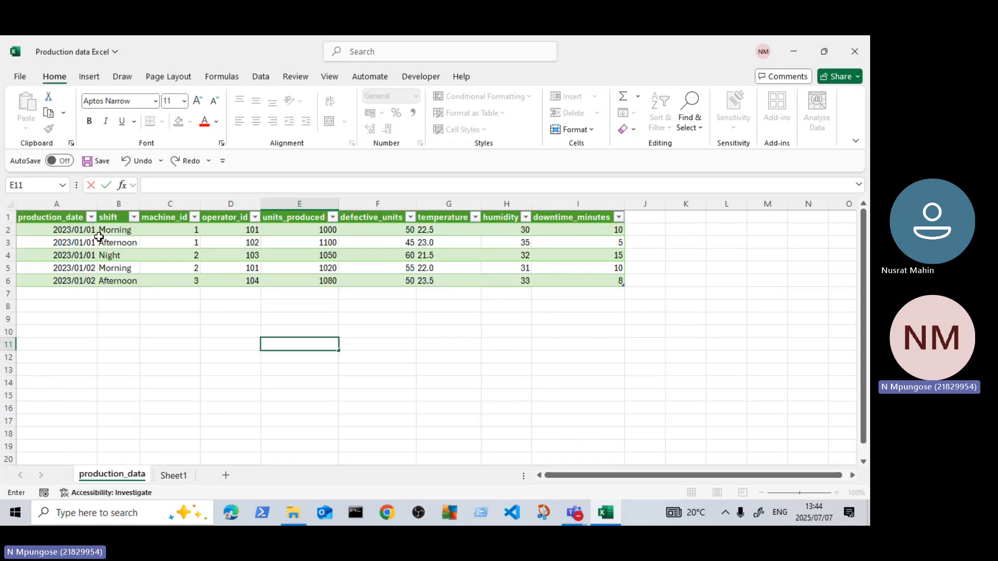
pyautogui.scroll(-2, 118, 231)
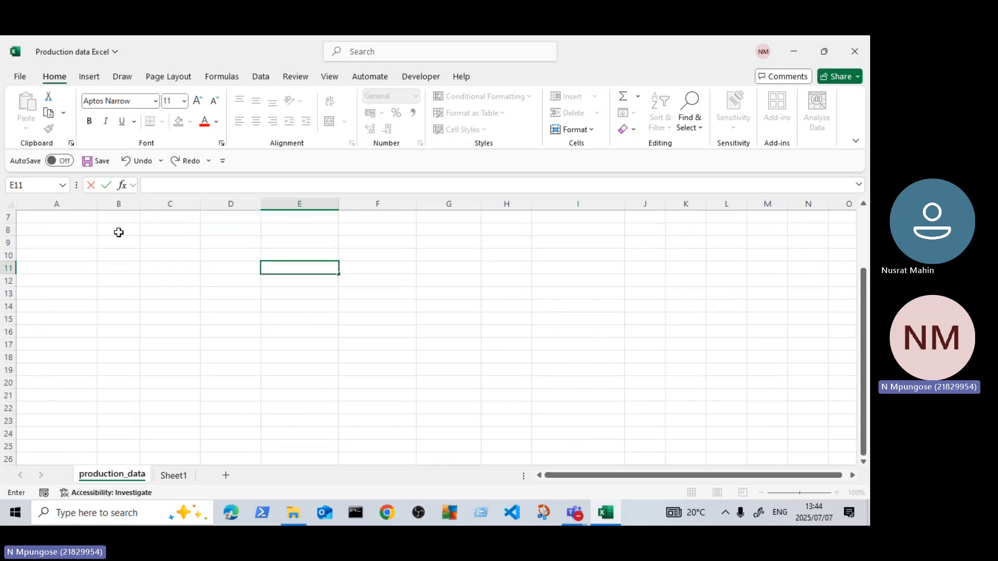
pyautogui.scroll(1, 120, 232)
pyautogui.scroll(1, 118, 232)
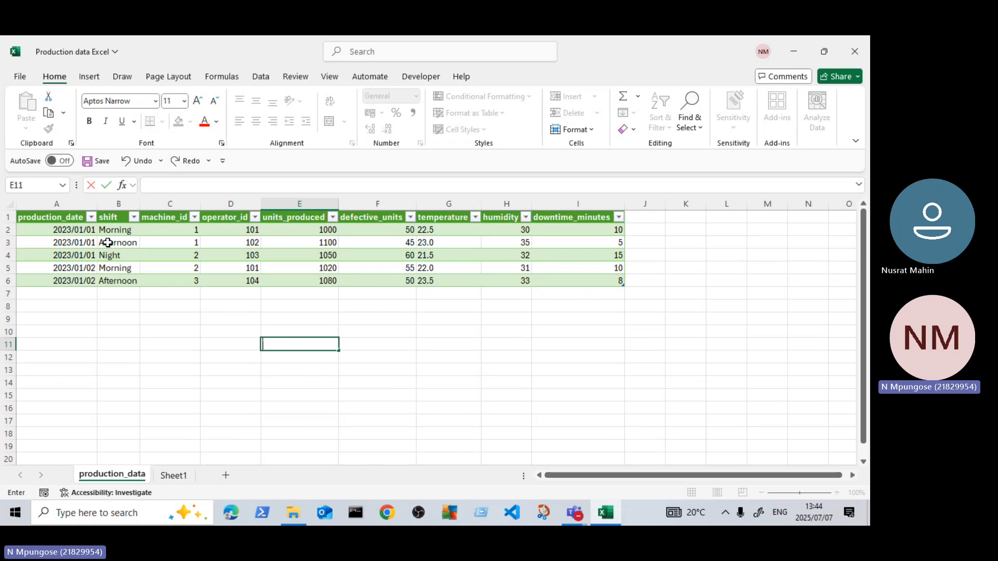
pyautogui.click(204, 260)
pyautogui.click(271, 302)
pyautogui.click(227, 294)
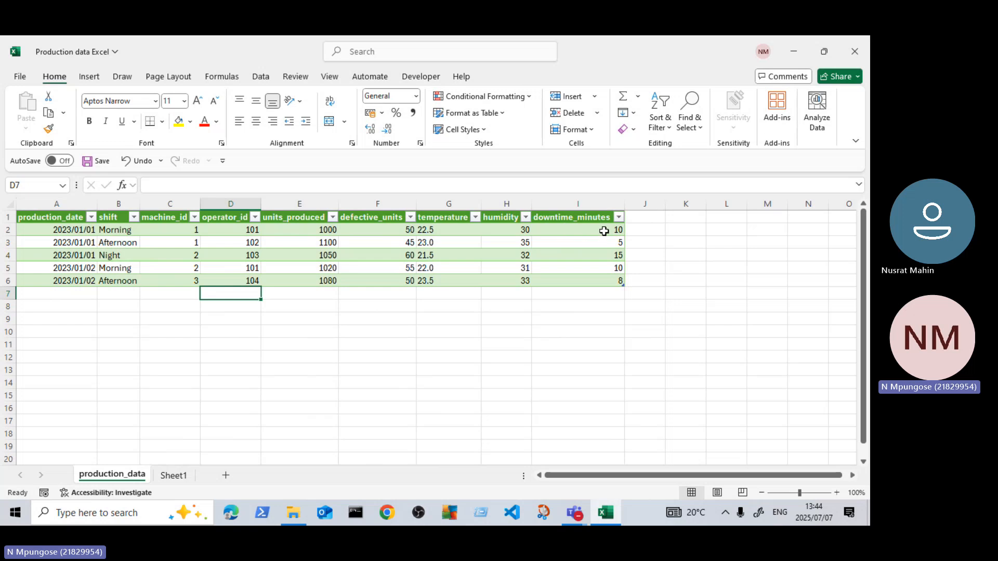
pyautogui.scroll(-1, 104, 320)
pyautogui.scroll(1, 146, 313)
# Step: Remove the green table style from the whole production data table (A1:I6), setting its style to None
pyautogui.moveTo(59, 217); pyautogui.dragTo(607, 282)
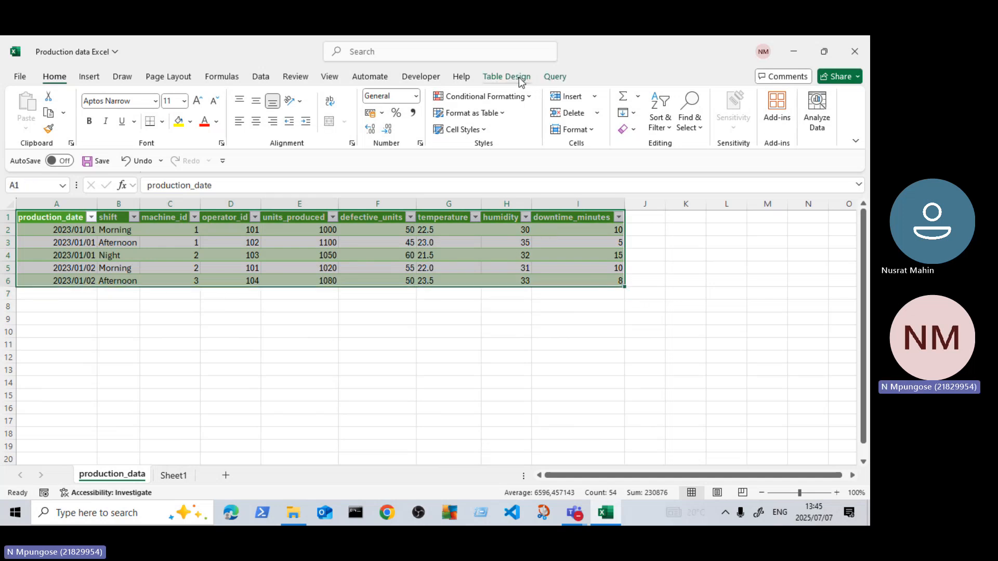
pyautogui.click(521, 78)
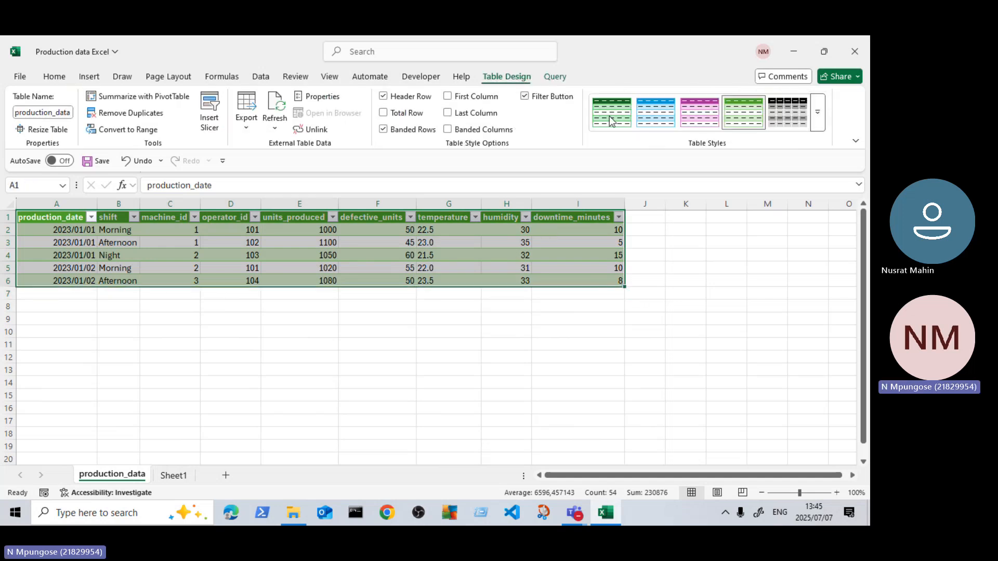
pyautogui.click(819, 115)
pyautogui.click(578, 135)
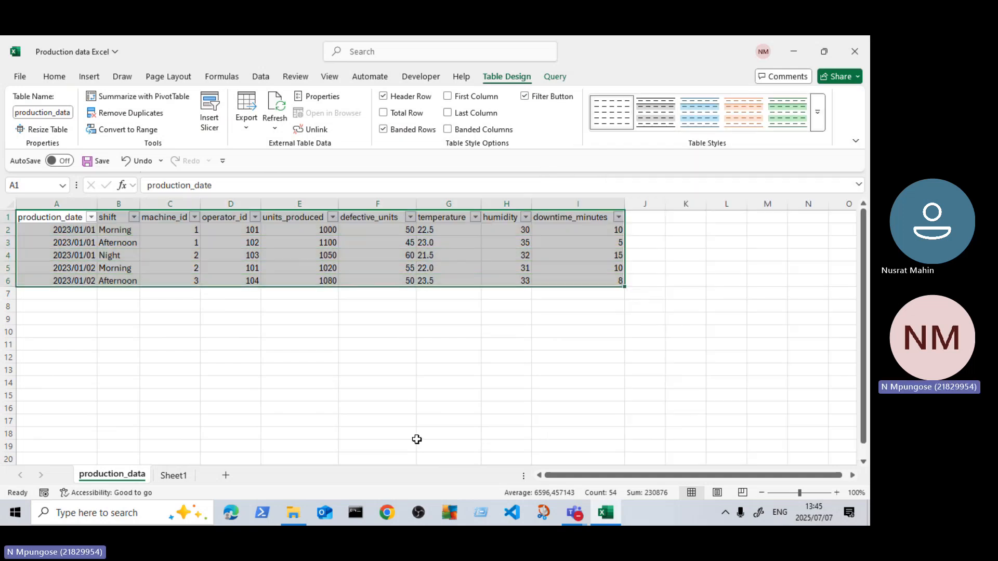
pyautogui.click(419, 434)
pyautogui.click(188, 345)
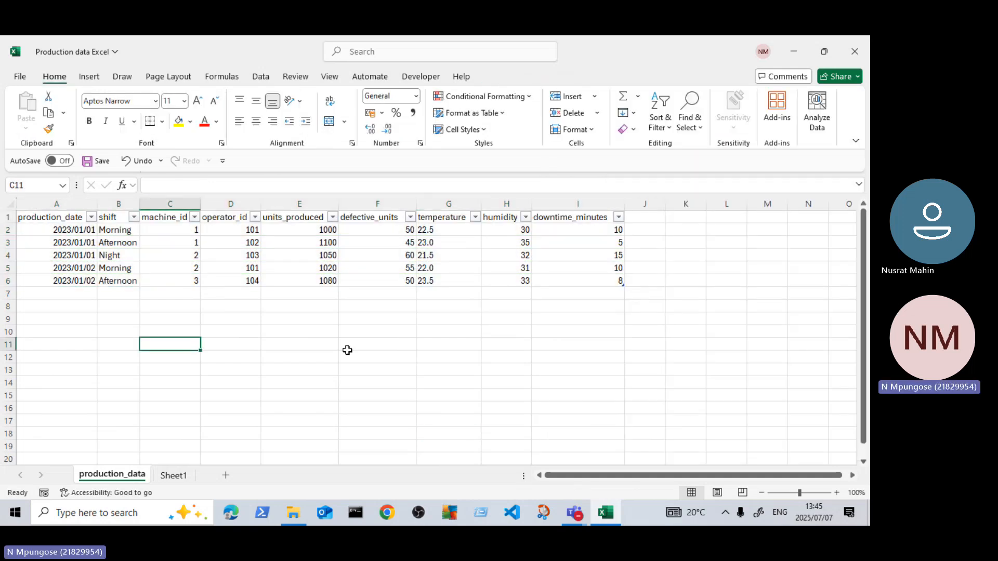
# Step: Turn off the filter on the header row of the production data table
pyautogui.click(61, 222)
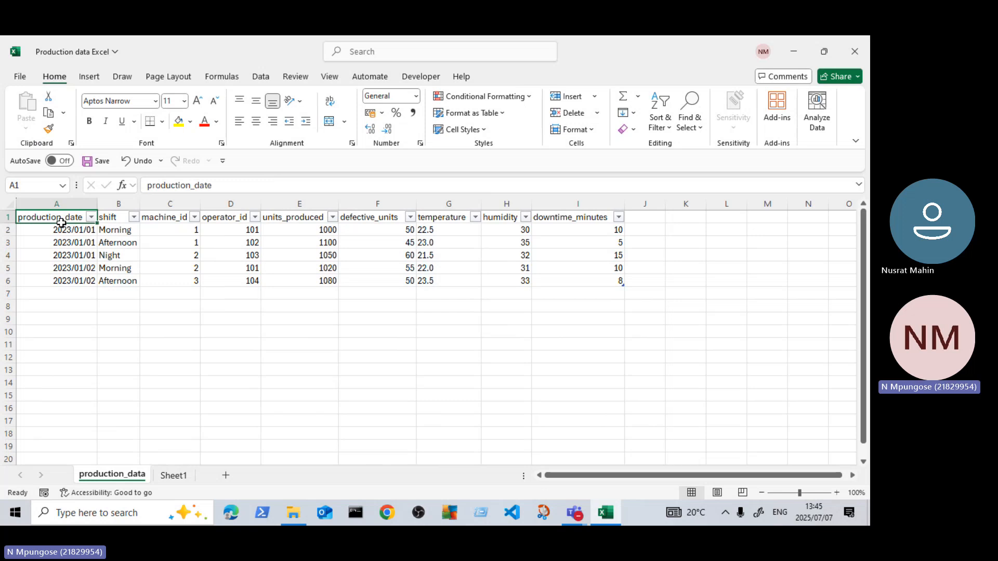
pyautogui.moveTo(62, 223); pyautogui.dragTo(571, 285)
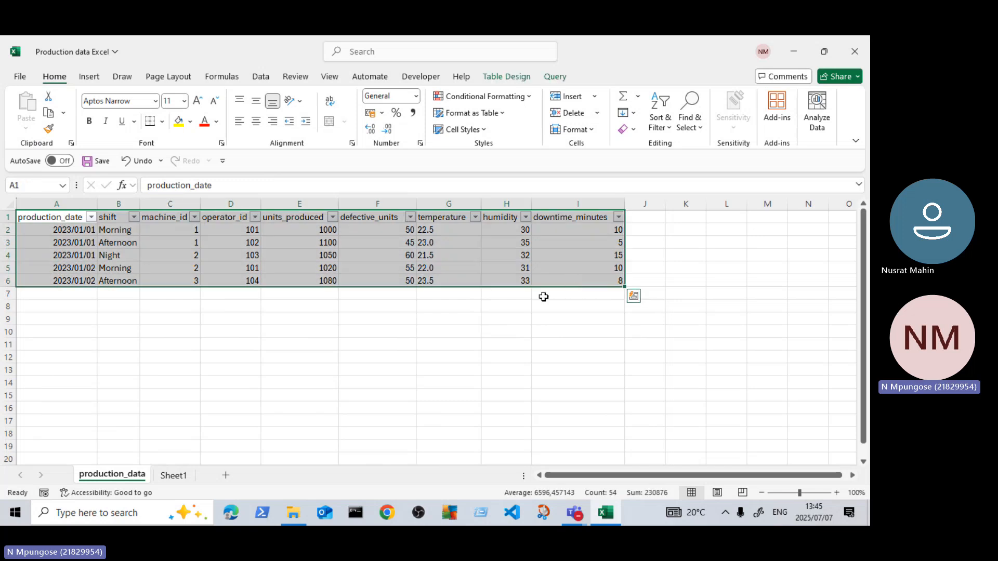
pyautogui.click(261, 77)
pyautogui.click(422, 104)
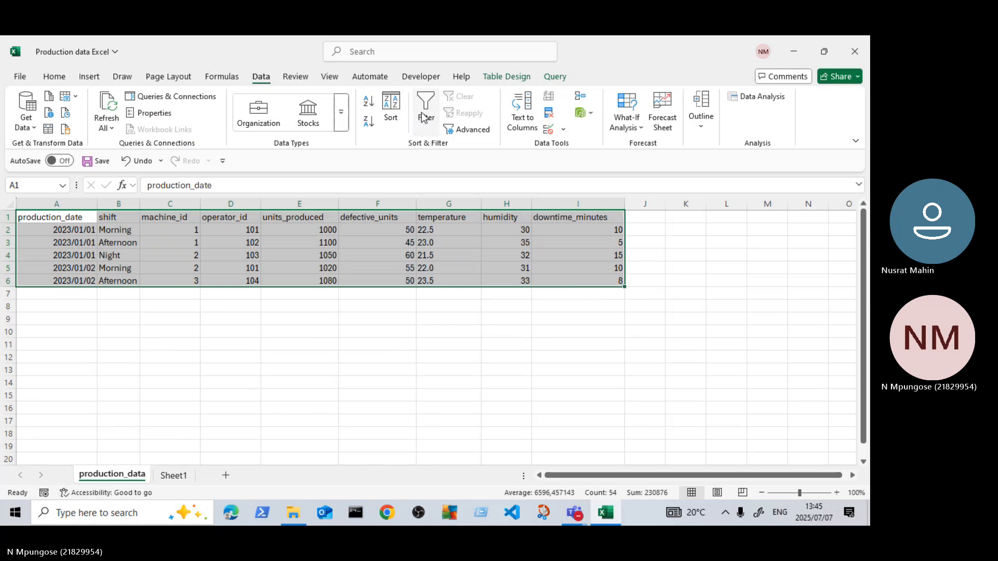
pyautogui.click(383, 367)
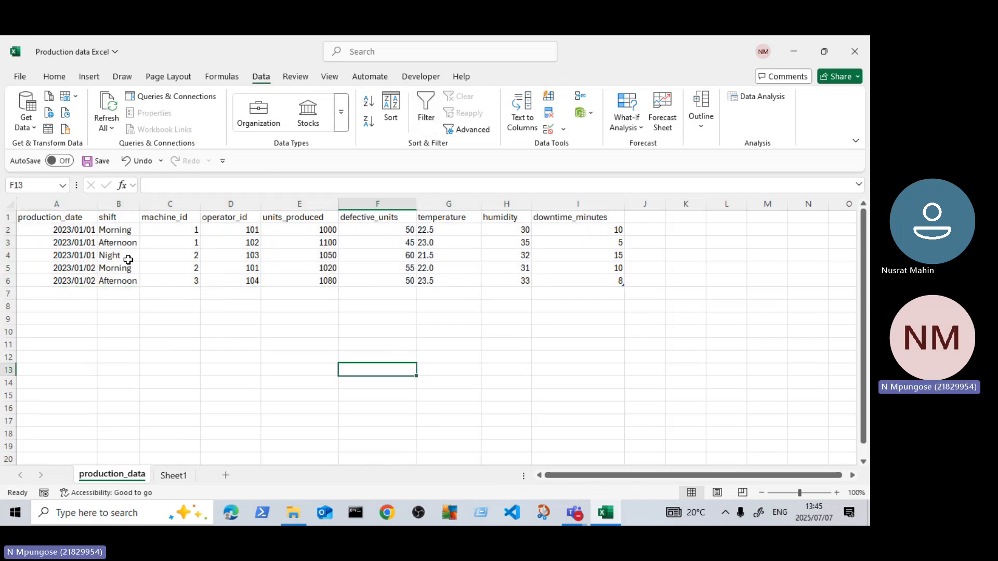
pyautogui.click(148, 241)
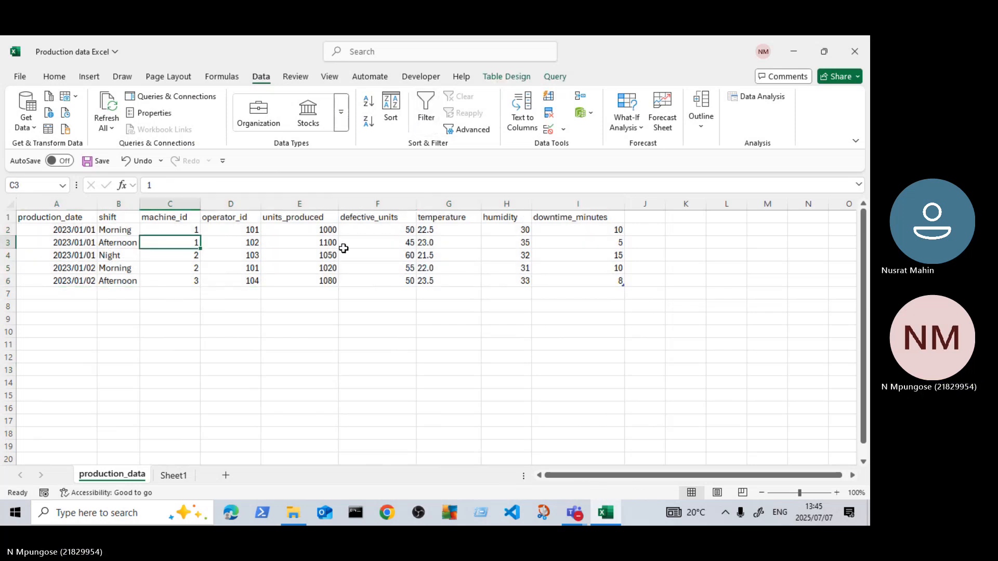
pyautogui.click(51, 217)
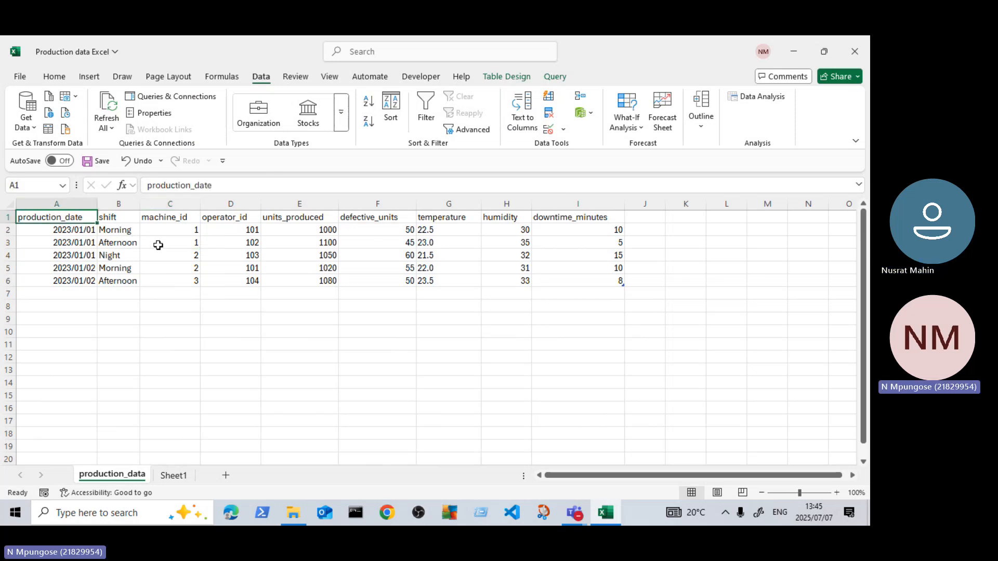
pyautogui.click(378, 254)
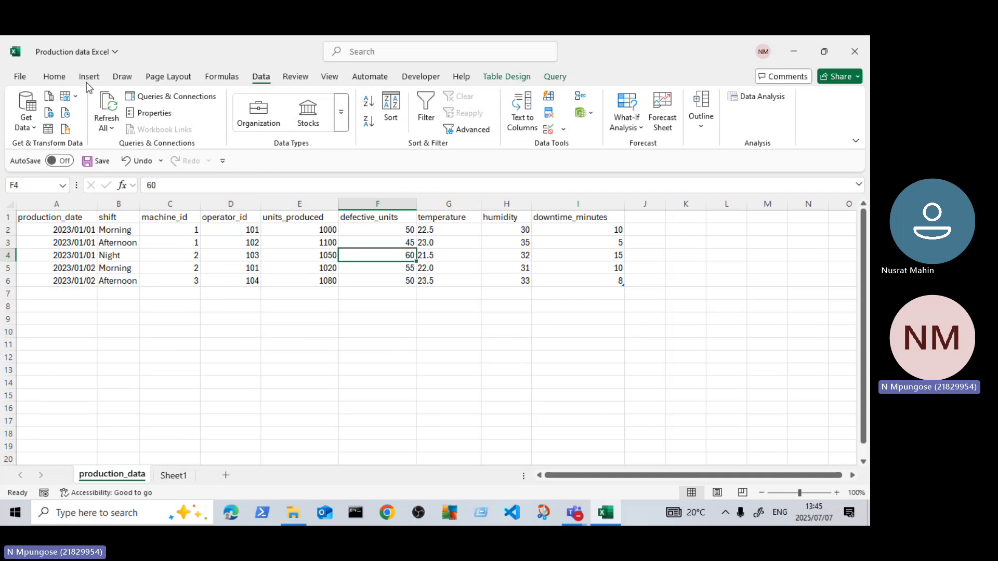
pyautogui.click(219, 229)
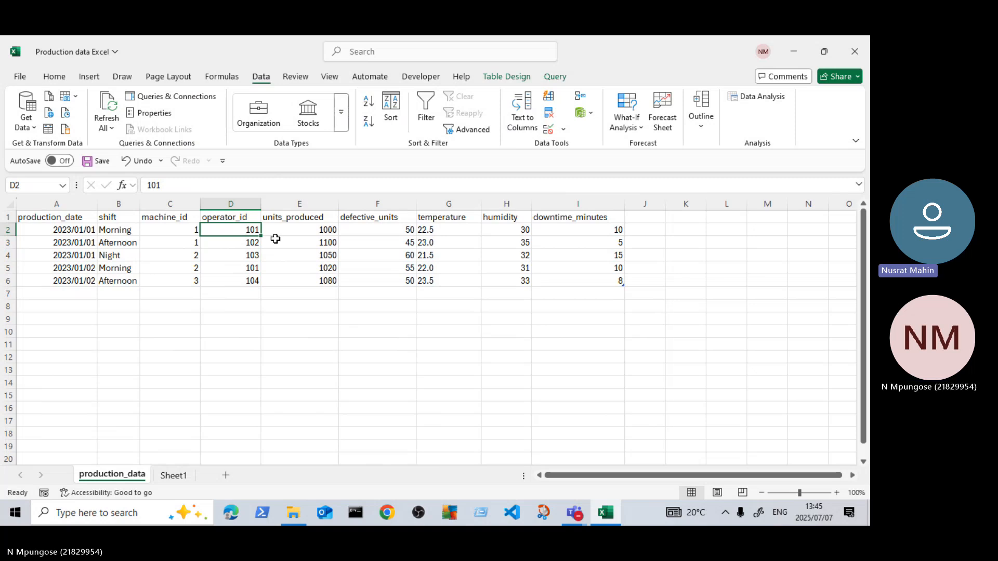
pyautogui.click(267, 258)
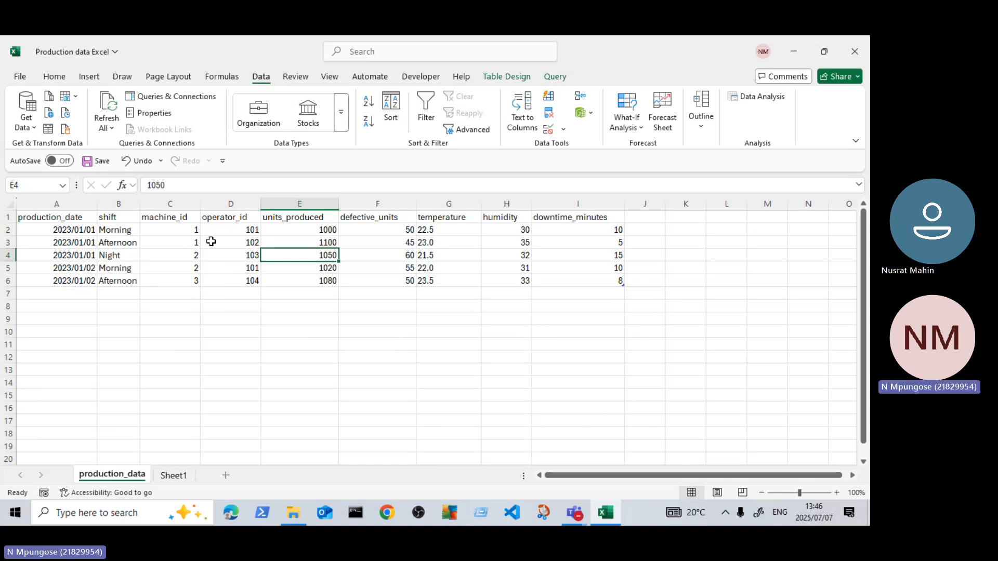
pyautogui.scroll(-1, 128, 259)
pyautogui.scroll(1, 130, 257)
pyautogui.click(278, 309)
pyautogui.click(242, 239)
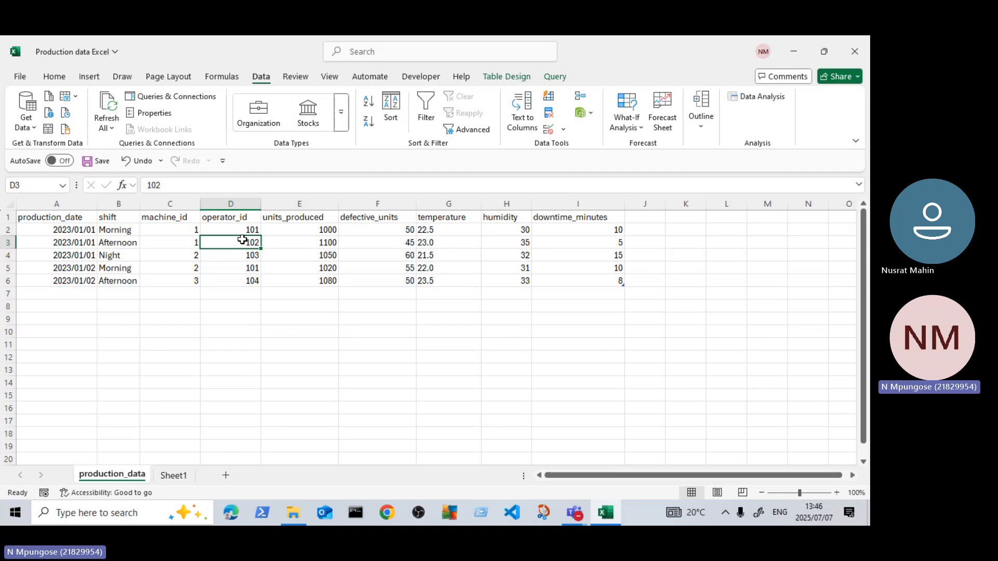
pyautogui.hotkey('ctrl', 'a')
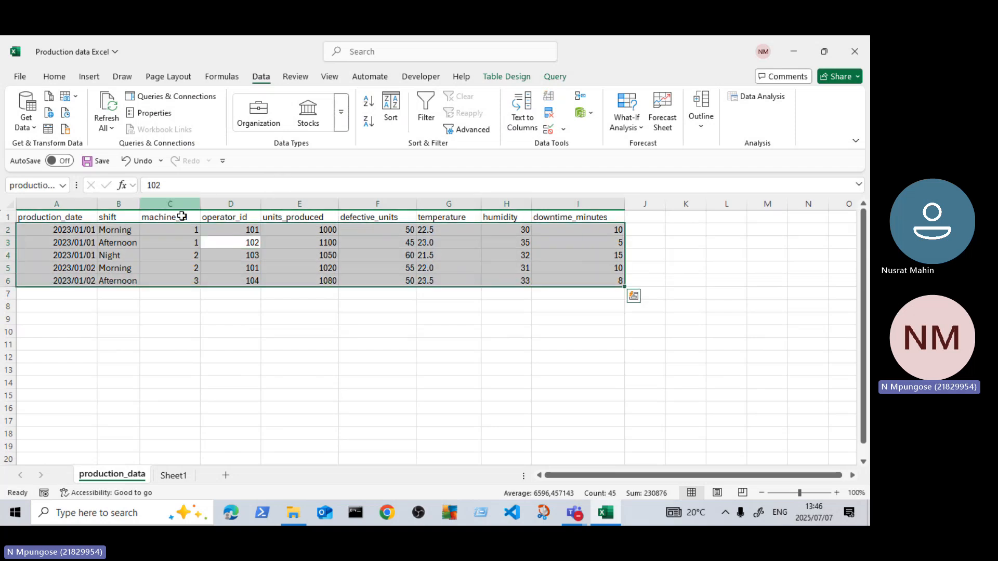
pyautogui.click(71, 238)
pyautogui.click(244, 254)
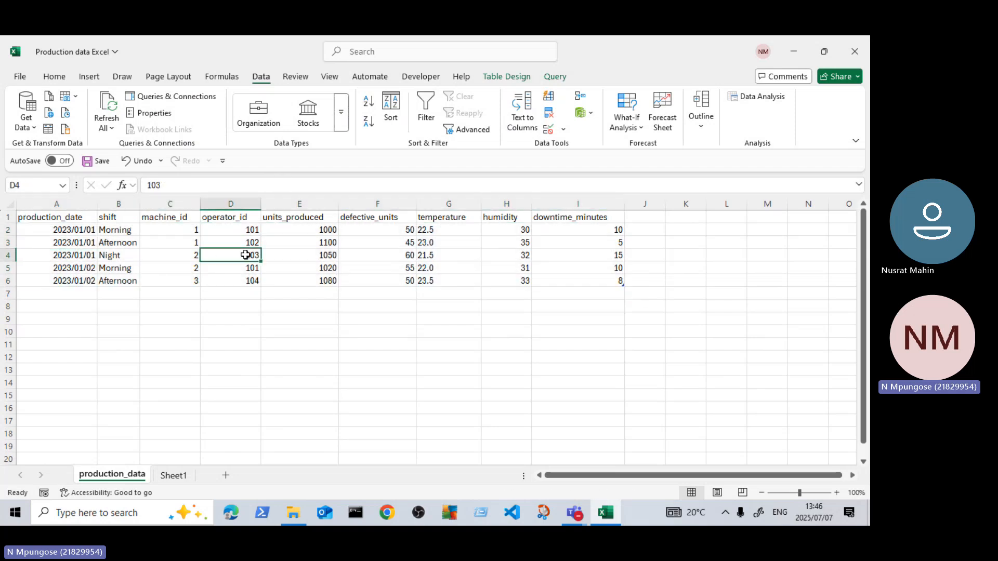
pyautogui.click(319, 255)
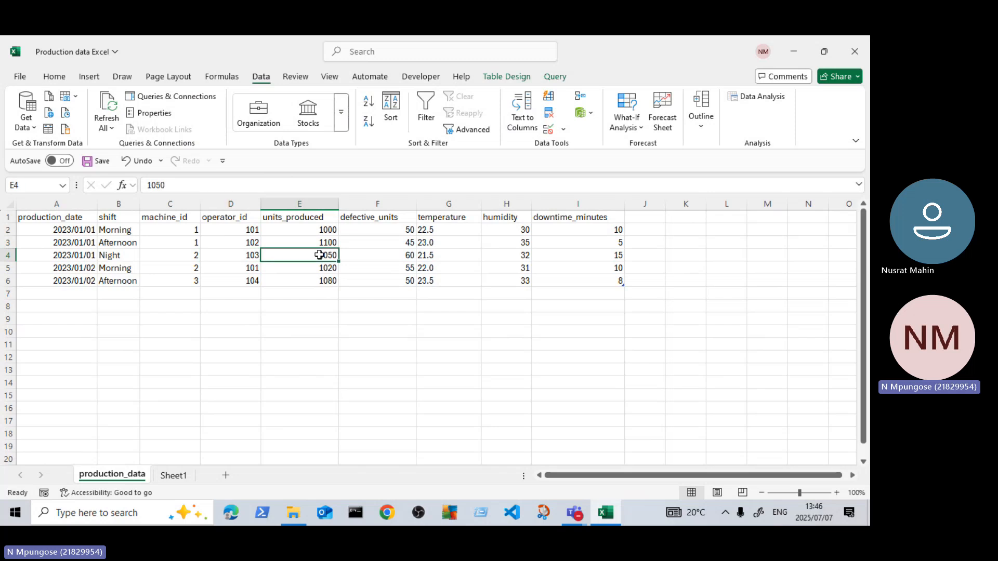
# Step: Turn the filter back on for the header row of the whole production data table
pyautogui.hotkey('ctrl', 'a')
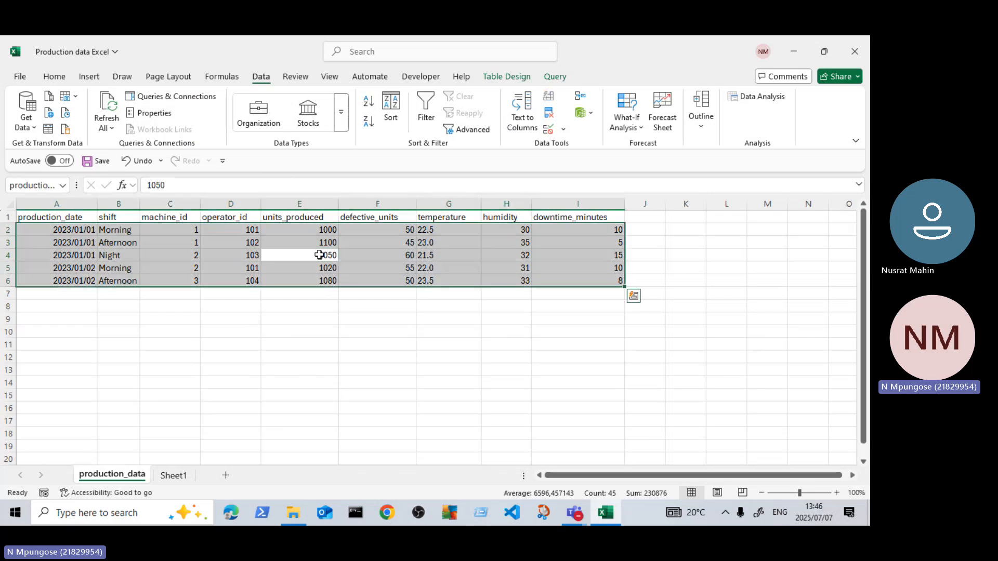
pyautogui.click(516, 77)
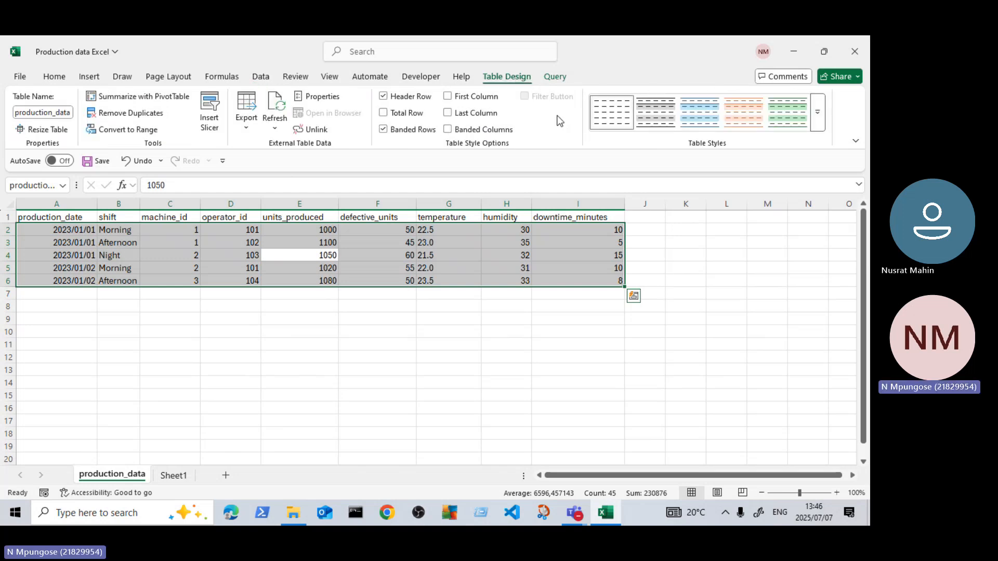
pyautogui.click(261, 77)
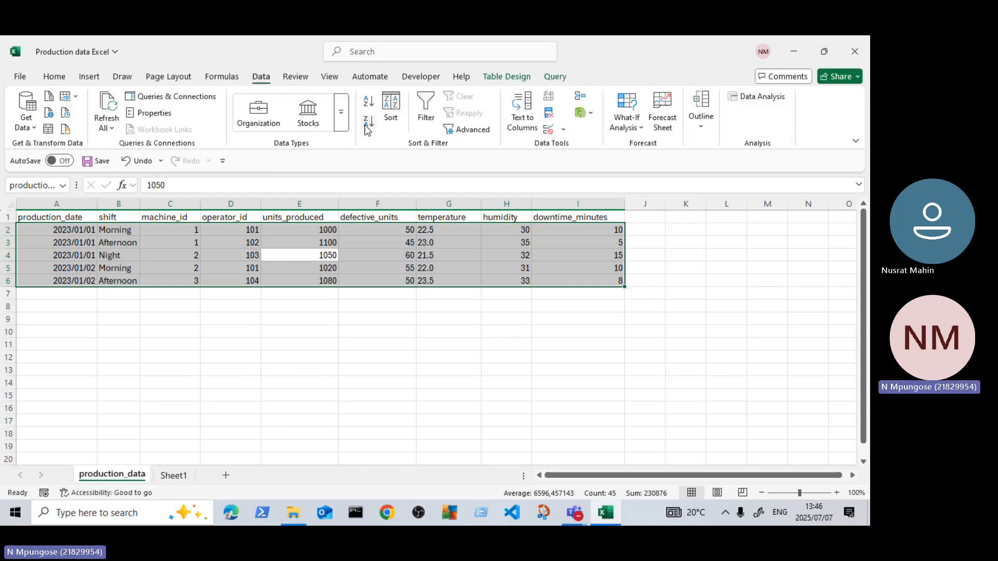
pyautogui.click(426, 112)
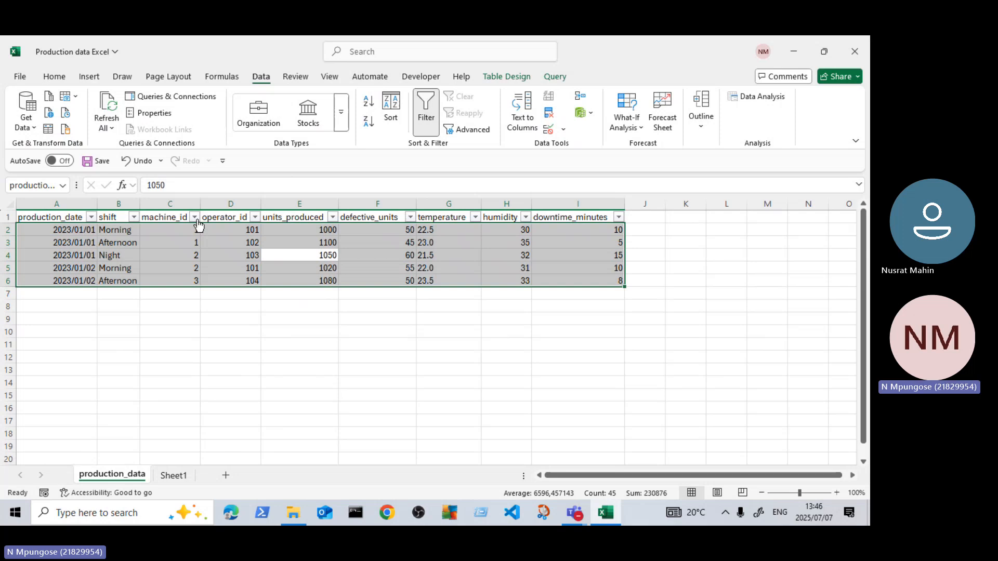
# Step: Apply the green Medium table style with a dark green header and light green banded rows to the production data table
pyautogui.click(502, 80)
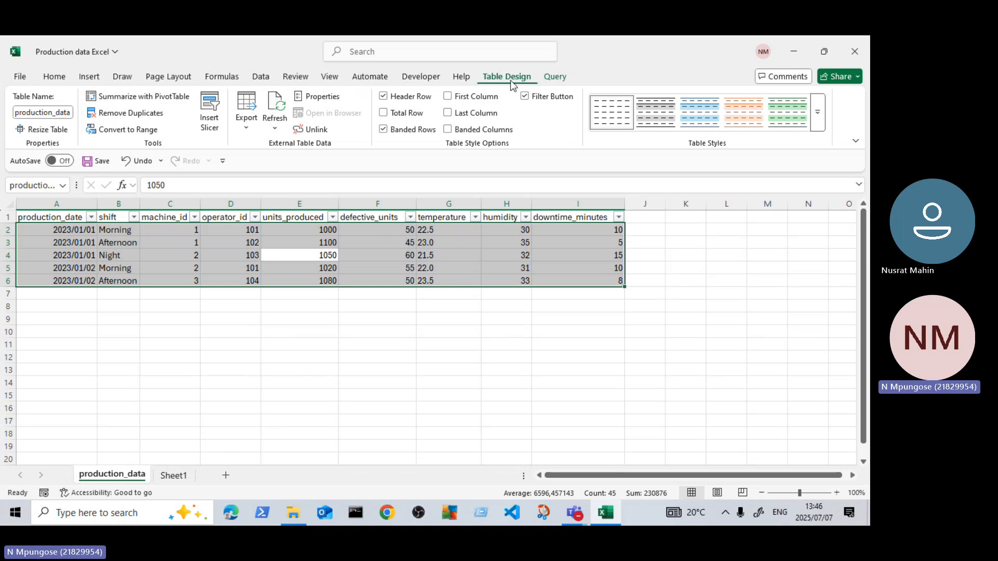
pyautogui.click(818, 113)
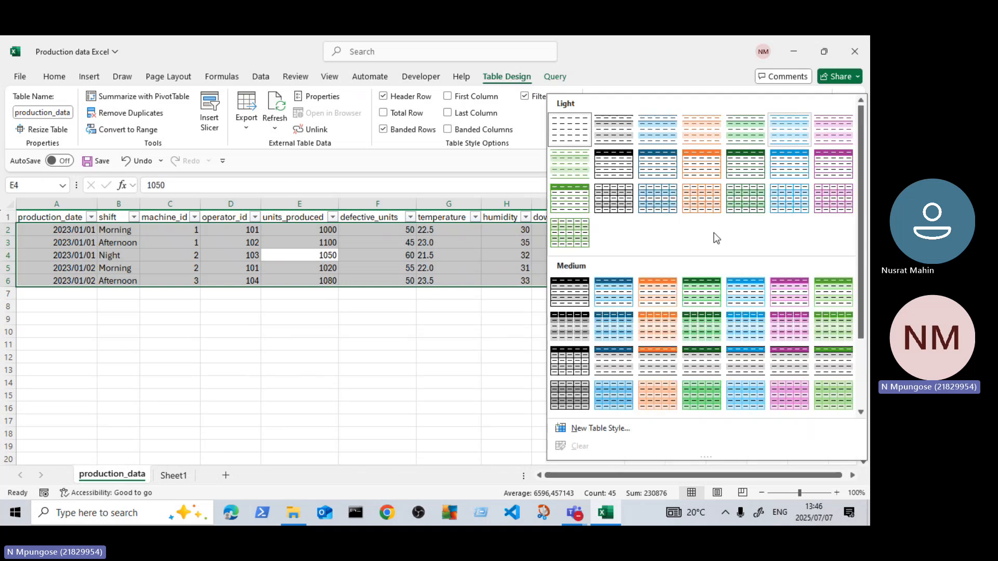
pyautogui.click(698, 297)
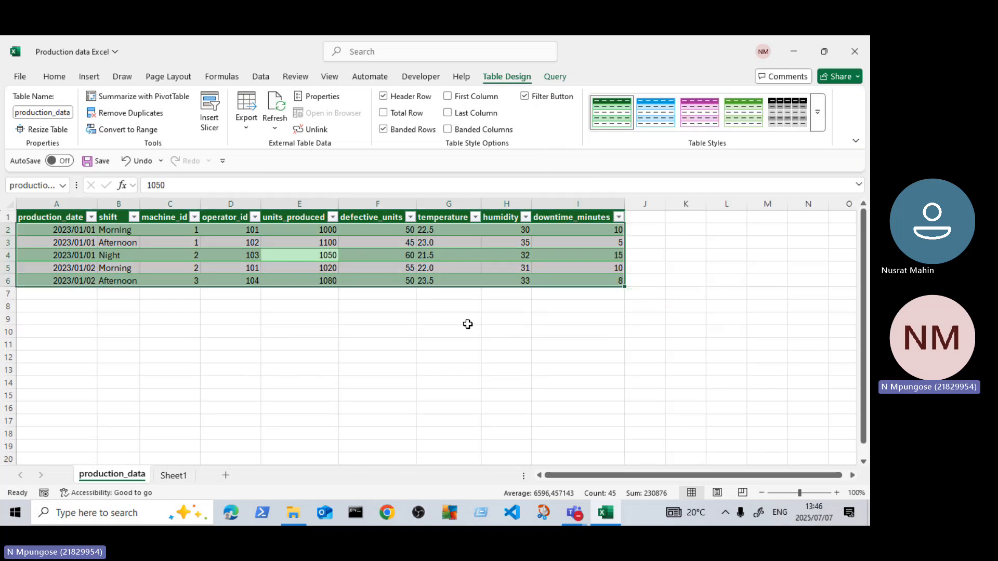
pyautogui.click(377, 331)
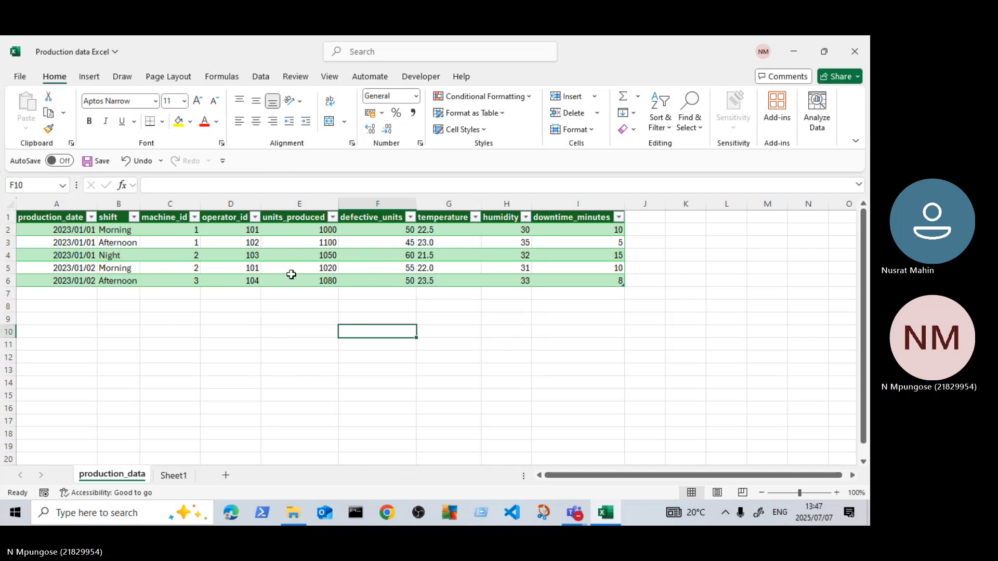
pyautogui.click(348, 252)
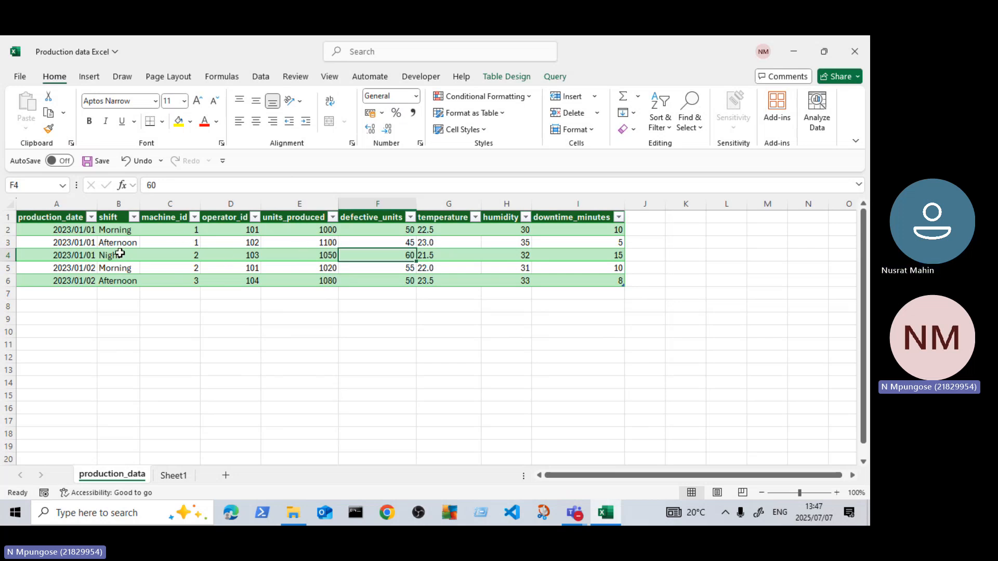
pyautogui.click(318, 254)
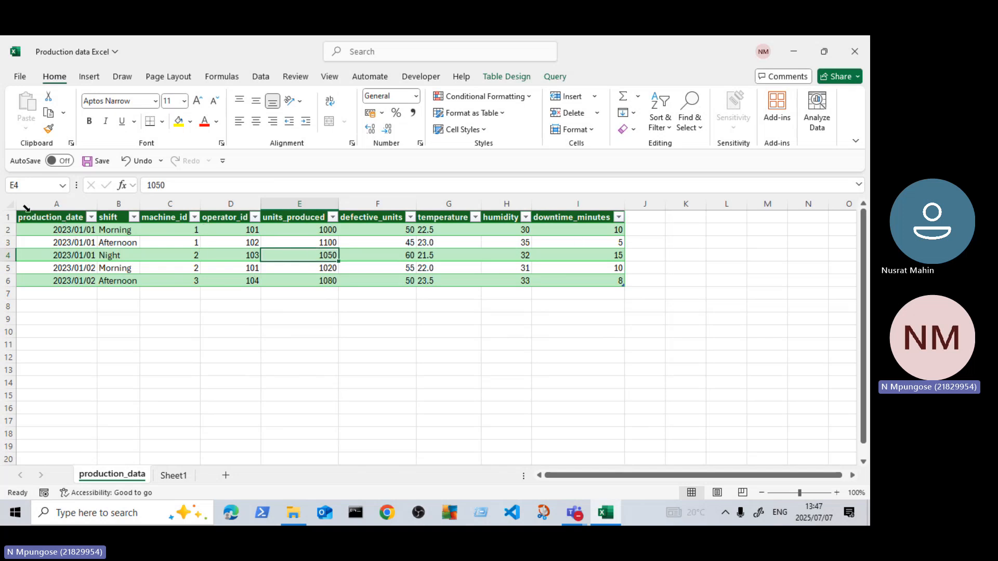
pyautogui.click(325, 243)
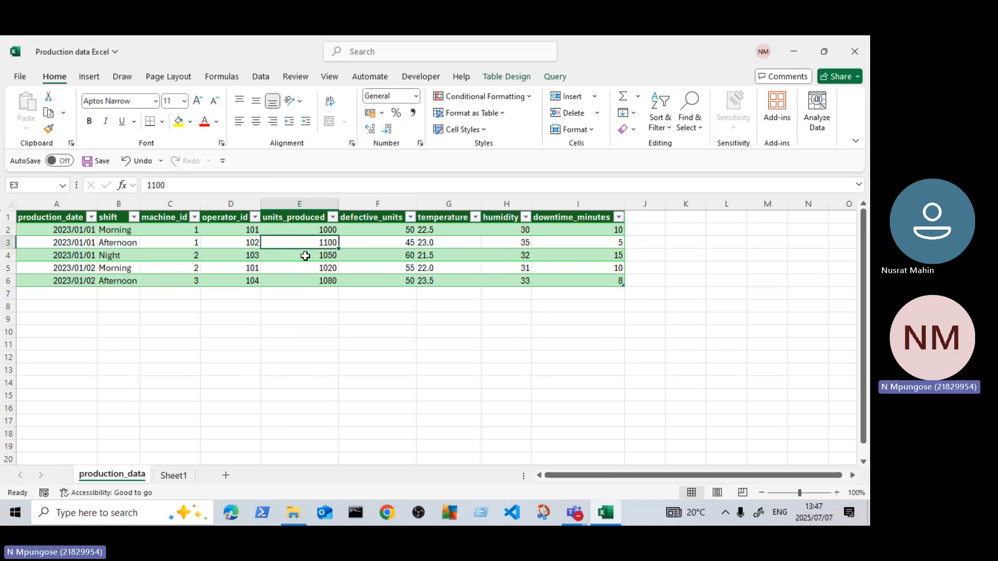
pyautogui.hotkey('ctrl', 'a')
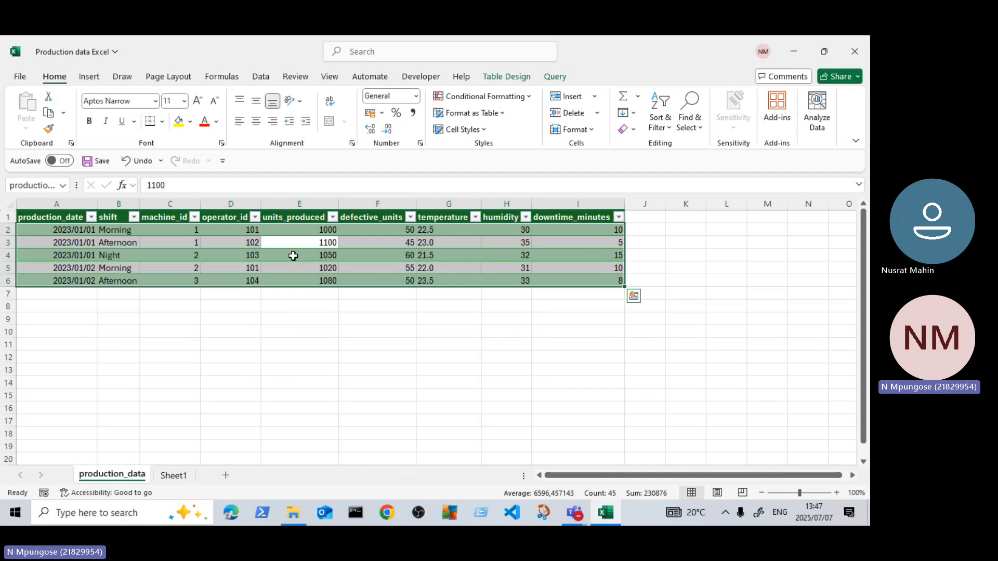
# Step: Insert a PivotTable from the production_data table, placed on the existing worksheet at cell A9
pyautogui.click(373, 242)
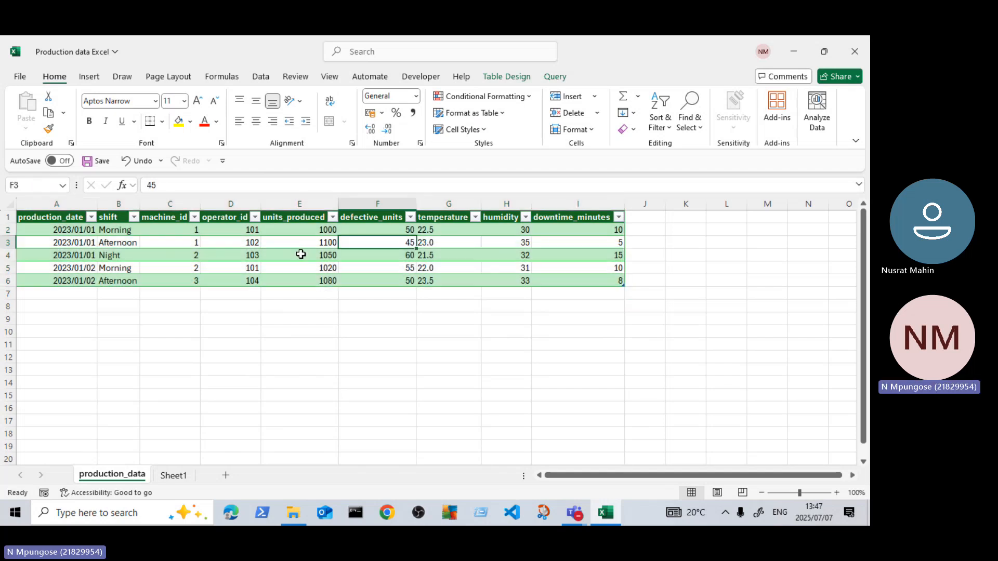
pyautogui.click(89, 77)
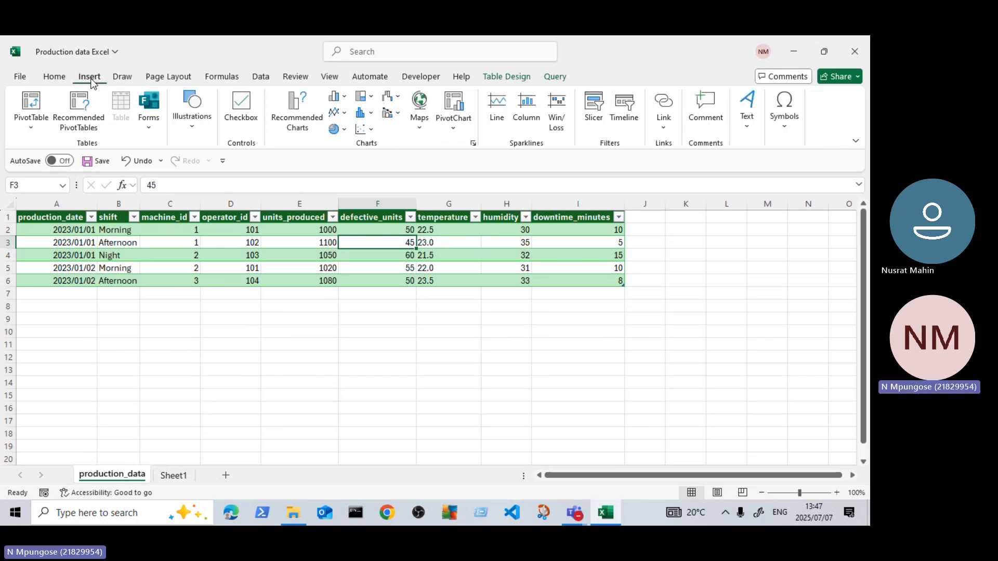
pyautogui.click(32, 130)
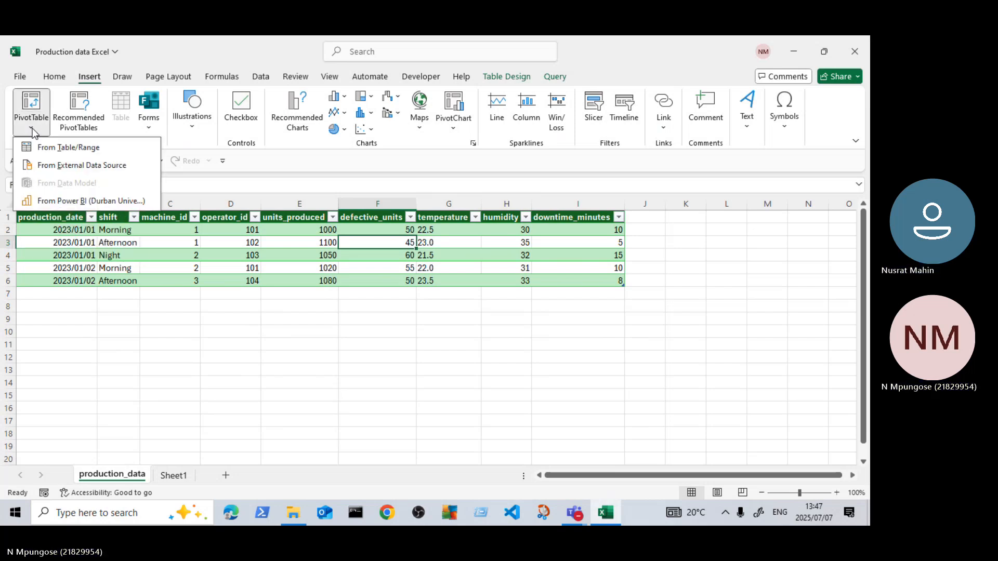
pyautogui.click(76, 150)
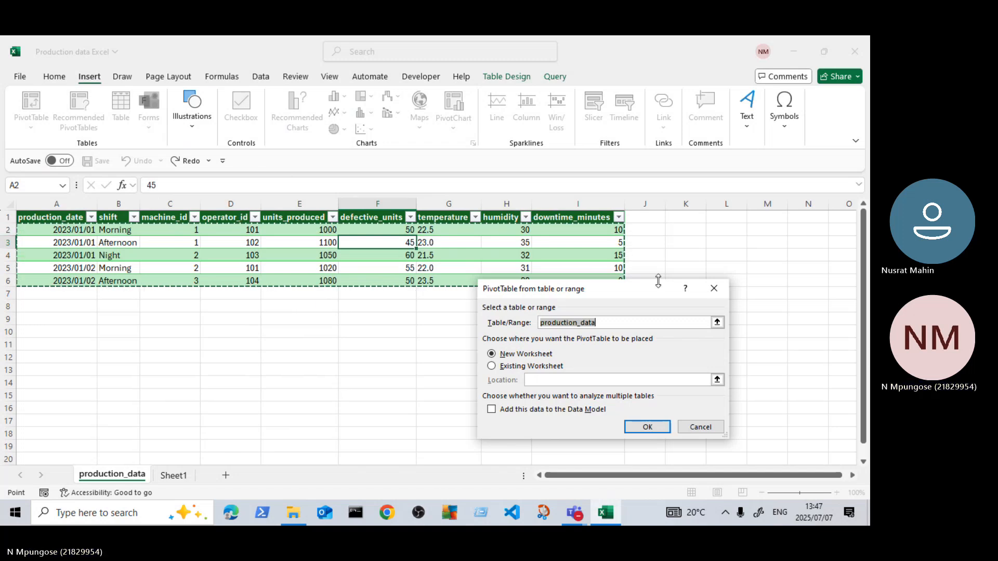
pyautogui.moveTo(653, 289); pyautogui.dragTo(519, 317)
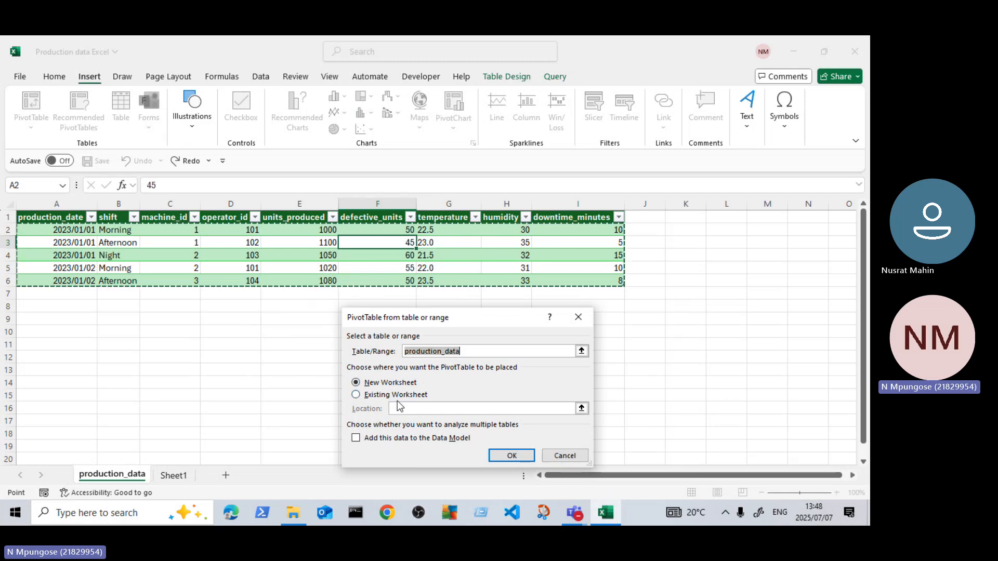
pyautogui.click(357, 395)
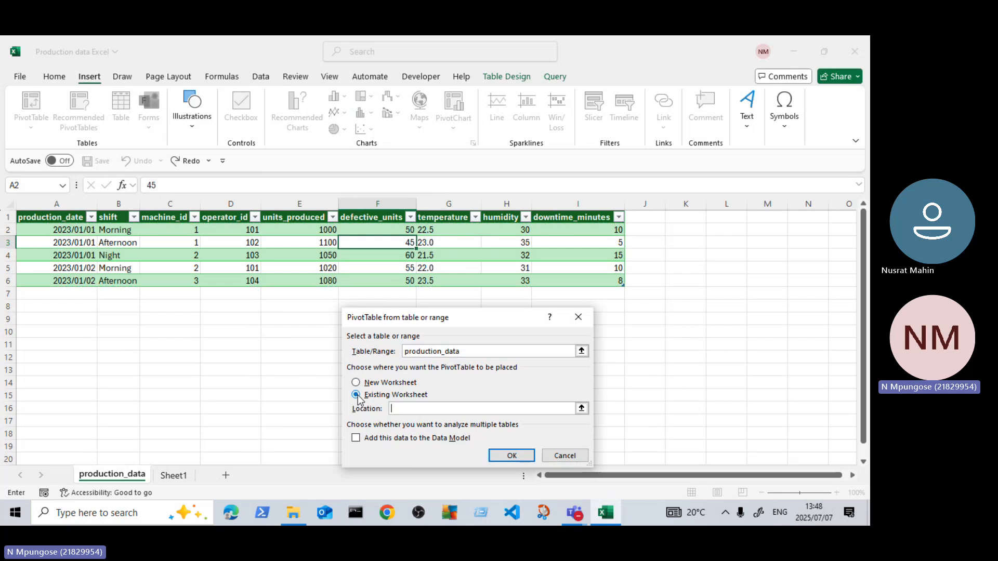
pyautogui.click(33, 320)
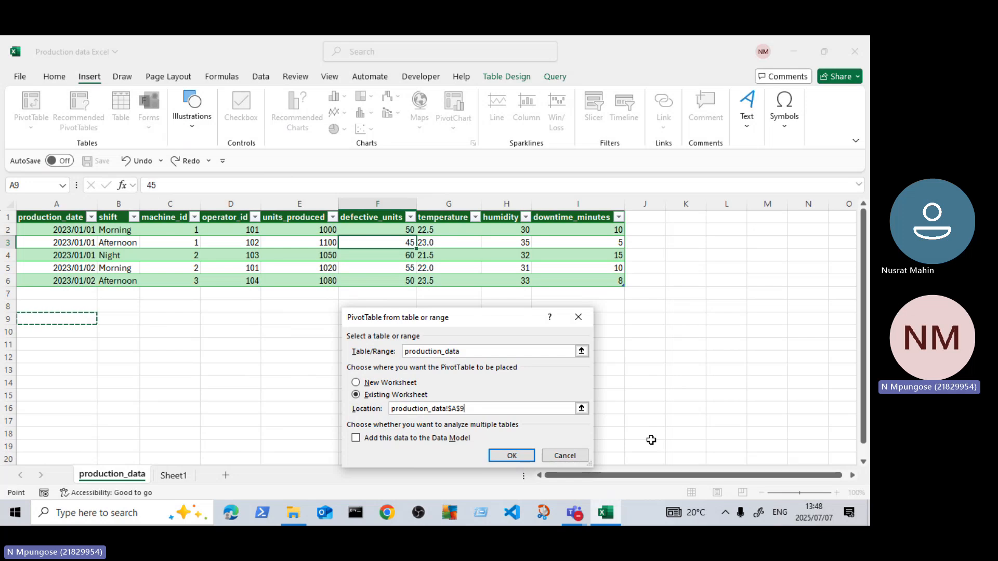
pyautogui.click(527, 460)
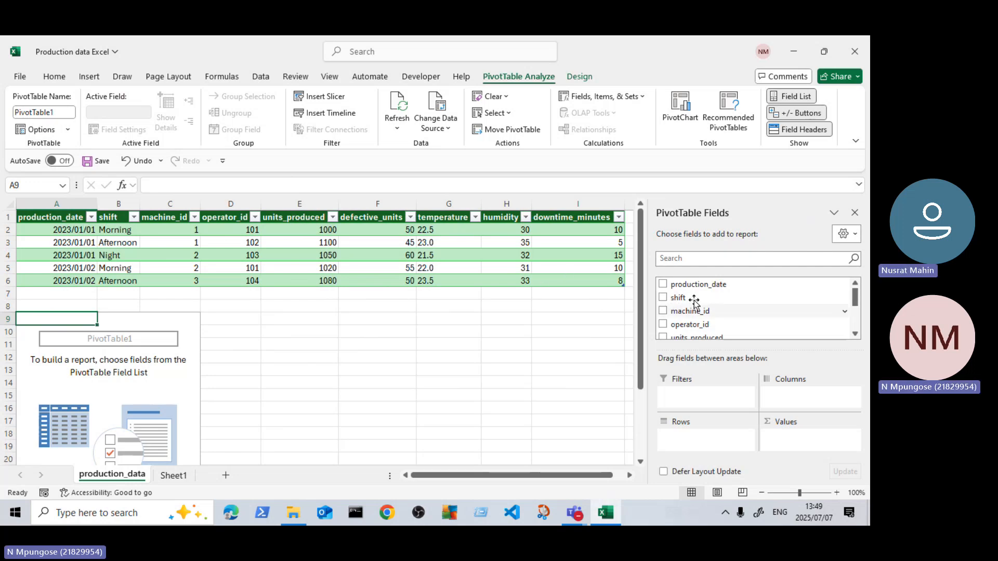
# Step: Add production_date and shift as PivotTable rows and units_produced as the summed value
pyautogui.click(664, 285)
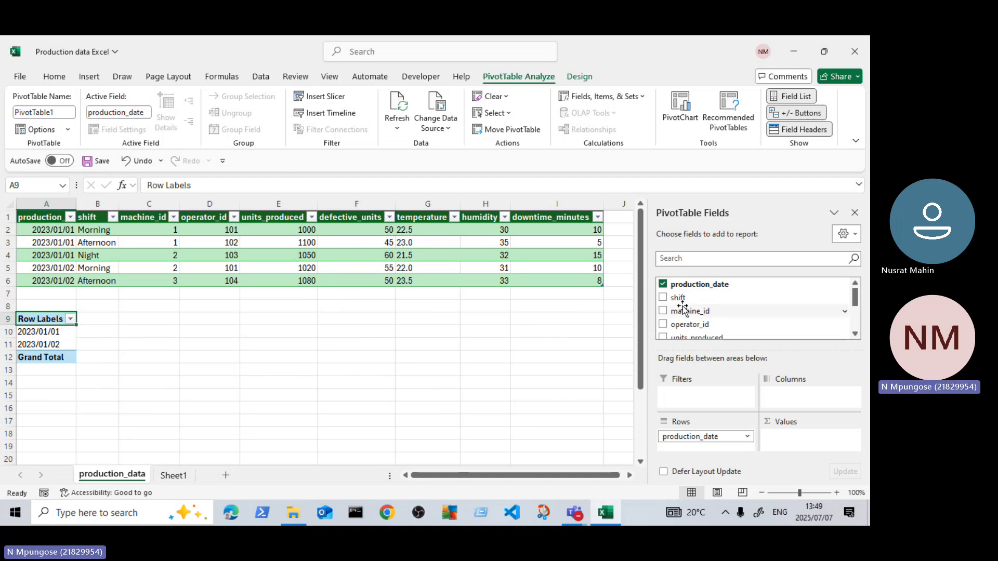
pyautogui.click(663, 298)
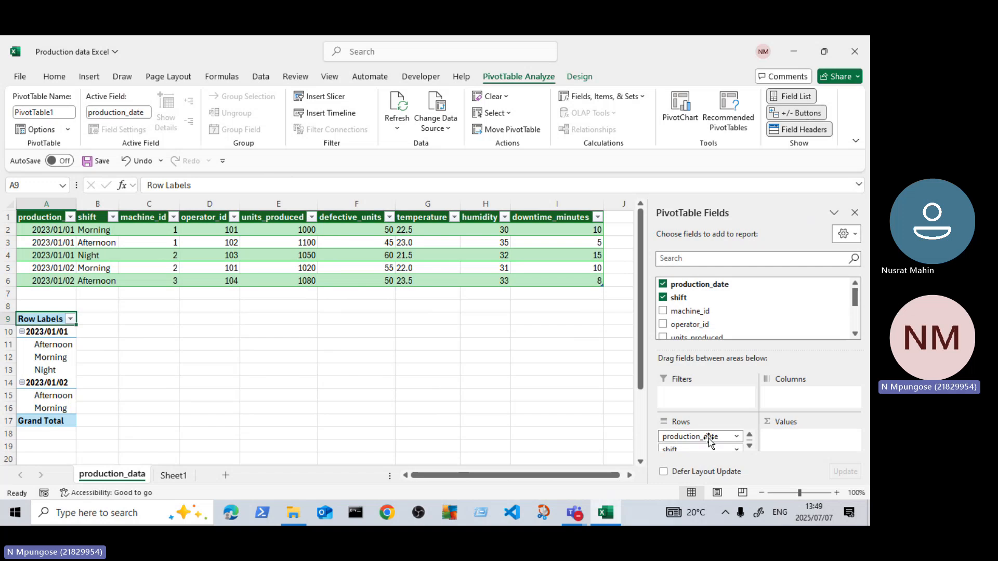
pyautogui.scroll(-1, 711, 441)
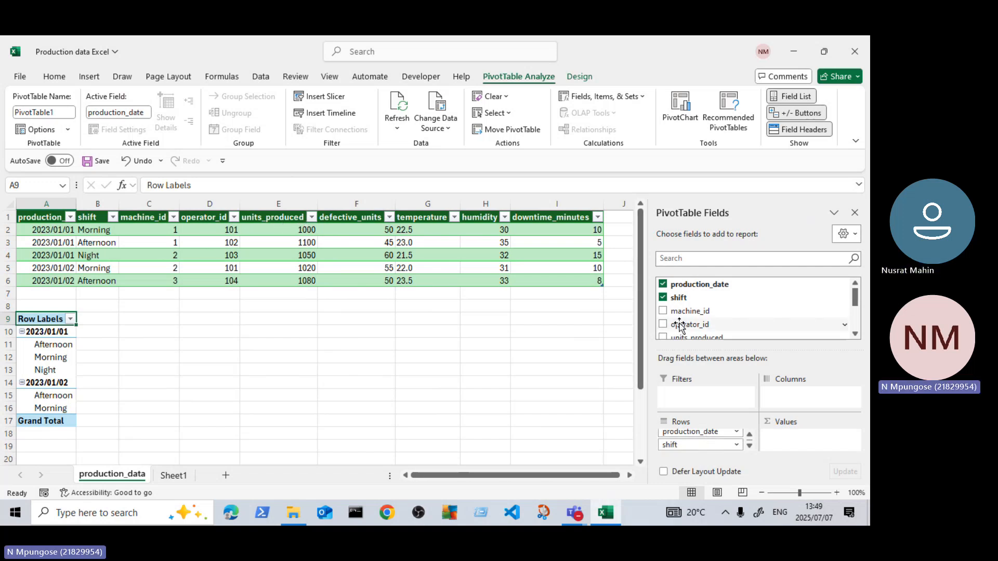
pyautogui.scroll(-1, 680, 326)
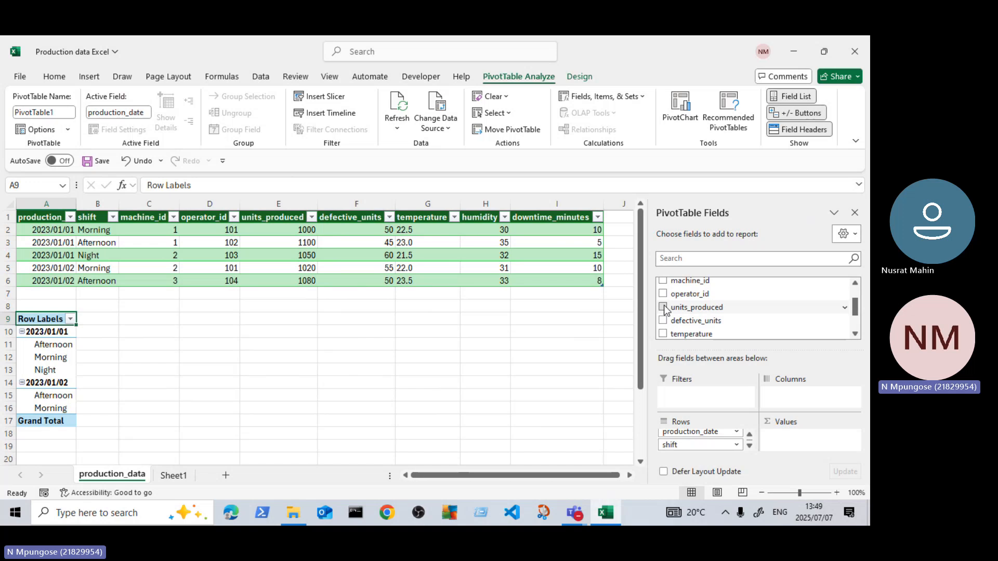
pyautogui.click(663, 307)
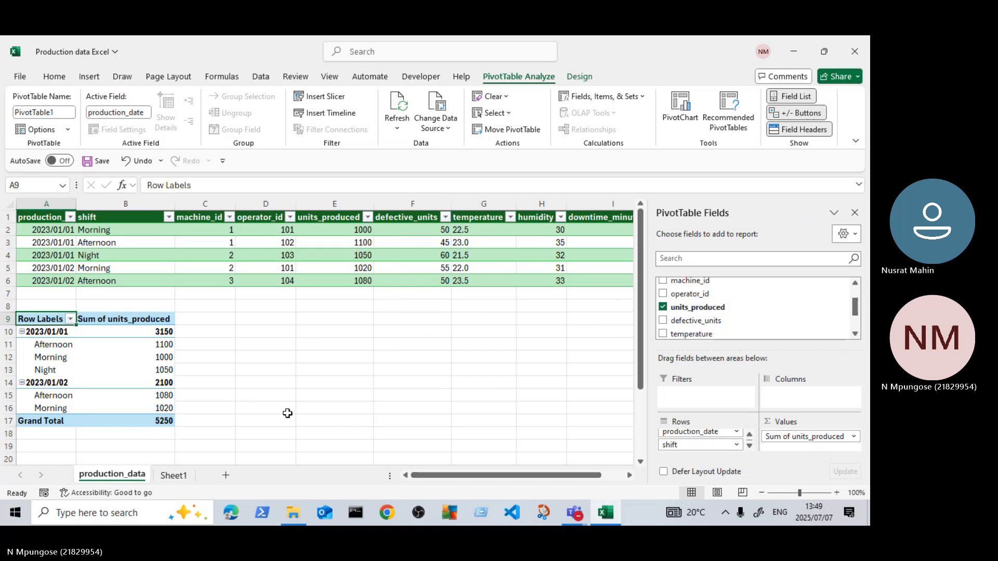
# Step: Examine the PivotTable's units produced per date and shift against the source table
pyautogui.scroll(-1, 232, 354)
pyautogui.scroll(1, 231, 353)
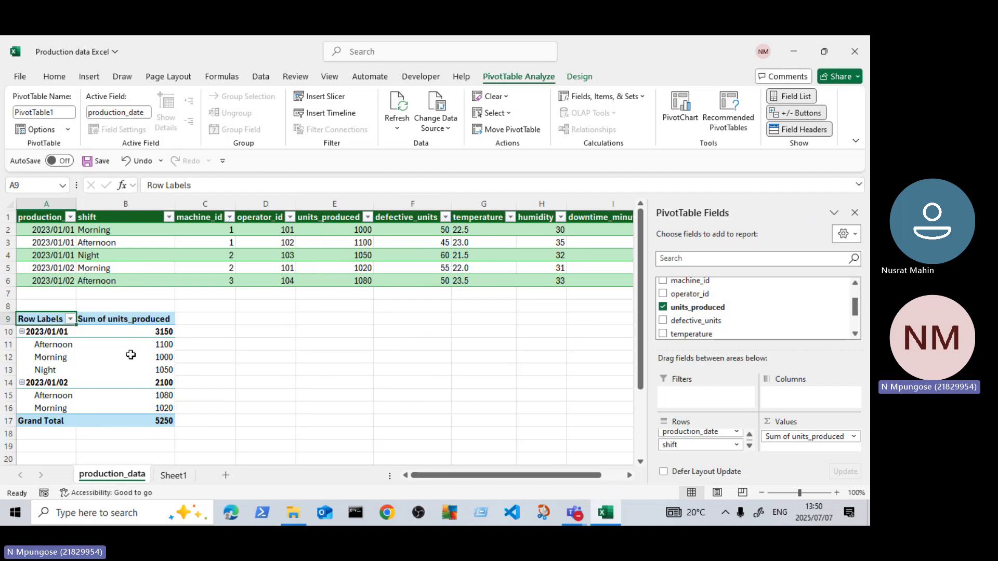
pyautogui.moveTo(86, 349)
pyautogui.moveTo(167, 346)
pyautogui.scroll(-1, 248, 356)
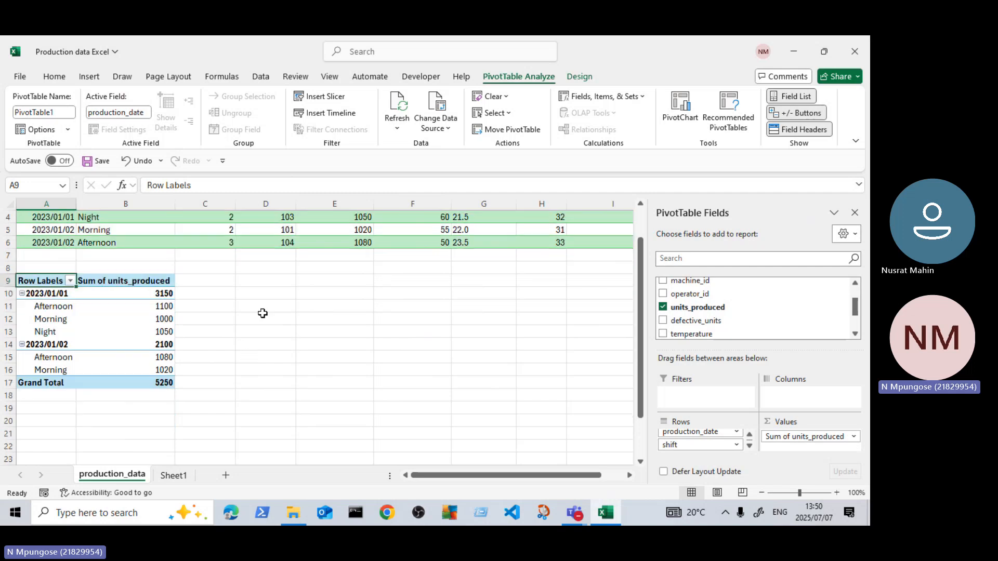
pyautogui.scroll(1, 262, 313)
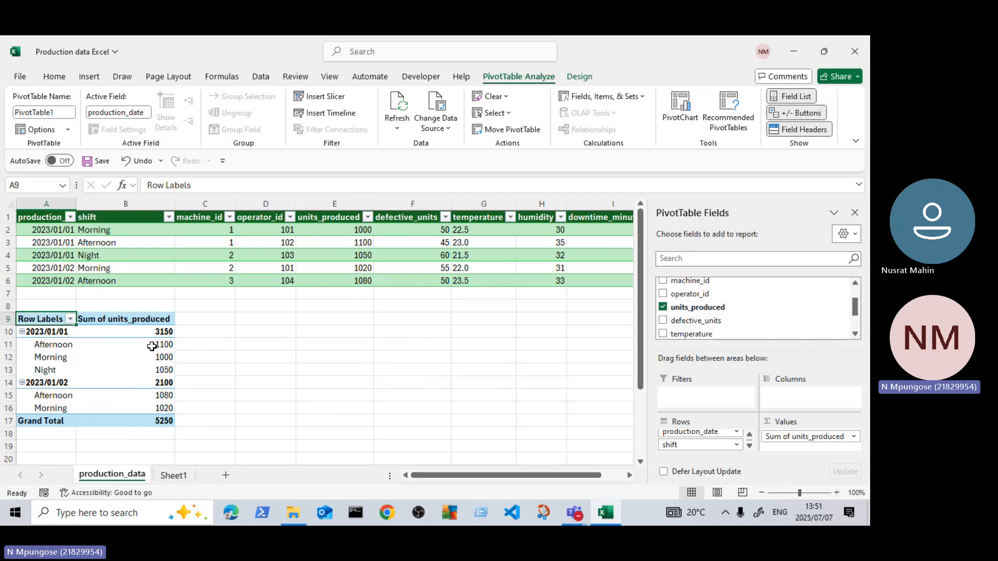
# Step: Sort the PivotTable's production_date rows newest to oldest, and return them to oldest-to-newest order
pyautogui.moveTo(150, 347)
pyautogui.click(70, 318)
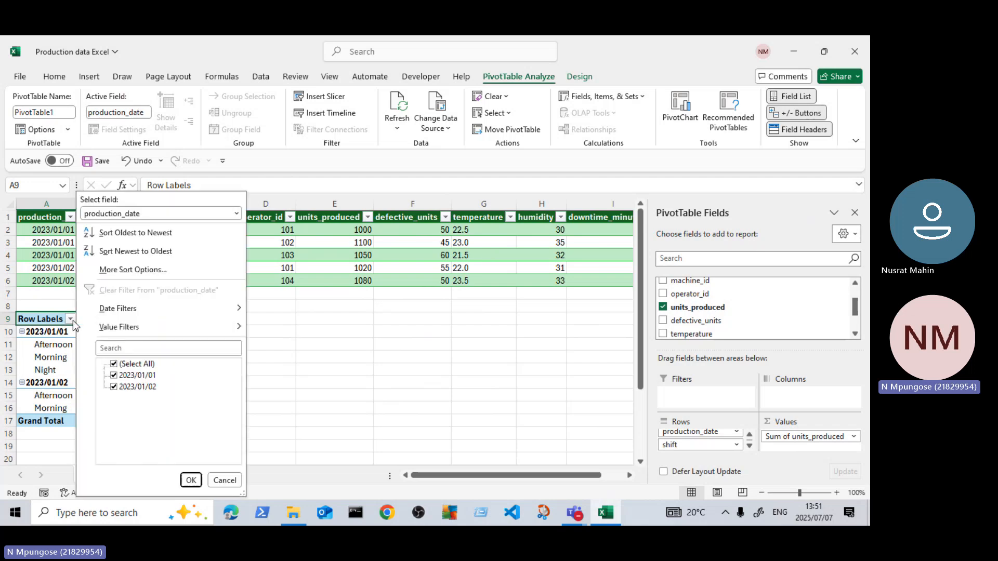
pyautogui.click(232, 483)
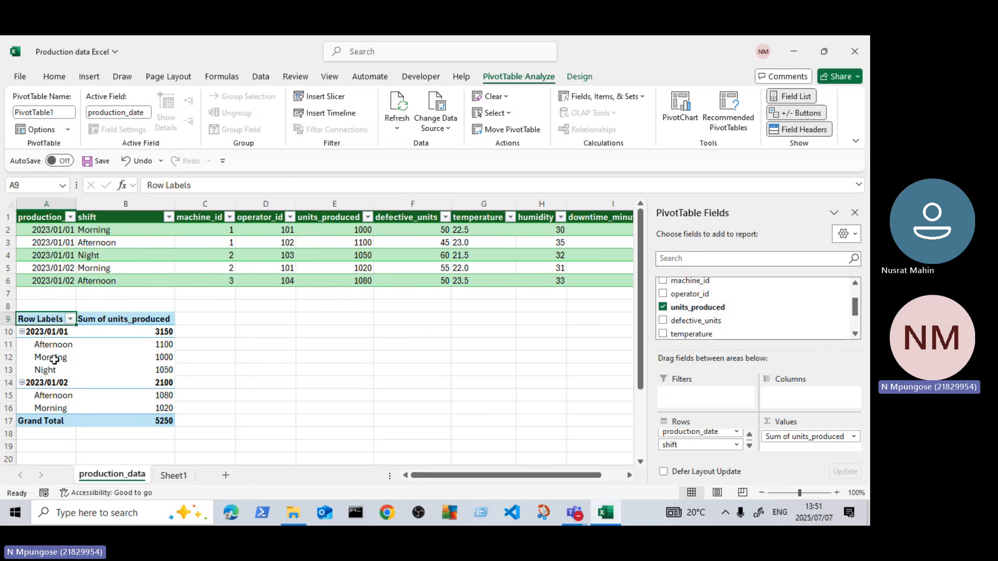
pyautogui.click(71, 319)
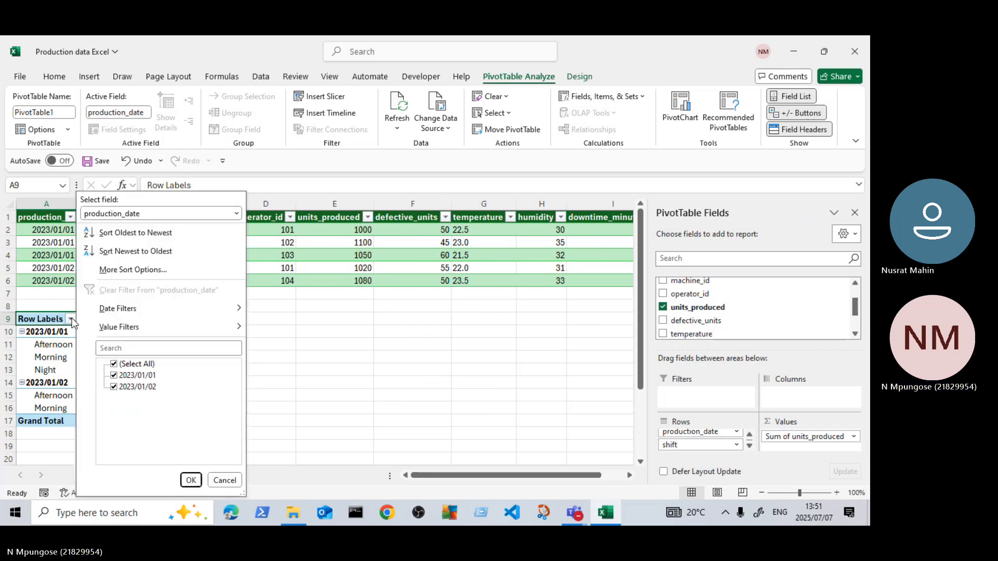
pyautogui.click(144, 255)
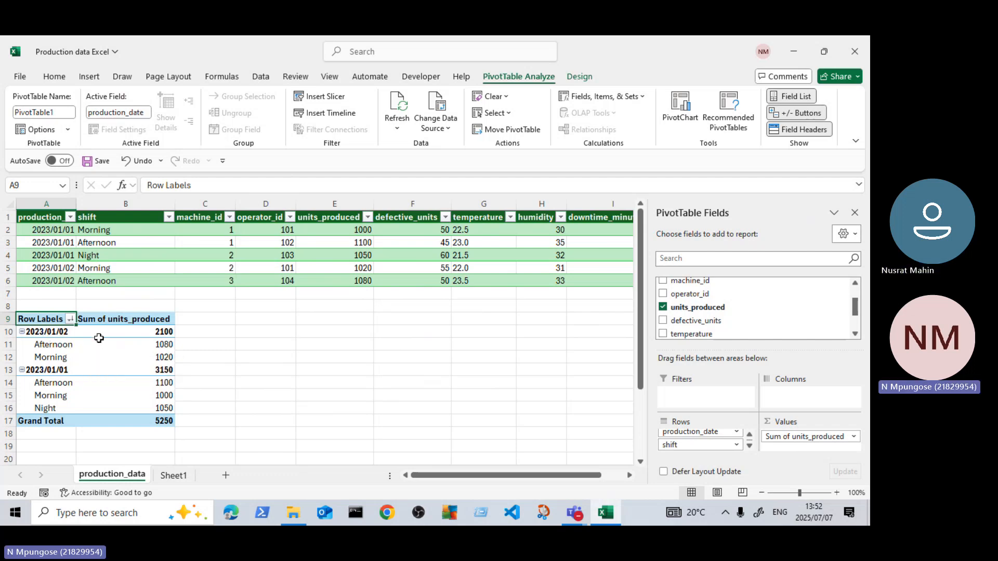
pyautogui.click(71, 321)
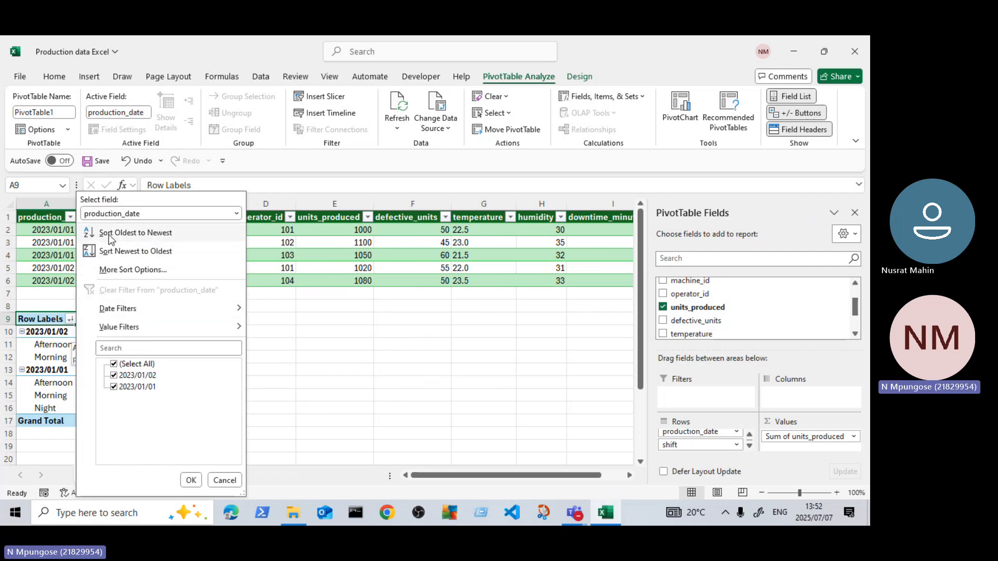
pyautogui.click(149, 238)
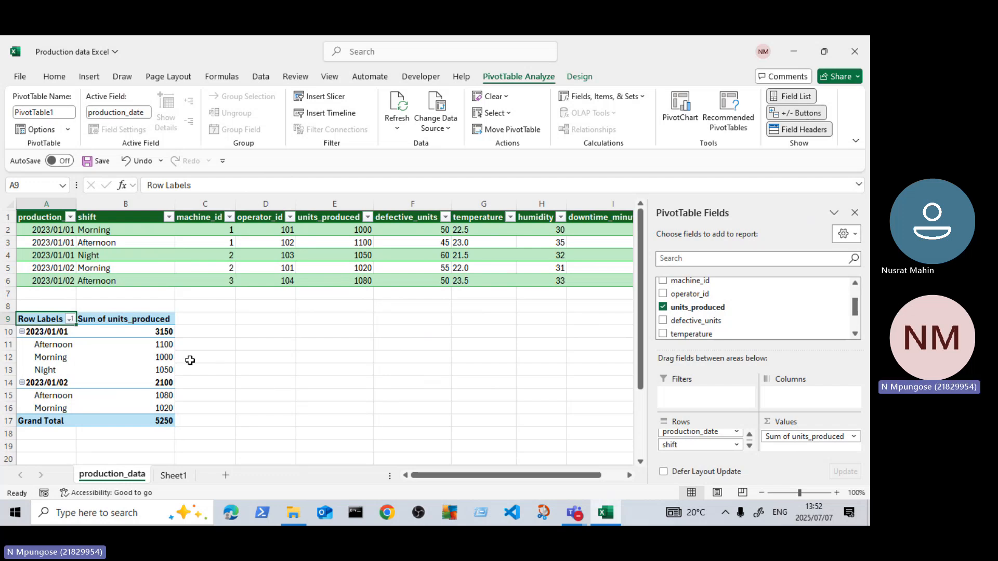
# Step: Examine the defective_units and operator_id columns of the production data table and the empty rows below the first PivotTable
pyautogui.scroll(-1, 230, 357)
pyautogui.scroll(1, 279, 366)
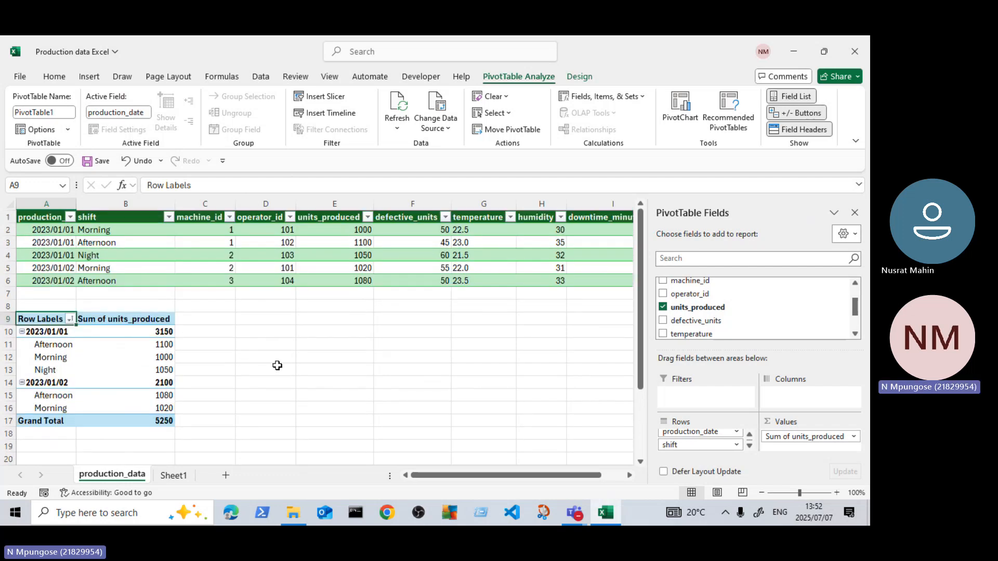
pyautogui.click(253, 354)
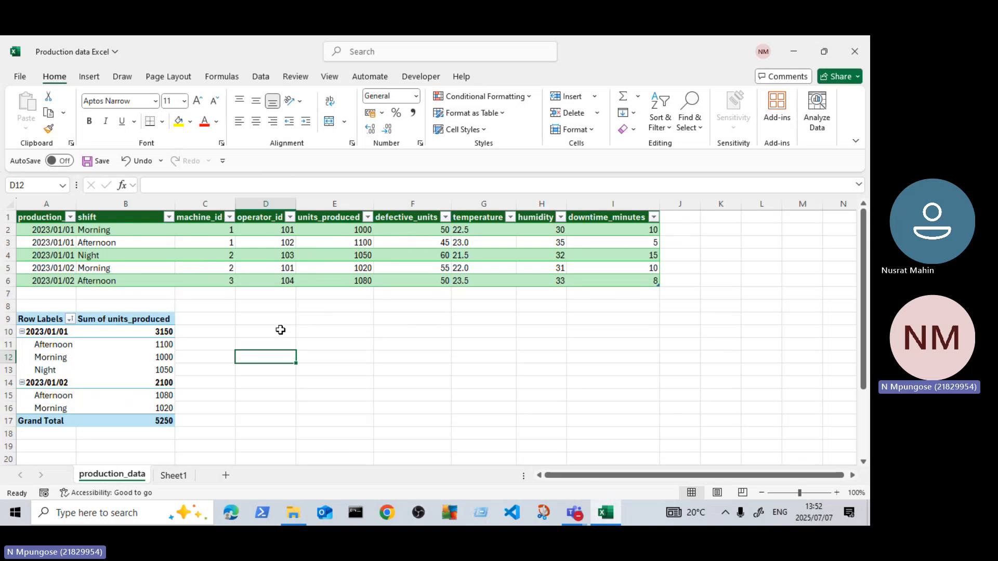
pyautogui.scroll(-4, 255, 343)
pyautogui.scroll(4, 250, 345)
pyautogui.moveTo(392, 220); pyautogui.dragTo(408, 279)
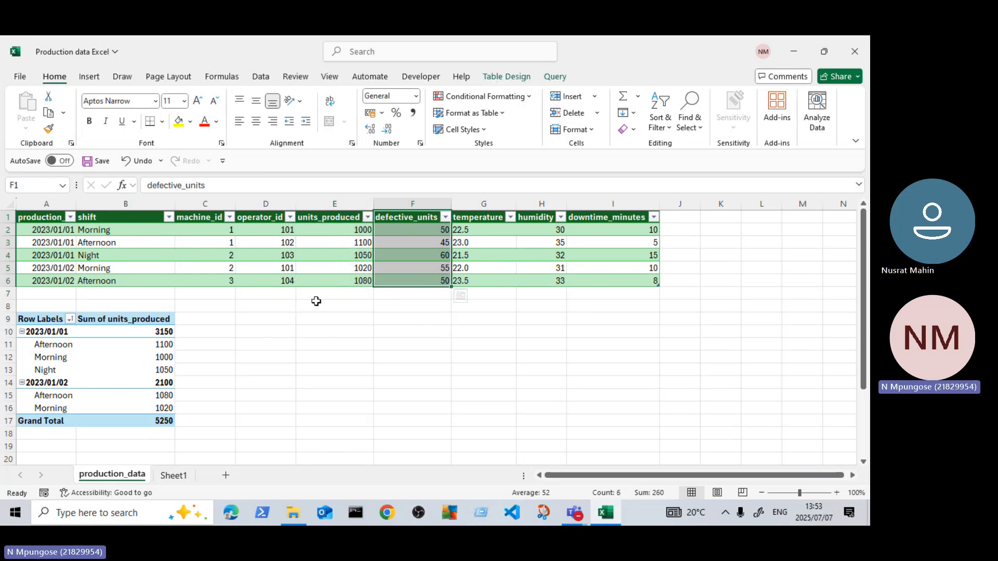
pyautogui.click(267, 319)
pyautogui.scroll(-3, 202, 337)
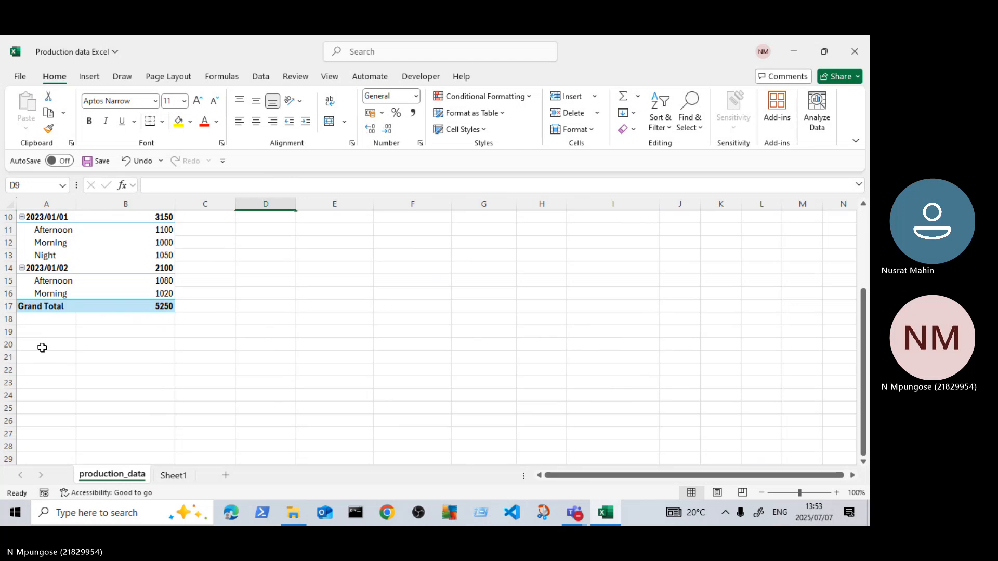
pyautogui.scroll(1, 197, 333)
pyautogui.scroll(2, 196, 333)
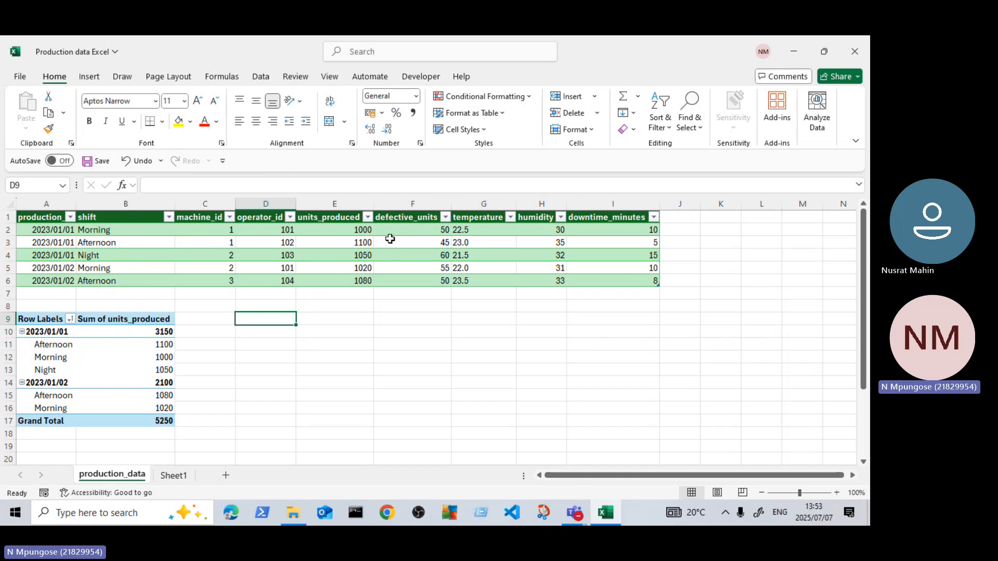
pyautogui.click(404, 252)
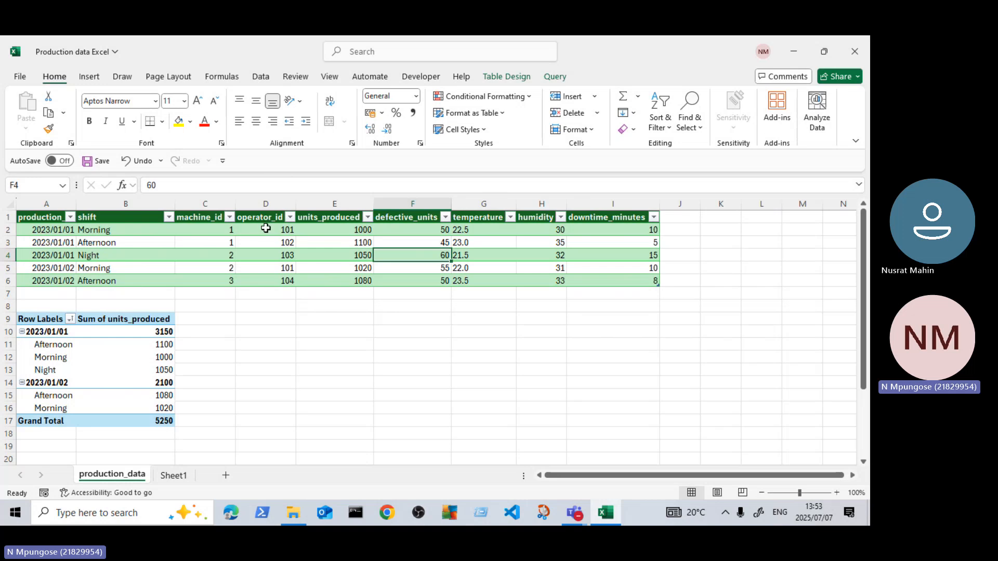
pyautogui.moveTo(264, 229); pyautogui.dragTo(270, 291)
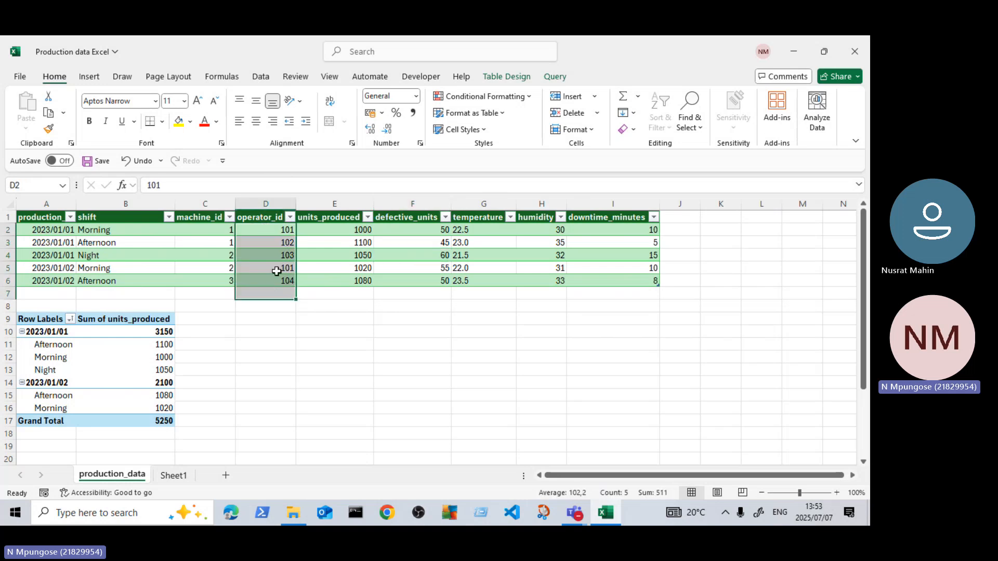
pyautogui.click(277, 276)
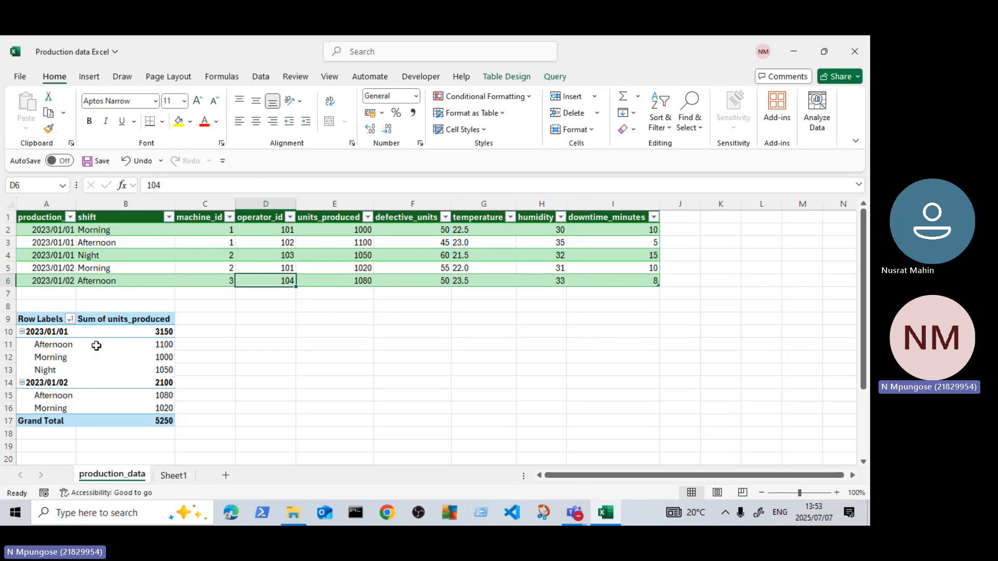
pyautogui.scroll(-1, 96, 343)
pyautogui.scroll(-1, 73, 392)
pyautogui.scroll(2, 130, 401)
# Step: Insert a second PivotTable from the production_data table, placed on the existing worksheet at cell A21
pyautogui.click(332, 256)
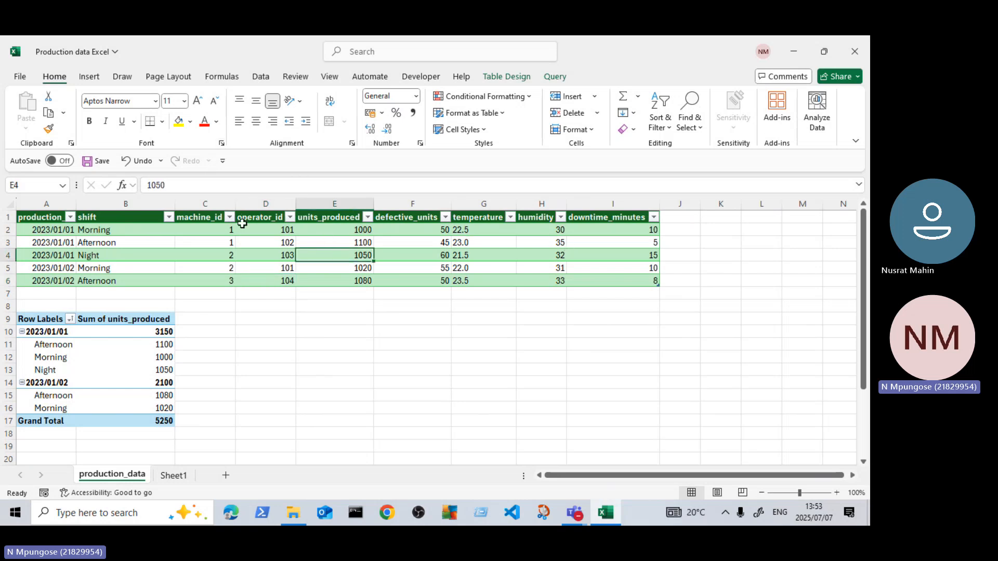
pyautogui.click(91, 78)
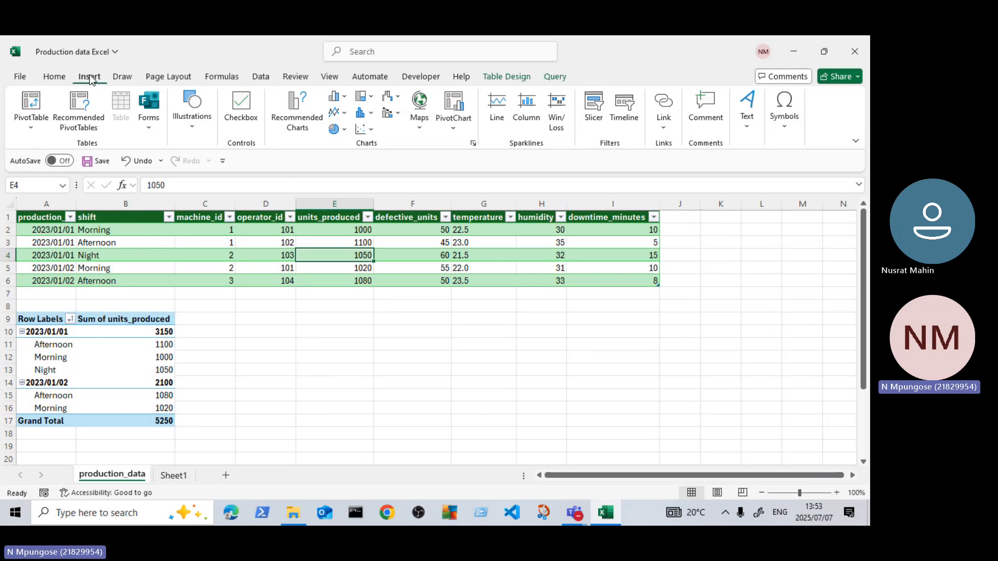
pyautogui.click(28, 123)
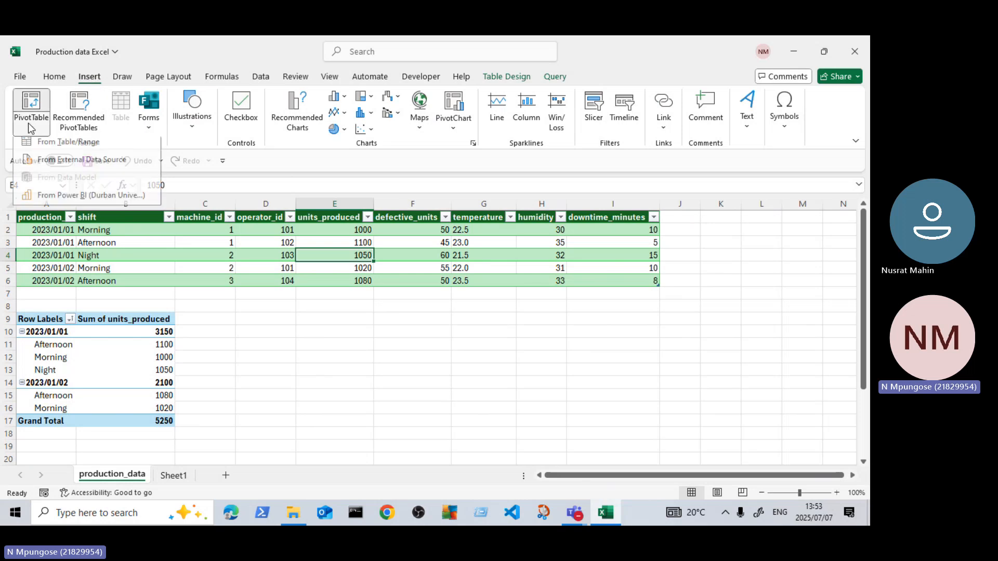
pyautogui.click(64, 149)
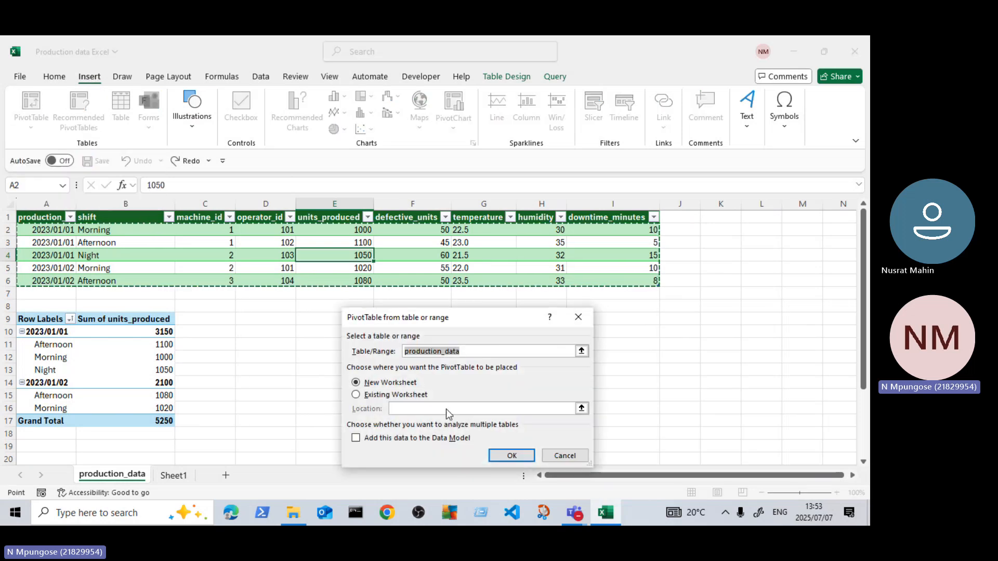
pyautogui.click(356, 395)
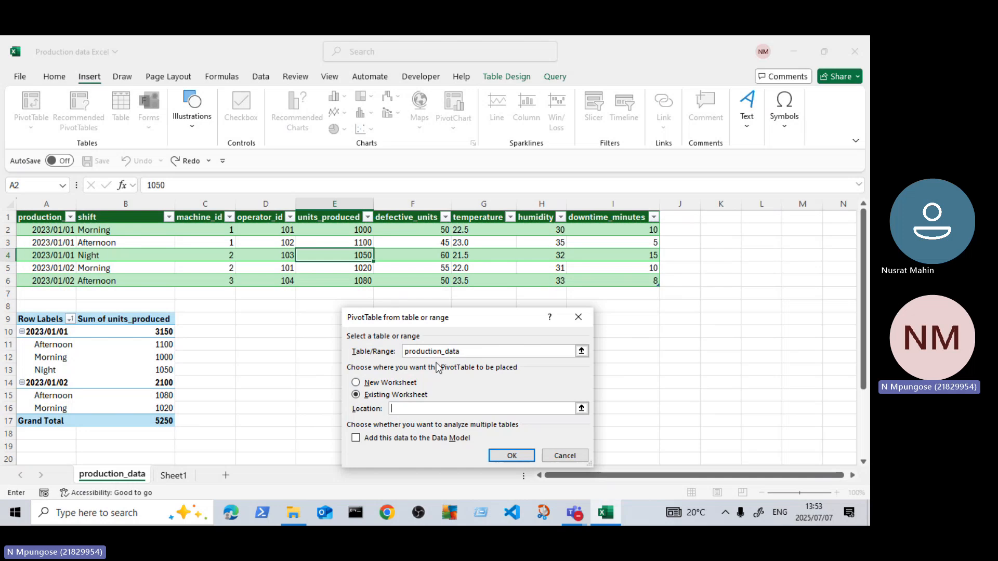
pyautogui.moveTo(478, 320); pyautogui.dragTo(483, 271)
pyautogui.scroll(-4, 220, 301)
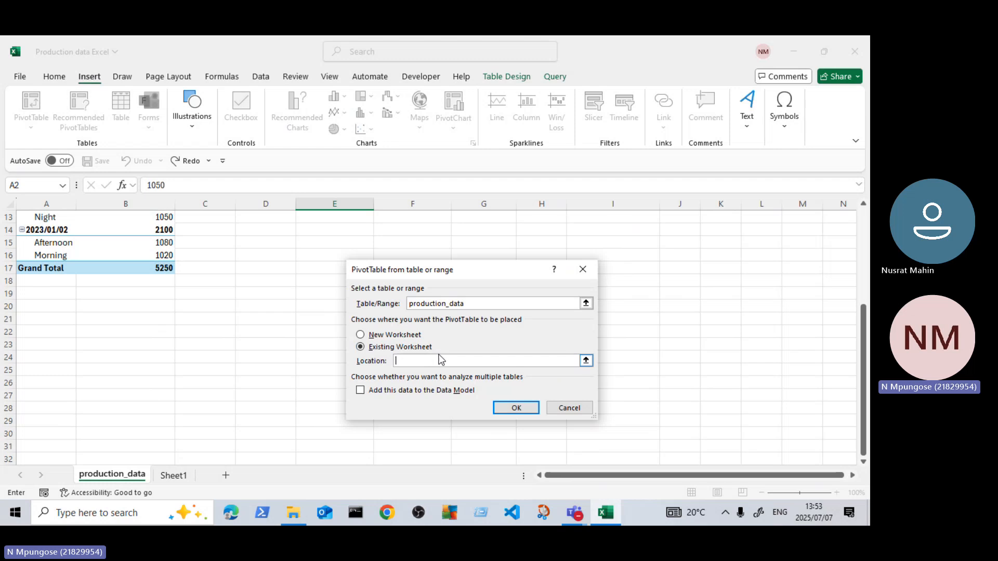
pyautogui.click(38, 319)
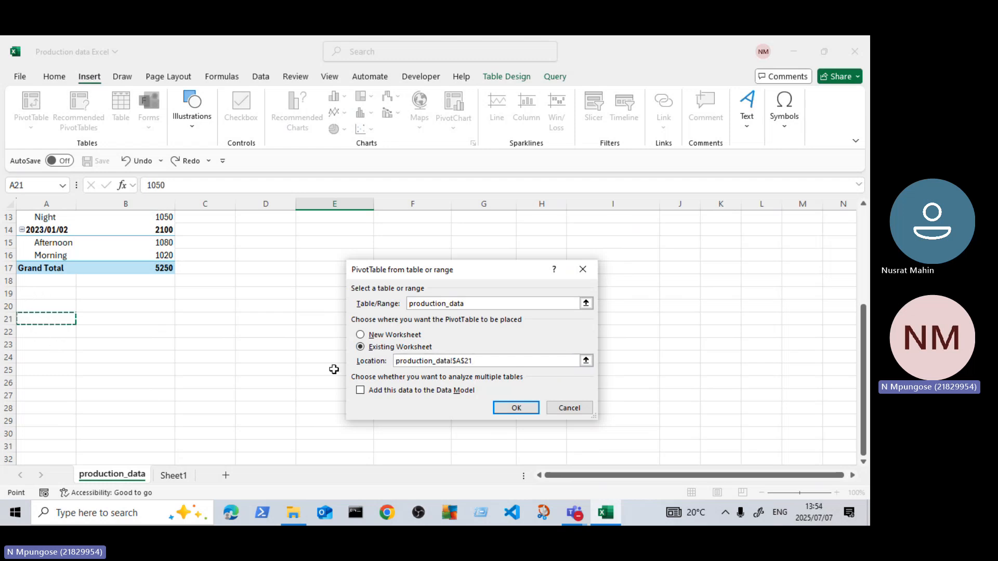
pyautogui.click(520, 408)
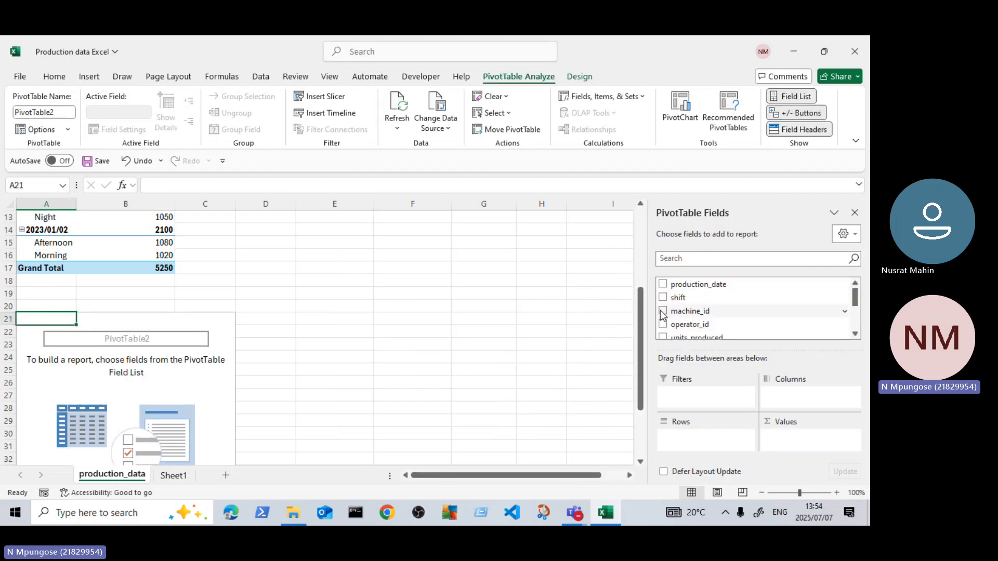
# Step: Add operator_id as the rows and defective_units as the summed value of the second PivotTable
pyautogui.click(663, 312)
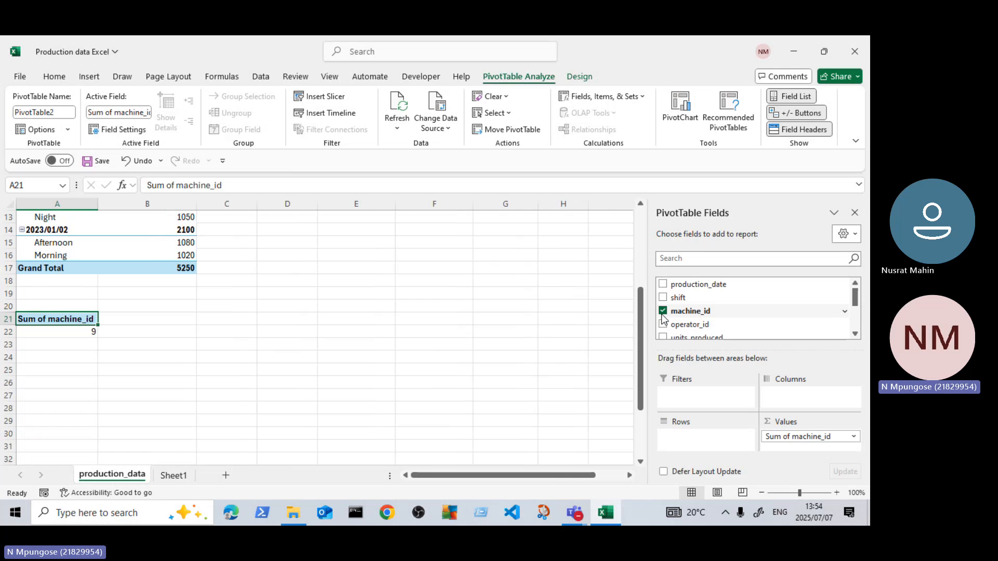
pyautogui.click(663, 313)
pyautogui.click(663, 323)
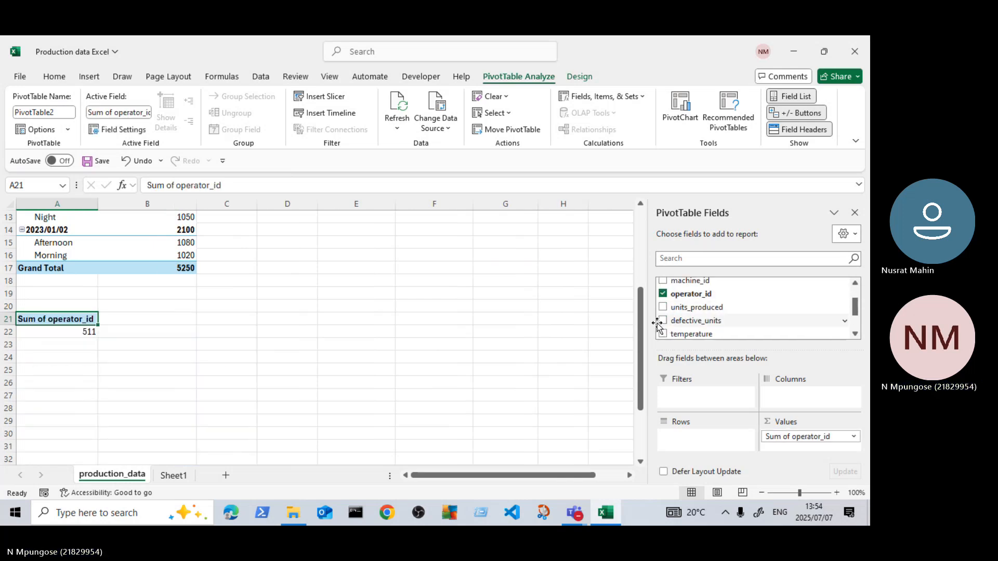
pyautogui.click(663, 321)
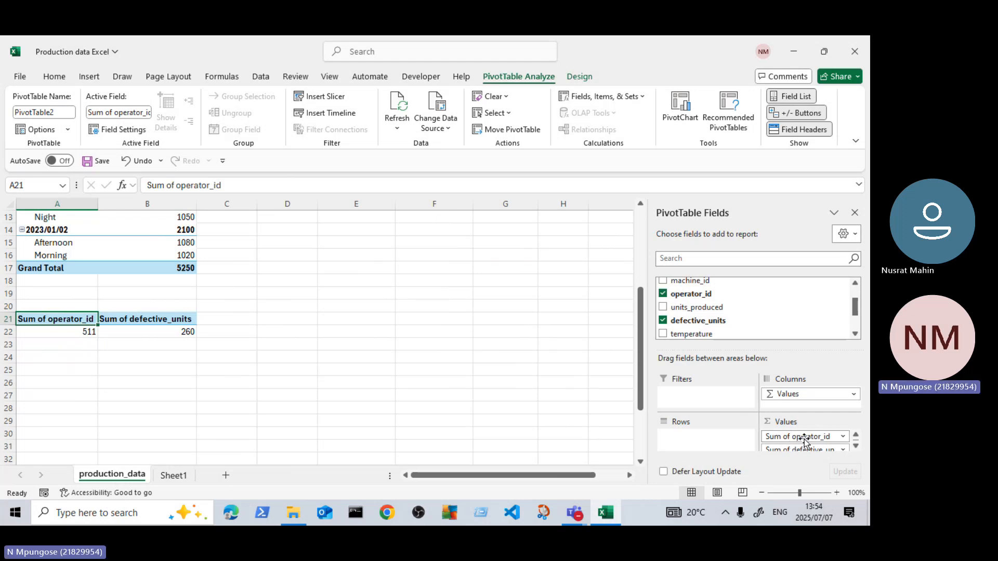
pyautogui.moveTo(812, 435); pyautogui.dragTo(712, 435)
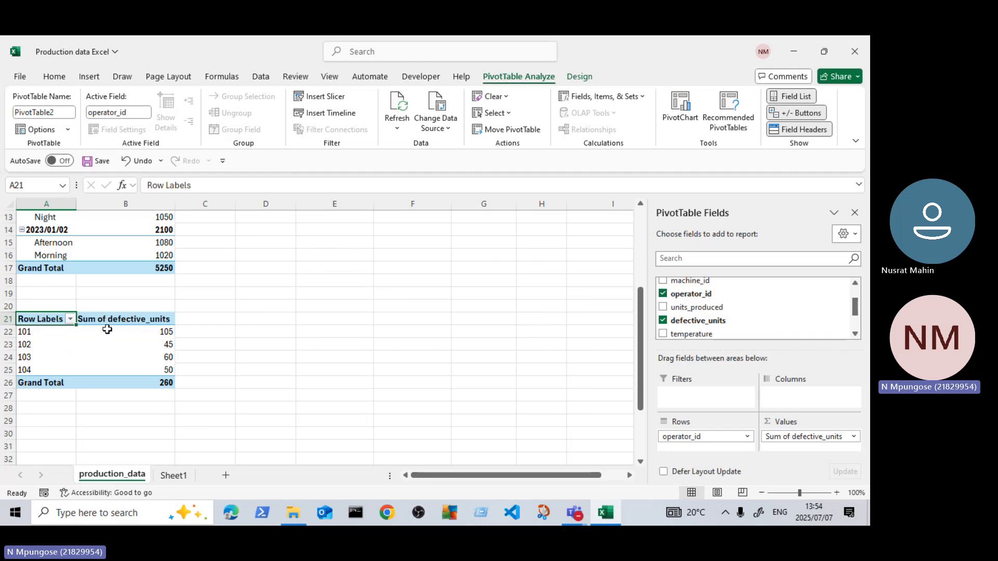
# Step: Rename the second PivotTable's row label header in cell A21 as Operator ID
pyautogui.doubleClick(50, 319)
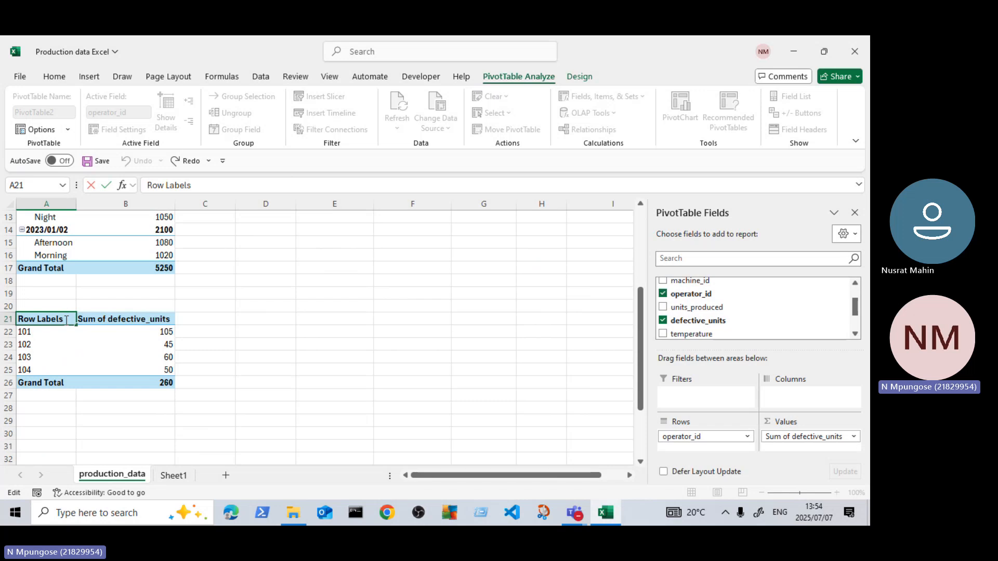
pyautogui.press('BackSpace')
pyautogui.press('BackSpace')
pyautogui.press('BackSpace')
pyautogui.press('BackSpace')
pyautogui.press('BackSpace')
pyautogui.press('BackSpace')
pyautogui.press('BackSpace')
pyautogui.press('BackSpace')
pyautogui.press('BackSpace')
pyautogui.press('BackSpace')
pyautogui.write('M')
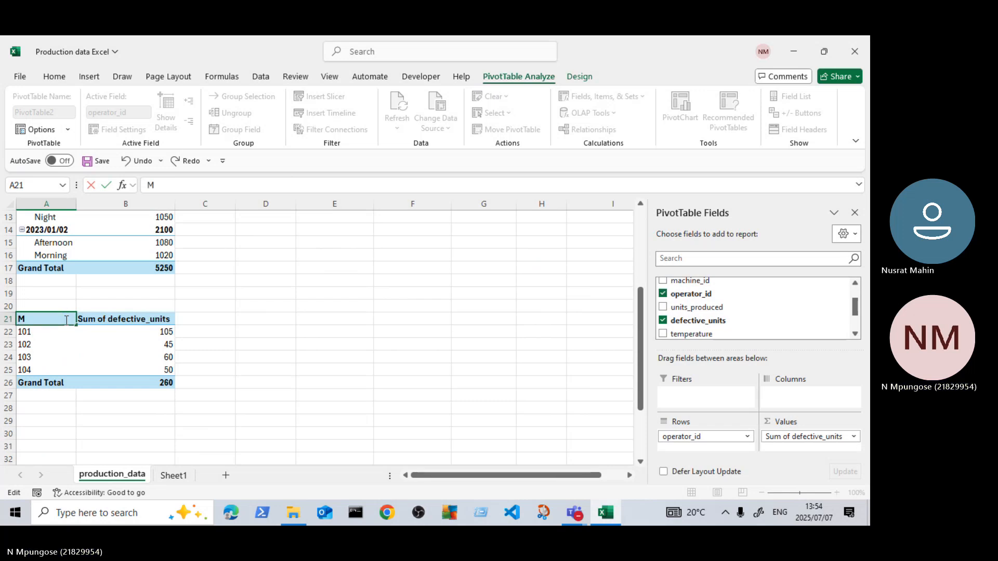
pyautogui.write('achine')
pyautogui.press('BackSpace')
pyautogui.press('BackSpace')
pyautogui.press('BackSpace')
pyautogui.press('BackSpace')
pyautogui.press('BackSpace')
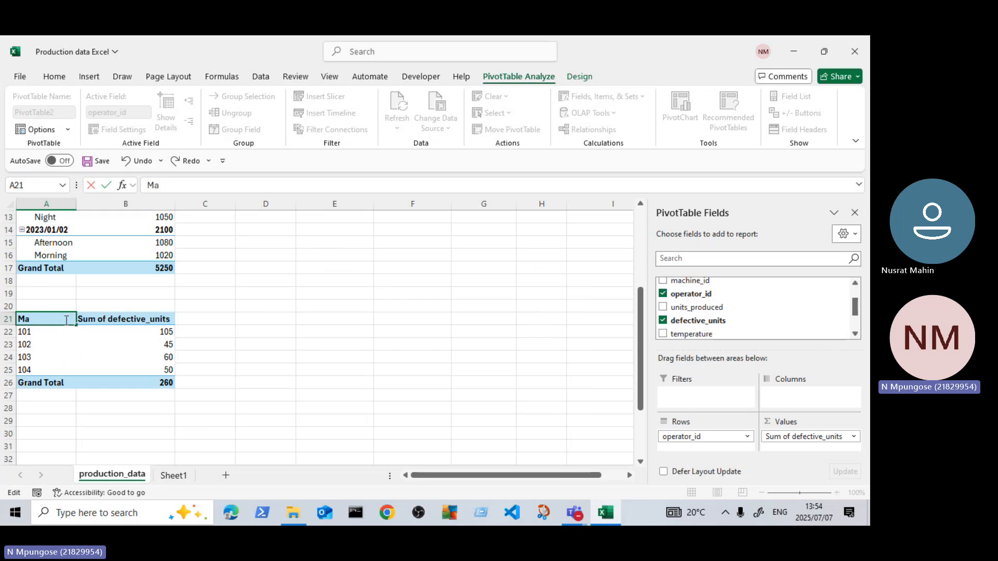
pyautogui.press('BackSpace')
pyautogui.write('Operato')
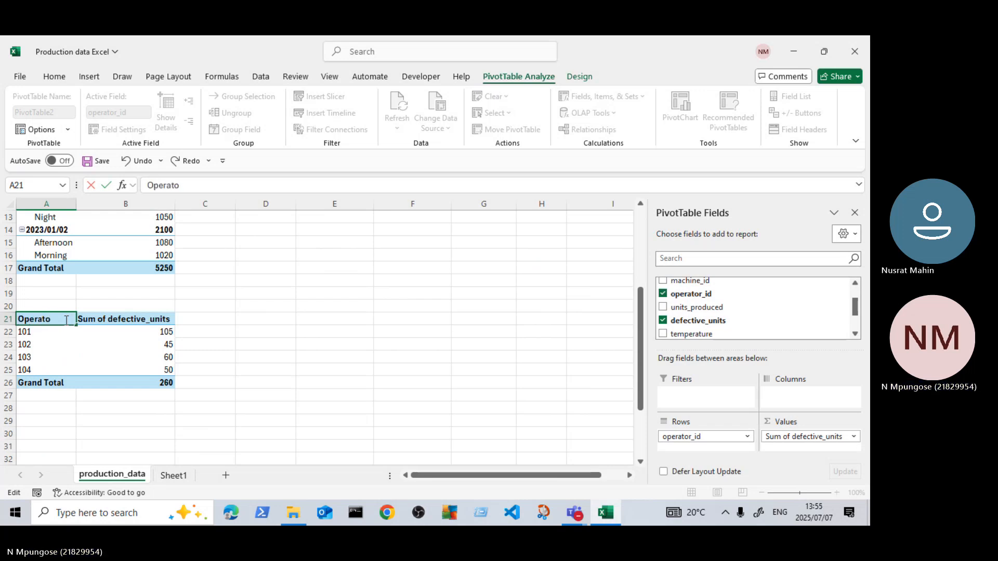
pyautogui.write('r ID')
pyautogui.click(182, 379)
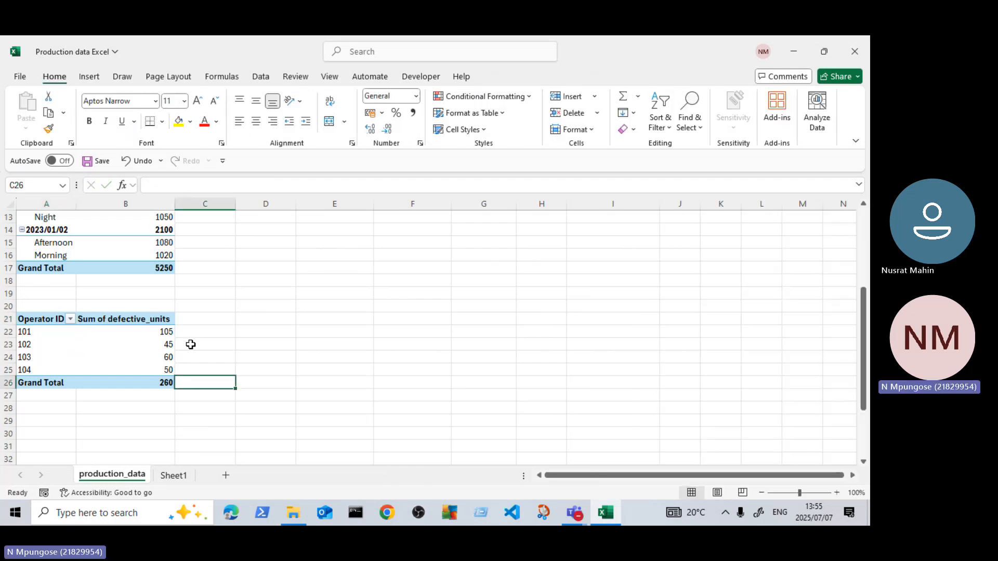
# Step: Compare the defective units per operator in the second PivotTable with the source rows for operator 101
pyautogui.scroll(3, 191, 345)
pyautogui.scroll(-2, 182, 358)
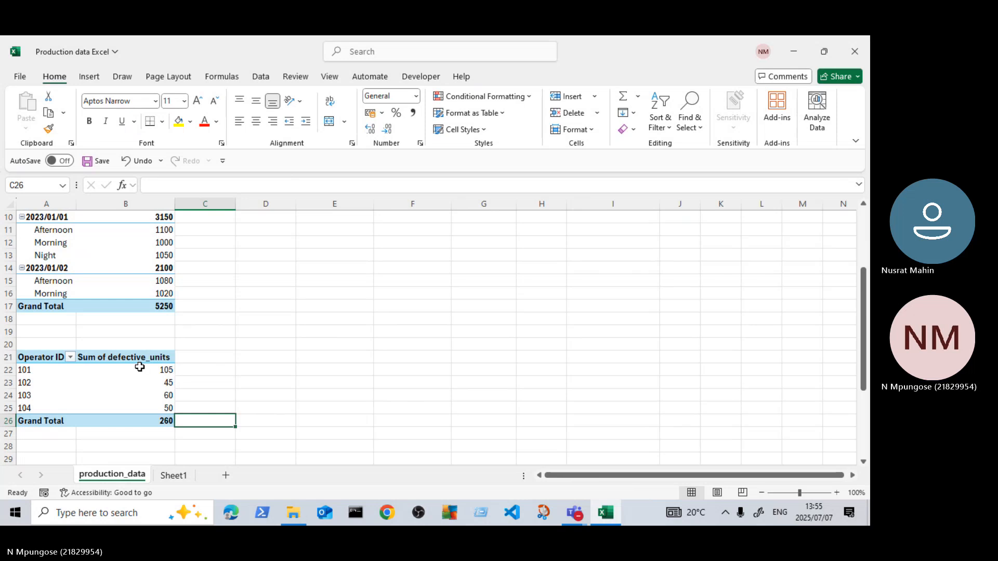
pyautogui.scroll(3, 202, 373)
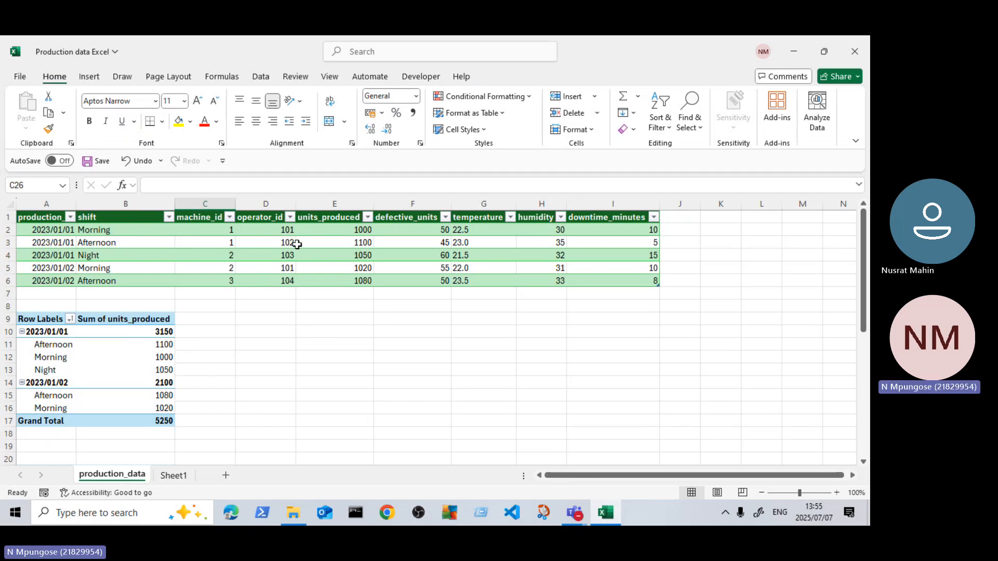
pyautogui.click(265, 229)
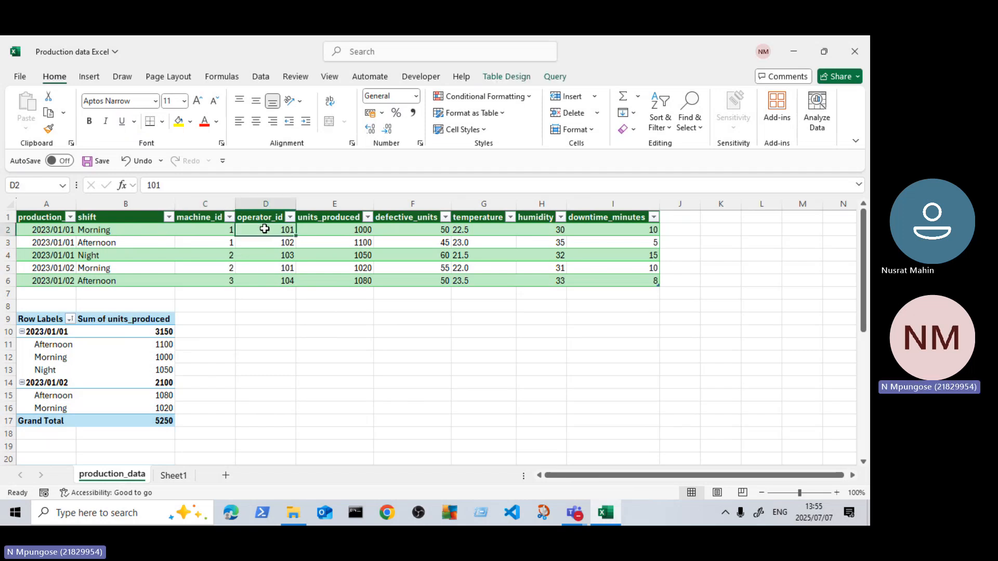
pyautogui.click(271, 271)
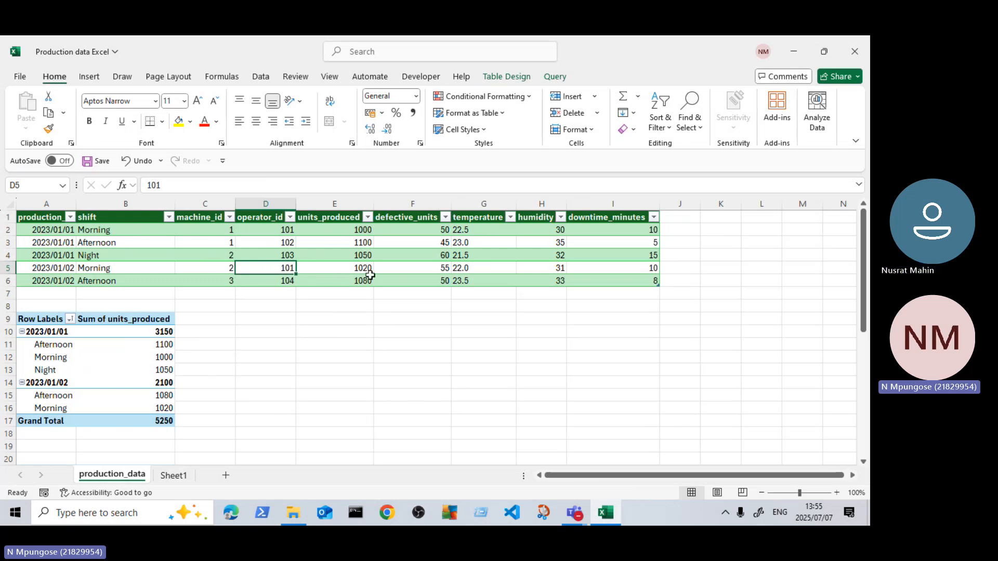
pyautogui.click(441, 269)
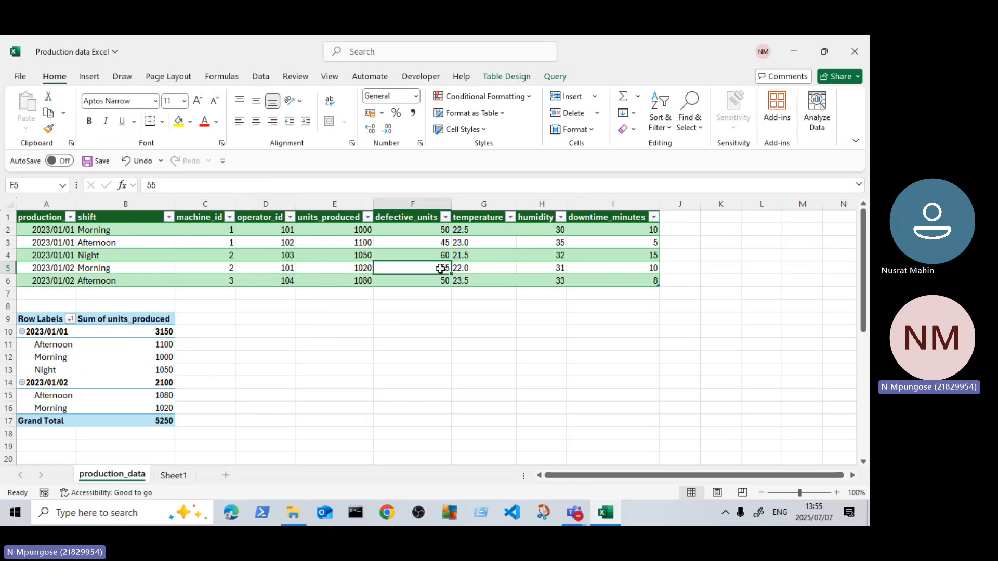
# Step: Recheck operator 101's defective_units values in the production table against the operator's sum in the second PivotTable
pyautogui.click(436, 229)
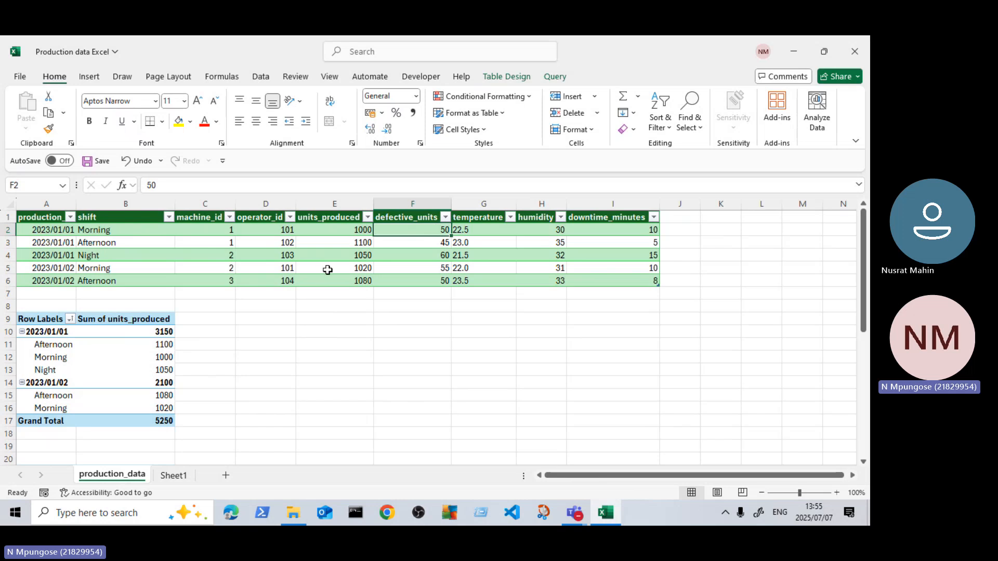
pyautogui.scroll(-5, 204, 373)
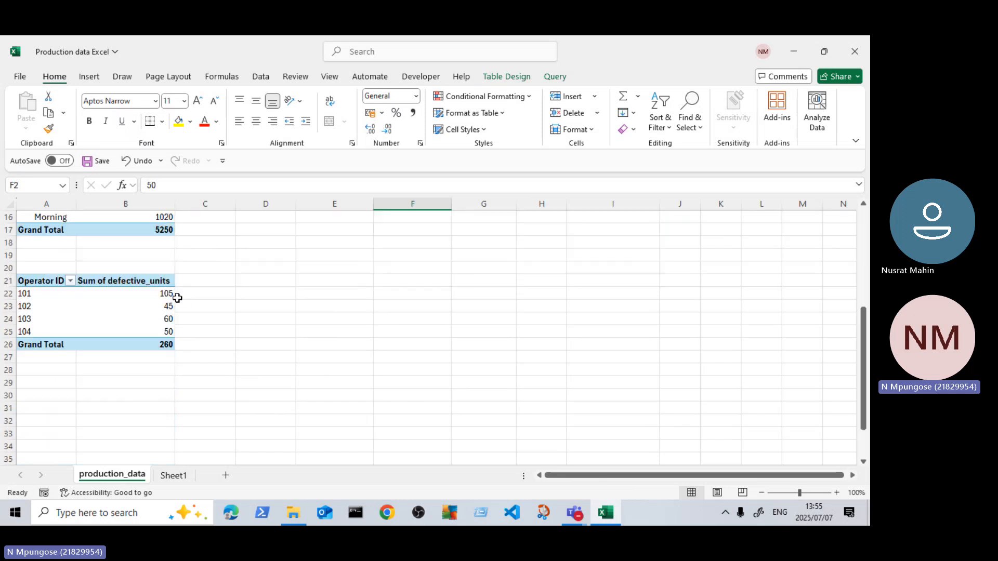
pyautogui.scroll(5, 222, 341)
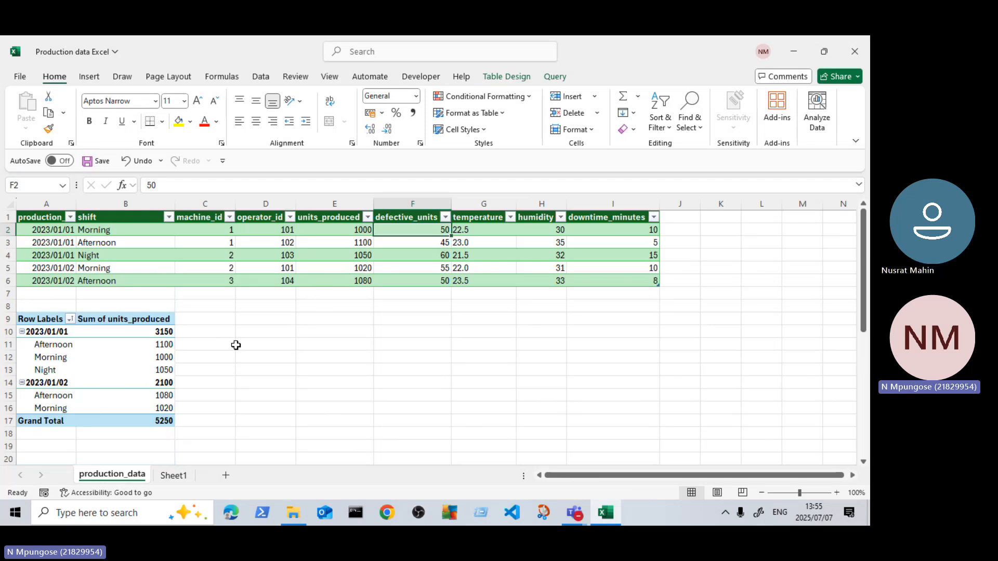
pyautogui.scroll(-3, 236, 346)
# Step: Add defective_units a second time to the values of the Operator ID PivotTable
pyautogui.click(144, 388)
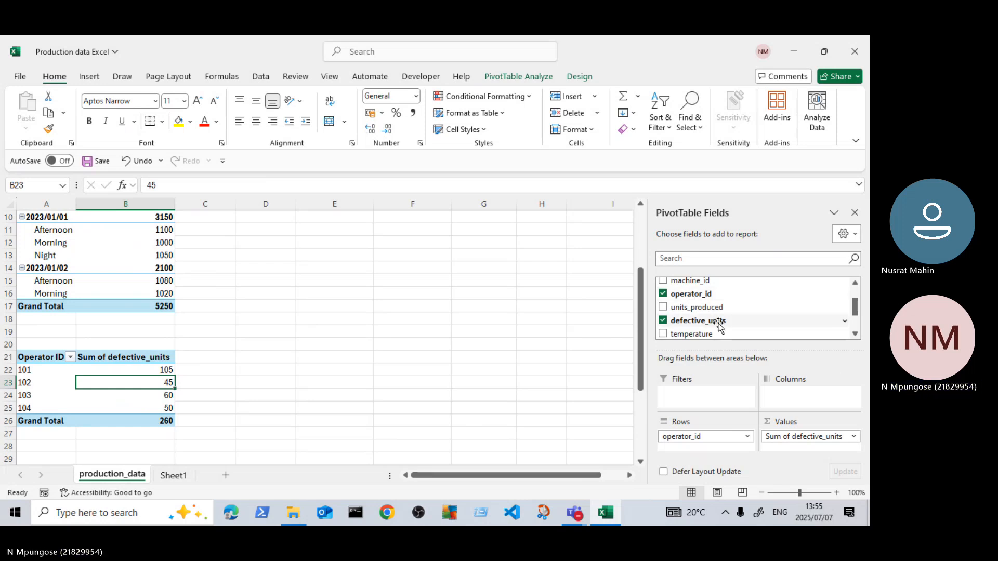
pyautogui.moveTo(718, 324)
pyautogui.mouseDown()
pyautogui.moveTo(715, 354)
pyautogui.moveTo(713, 301)
pyautogui.moveTo(742, 300)
pyautogui.moveTo(715, 317)
pyautogui.moveTo(700, 292)
pyautogui.moveTo(721, 304)
pyautogui.moveTo(709, 323)
pyautogui.moveTo(713, 310)
pyautogui.moveTo(723, 314)
pyautogui.mouseUp()
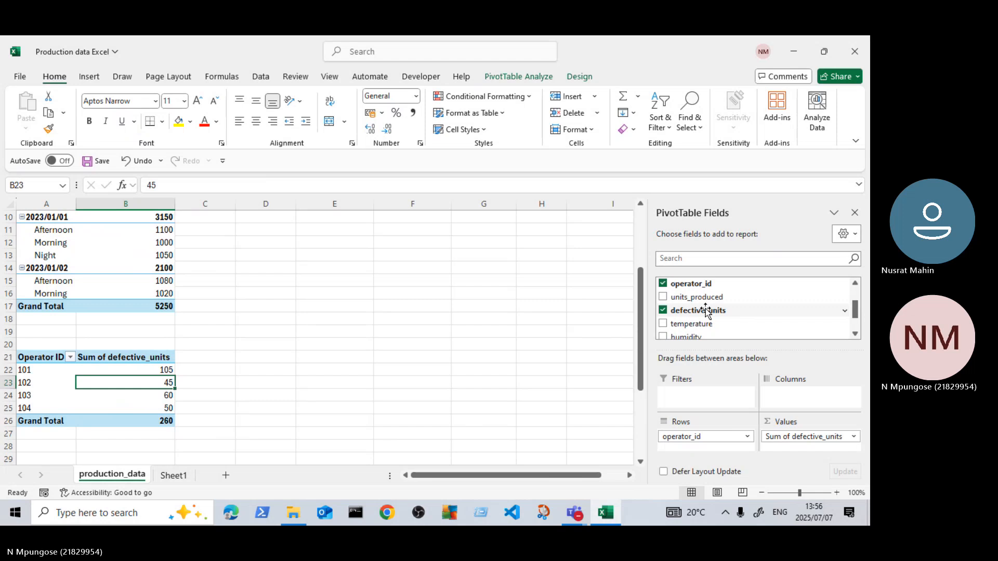
pyautogui.scroll(-1, 706, 309)
pyautogui.scroll(1, 696, 305)
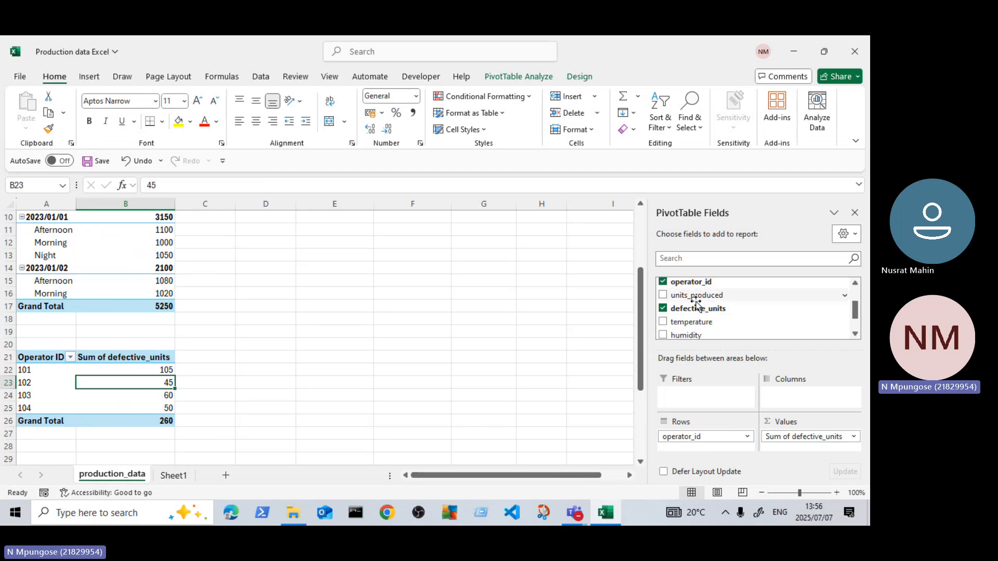
pyautogui.moveTo(666, 310); pyautogui.dragTo(792, 439)
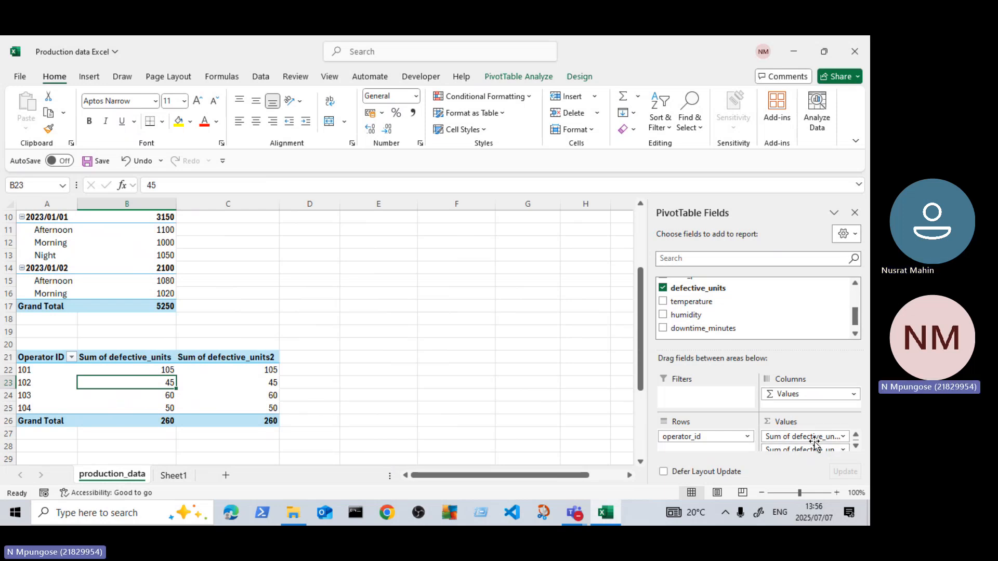
# Step: Change the second defective_units value field in the Operator ID PivotTable to be summarized by Count
pyautogui.click(842, 450)
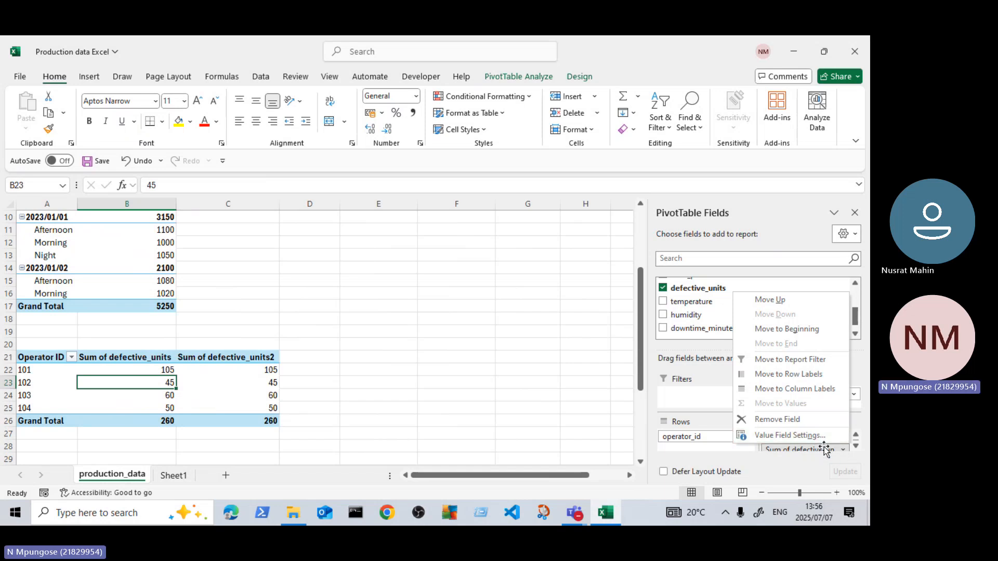
pyautogui.click(839, 451)
pyautogui.click(855, 447)
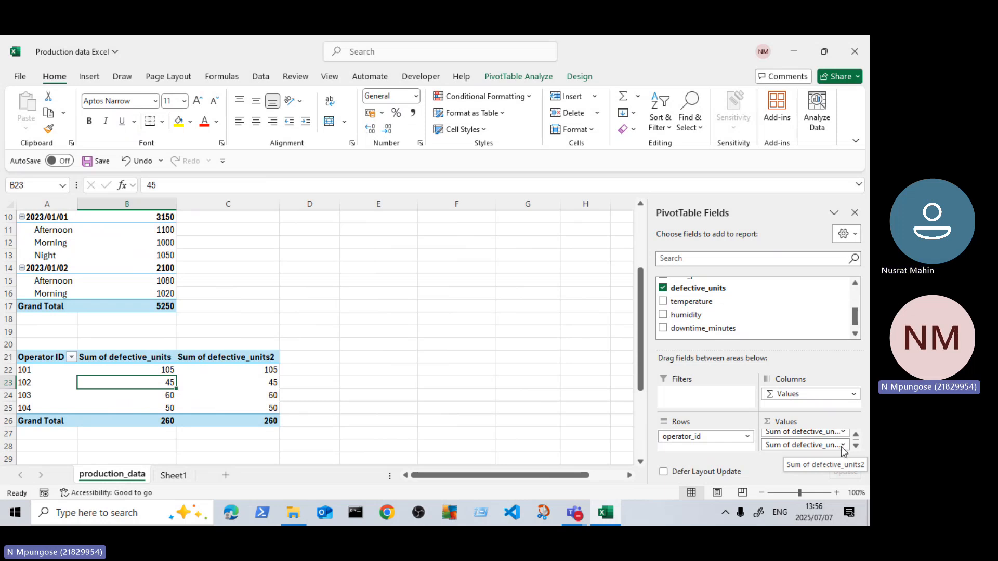
pyautogui.click(844, 444)
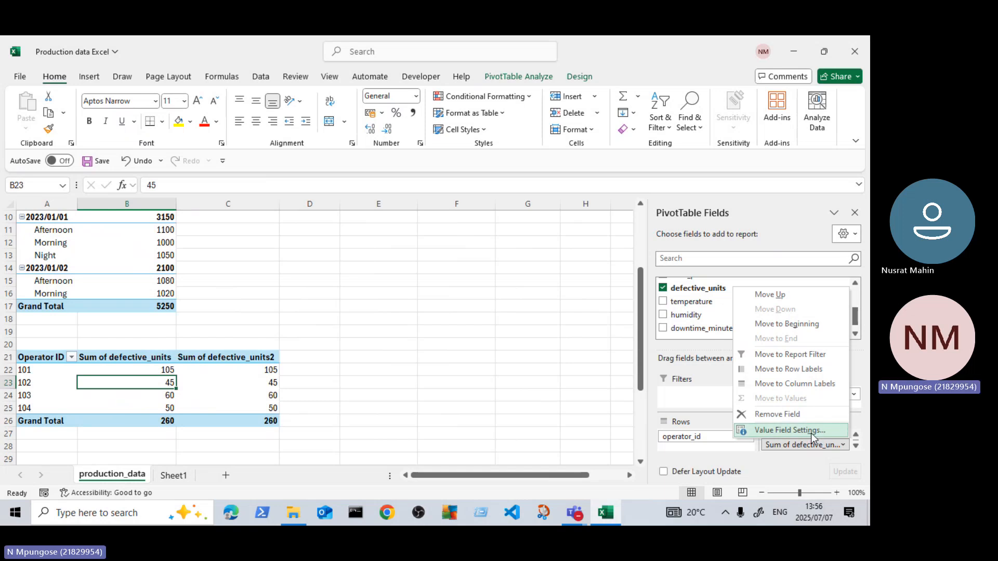
pyautogui.click(811, 433)
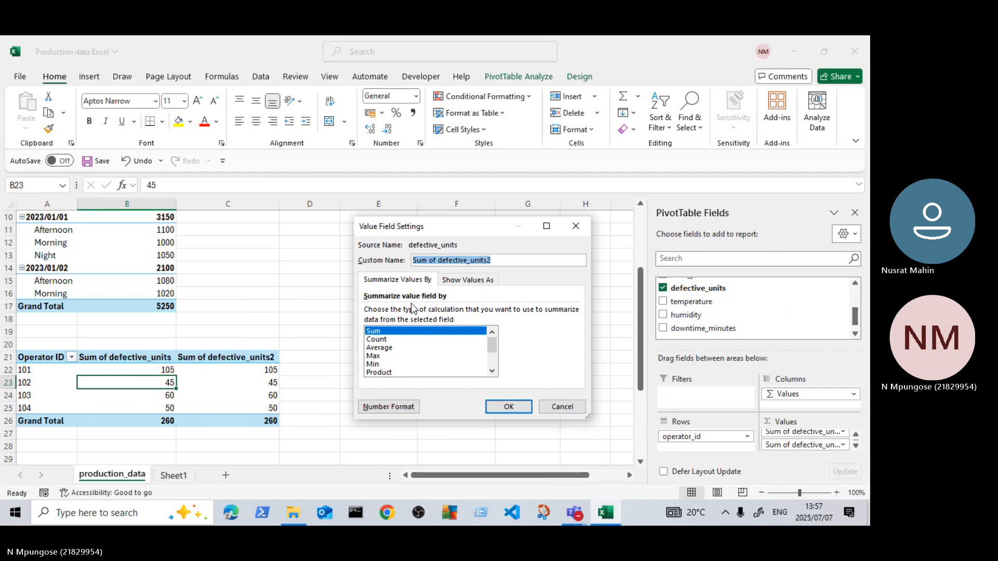
pyautogui.click(382, 340)
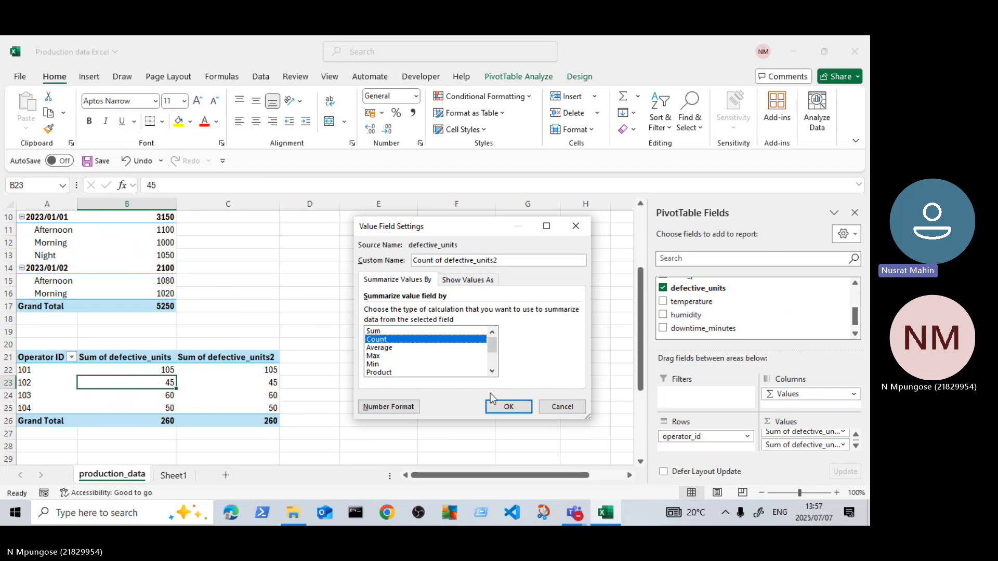
pyautogui.click(509, 408)
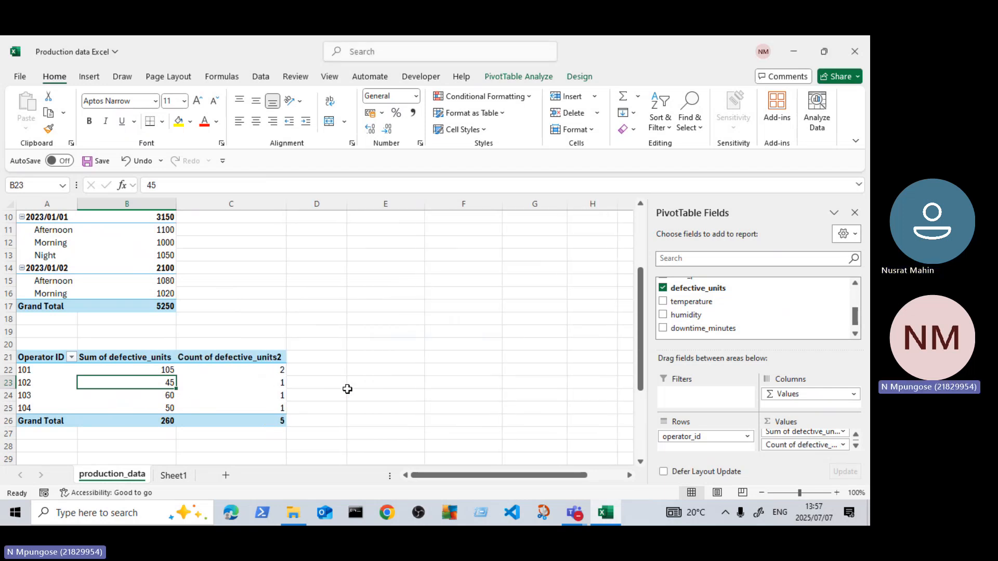
# Step: Compare the count of defective_units for each operator with the matching operator_id rows in the production table
pyautogui.click(348, 390)
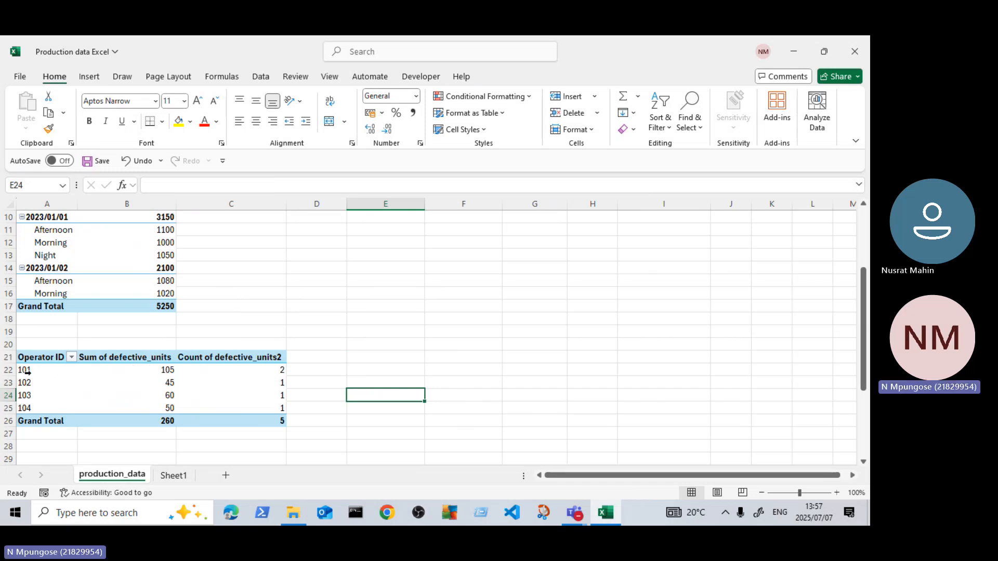
pyautogui.click(274, 373)
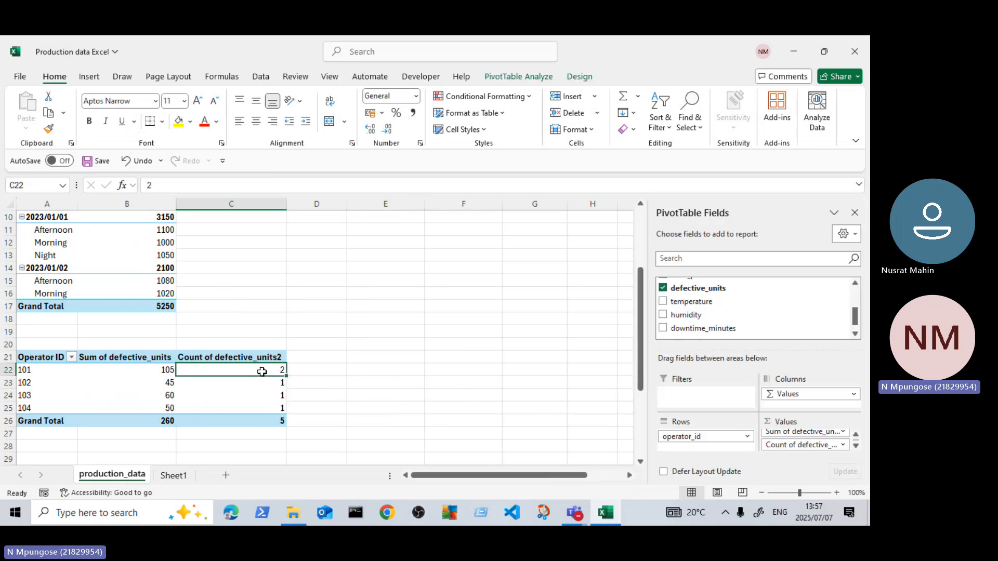
pyautogui.scroll(3, 281, 372)
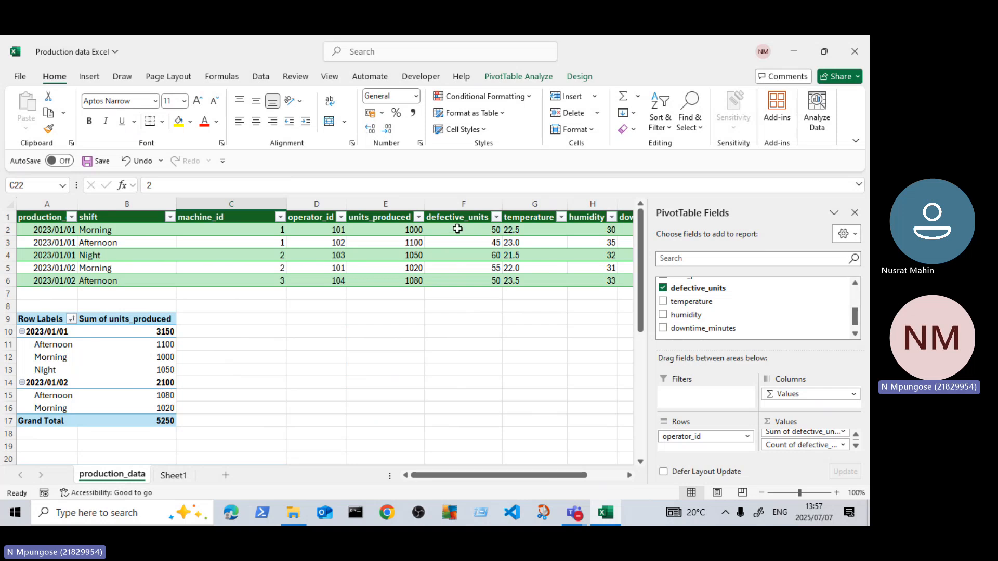
pyautogui.click(325, 229)
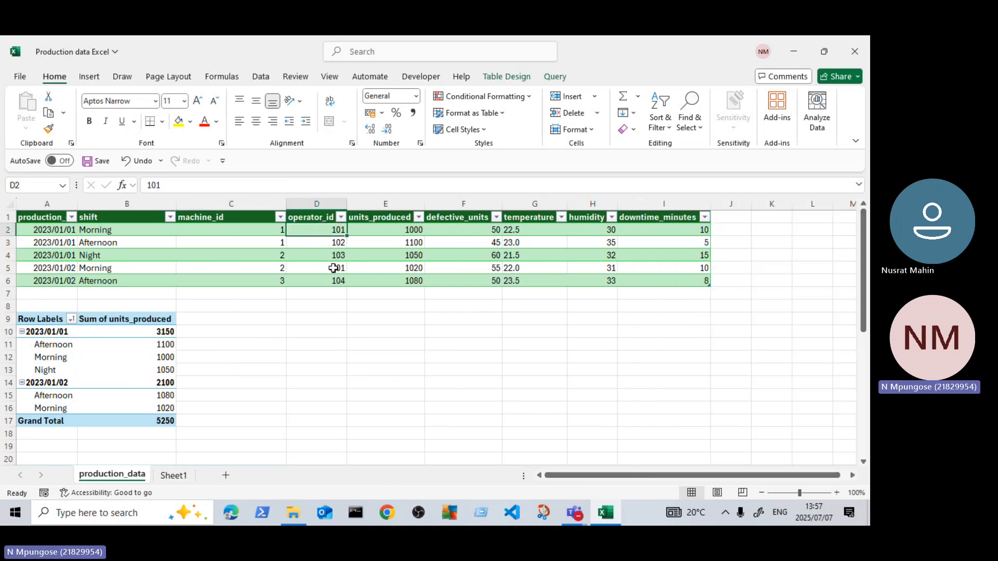
pyautogui.click(333, 268)
pyautogui.scroll(-5, 328, 273)
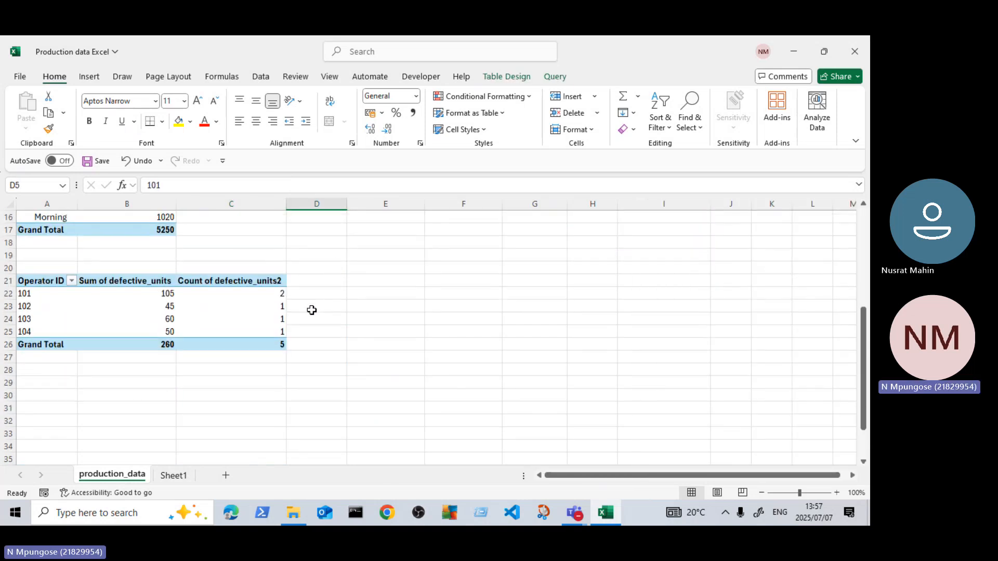
pyautogui.click(269, 306)
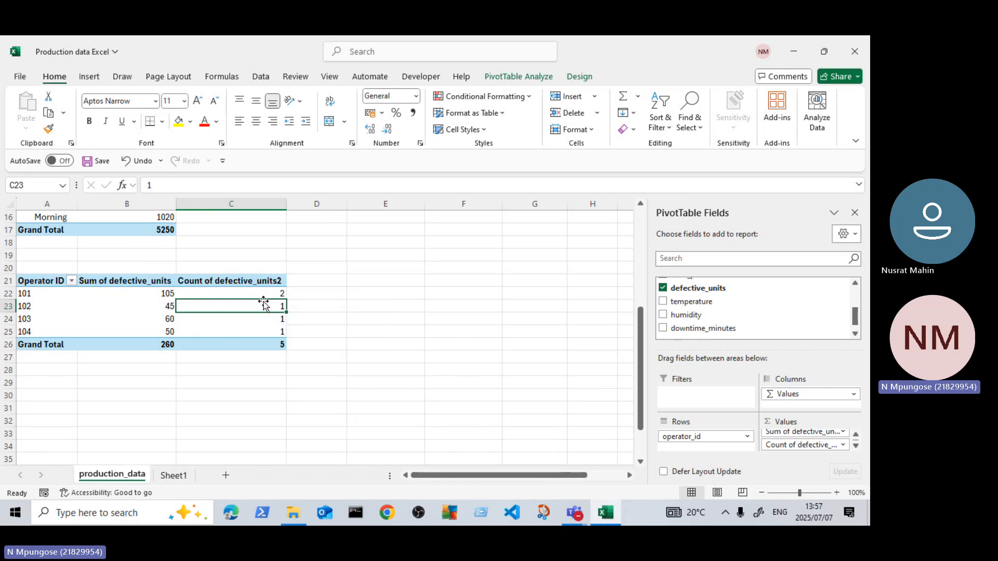
pyautogui.click(270, 323)
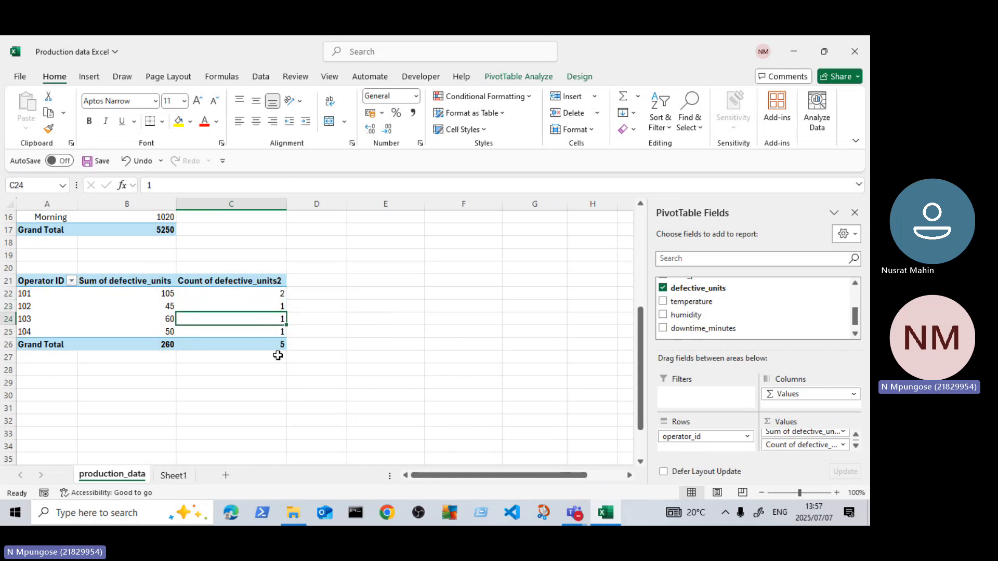
pyautogui.click(259, 334)
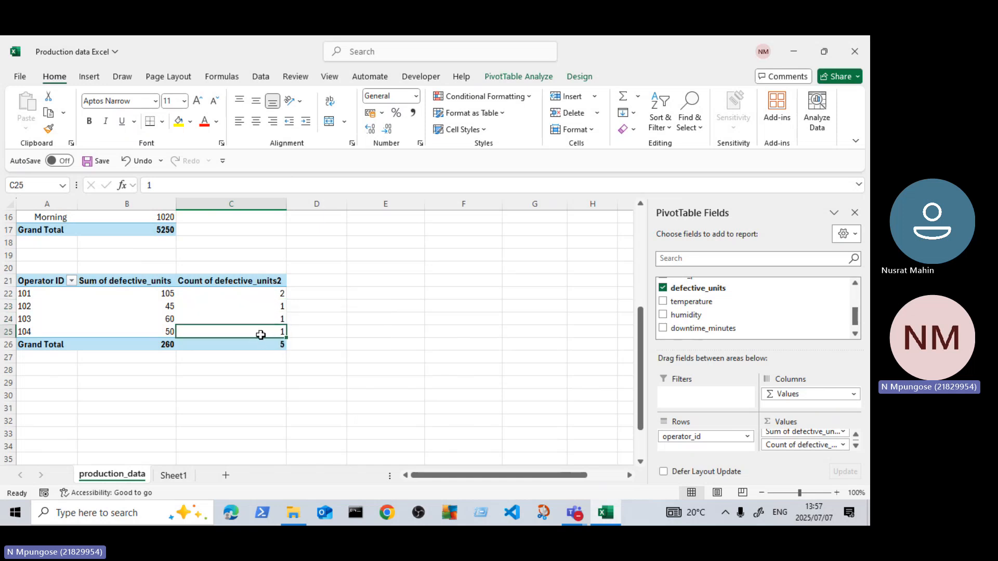
pyautogui.click(343, 294)
pyautogui.scroll(3, 249, 338)
pyautogui.scroll(2, 257, 337)
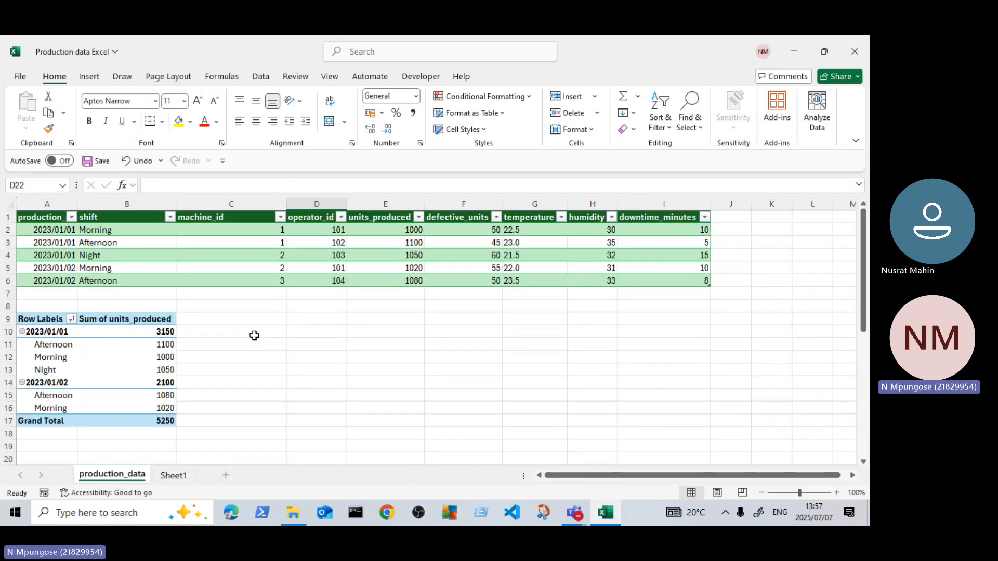
pyautogui.scroll(-3, 254, 334)
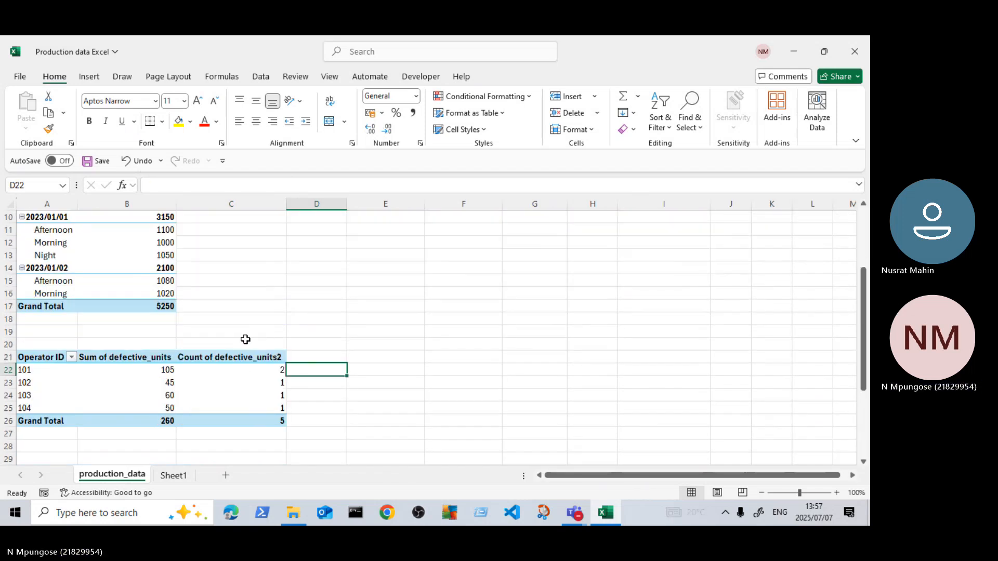
pyautogui.scroll(3, 276, 362)
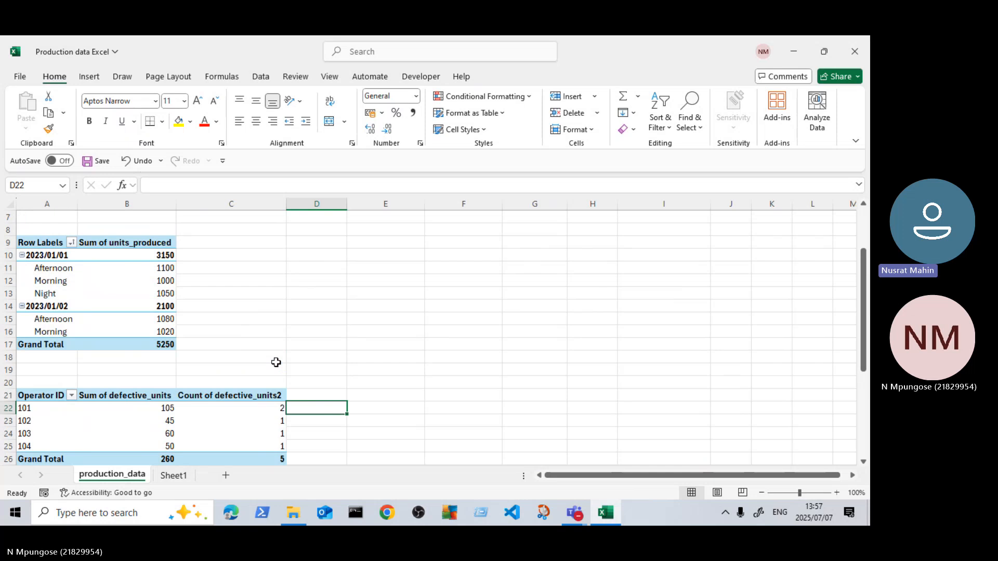
pyautogui.scroll(-2, 276, 362)
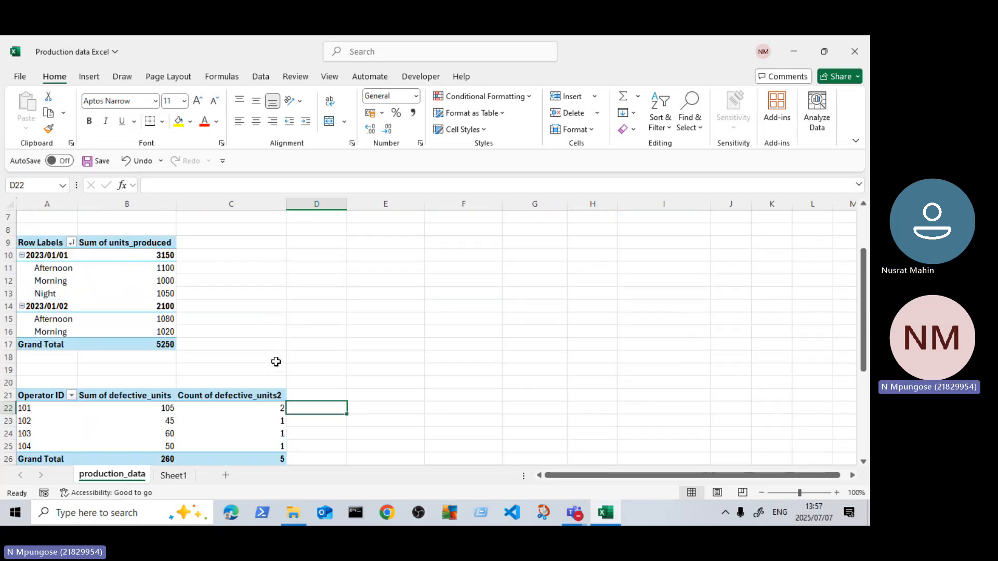
pyautogui.scroll(2, 276, 362)
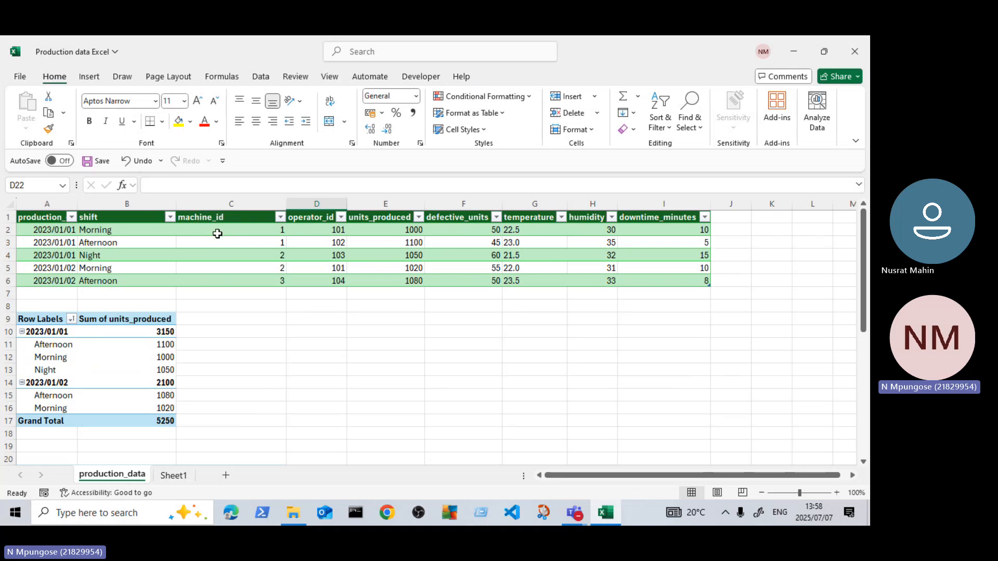
# Step: Examine the machine_id column of the production table and the free rows below the Operator ID PivotTable
pyautogui.moveTo(210, 218); pyautogui.dragTo(210, 278)
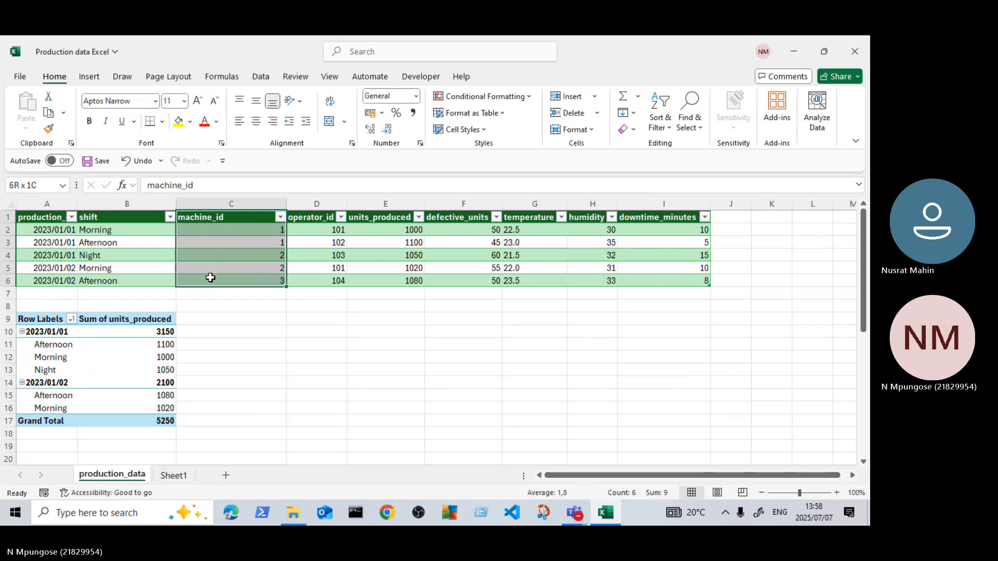
pyautogui.click(227, 240)
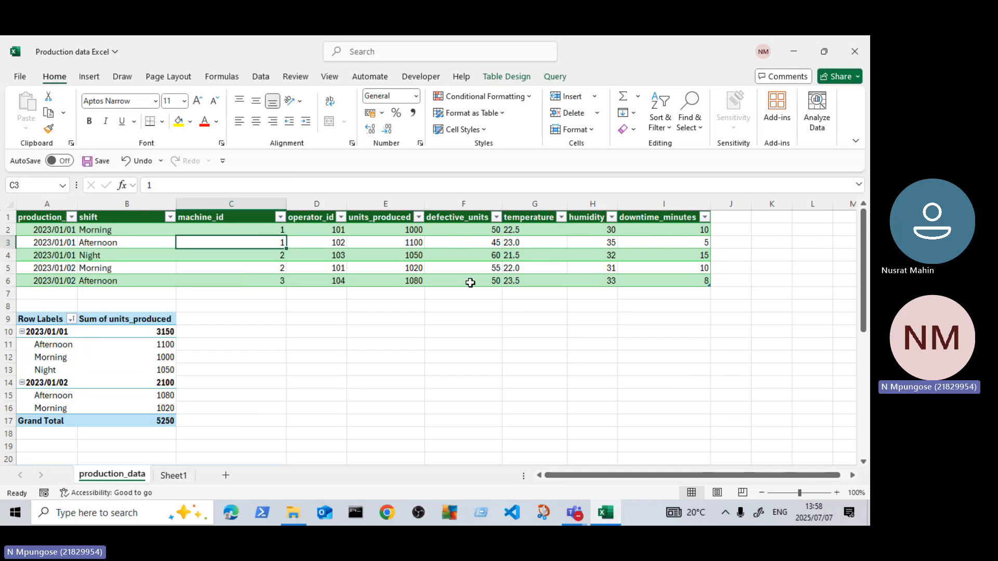
pyautogui.scroll(-6, 298, 367)
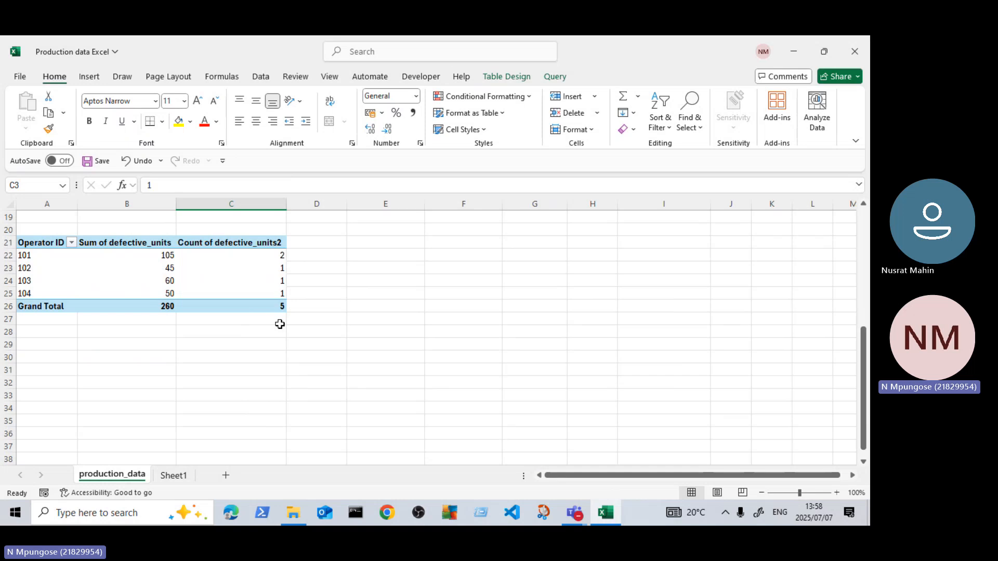
pyautogui.scroll(2, 279, 324)
pyautogui.scroll(-2, 67, 400)
pyautogui.scroll(6, 240, 329)
# Step: Insert a PivotTable based on the production_data table into the existing production_data worksheet at cell A31
pyautogui.click(368, 245)
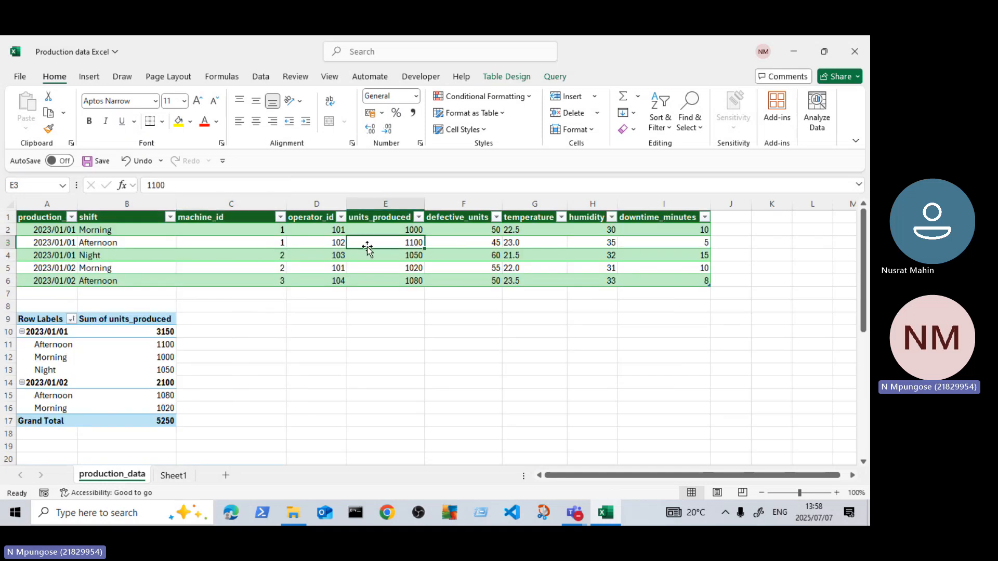
pyautogui.click(89, 77)
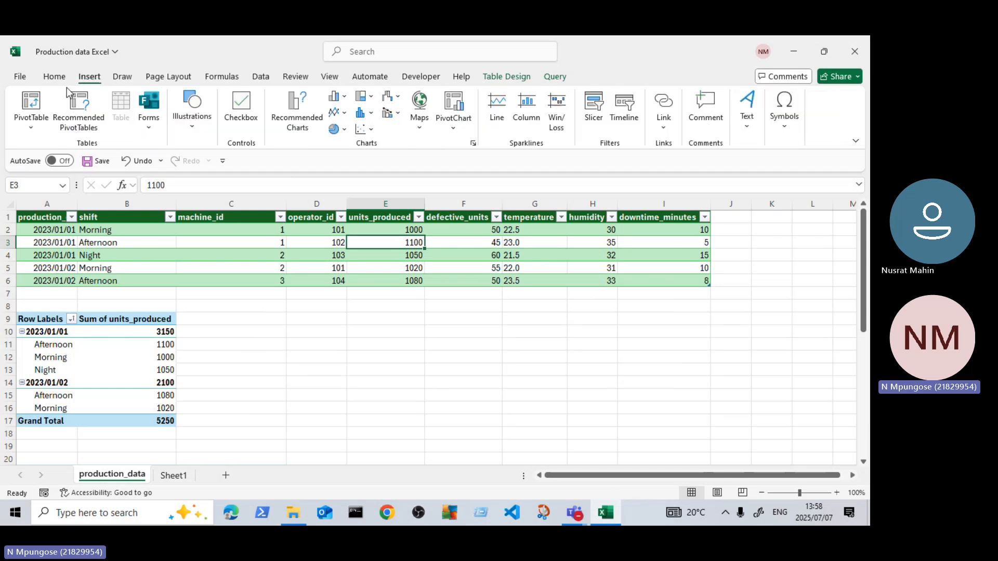
pyautogui.click(39, 128)
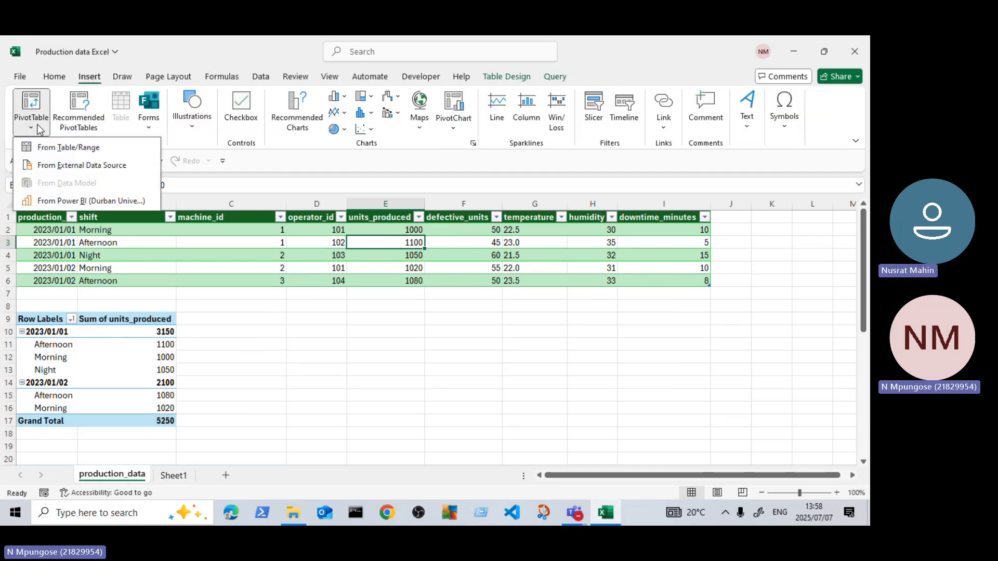
pyautogui.click(79, 147)
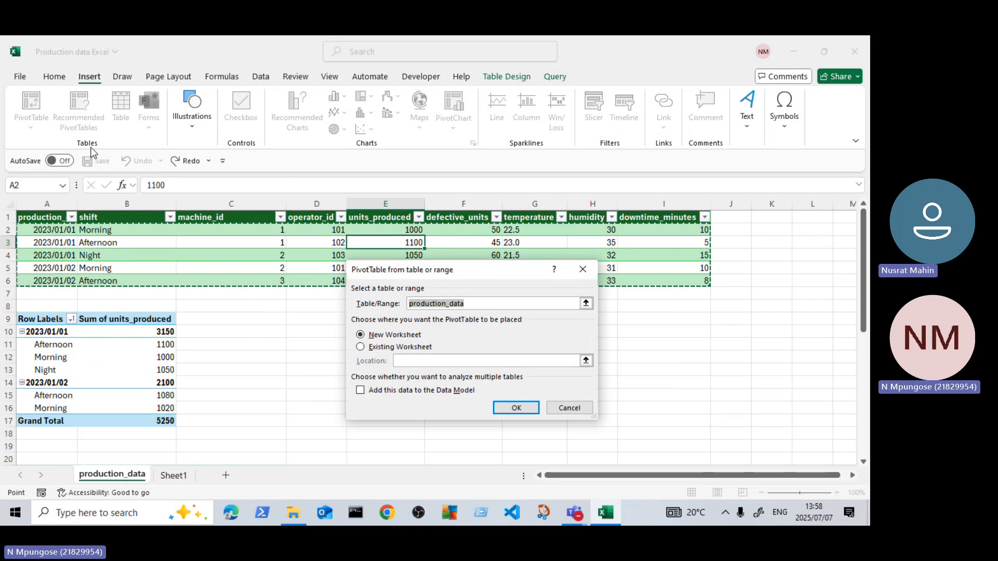
pyautogui.click(360, 348)
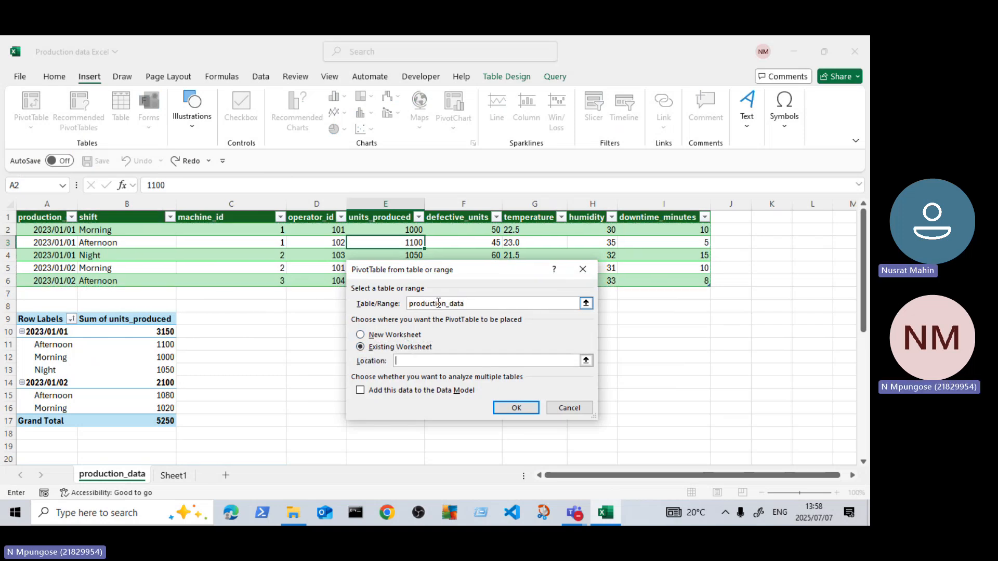
pyautogui.scroll(-2, 406, 338)
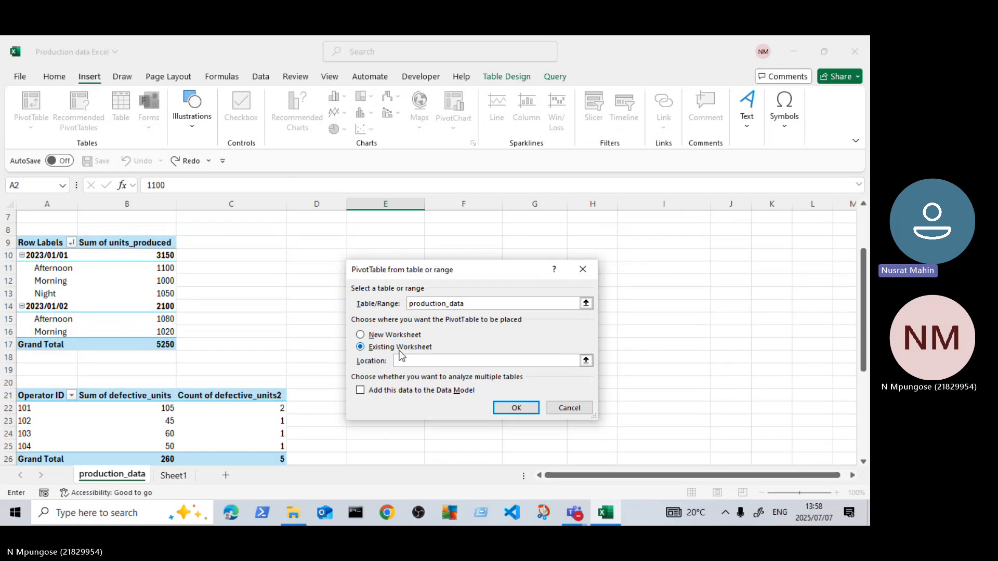
pyautogui.scroll(2, 401, 356)
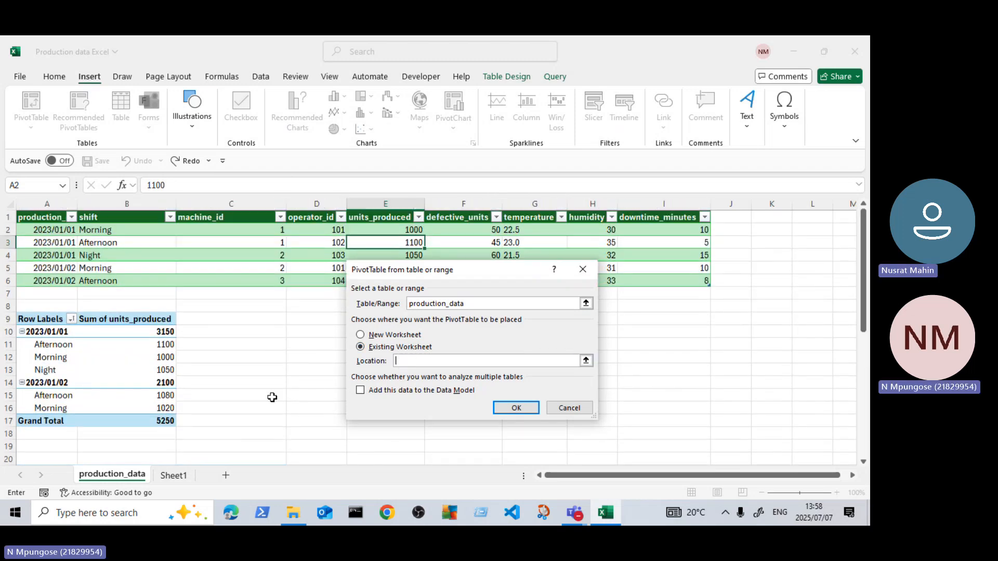
pyautogui.scroll(-3, 181, 375)
pyautogui.scroll(-4, 182, 376)
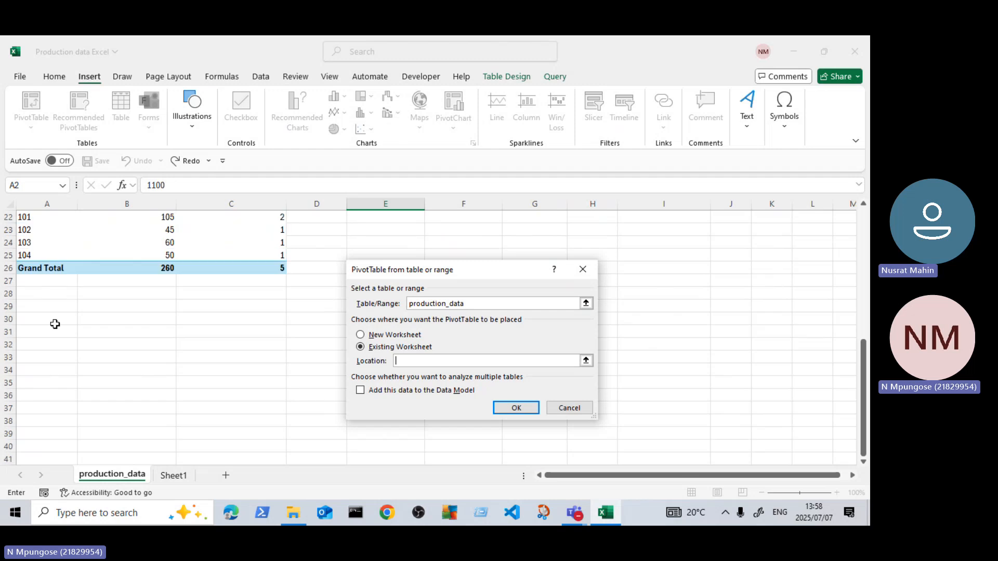
pyautogui.click(38, 306)
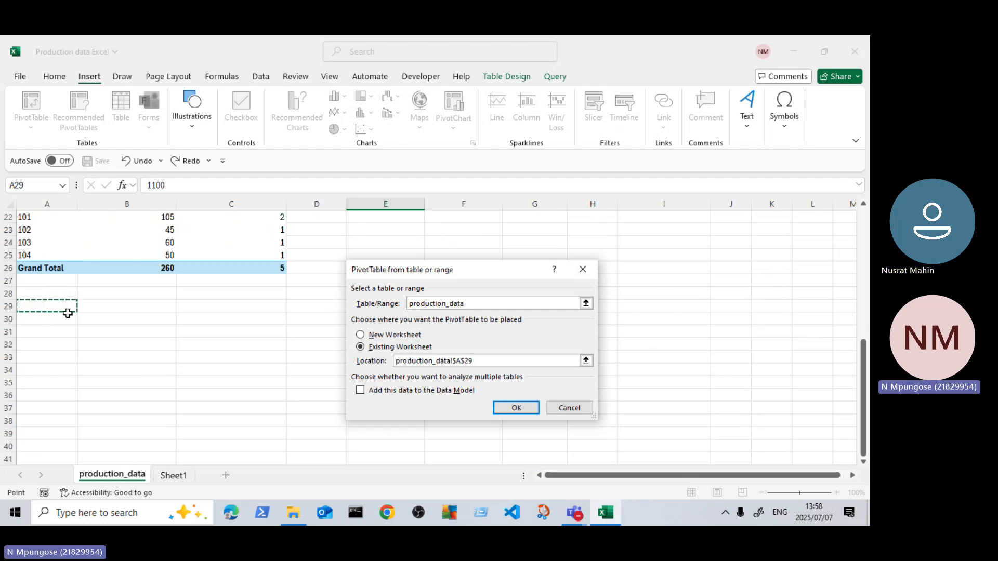
pyautogui.click(47, 332)
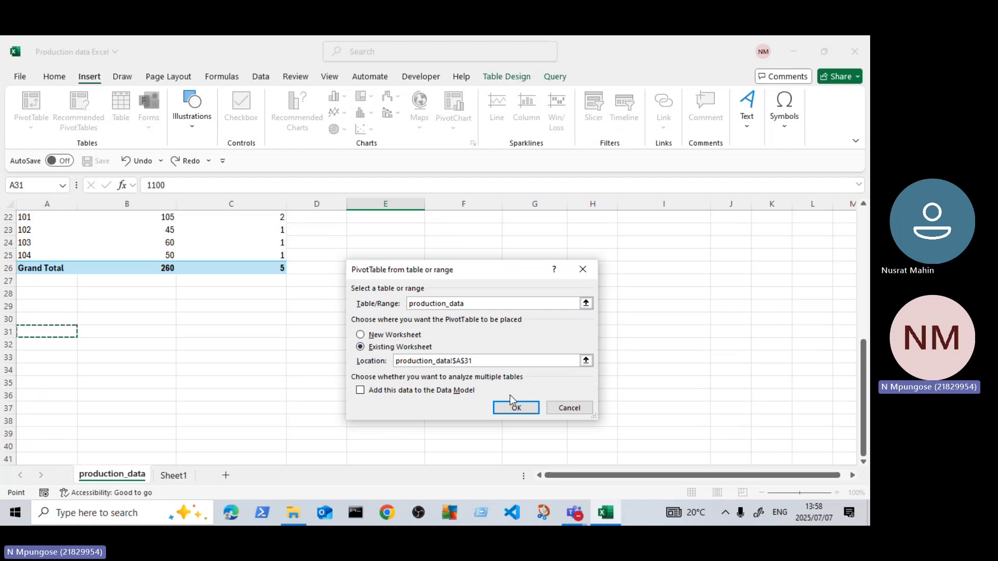
pyautogui.click(517, 414)
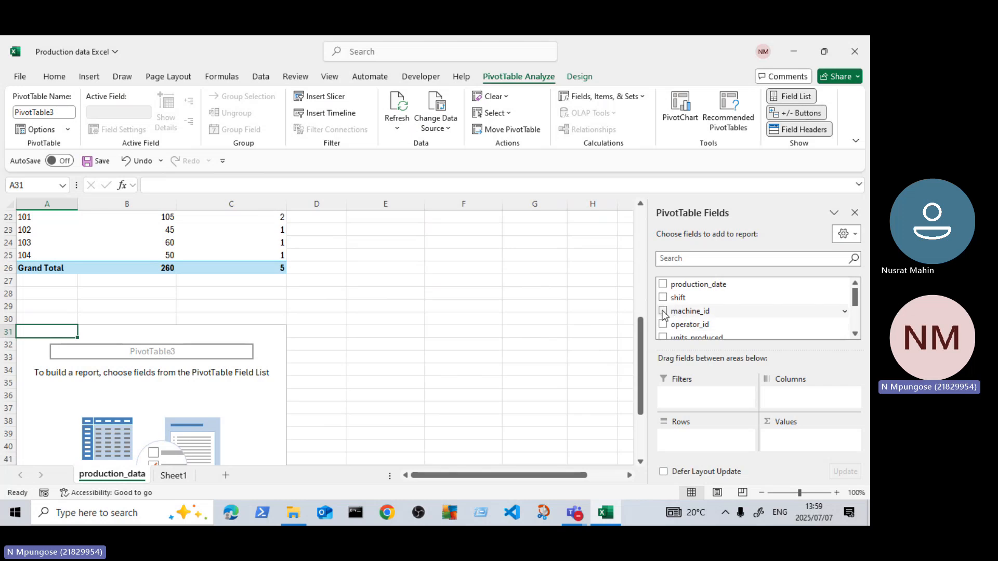
# Step: Set machine_id as the rows of the new PivotTable and add temperature, humidity and downtime_minutes as values, with downtime_minutes before humidity
pyautogui.click(664, 312)
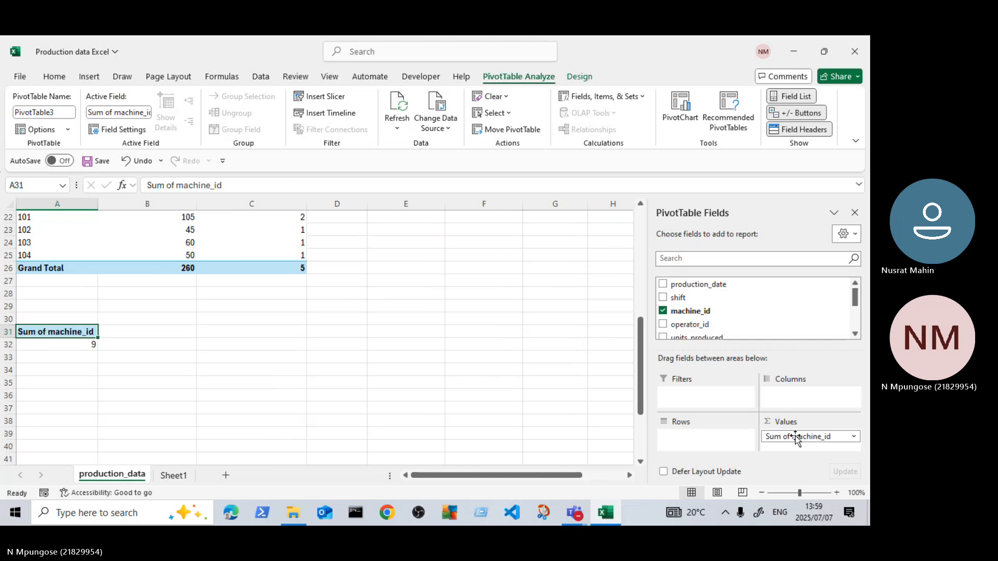
pyautogui.moveTo(796, 437); pyautogui.dragTo(712, 437)
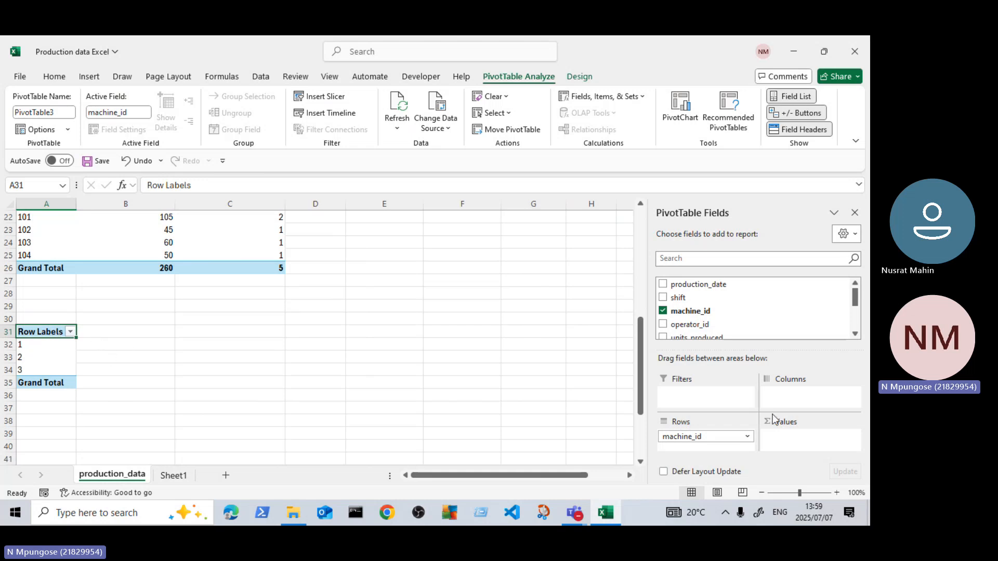
pyautogui.scroll(-2, 676, 327)
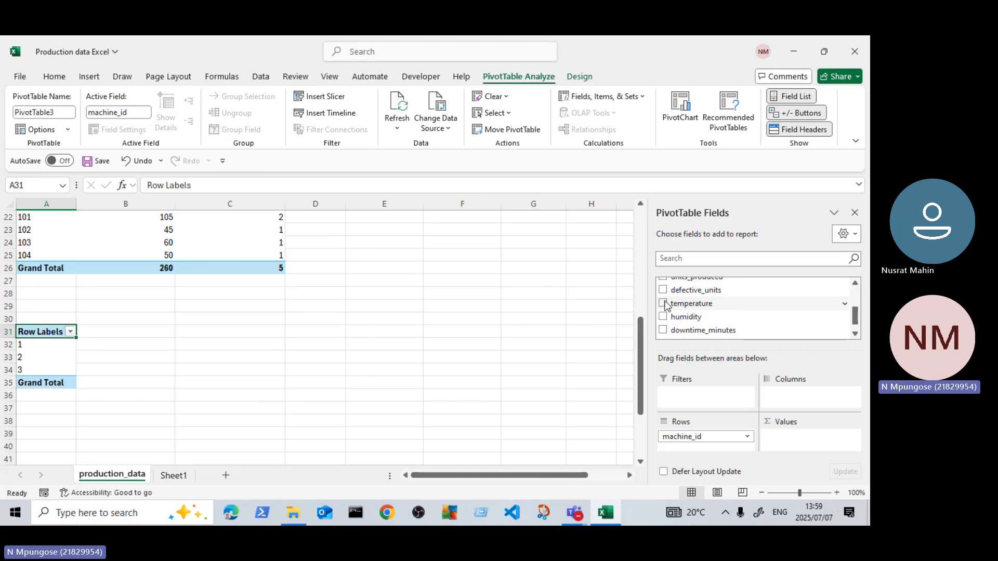
pyautogui.moveTo(667, 305); pyautogui.dragTo(814, 440)
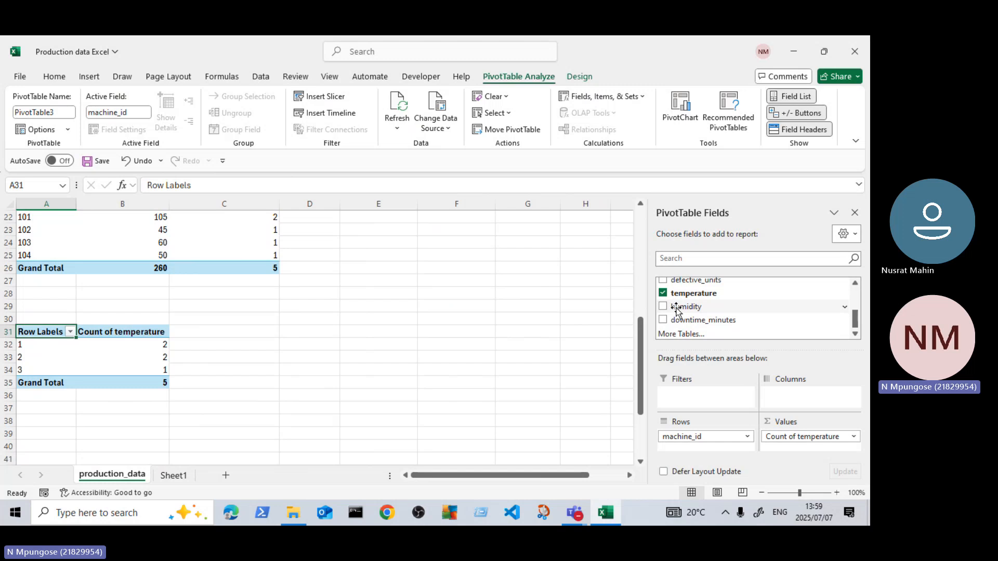
pyautogui.moveTo(676, 311); pyautogui.dragTo(799, 445)
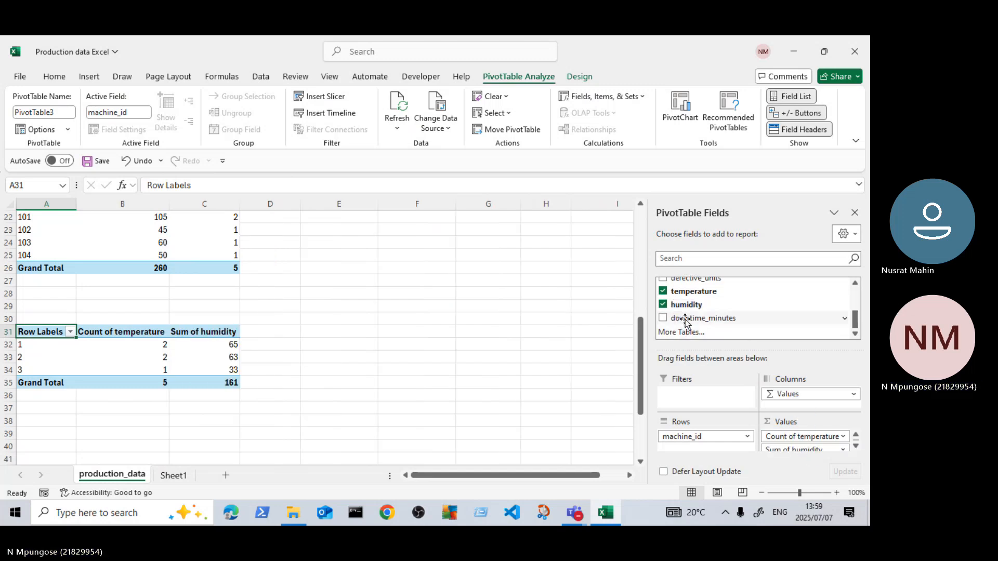
pyautogui.moveTo(686, 322); pyautogui.dragTo(801, 446)
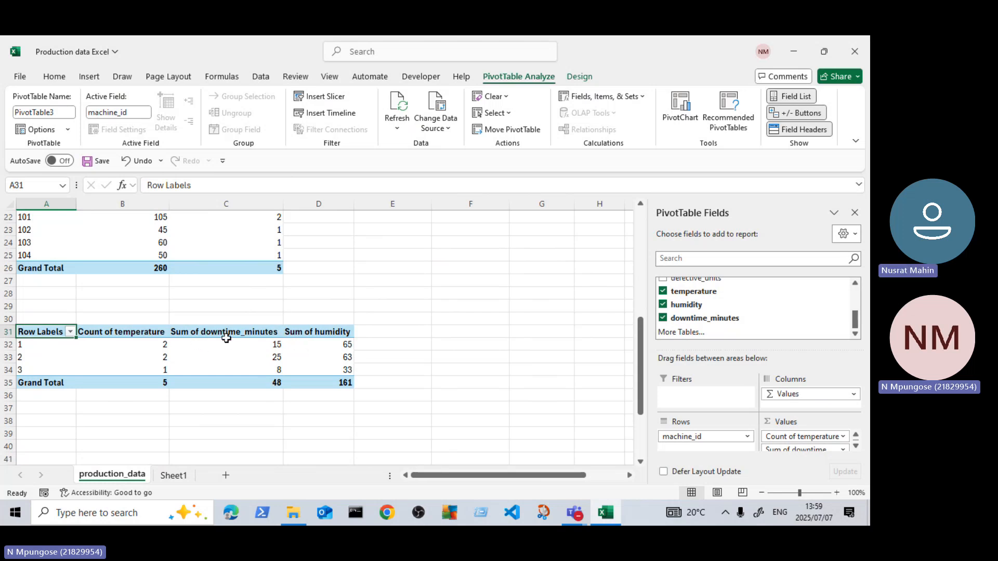
# Step: Add shift beneath machine_id in the rows of the third PivotTable
pyautogui.scroll(1, 431, 324)
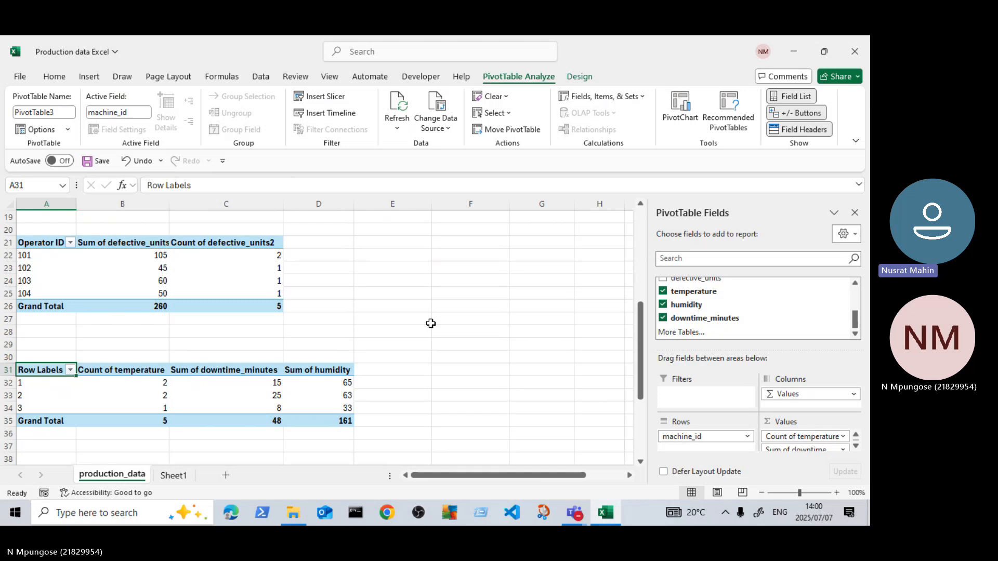
pyautogui.scroll(2, 727, 314)
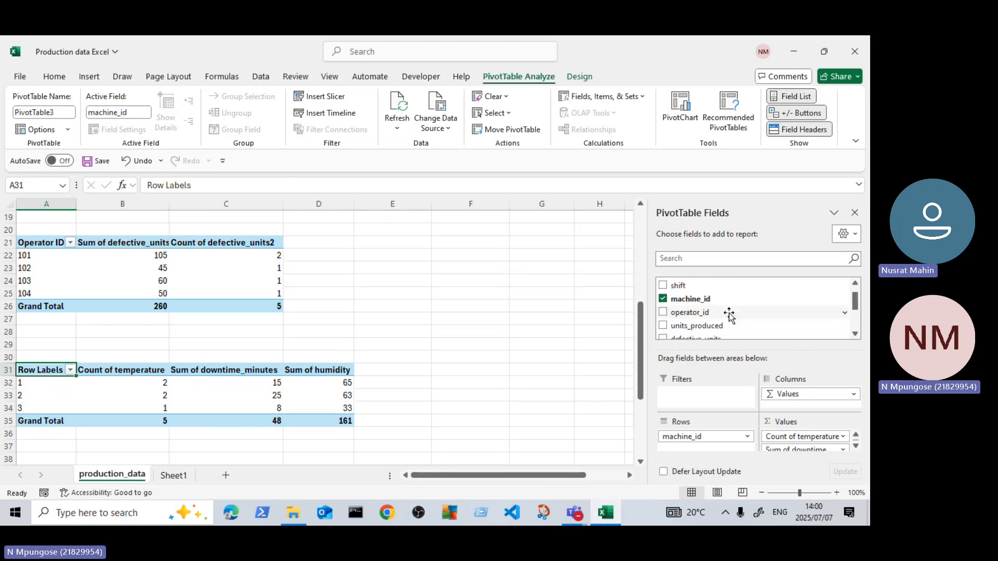
pyautogui.scroll(1, 691, 312)
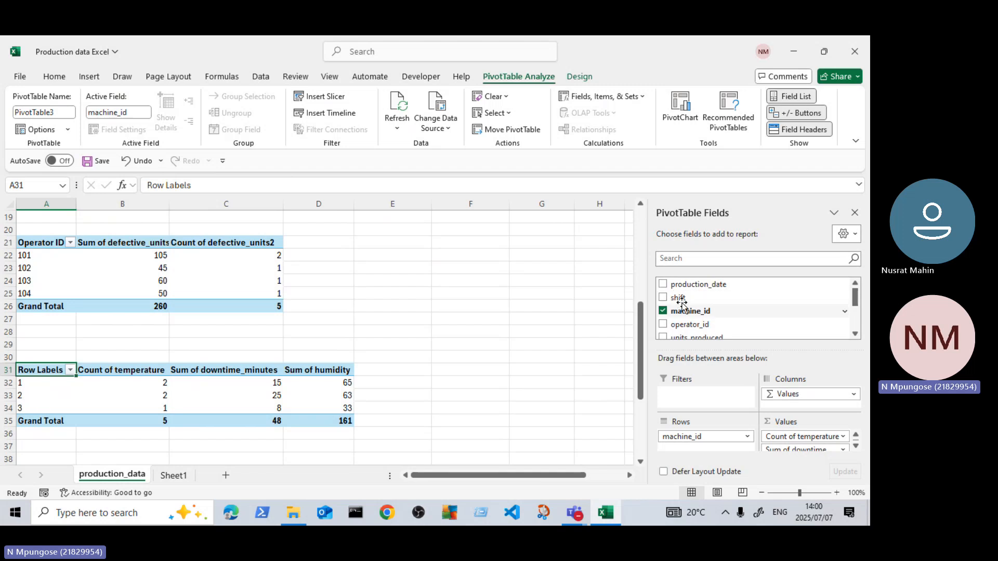
pyautogui.moveTo(672, 298); pyautogui.dragTo(702, 443)
pyautogui.scroll(-2, 376, 332)
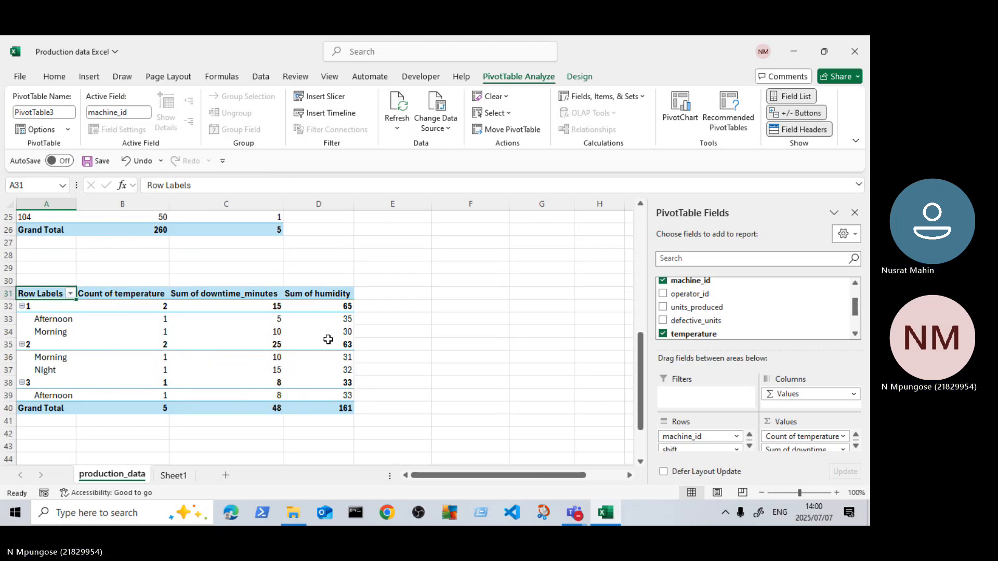
# Step: Review the breakdown by machine and shift, and remove shift from the rows of the third PivotTable
pyautogui.moveTo(338, 335)
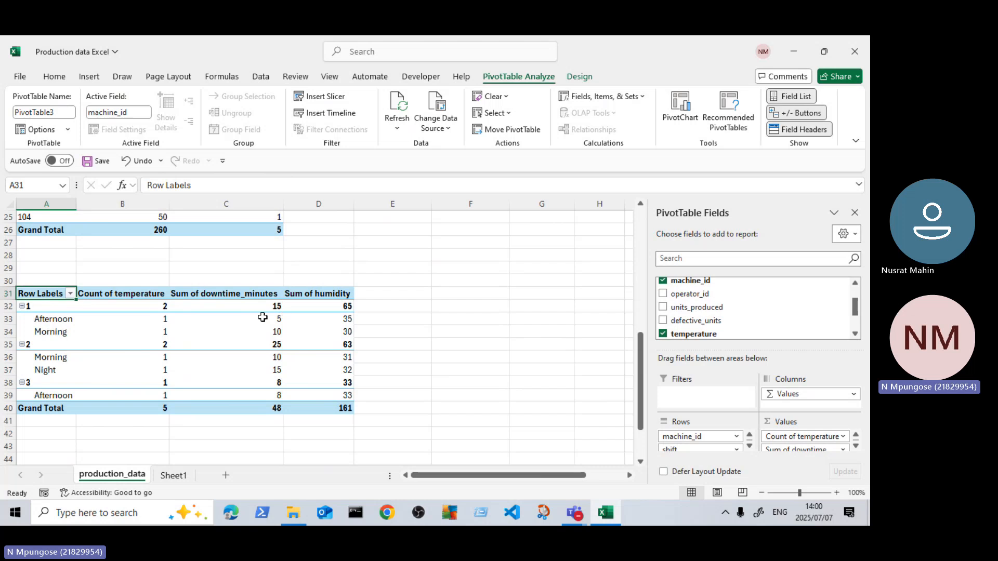
pyautogui.moveTo(215, 304)
pyautogui.scroll(-2, 73, 328)
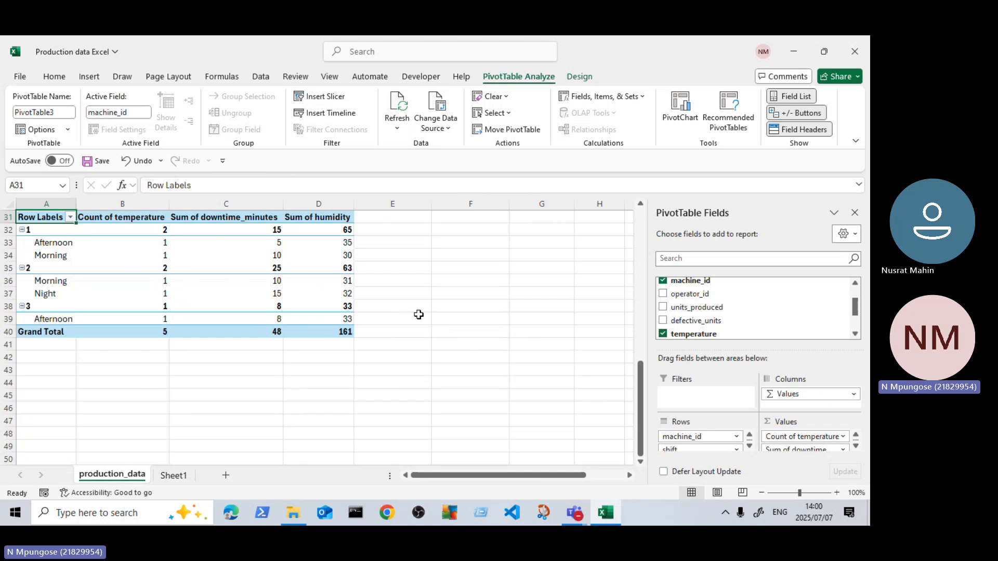
pyautogui.scroll(2, 418, 314)
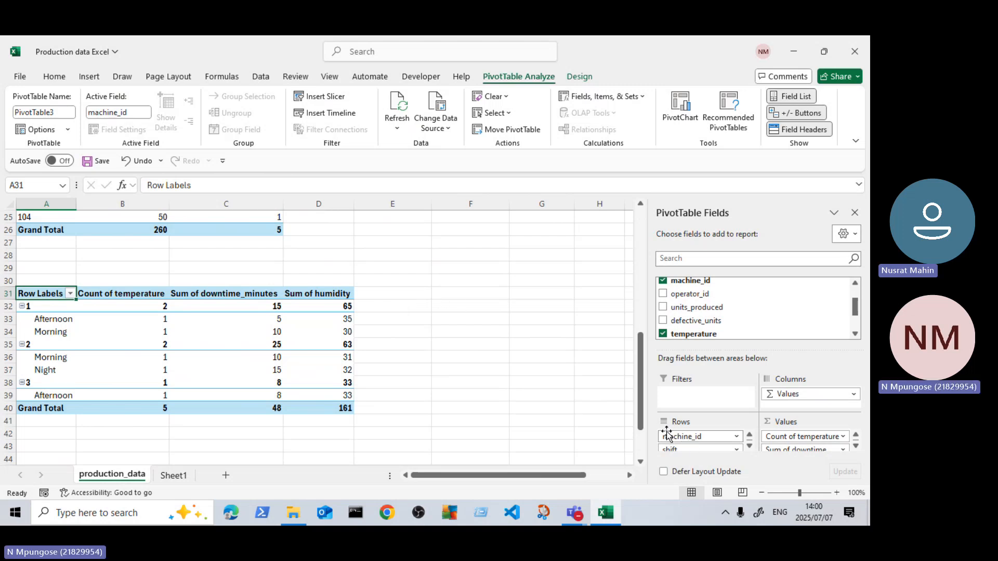
pyautogui.scroll(-2, 352, 330)
pyautogui.scroll(1, 414, 337)
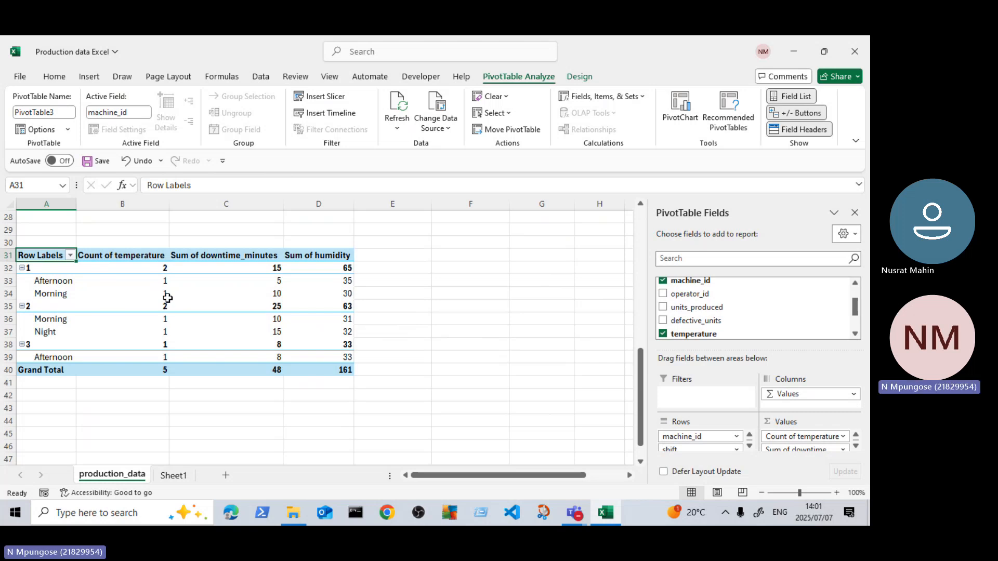
pyautogui.scroll(1, 161, 269)
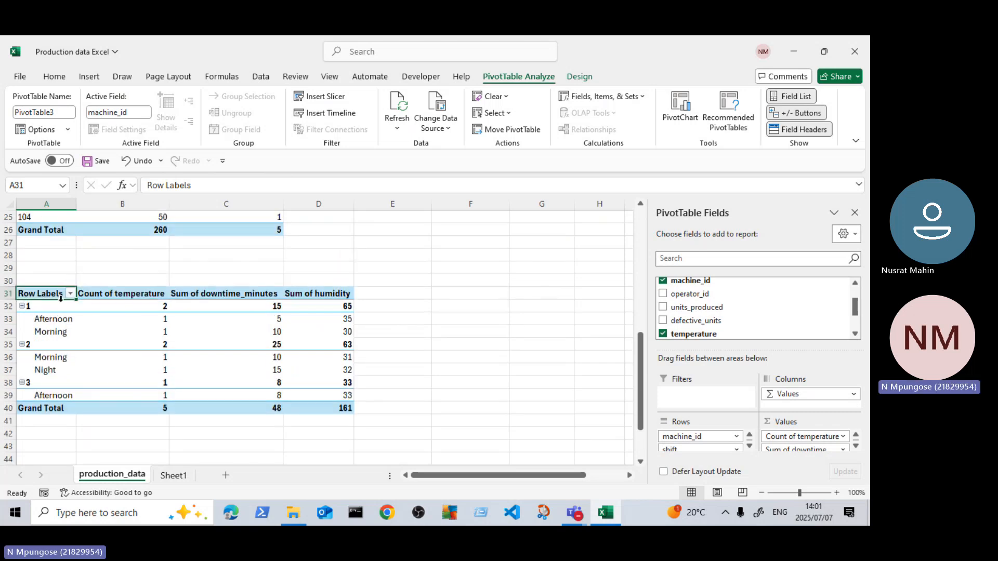
pyautogui.scroll(-2, 568, 401)
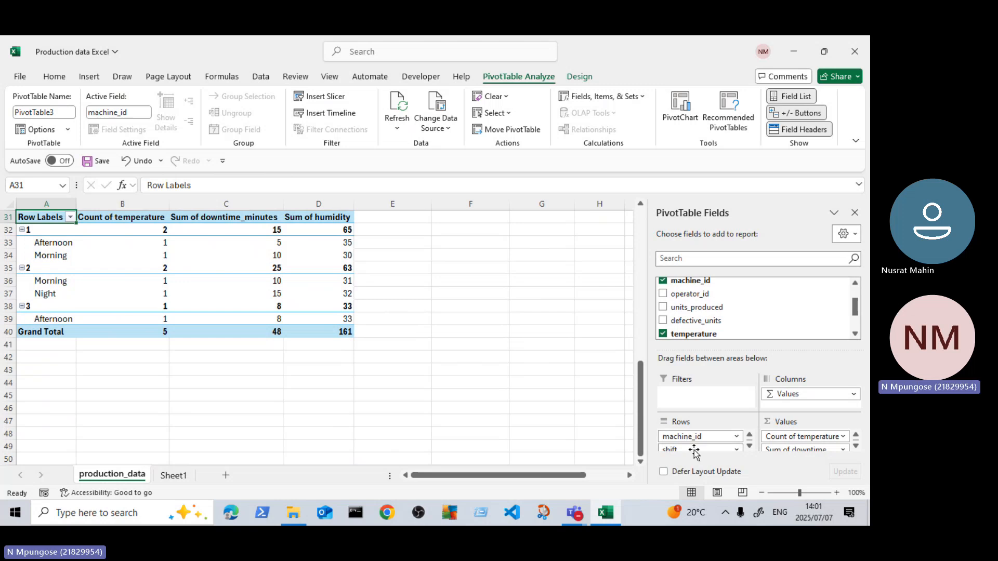
pyautogui.moveTo(697, 450); pyautogui.dragTo(762, 323)
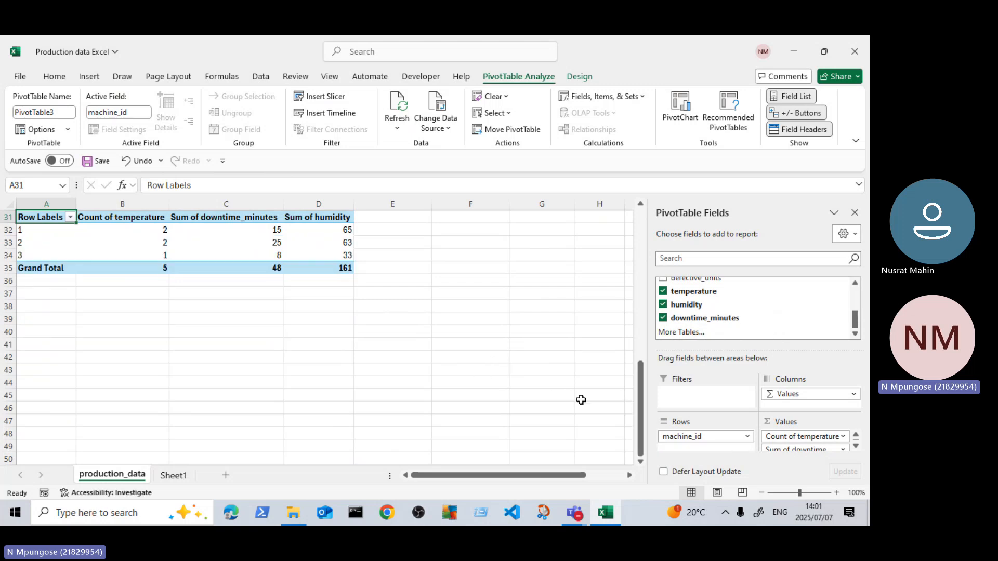
# Step: Rename the row header of the third PivotTable in cell A31 to Machine ID
pyautogui.scroll(2, 525, 389)
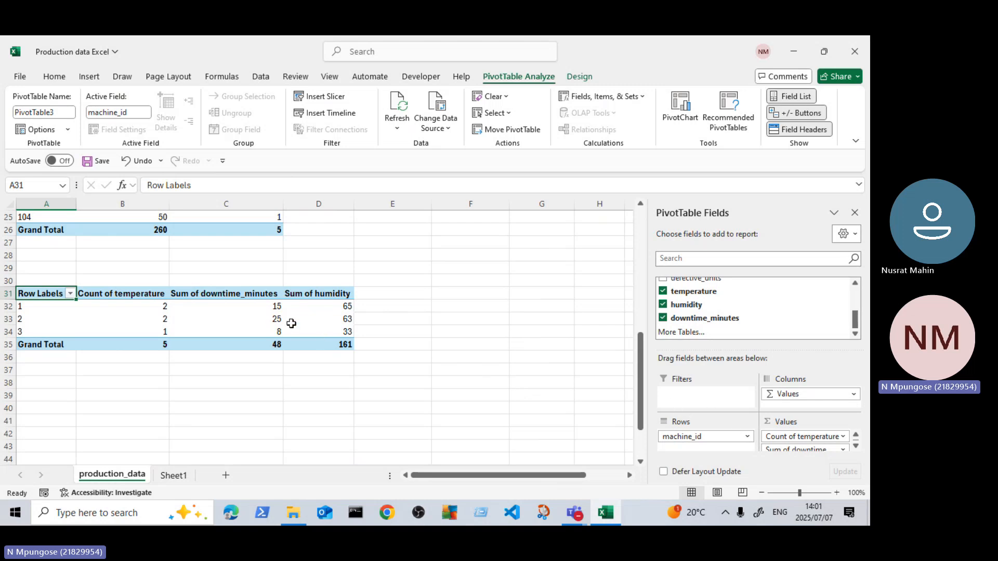
pyautogui.doubleClick(56, 295)
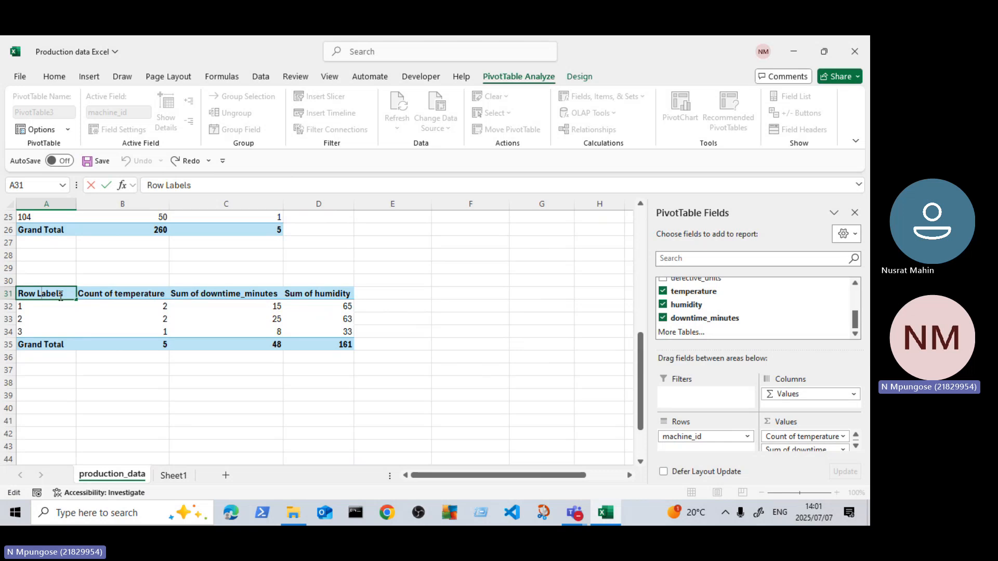
pyautogui.press('BackSpace')
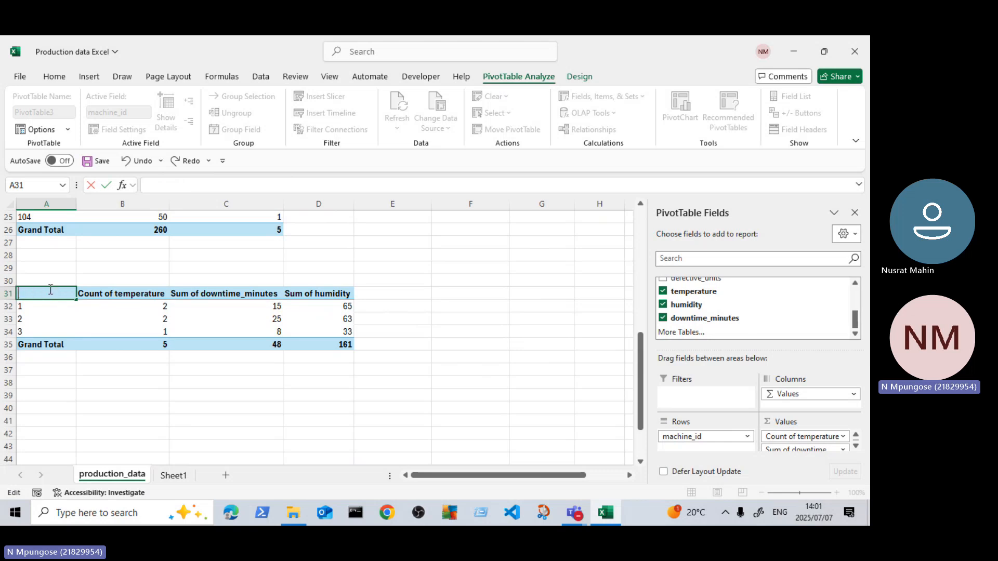
pyautogui.write('Machine ID')
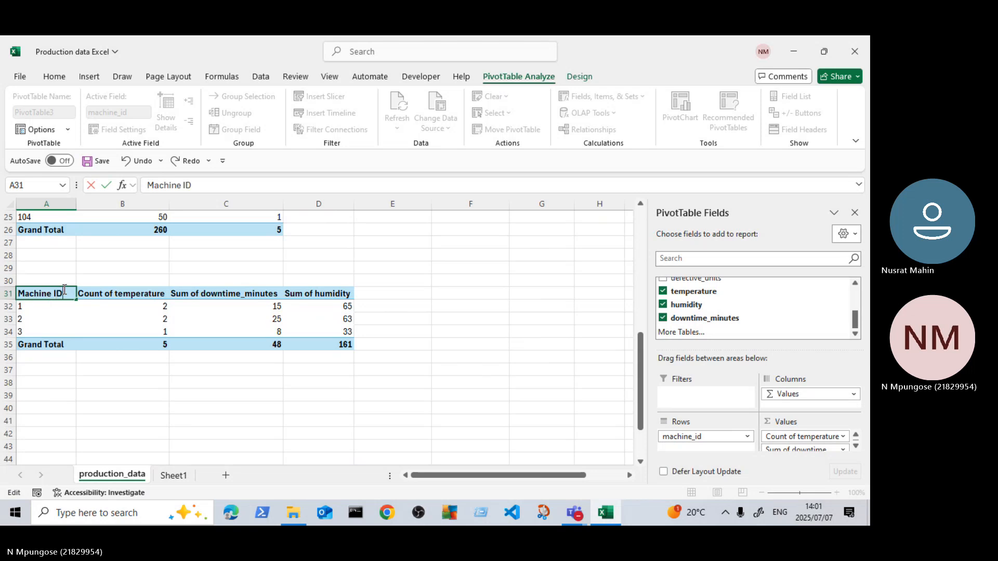
pyautogui.click(132, 384)
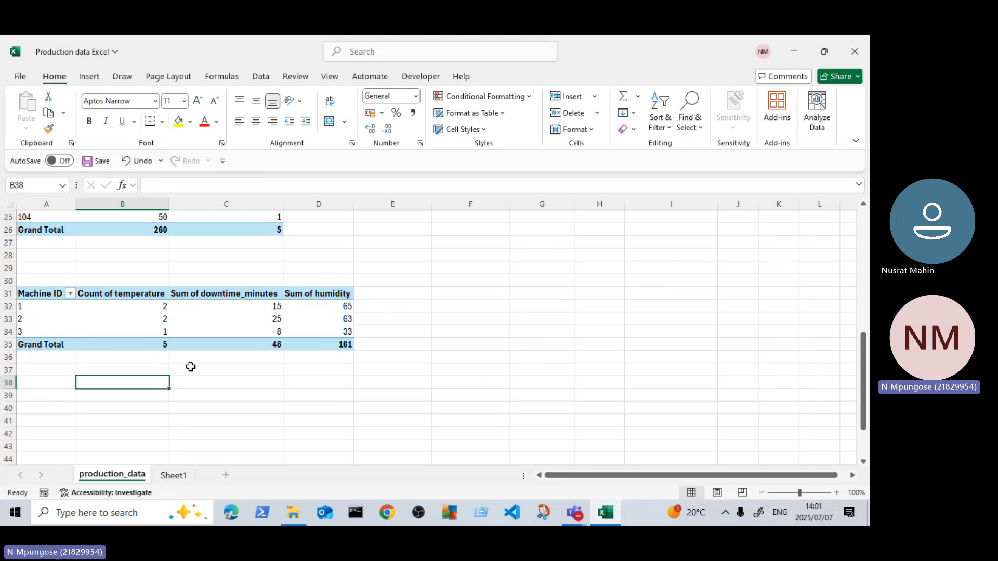
pyautogui.click(134, 296)
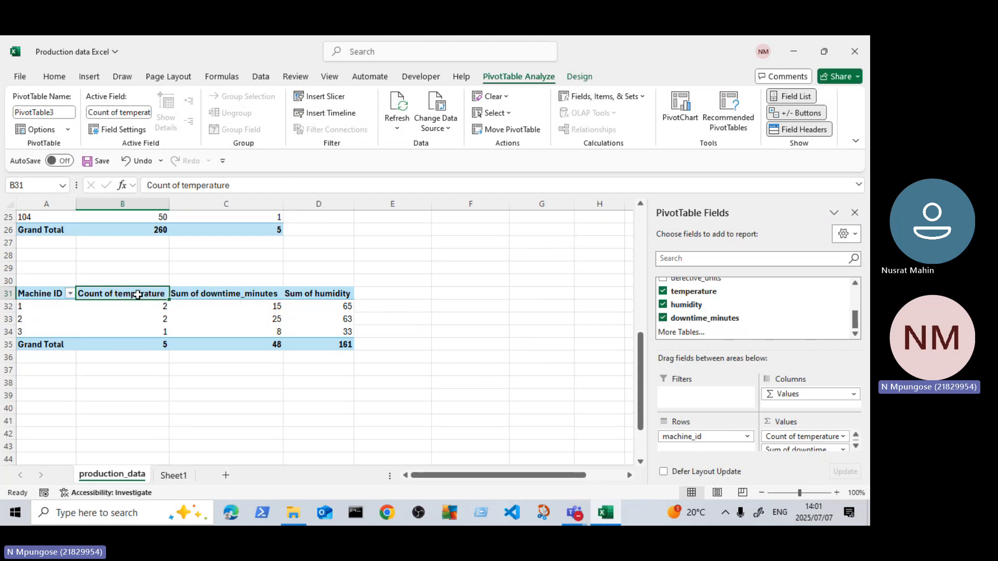
pyautogui.click(844, 438)
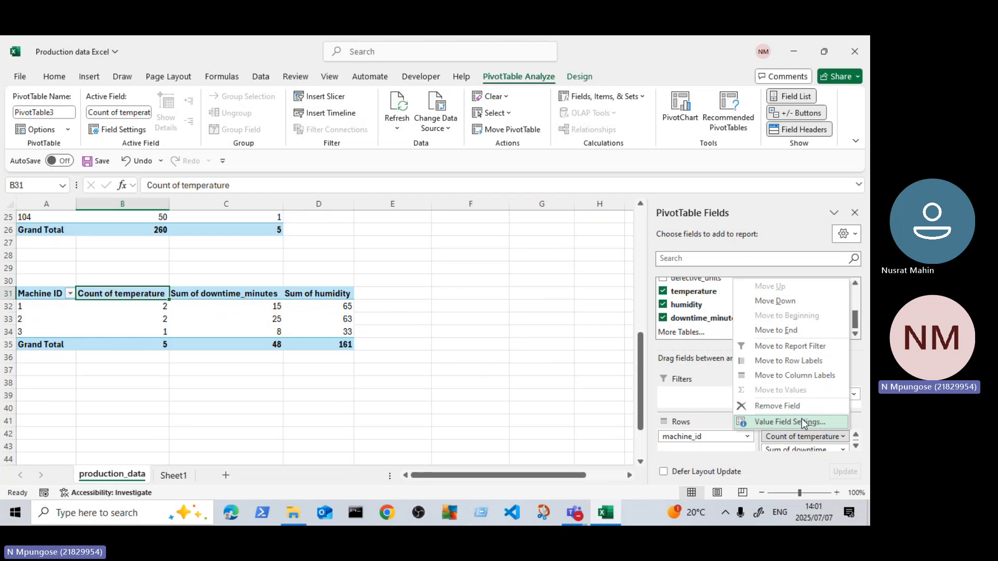
pyautogui.click(525, 319)
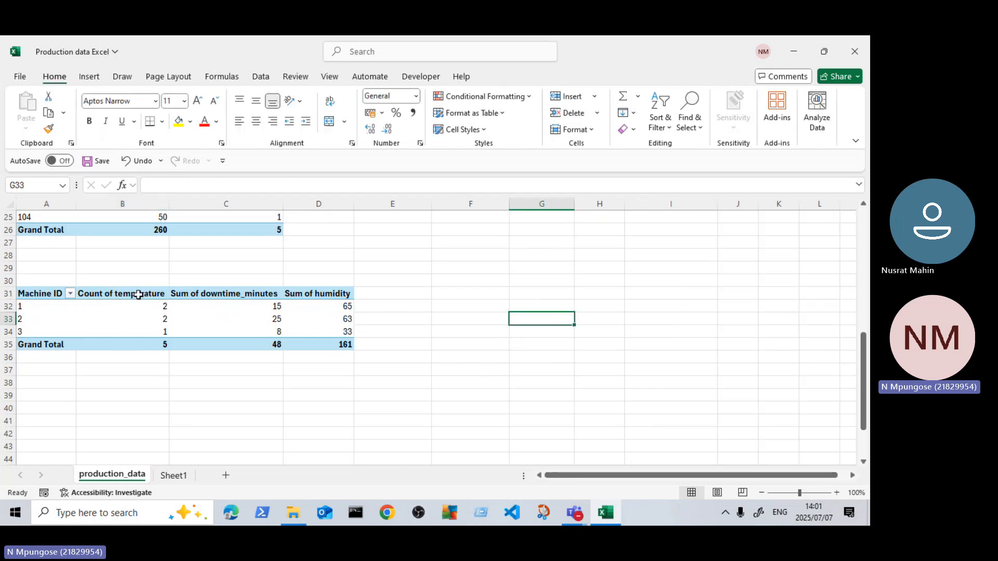
pyautogui.click(137, 294)
pyautogui.doubleClick(152, 298)
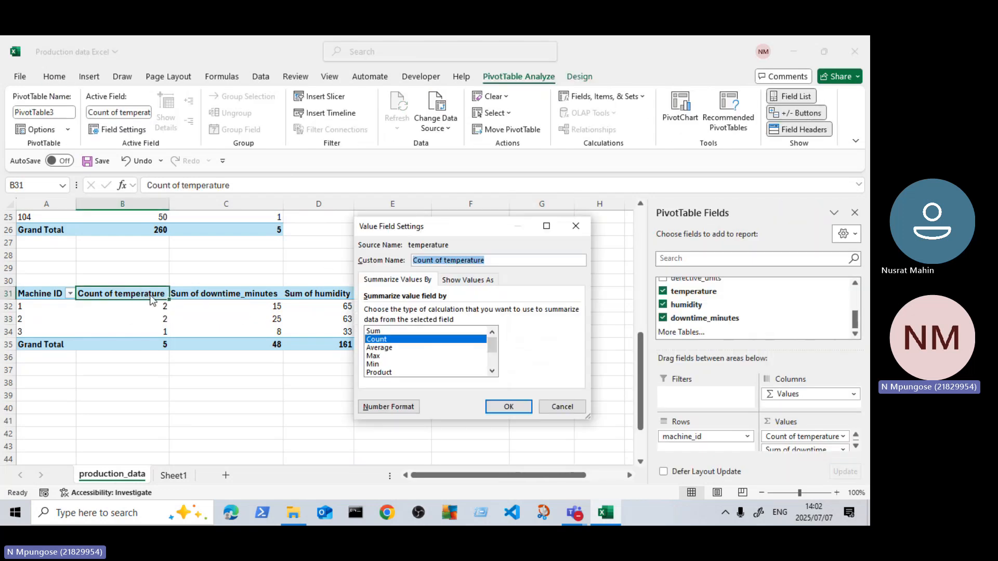
pyautogui.click(575, 225)
pyautogui.click(230, 321)
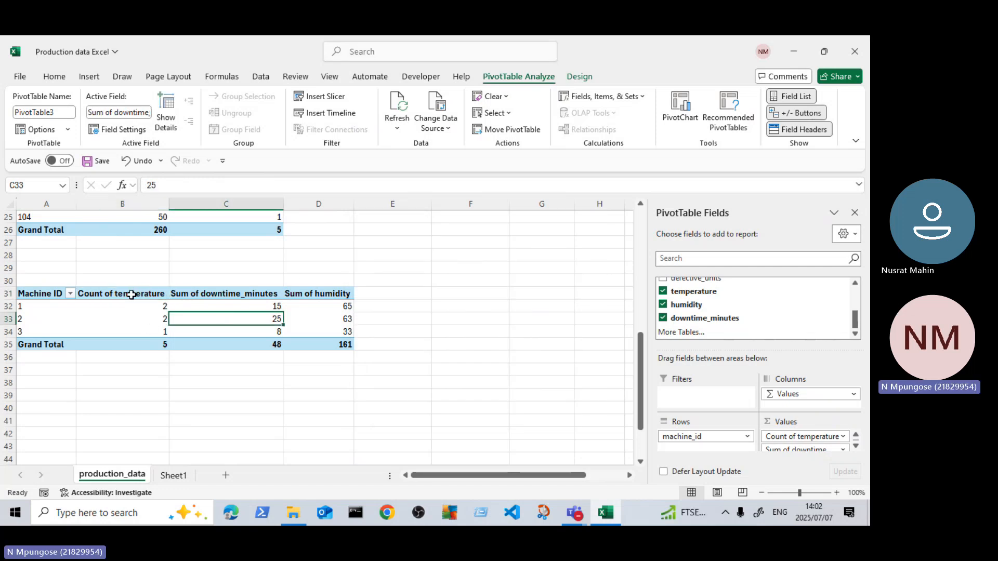
# Step: Change the temperature value field of the third PivotTable to summarise by Sum instead of Count
pyautogui.click(131, 294)
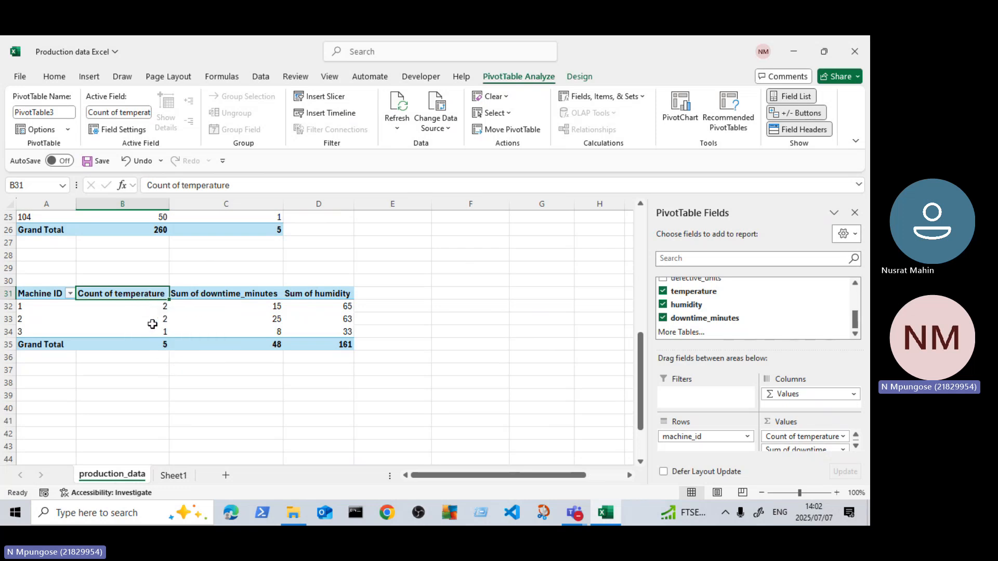
pyautogui.doubleClick(140, 295)
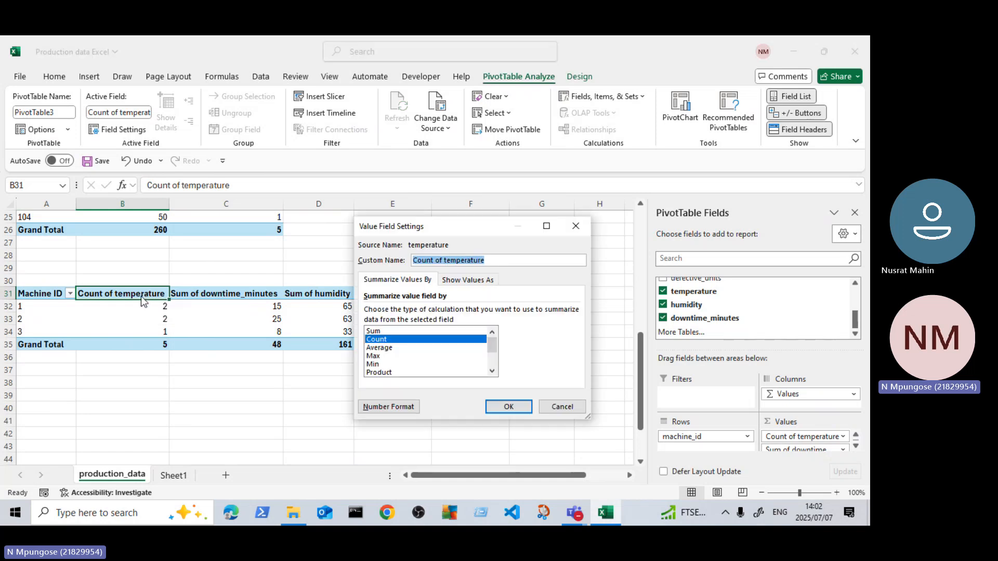
pyautogui.click(375, 331)
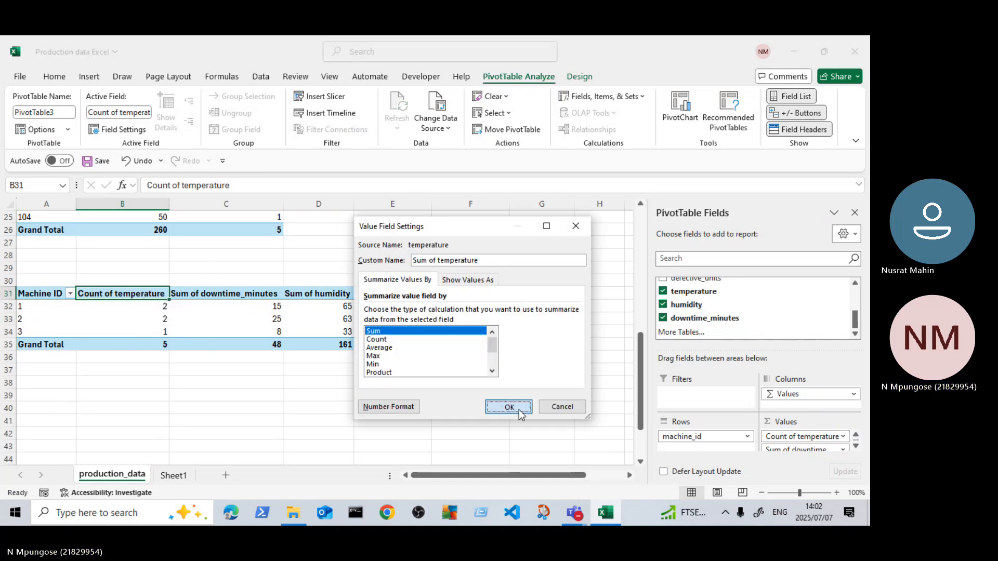
pyautogui.click(507, 407)
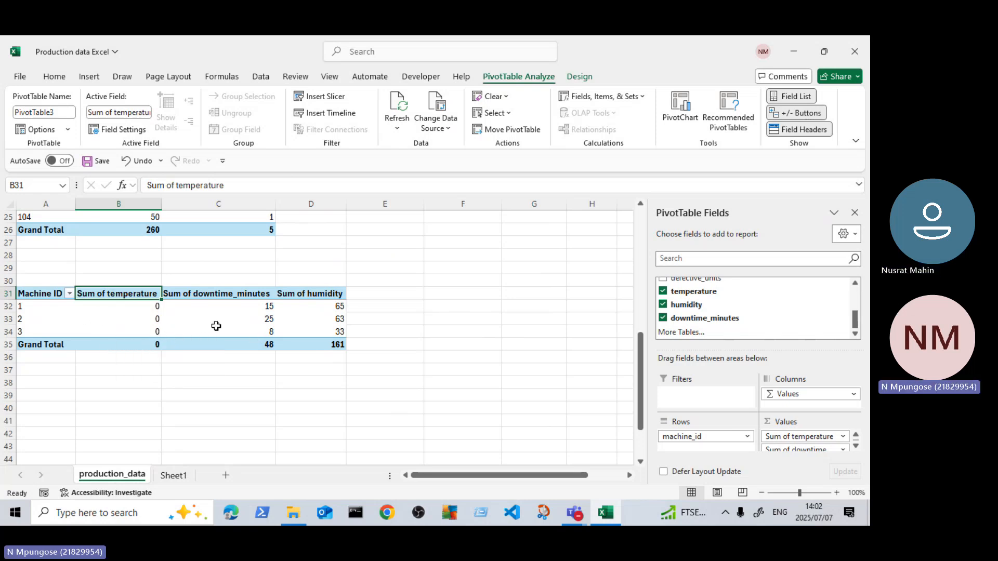
# Step: Examine the temperature entries in the source table against the humidity, downtime_minutes and shift columns
pyautogui.moveTo(641, 357); pyautogui.dragTo(642, 209)
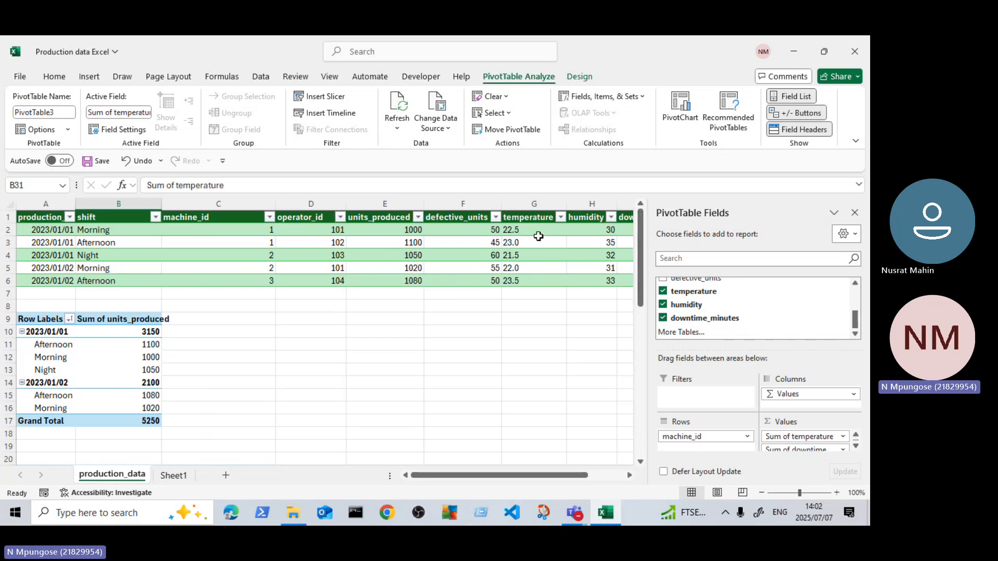
pyautogui.moveTo(526, 230); pyautogui.dragTo(525, 281)
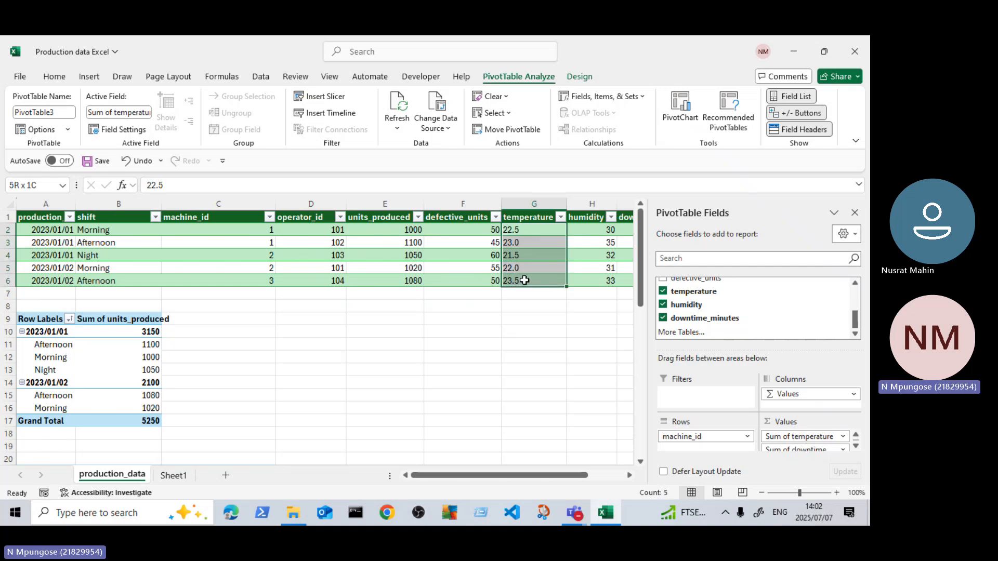
pyautogui.click(538, 332)
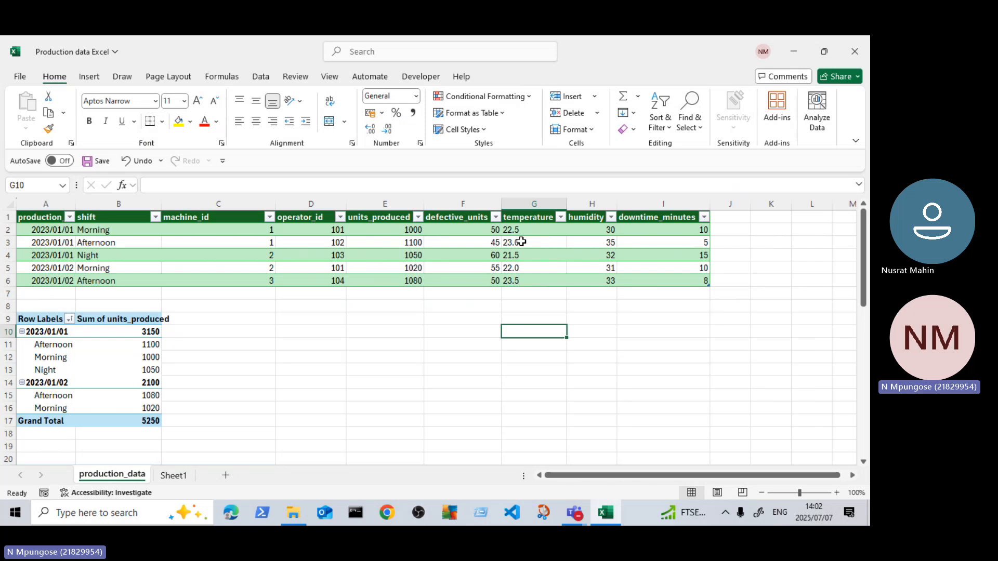
pyautogui.moveTo(517, 229); pyautogui.dragTo(523, 279)
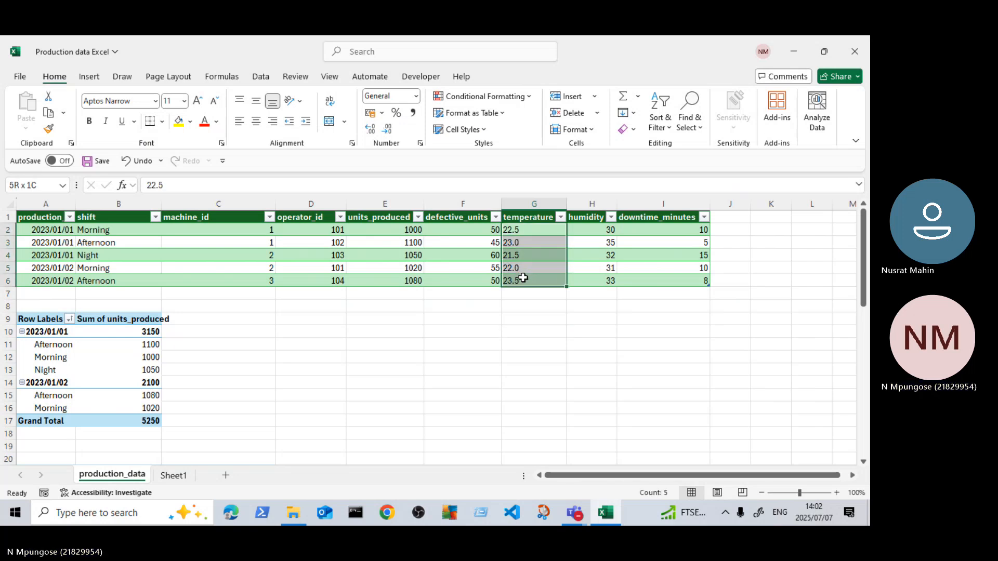
pyautogui.click(599, 233)
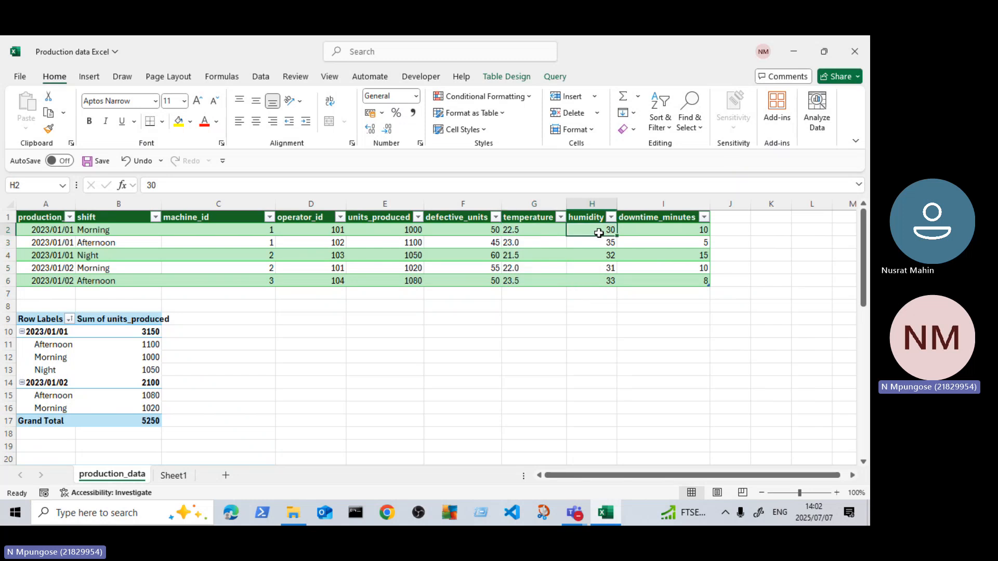
pyautogui.moveTo(599, 233); pyautogui.dragTo(601, 280)
pyautogui.click(601, 279)
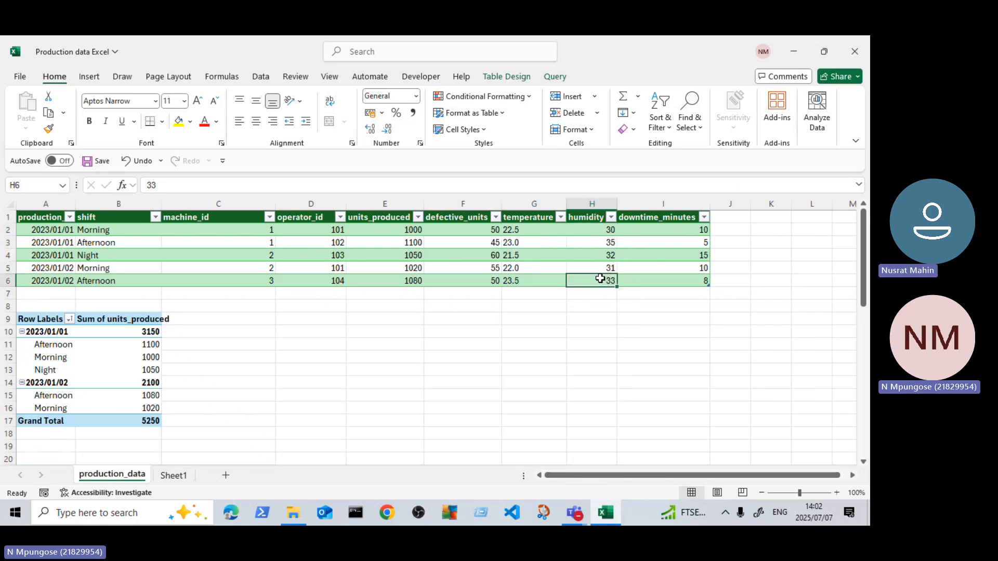
pyautogui.moveTo(697, 229); pyautogui.dragTo(693, 283)
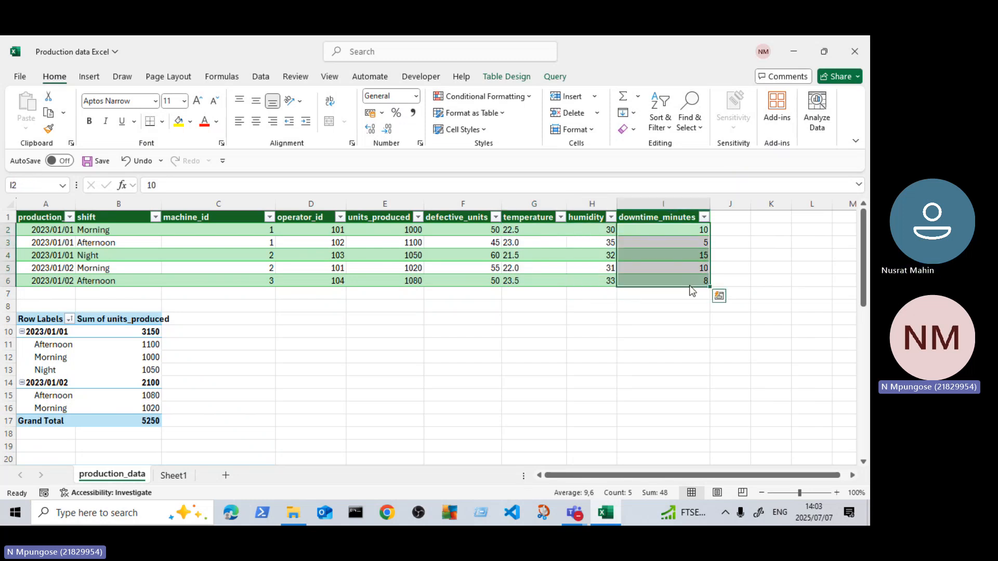
pyautogui.click(535, 357)
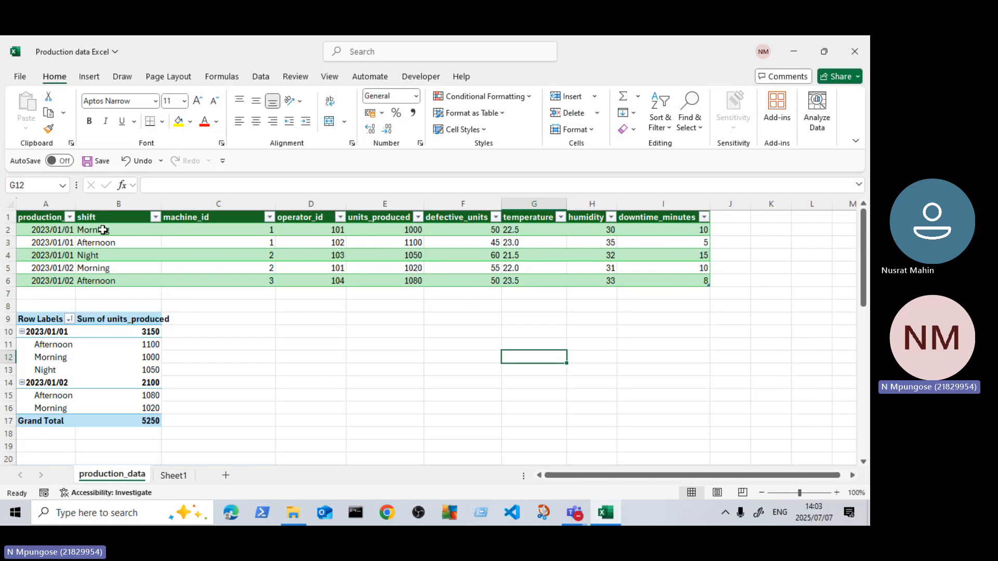
pyautogui.moveTo(94, 229); pyautogui.dragTo(97, 276)
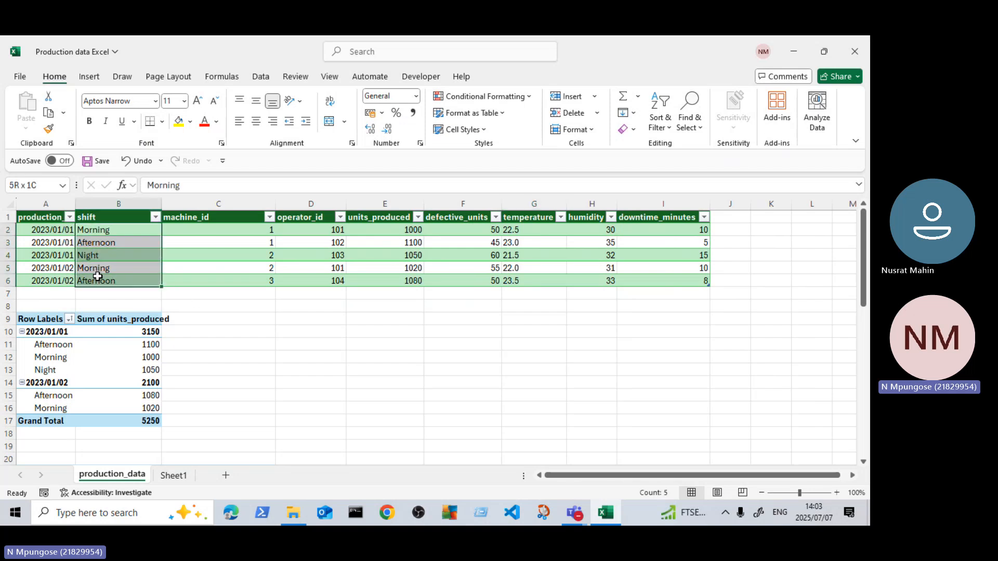
pyautogui.moveTo(98, 276)
pyautogui.mouseDown()
pyautogui.moveTo(94, 258)
pyautogui.moveTo(96, 281)
pyautogui.mouseUp()
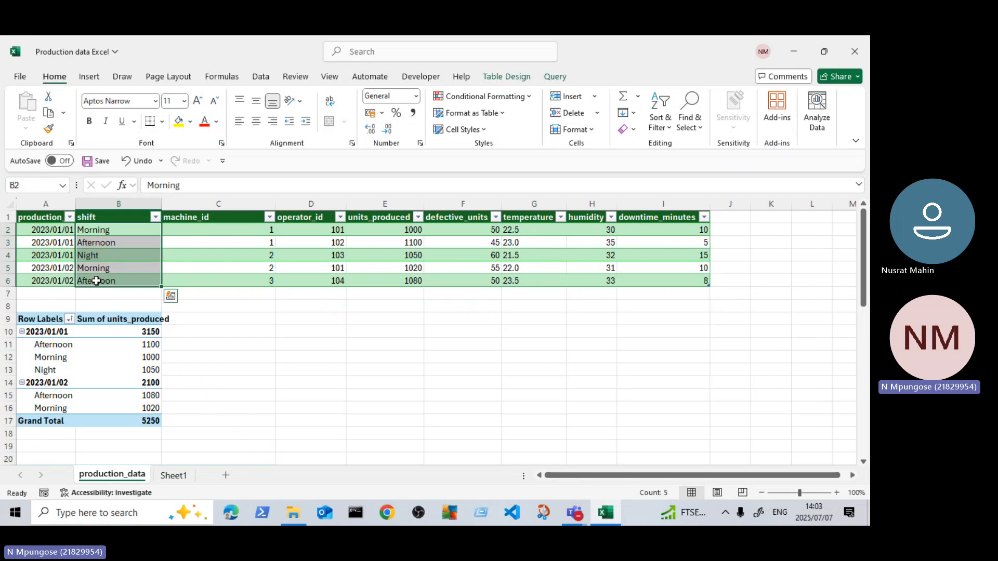
pyautogui.click(356, 316)
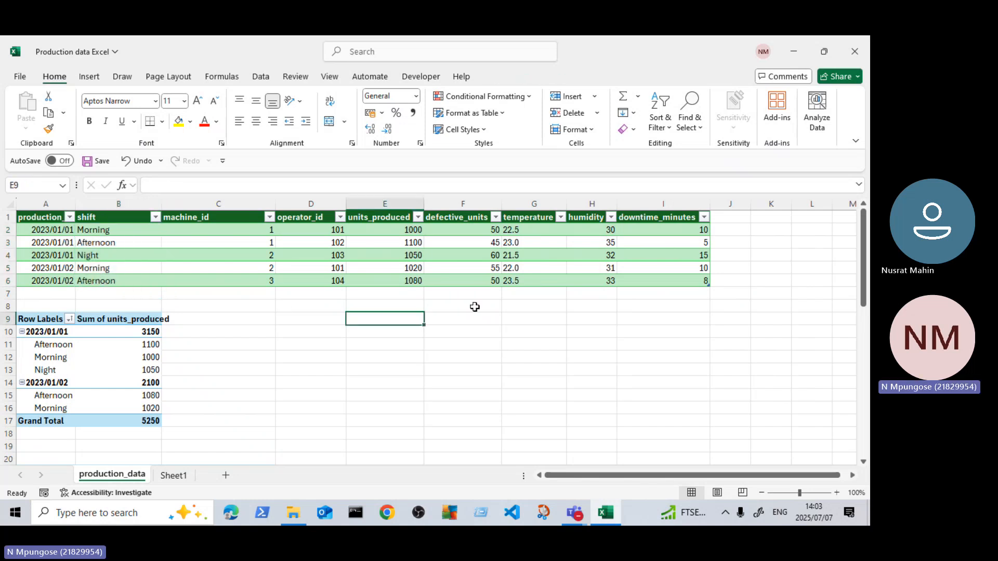
# Step: Compare the source table's temperature and downtime_minutes entries, and check the Sum of temperature column in the third PivotTable
pyautogui.click(522, 232)
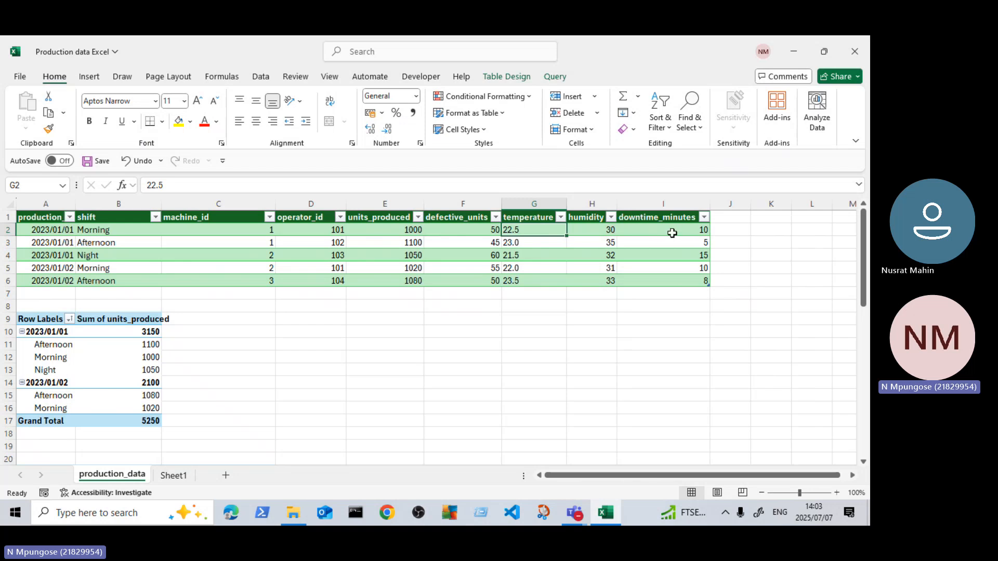
pyautogui.moveTo(699, 230); pyautogui.dragTo(693, 282)
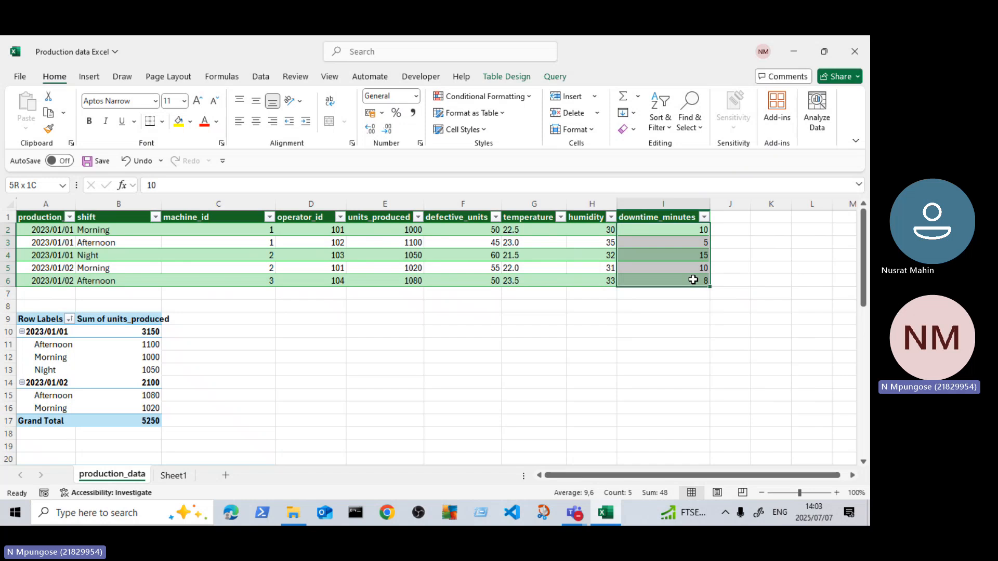
pyautogui.moveTo(693, 280)
pyautogui.mouseDown()
pyautogui.moveTo(698, 254)
pyautogui.moveTo(697, 281)
pyautogui.mouseUp()
pyautogui.moveTo(533, 230); pyautogui.dragTo(533, 281)
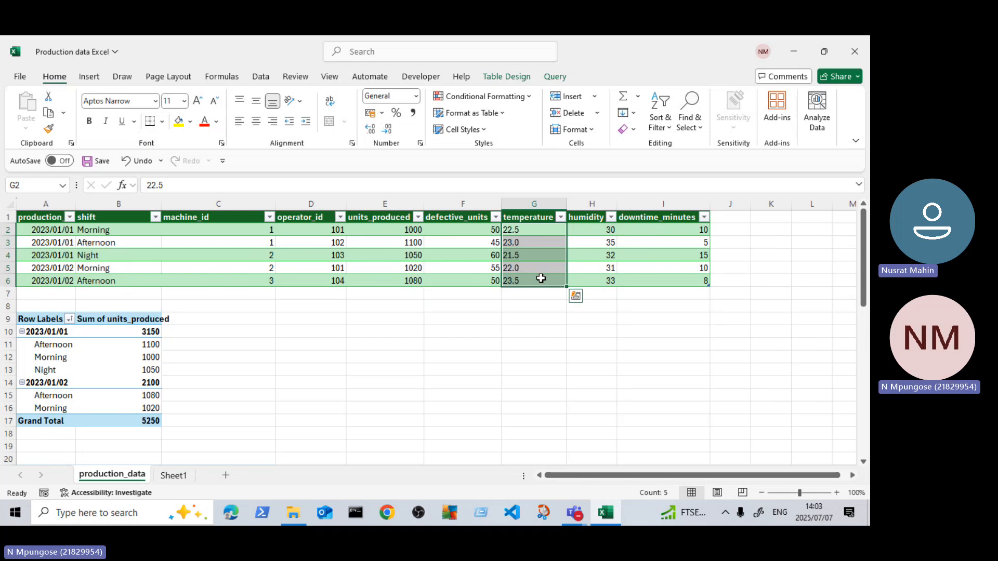
pyautogui.click(385, 340)
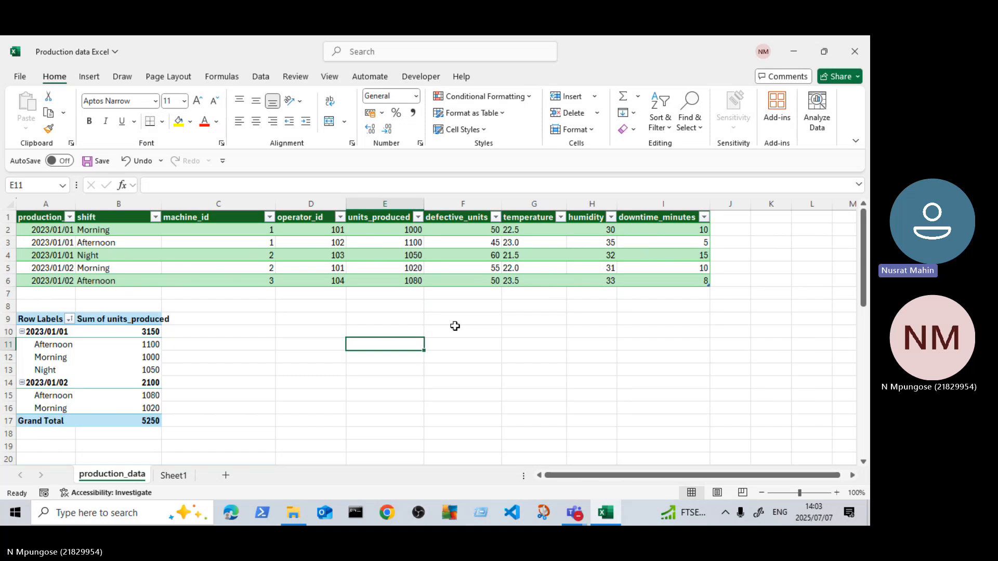
pyautogui.click(518, 319)
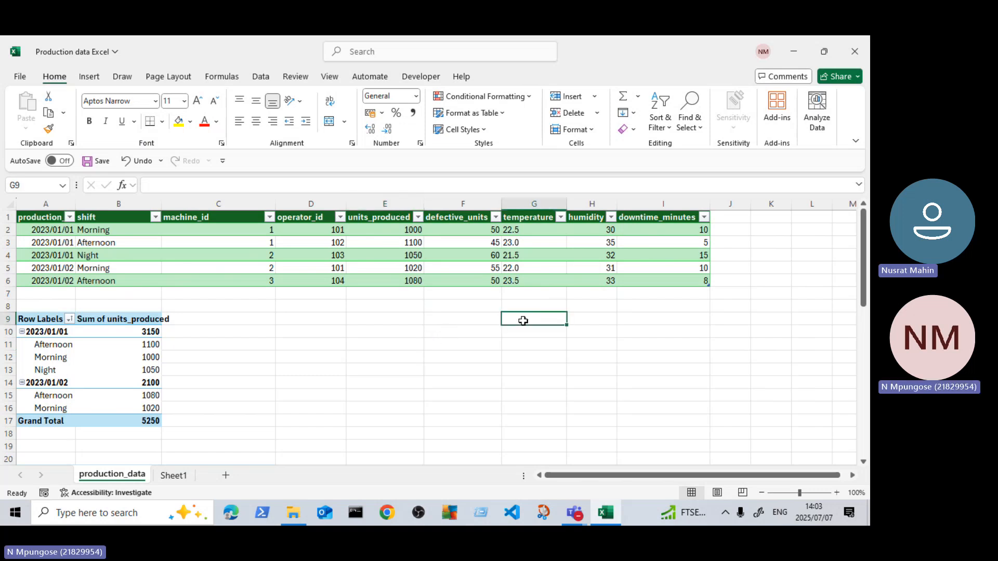
pyautogui.click(515, 231)
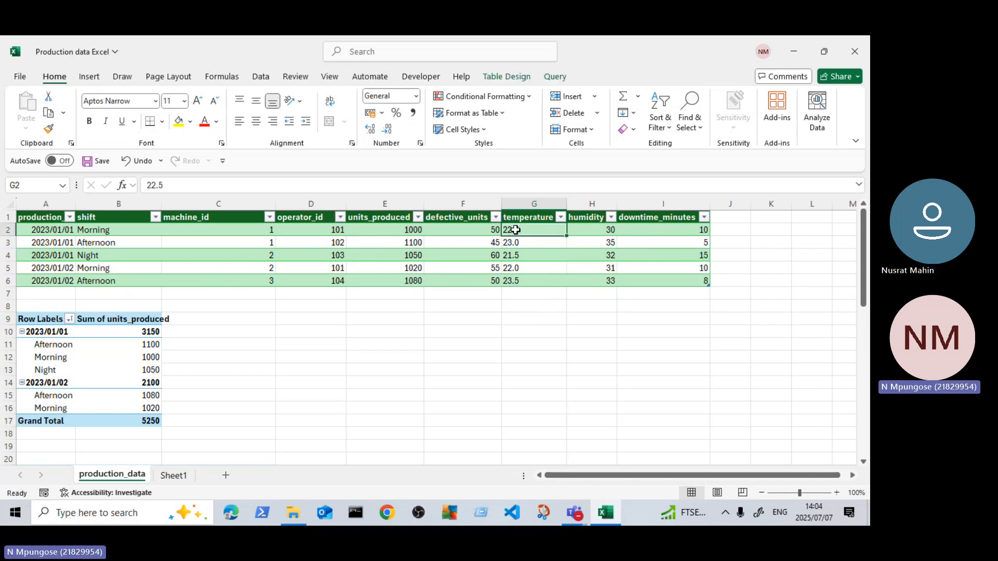
pyautogui.scroll(-7, 396, 370)
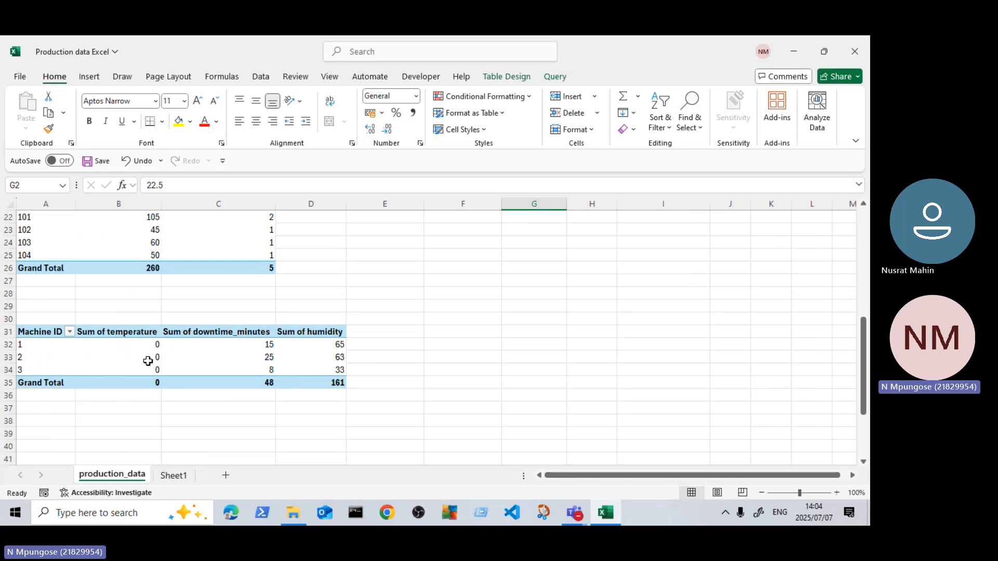
pyautogui.moveTo(148, 362)
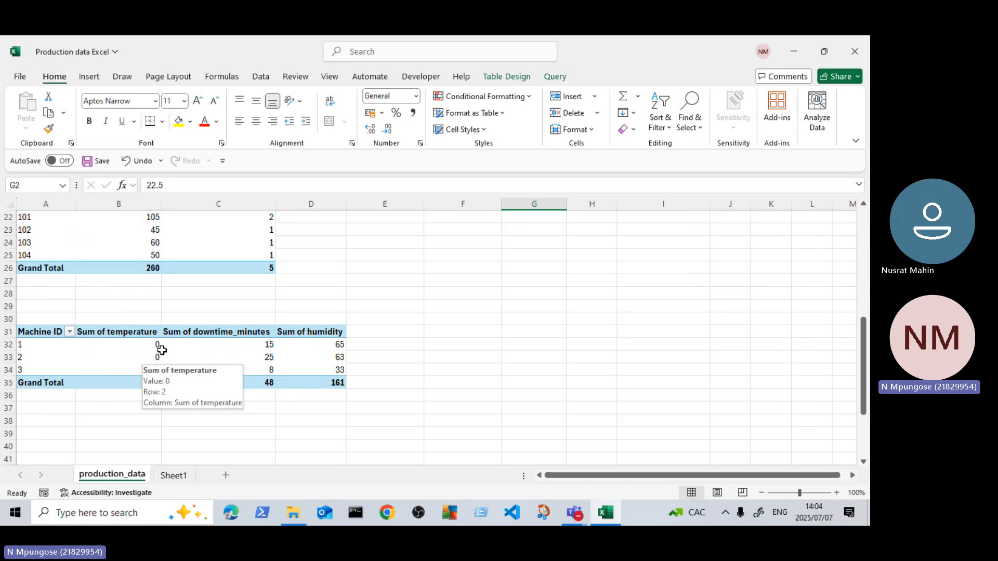
pyautogui.scroll(7, 579, 296)
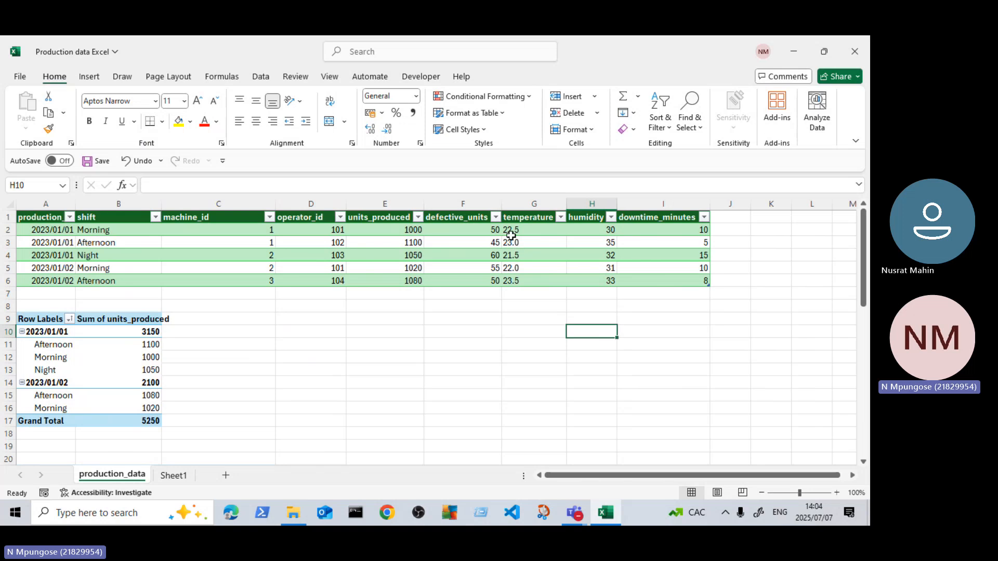
# Step: Replace the decimal points with commas in the first two temperature entries, making G2 22,5 and G3 23,0
pyautogui.doubleClick(513, 230)
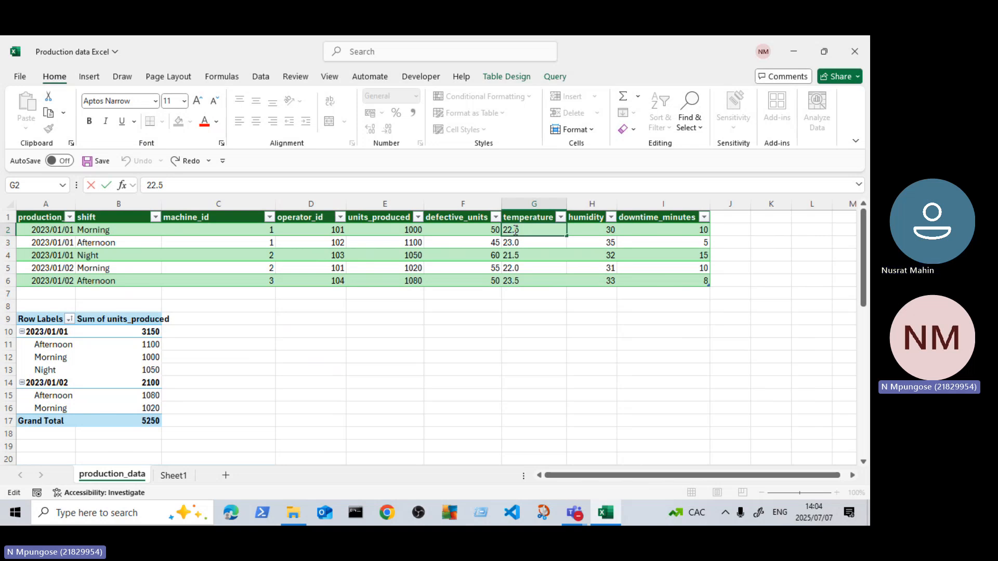
pyautogui.press('BackSpace')
pyautogui.write(',')
pyautogui.click(518, 249)
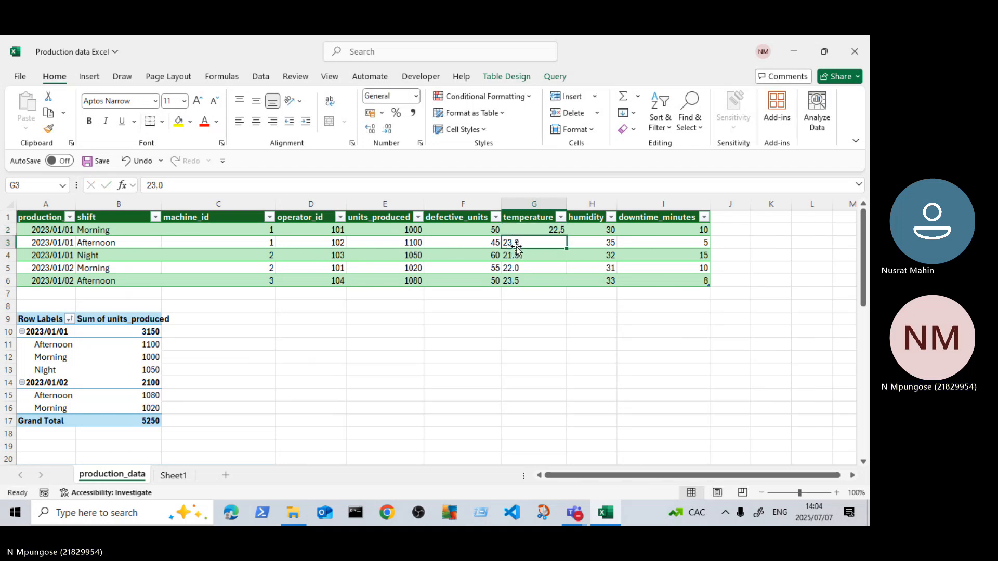
pyautogui.doubleClick(514, 242)
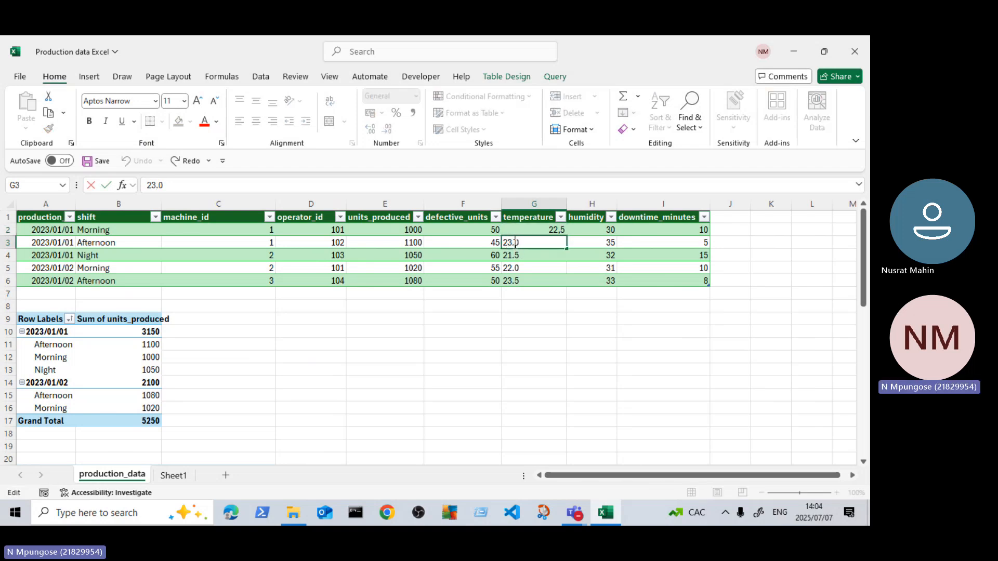
pyautogui.press('BackSpace')
pyautogui.write(',')
# Step: Correct the temperatures in cells G4 and G5 to 21,5 and 22,0, using a comma as the decimal separator
pyautogui.click(517, 258)
pyautogui.doubleClick(518, 258)
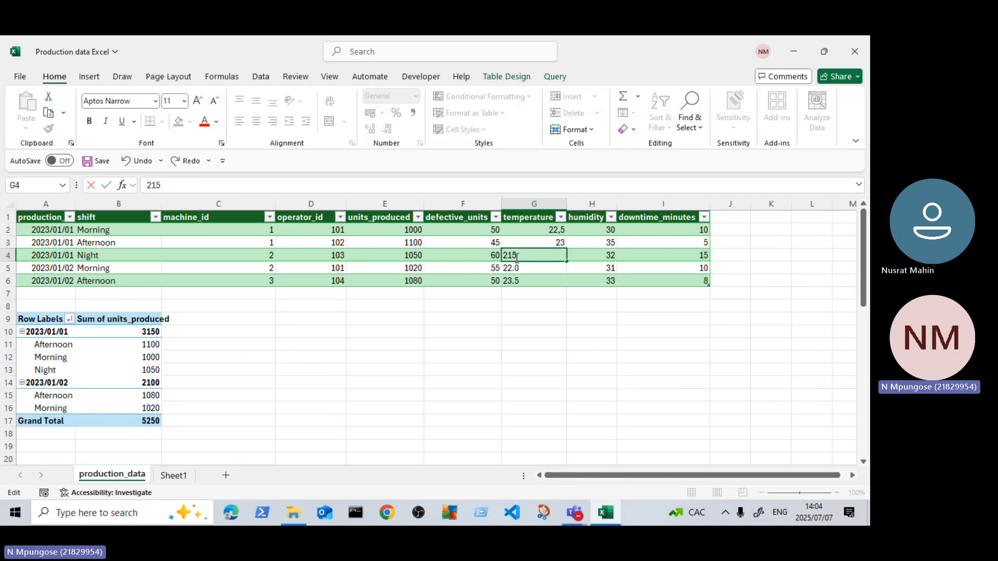
pyautogui.click(515, 268)
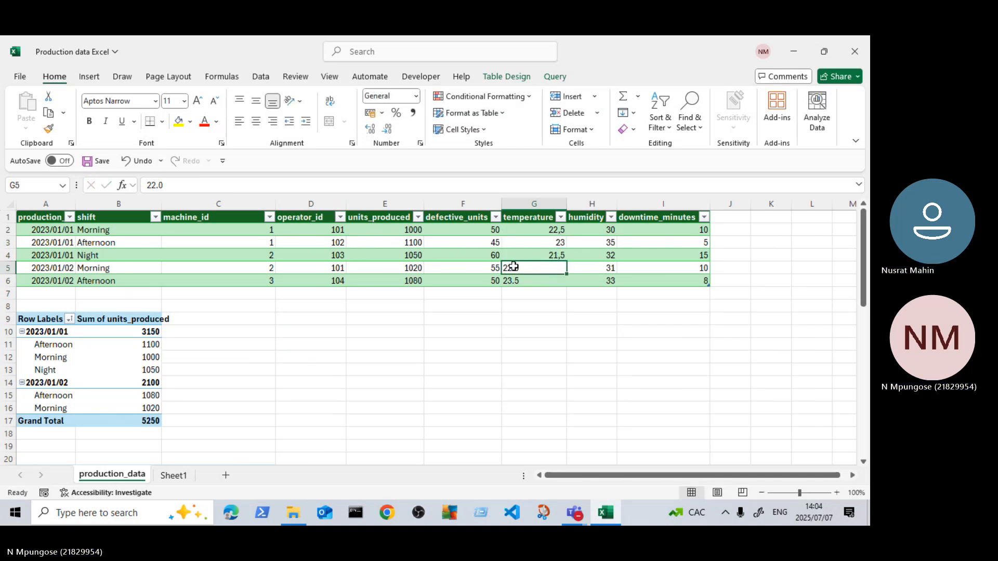
pyautogui.doubleClick(516, 268)
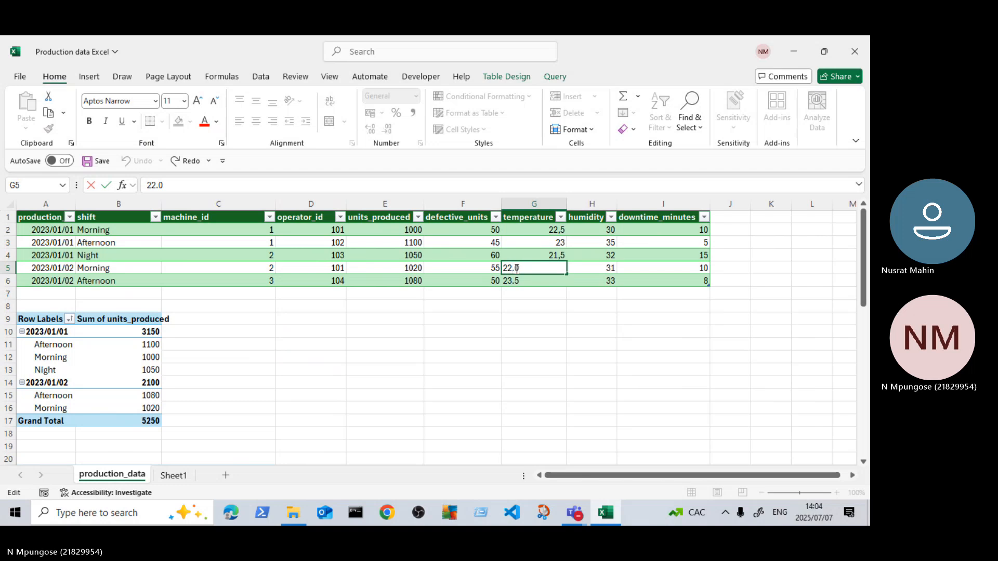
pyautogui.press('BackSpace')
pyautogui.write(',')
# Step: Correct the last temperature entry in cell G6 to 23,5 with a decimal comma
pyautogui.click(515, 283)
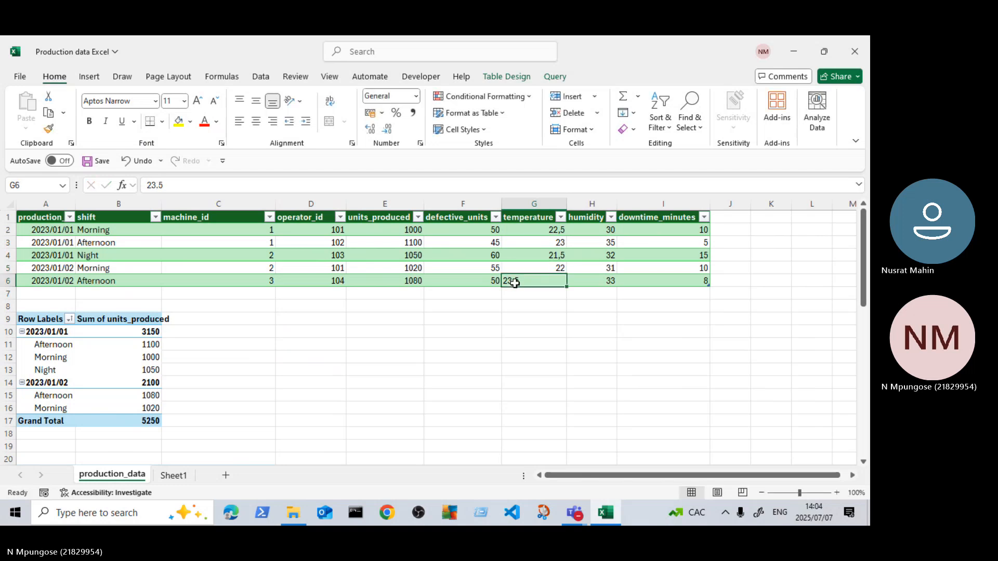
pyautogui.doubleClick(515, 283)
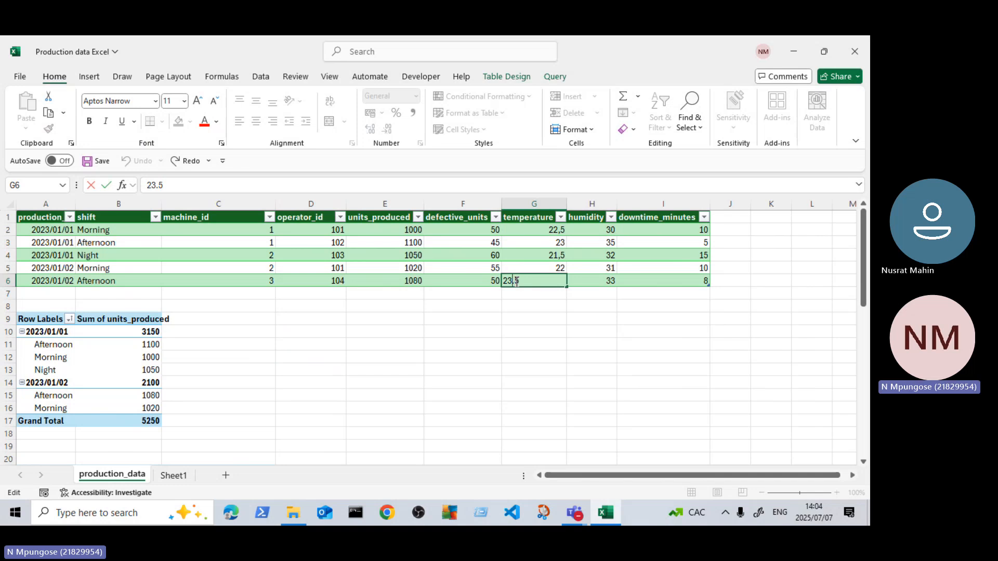
pyautogui.press('BackSpace')
pyautogui.write(',')
pyautogui.press('Return')
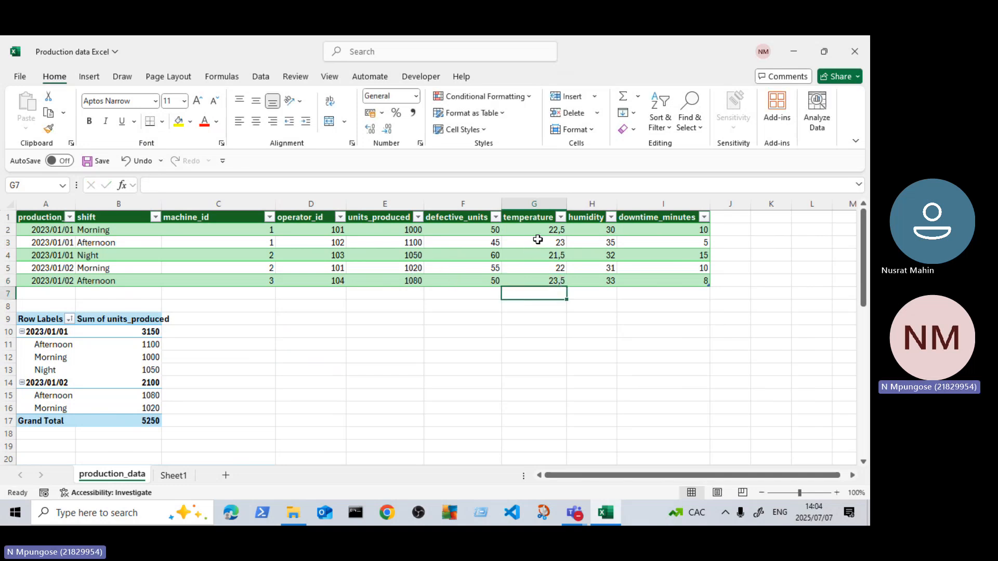
# Step: Refresh the Machine ID PivotTable so that it picks up the corrected source temperatures
pyautogui.scroll(-3, 300, 345)
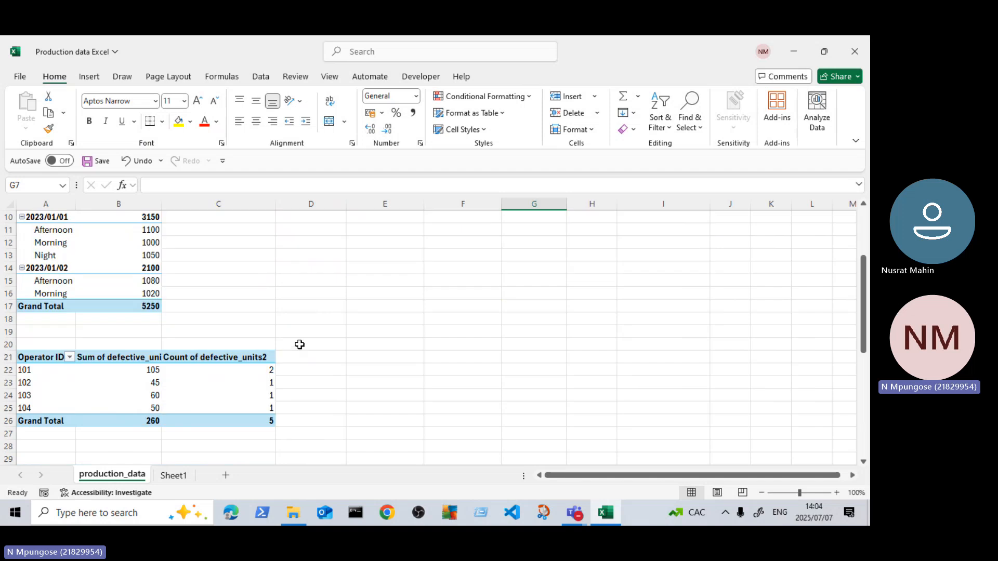
pyautogui.scroll(3, 299, 345)
pyautogui.scroll(-8, 300, 343)
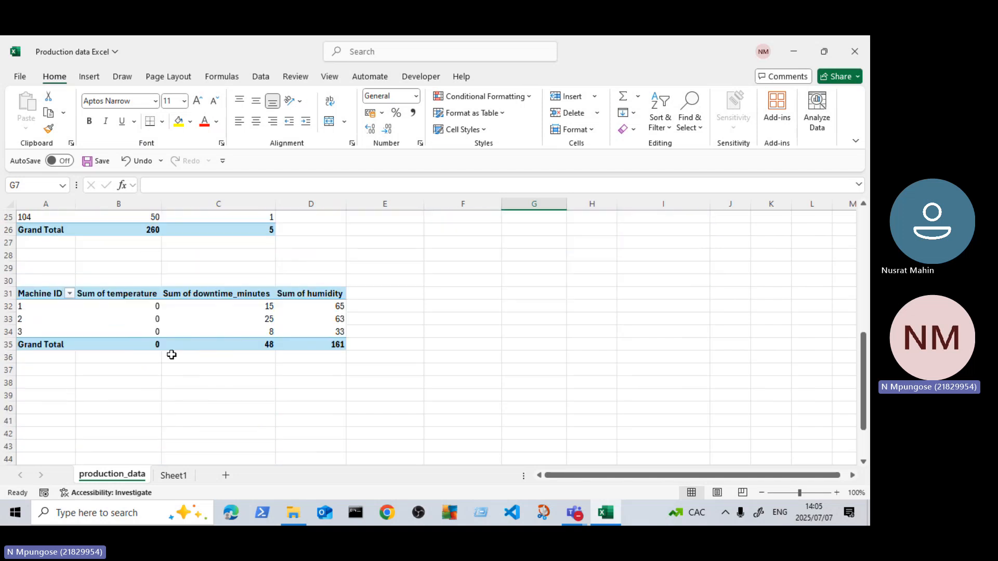
pyautogui.click(136, 317)
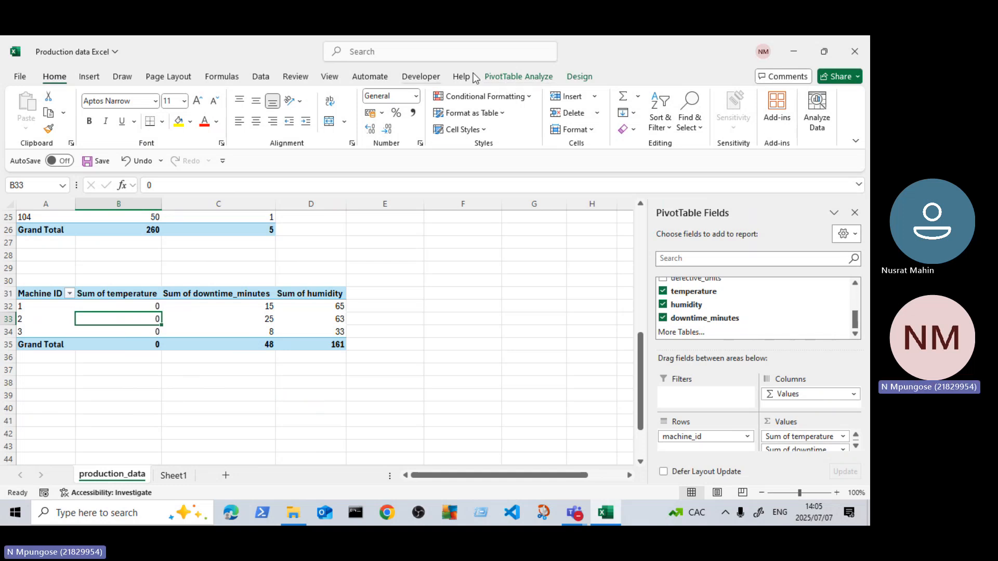
pyautogui.click(513, 78)
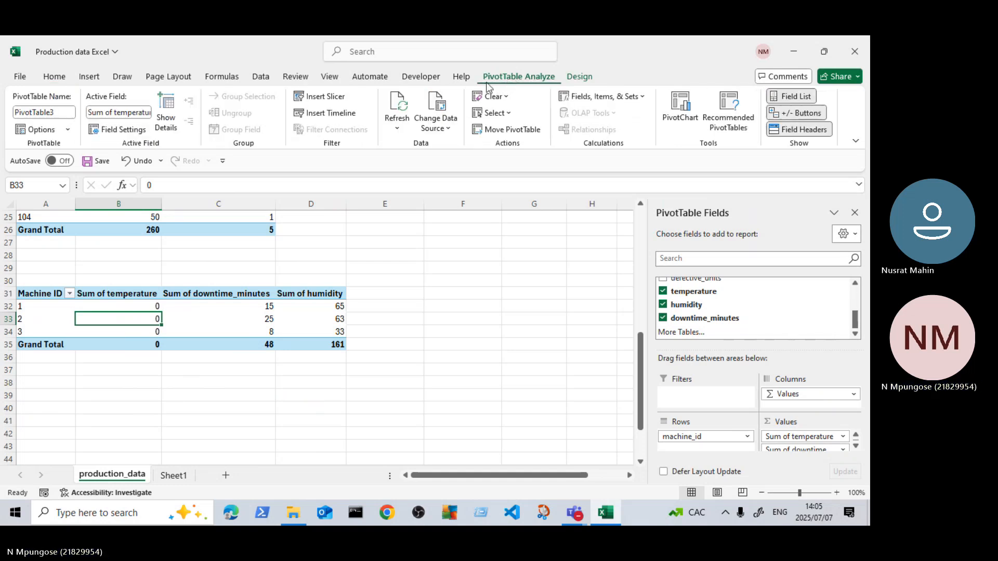
pyautogui.click(398, 126)
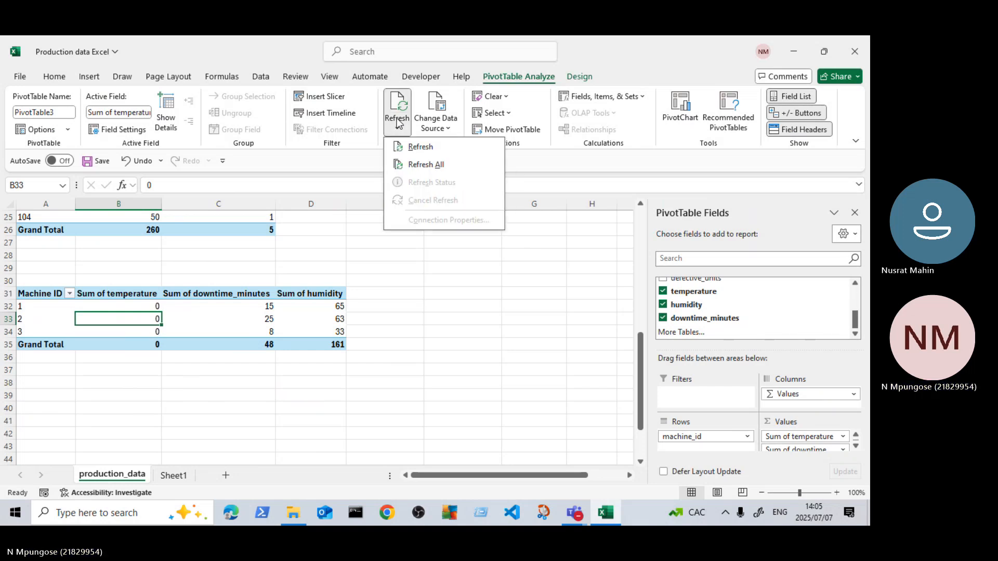
pyautogui.click(420, 147)
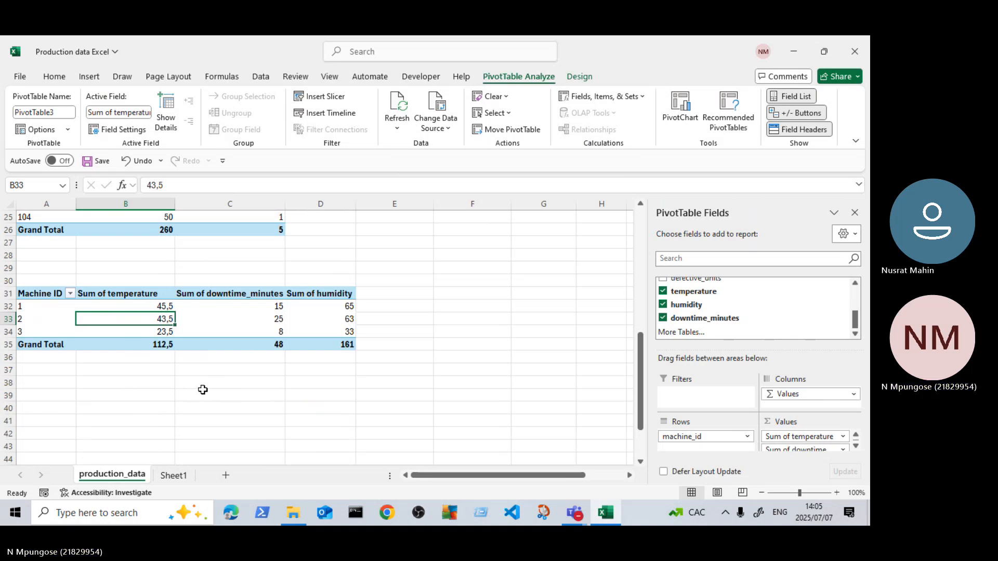
# Step: Compare the Sum of temperature column in the Machine ID PivotTable with the source table's temperature entries, selecting G2:G6 to check their sum
pyautogui.scroll(3, 223, 386)
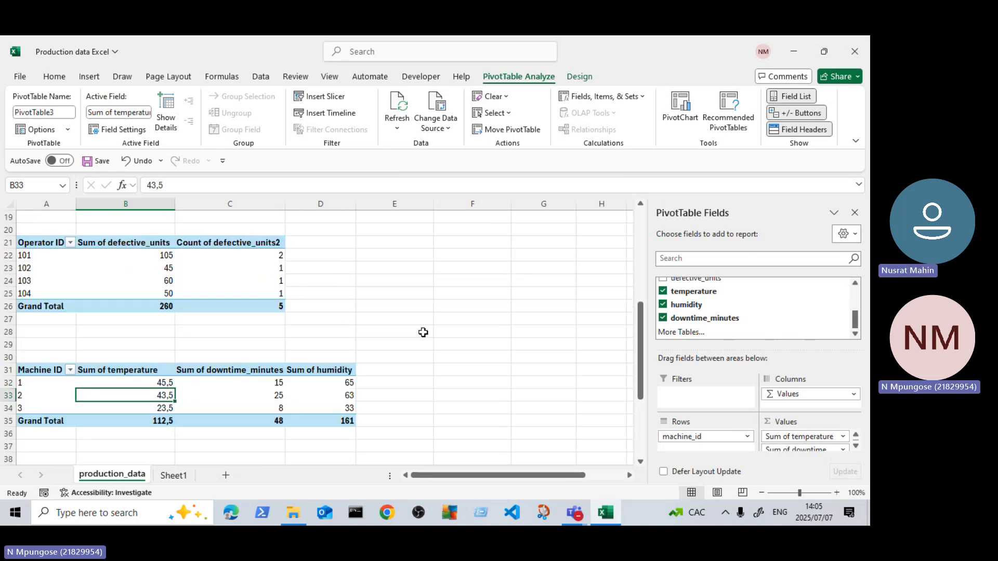
pyautogui.scroll(1, 416, 326)
pyautogui.scroll(3, 415, 326)
pyautogui.scroll(1, 415, 327)
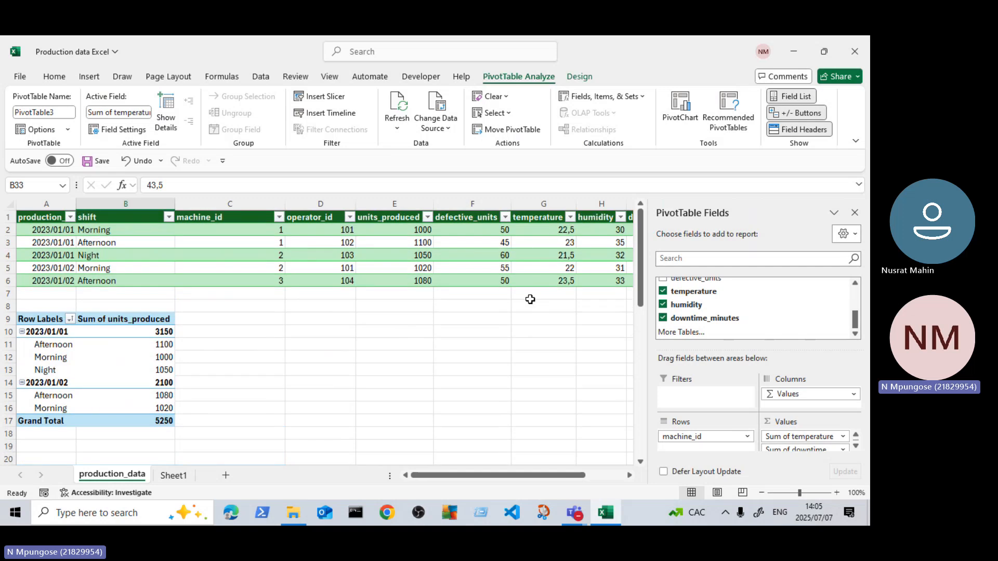
pyautogui.scroll(-4, 531, 298)
pyautogui.scroll(-4, 101, 390)
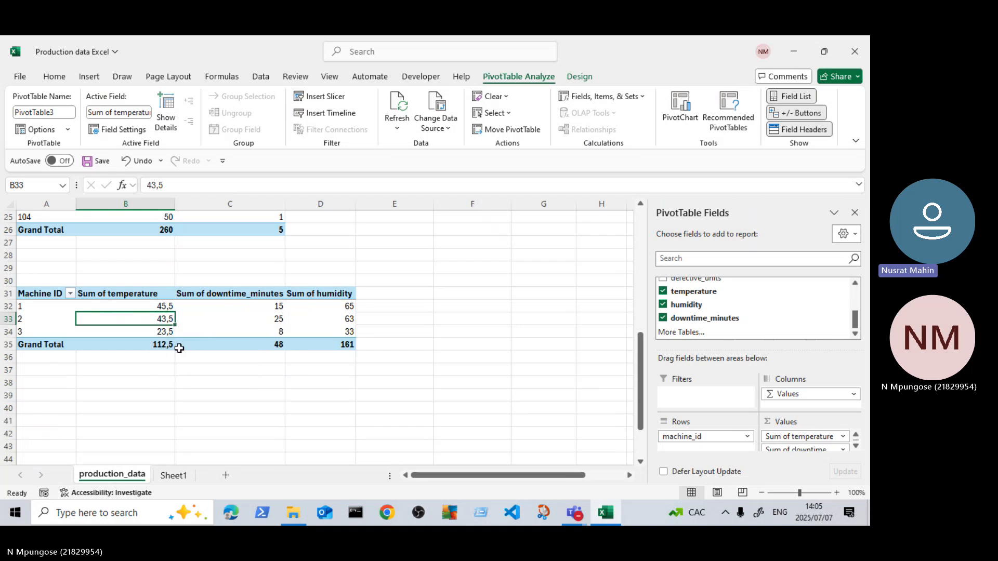
pyautogui.scroll(2, 288, 326)
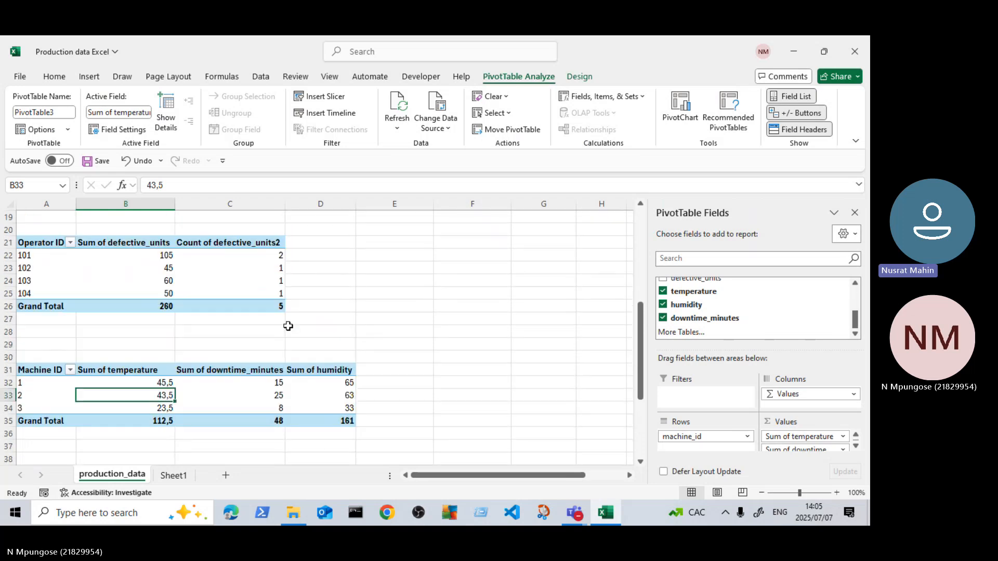
pyautogui.scroll(6, 288, 326)
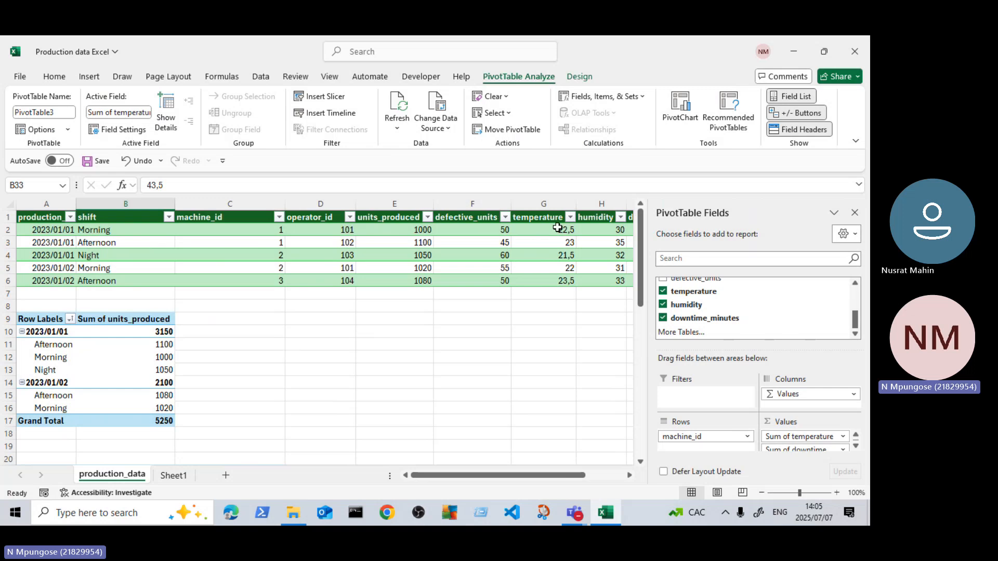
pyautogui.moveTo(542, 230); pyautogui.dragTo(550, 278)
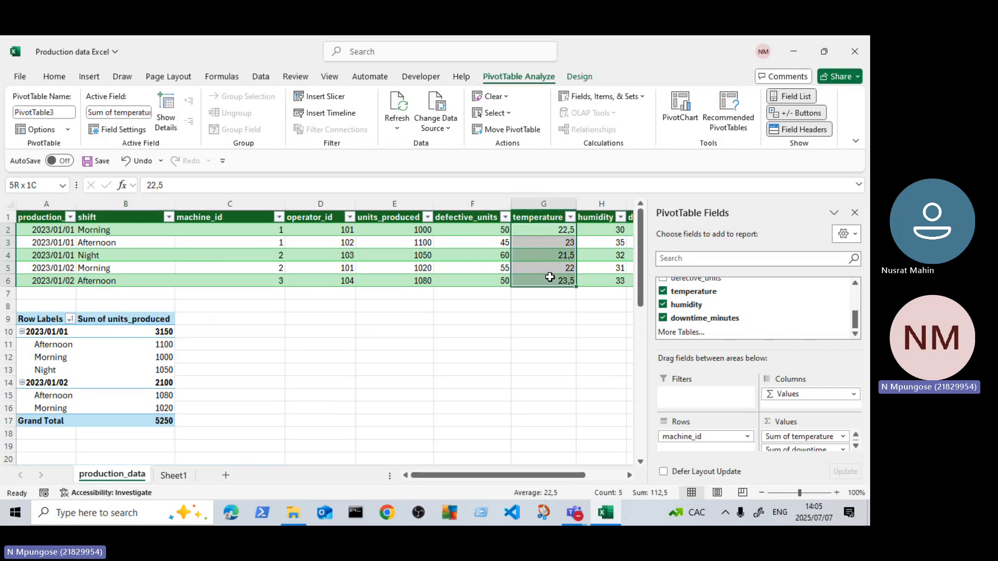
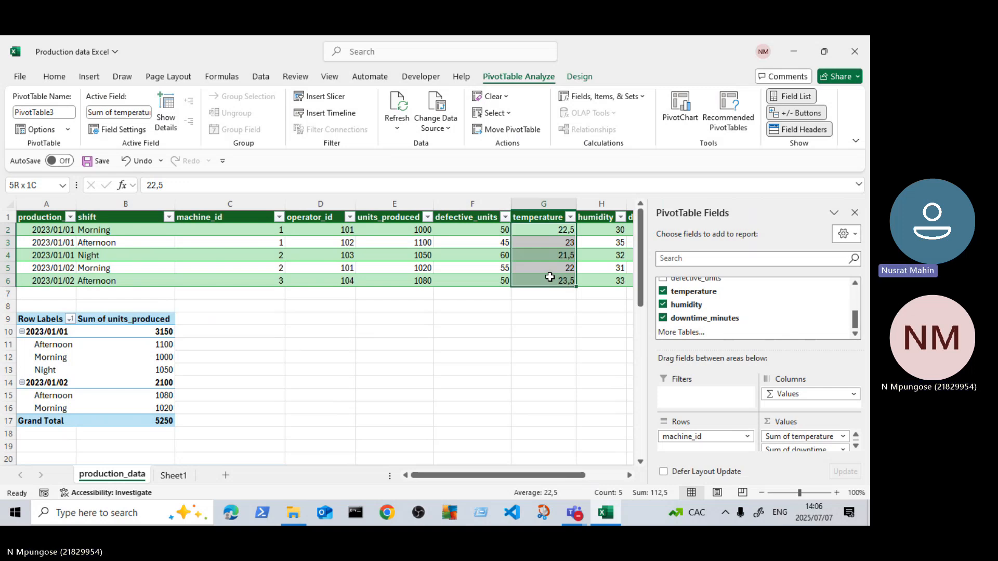
# Step: Undo the PivotTable refresh and the decimal-comma edits in G2:G6, restoring the source table's original temperature entries
pyautogui.moveTo(550, 277); pyautogui.dragTo(495, 306)
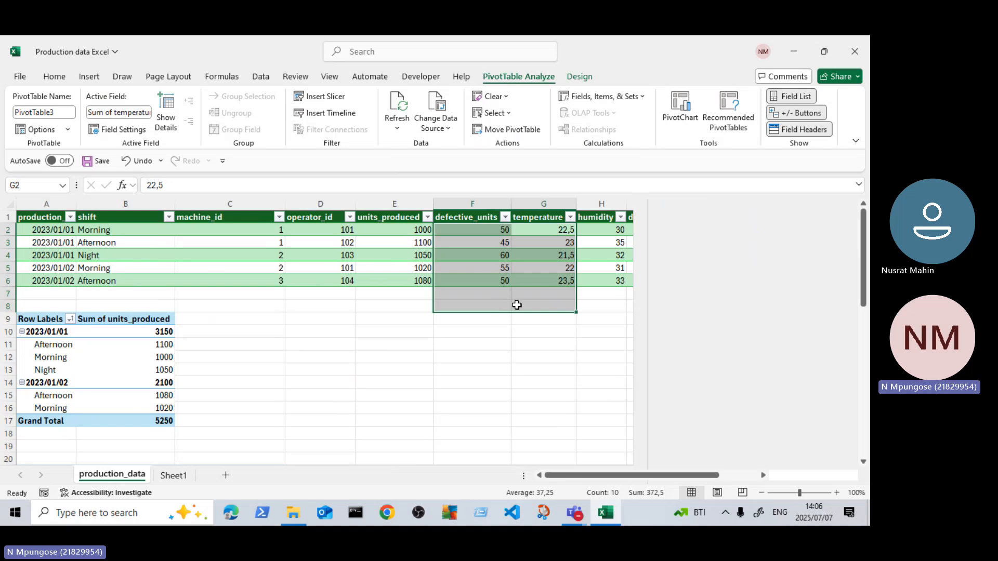
pyautogui.click(519, 305)
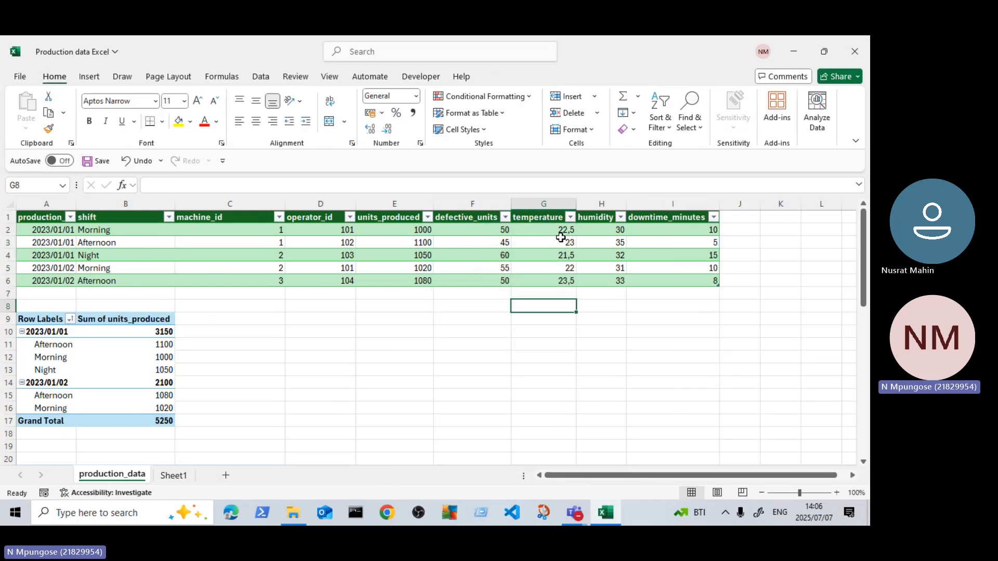
pyautogui.hotkey('ctrl', 'z')
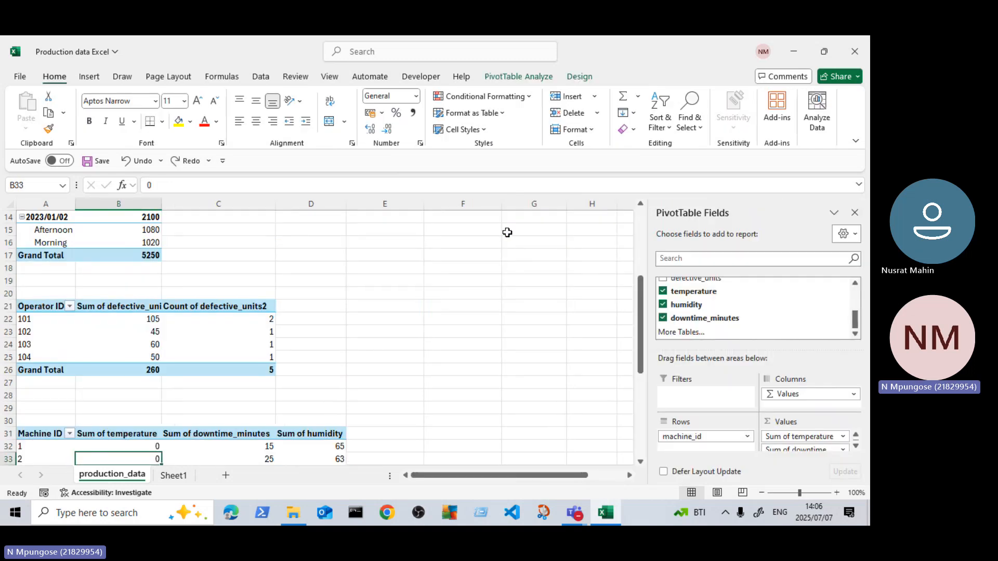
pyautogui.scroll(5, 505, 260)
pyautogui.hotkey('ctrl', 'z')
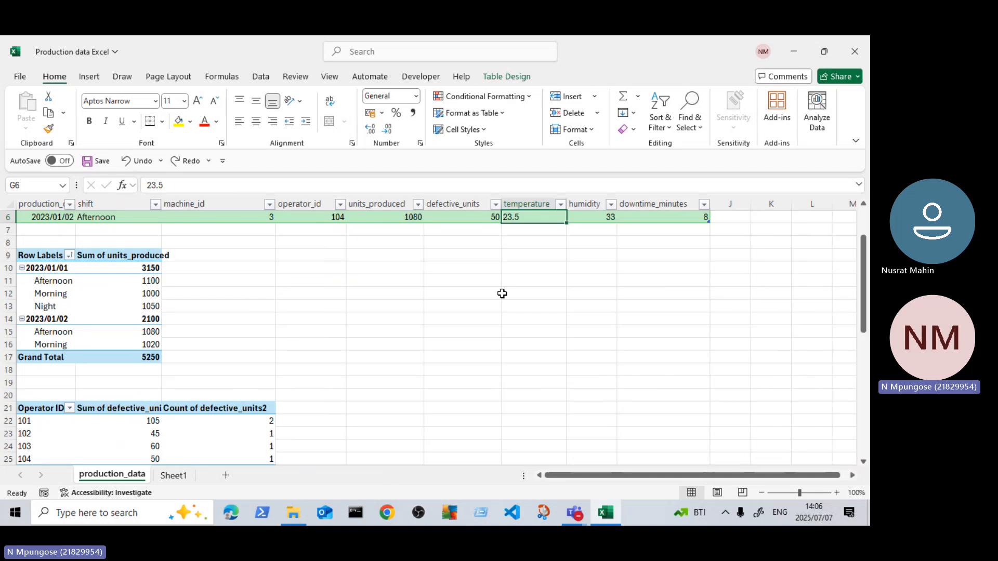
pyautogui.scroll(2, 503, 294)
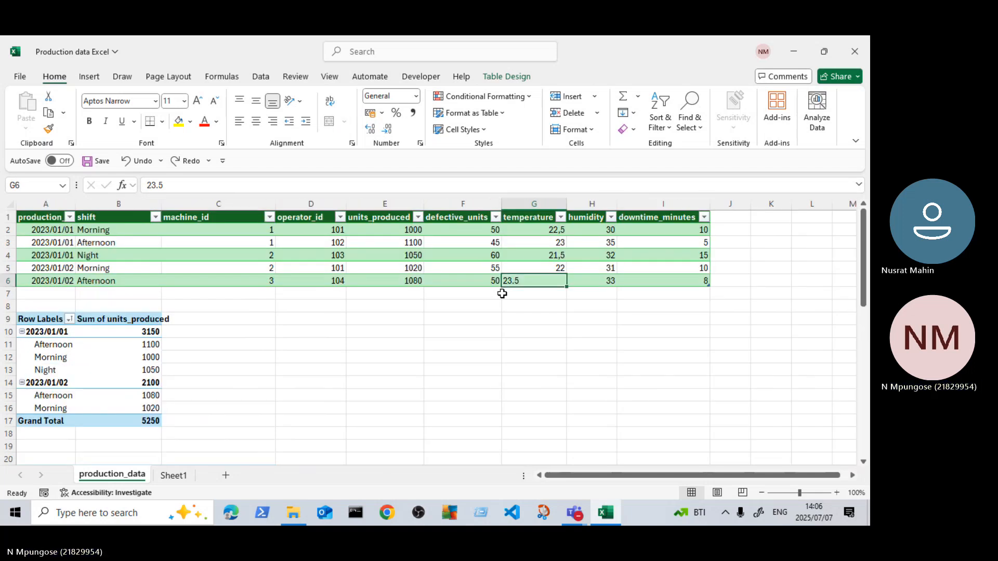
pyautogui.hotkey('ctrl', 'z')
pyautogui.hotkey('ctrl', 'z')
pyautogui.hotkey('ctrl', 'z')
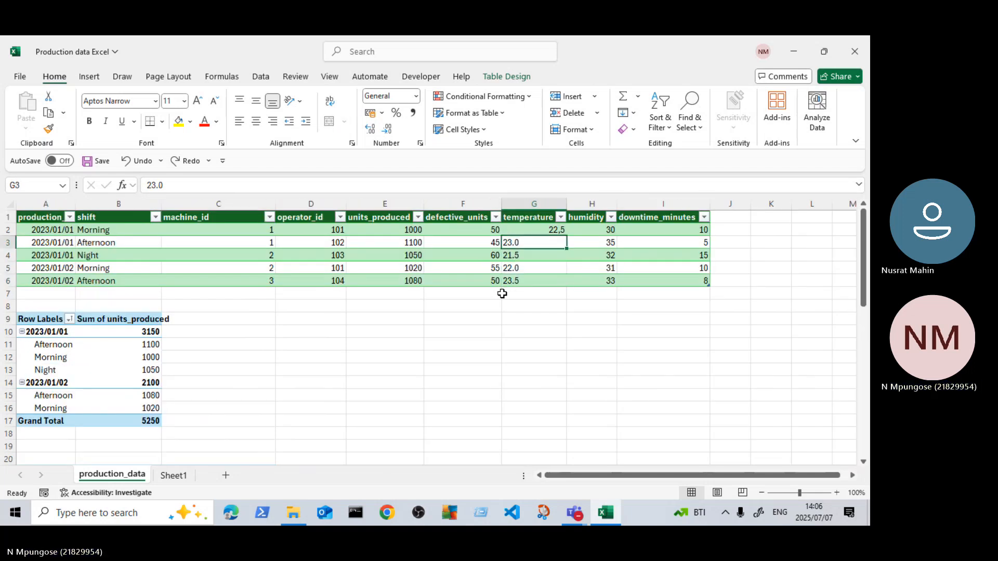
pyautogui.hotkey('ctrl', 'z')
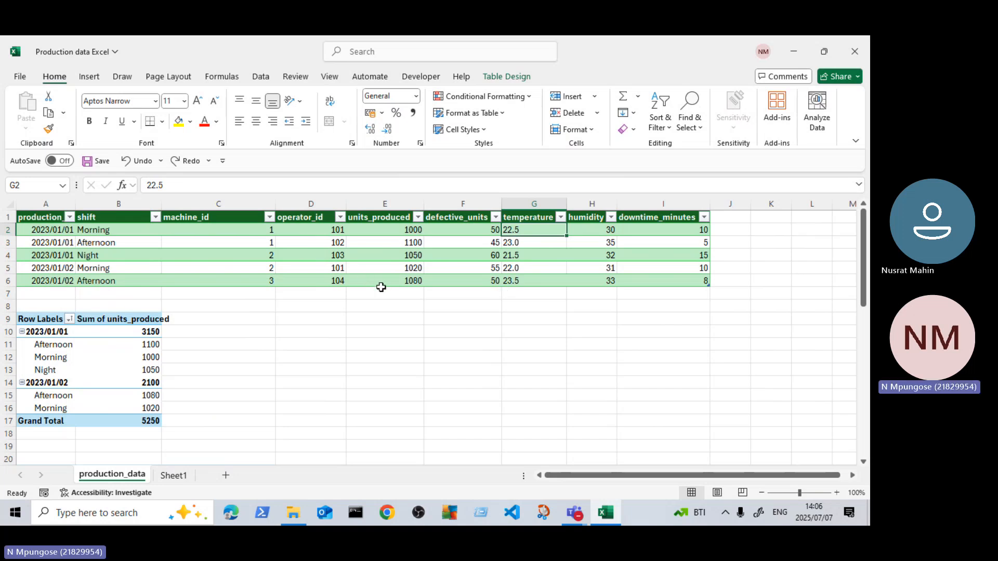
# Step: Write the note "Ctr+Z = Undo" in empty cell E11 and clear it again
pyautogui.click(385, 349)
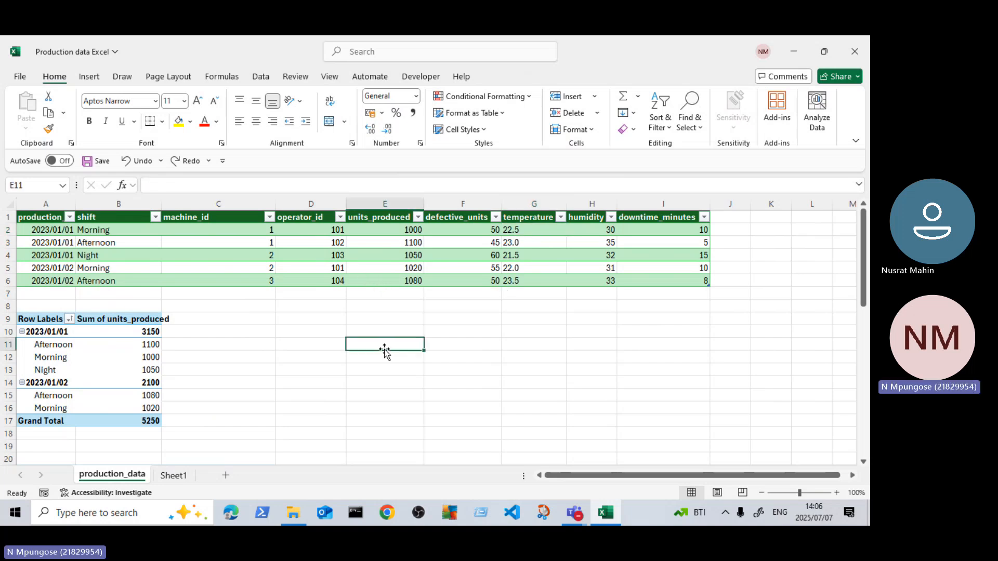
pyautogui.write('C')
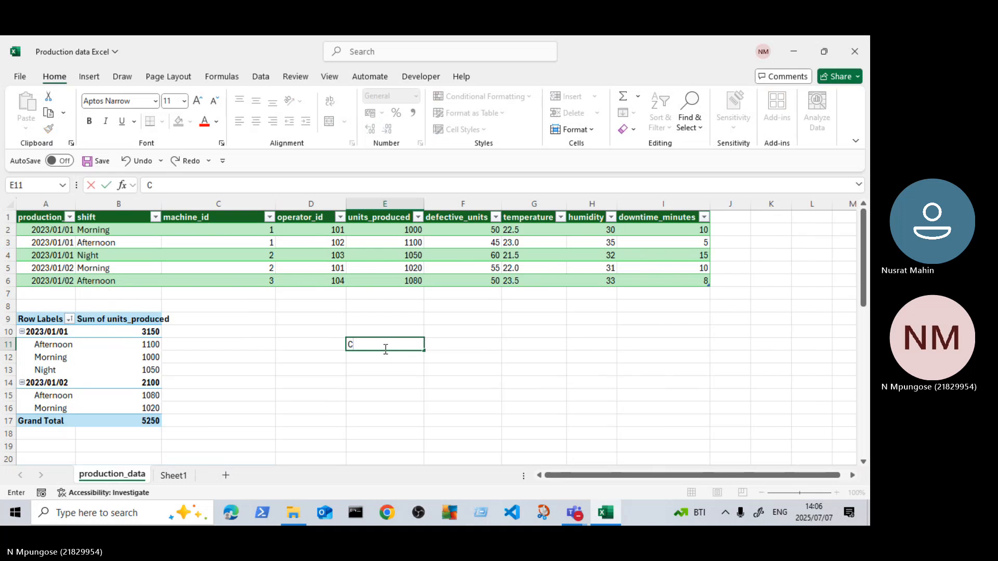
pyautogui.write('tr+')
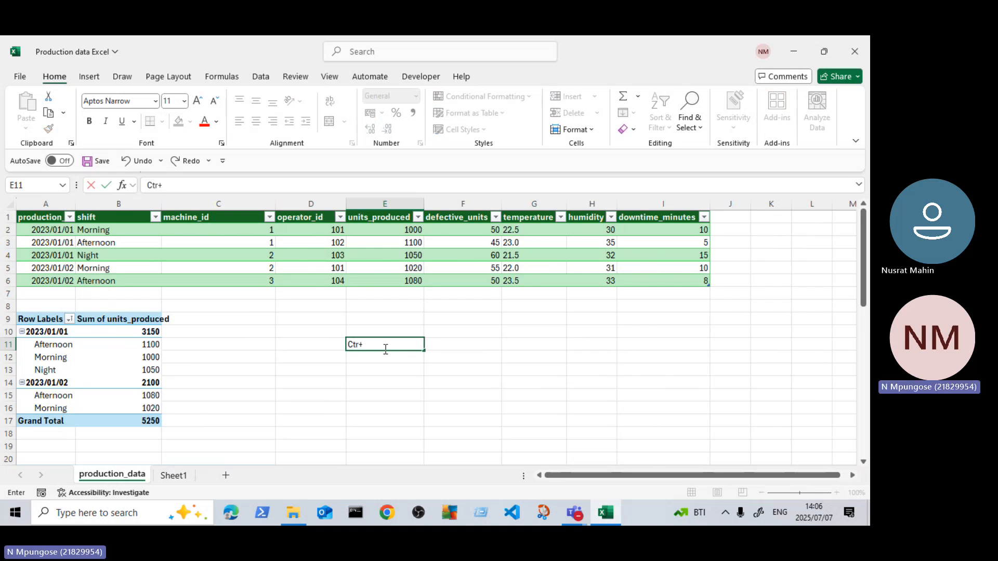
pyautogui.write('Z= Undo')
pyautogui.hotkey('ctrl', 'z')
pyautogui.scroll(-3, 406, 351)
pyautogui.scroll(1, 301, 375)
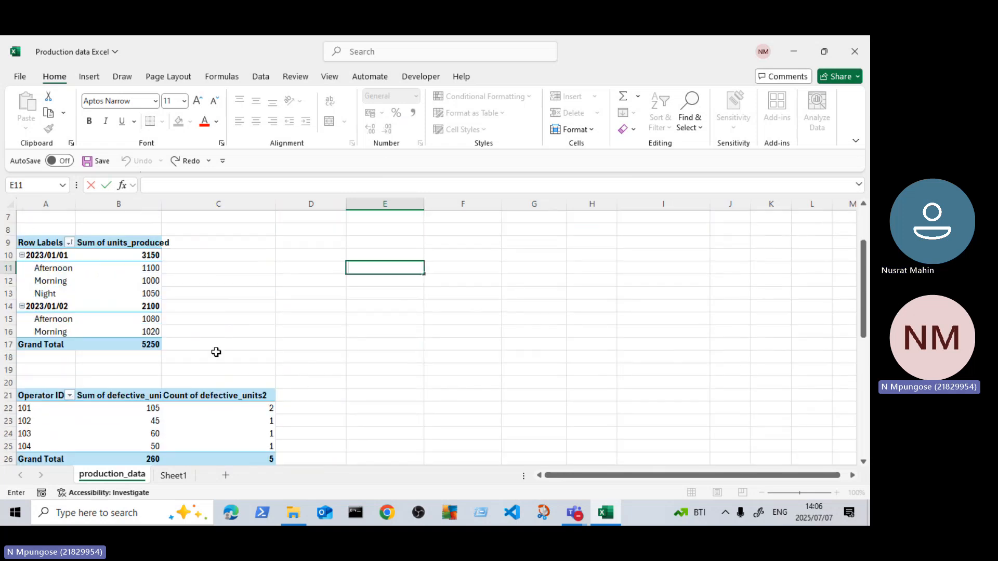
# Step: Insert a Clustered Column PivotChart based on the PivotTable of units produced by production date and shift
pyautogui.click(116, 272)
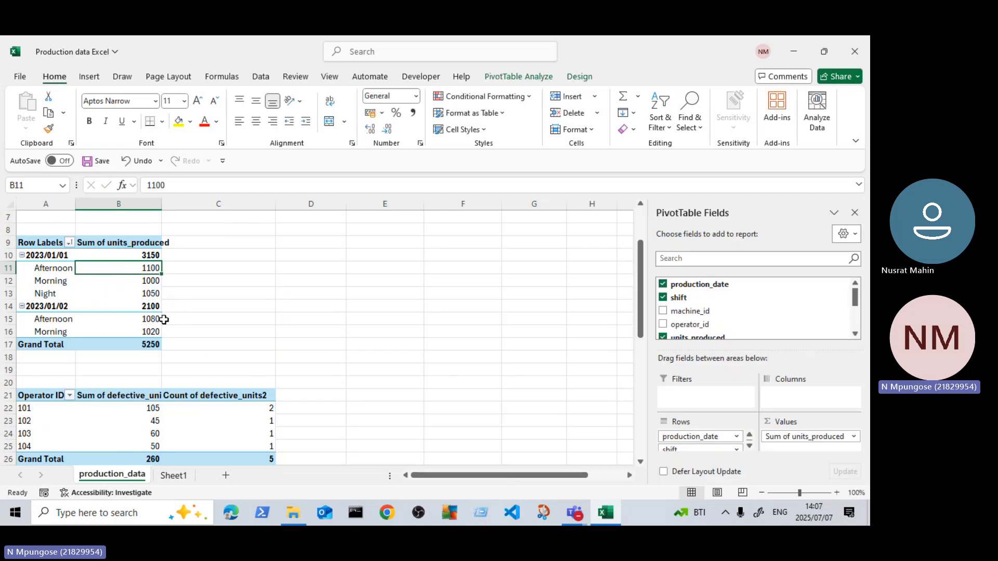
pyautogui.scroll(-6, 164, 320)
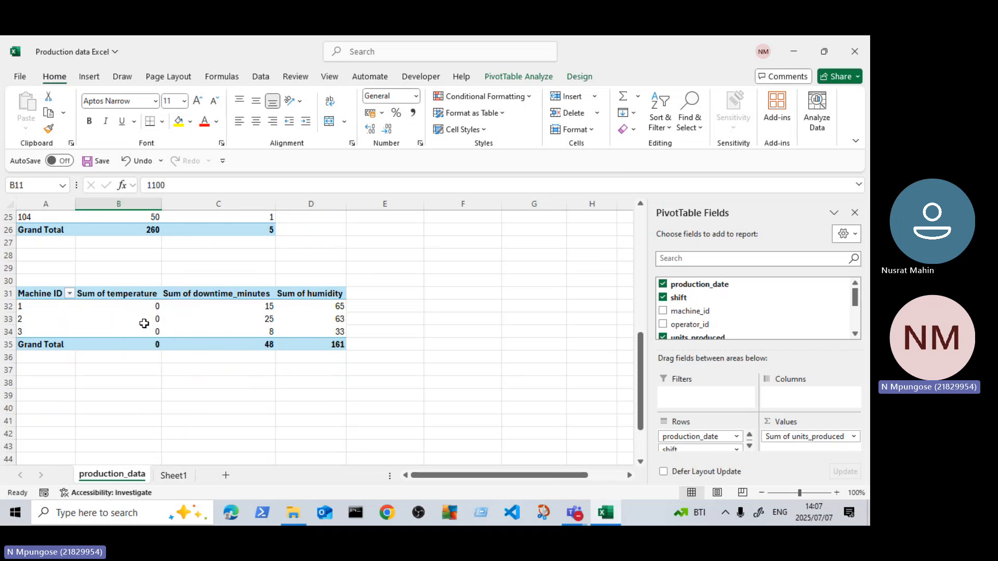
pyautogui.scroll(8, 279, 321)
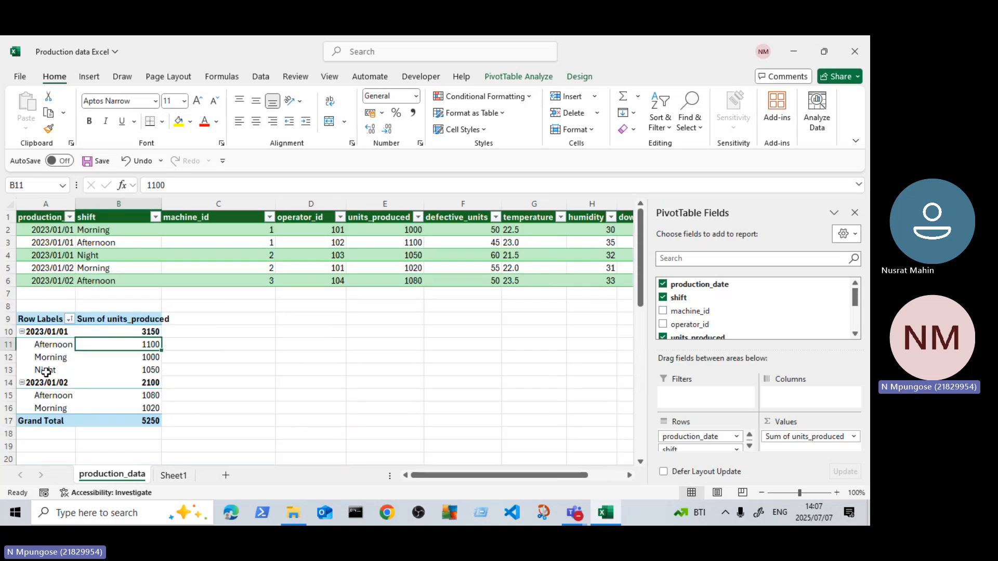
pyautogui.click(86, 360)
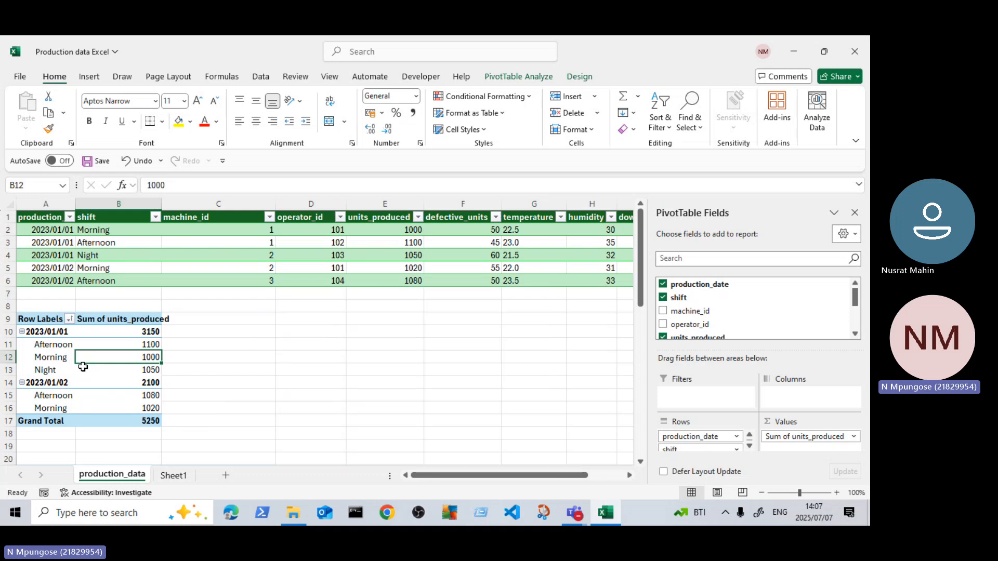
pyautogui.click(499, 77)
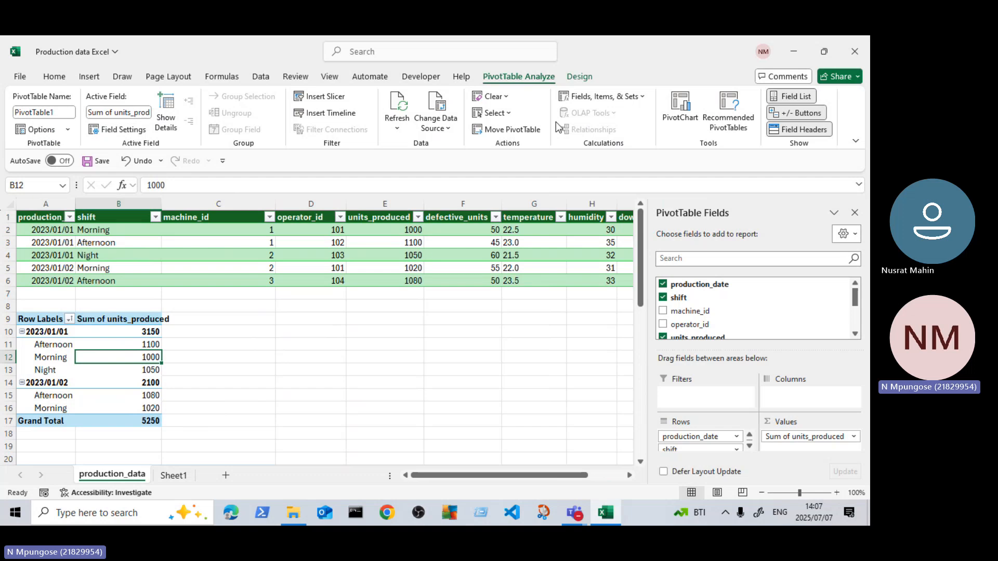
pyautogui.click(91, 345)
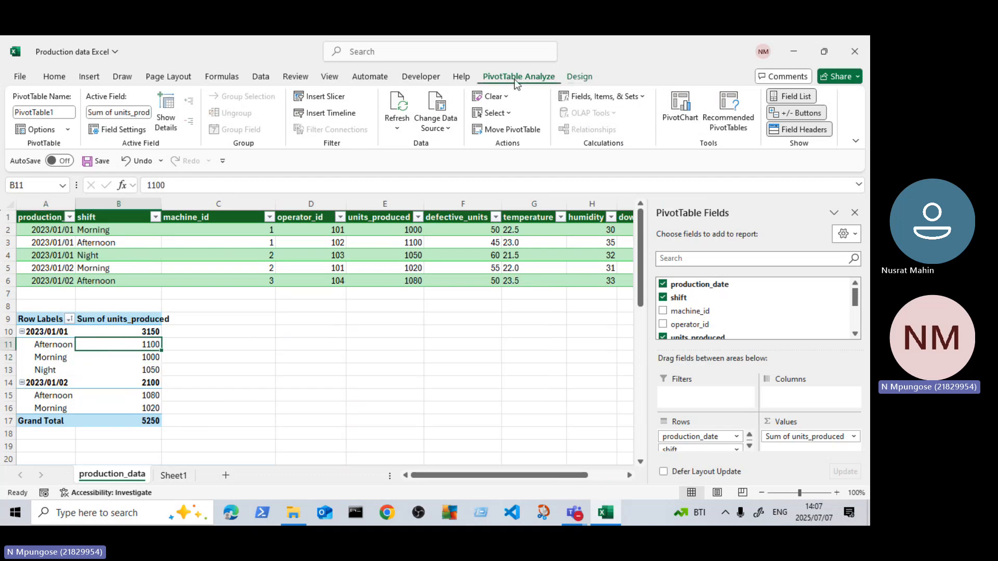
pyautogui.click(260, 372)
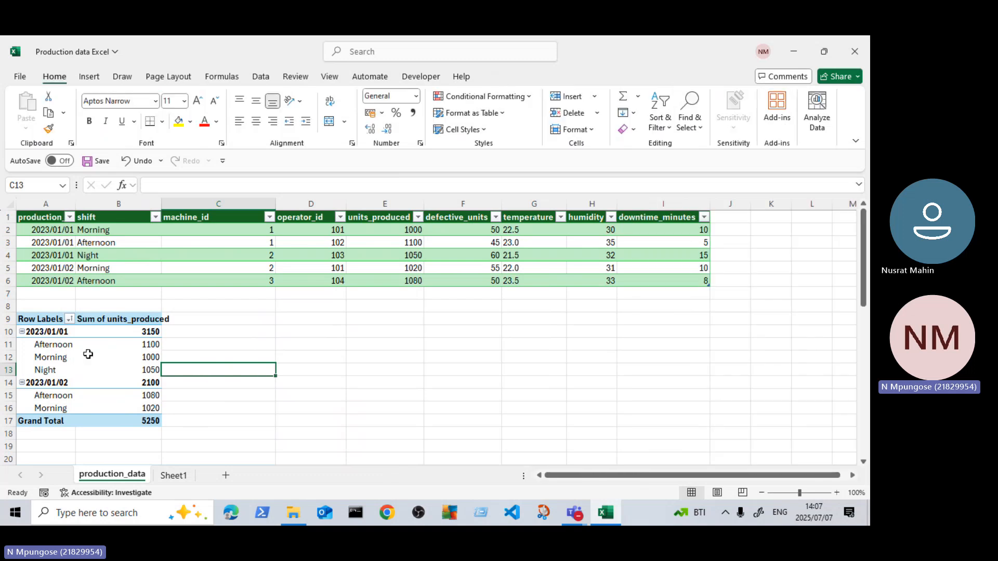
pyautogui.click(89, 354)
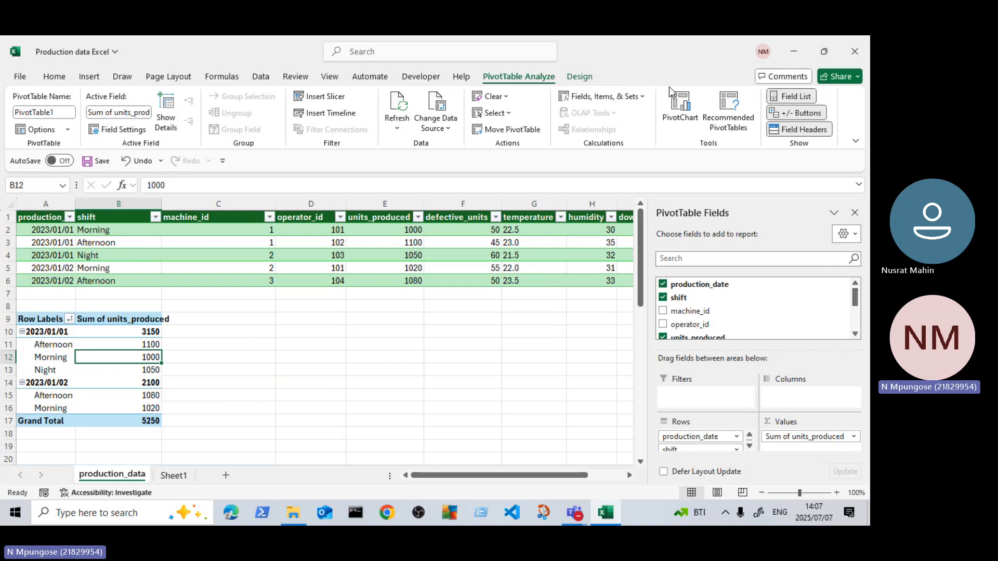
pyautogui.click(685, 109)
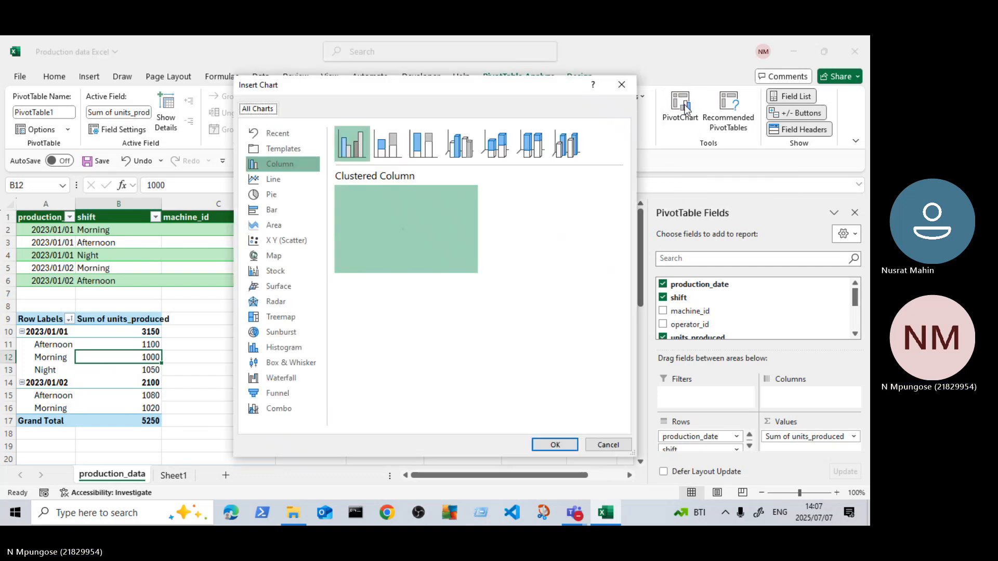
pyautogui.moveTo(409, 240)
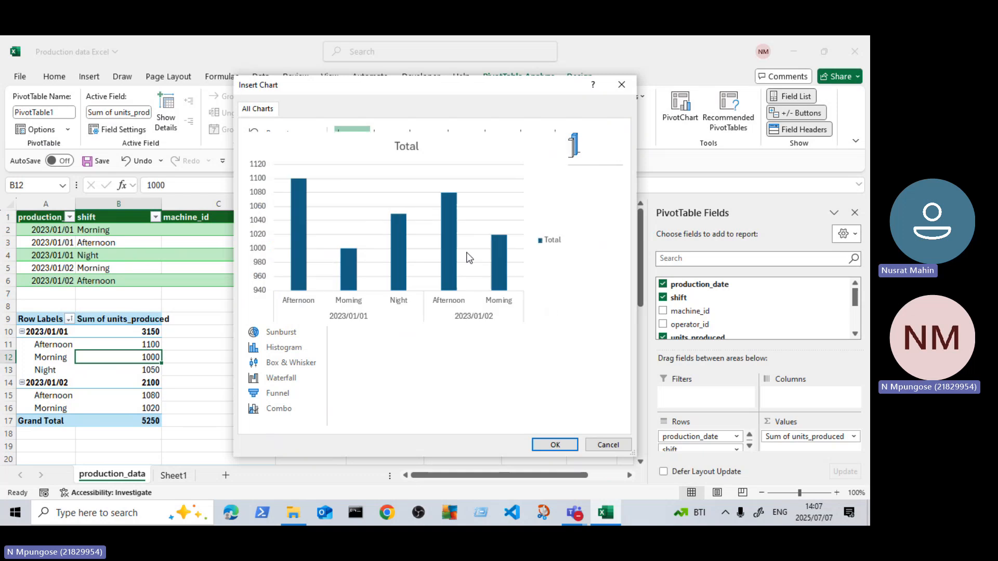
pyautogui.click(552, 450)
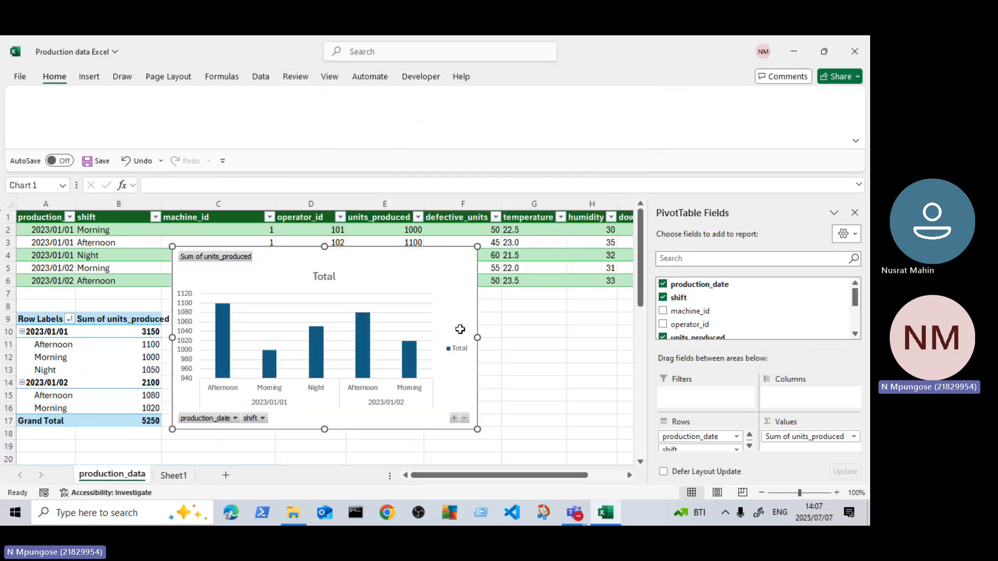
# Step: Shrink the new PivotChart slightly and move it below the source table, beside the date and shift PivotTable
pyautogui.scroll(-1, 460, 330)
pyautogui.click(118, 319)
pyautogui.scroll(1, 504, 318)
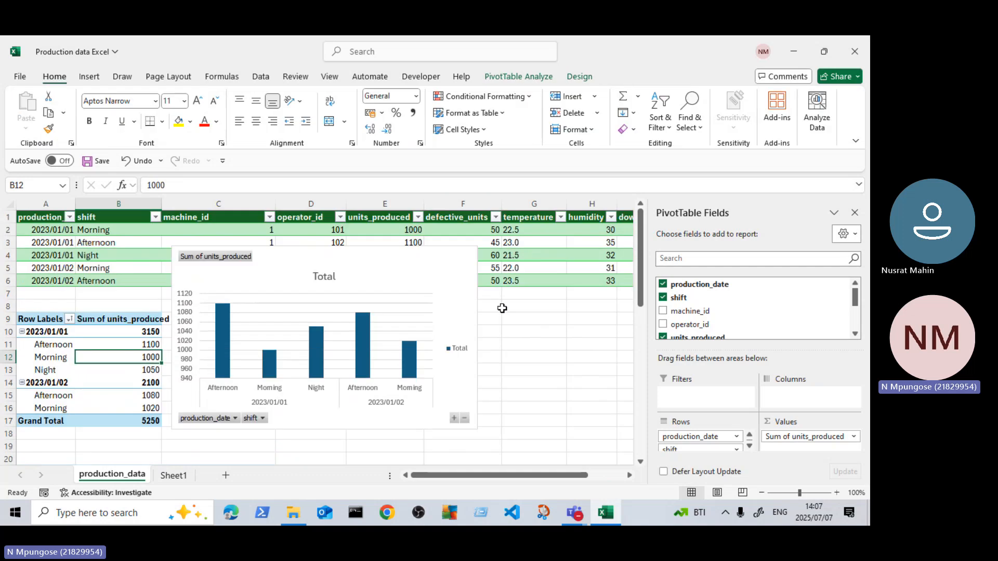
pyautogui.click(469, 253)
pyautogui.moveTo(476, 248); pyautogui.dragTo(462, 264)
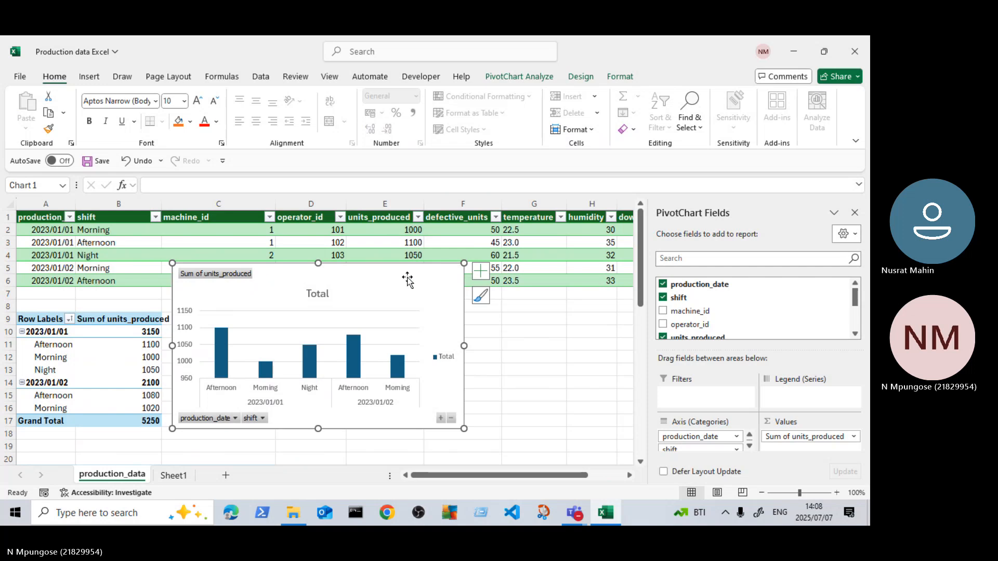
pyautogui.moveTo(405, 281)
pyautogui.mouseDown()
pyautogui.moveTo(472, 308)
pyautogui.moveTo(434, 314)
pyautogui.mouseUp()
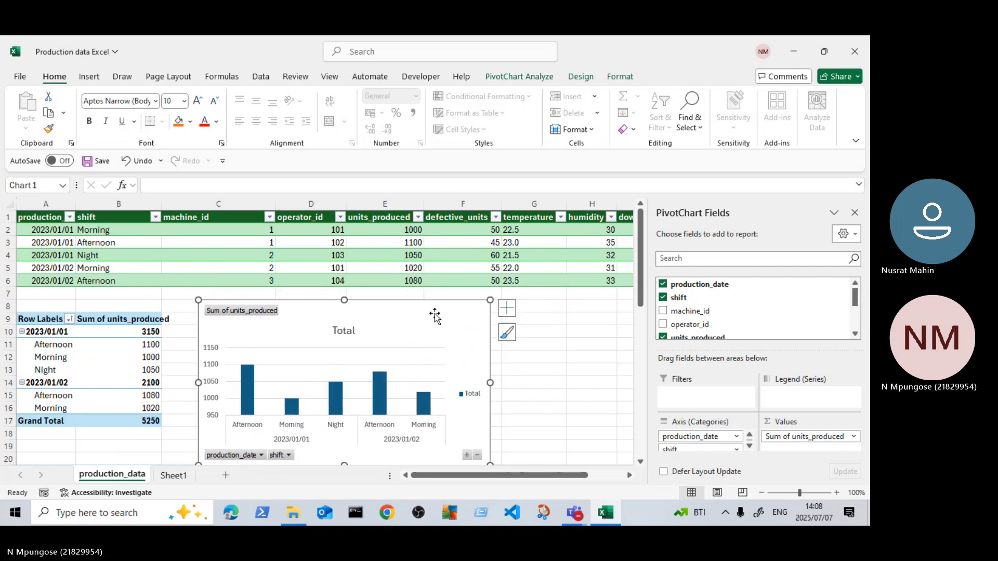
# Step: Replace the PivotChart's title with "Production Date vs Units Produced"
pyautogui.click(349, 333)
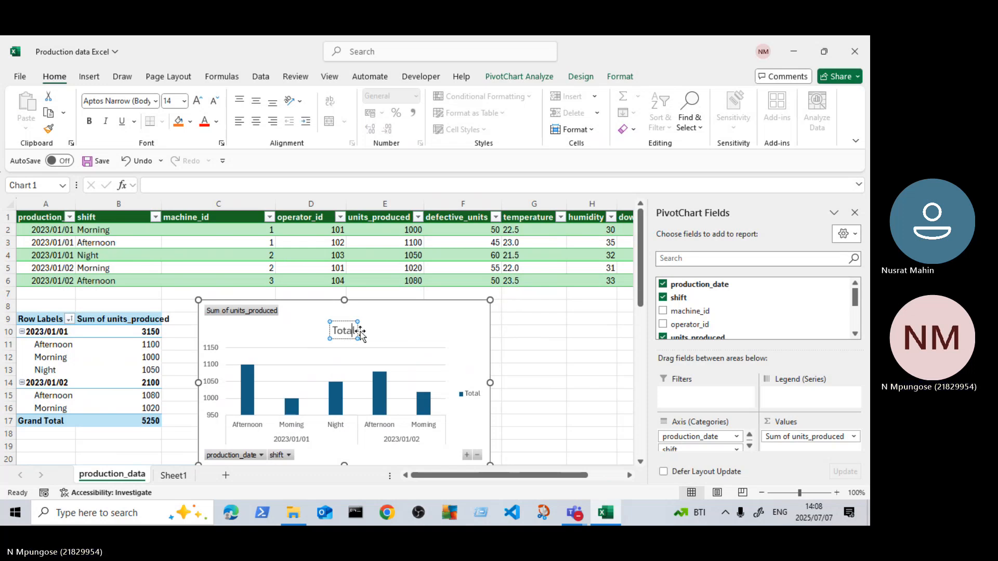
pyautogui.click(356, 331)
pyautogui.doubleClick(356, 331)
pyautogui.press('BackSpace')
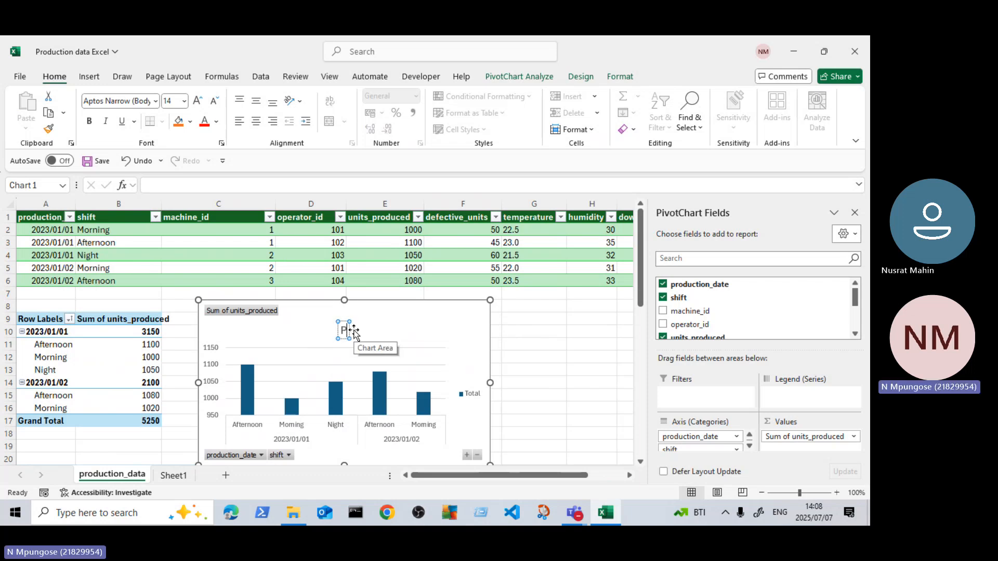
pyautogui.write('Prodyction')
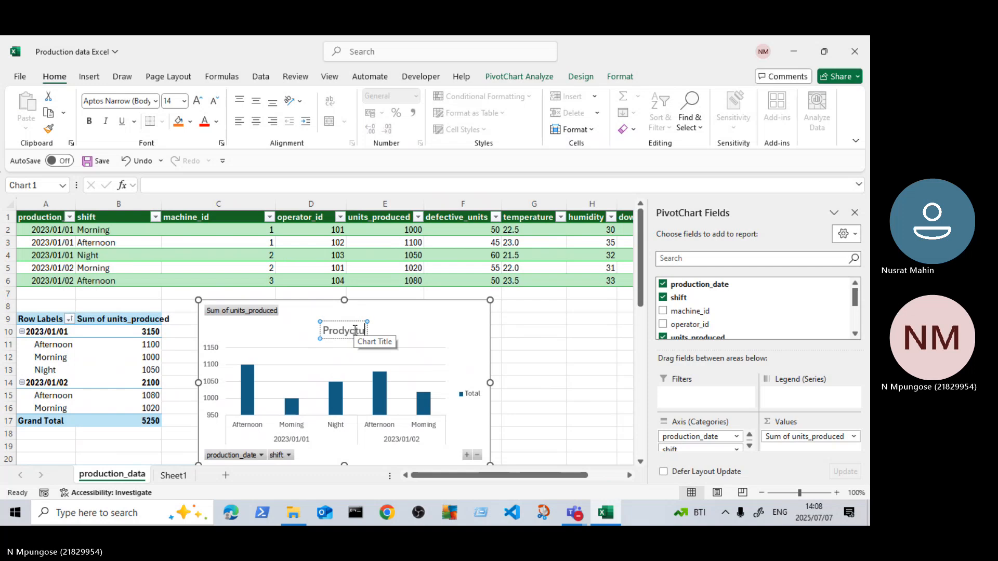
pyautogui.press('BackSpace')
pyautogui.press('BackSpace')
pyautogui.press('BackSpace')
pyautogui.press('BackSpace')
pyautogui.press('BackSpace')
pyautogui.press('BackSpace')
pyautogui.write('uct')
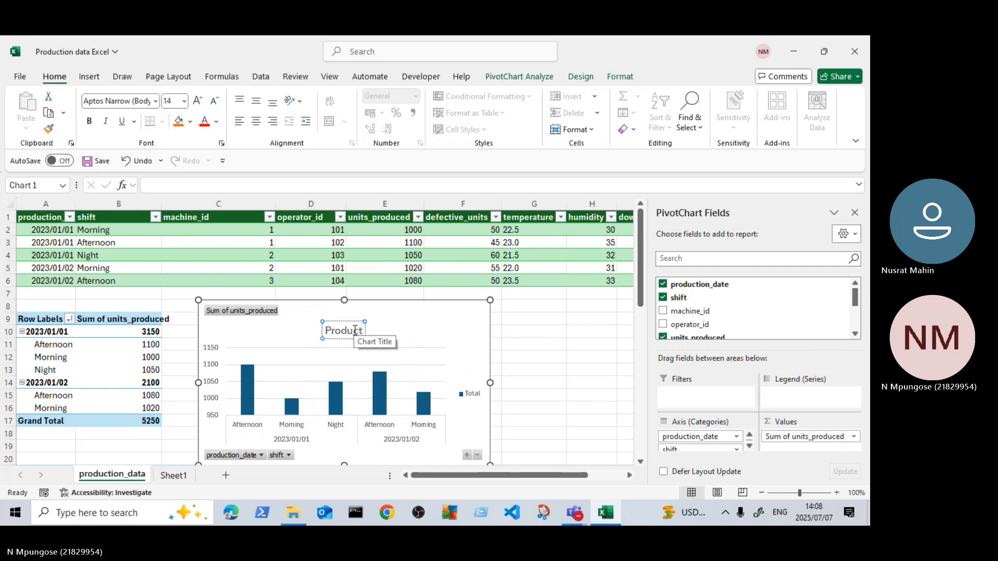
pyautogui.write('ion Dt')
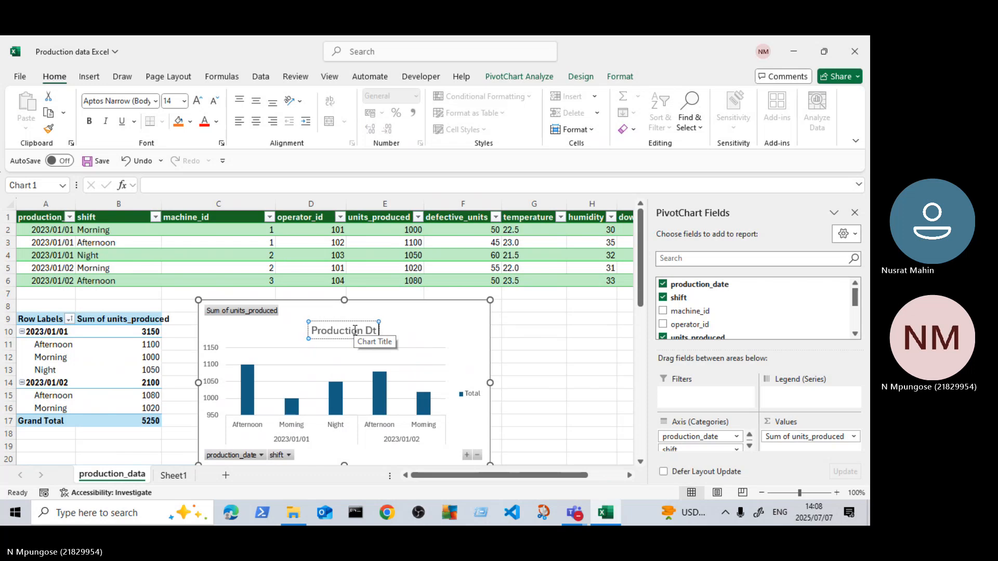
pyautogui.press('BackSpace')
pyautogui.write('ate vs')
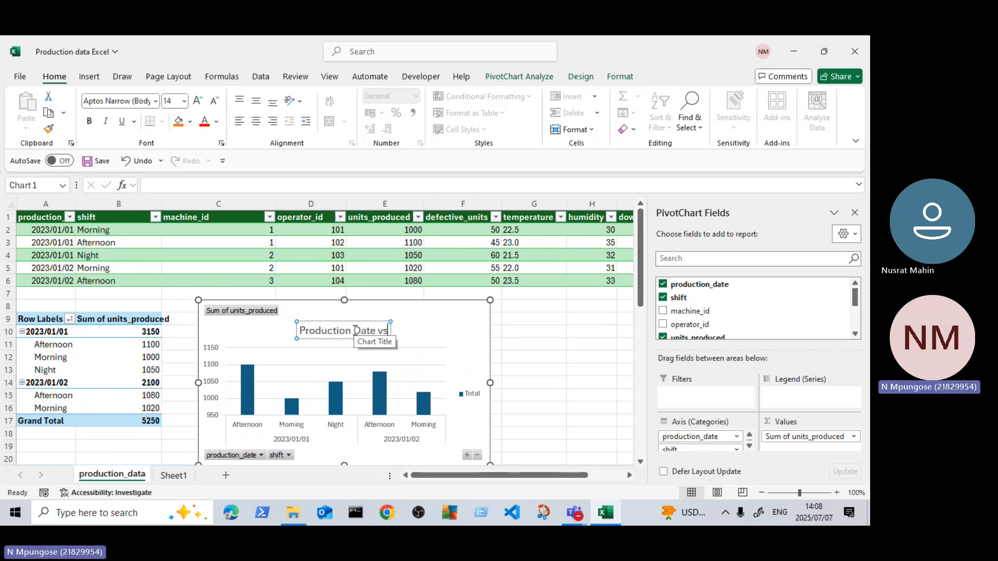
pyautogui.write(' U')
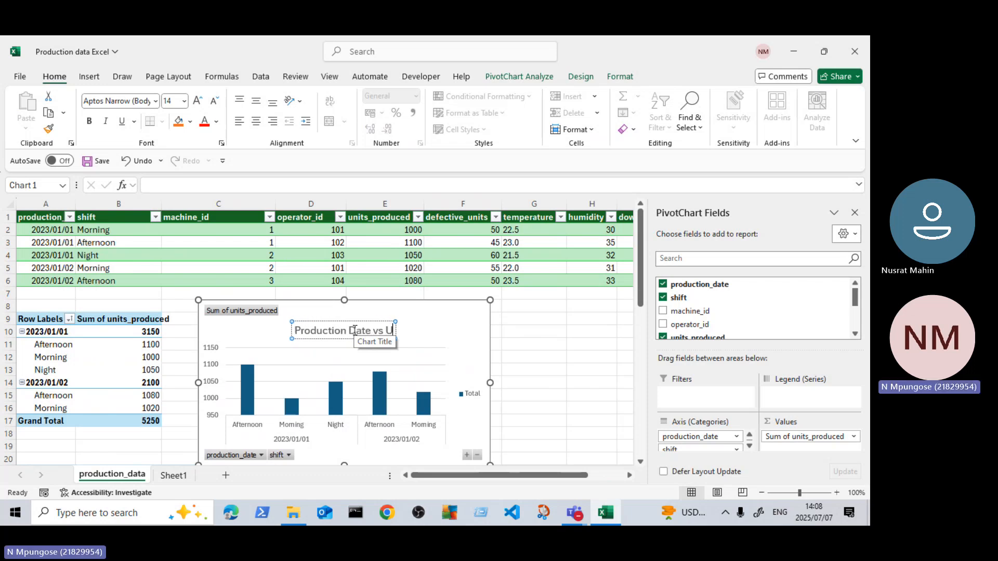
pyautogui.write('nits Pr')
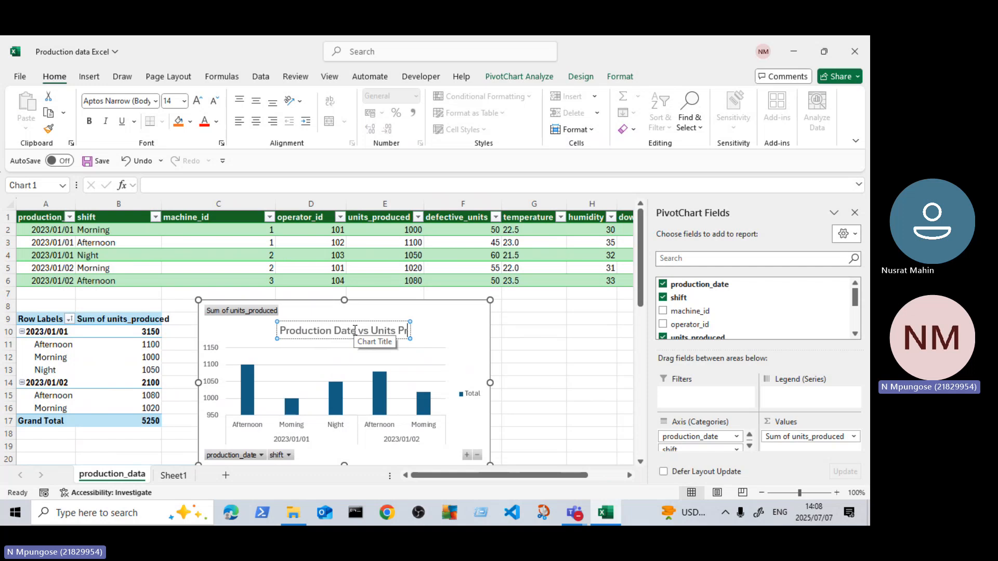
pyautogui.write('oduces')
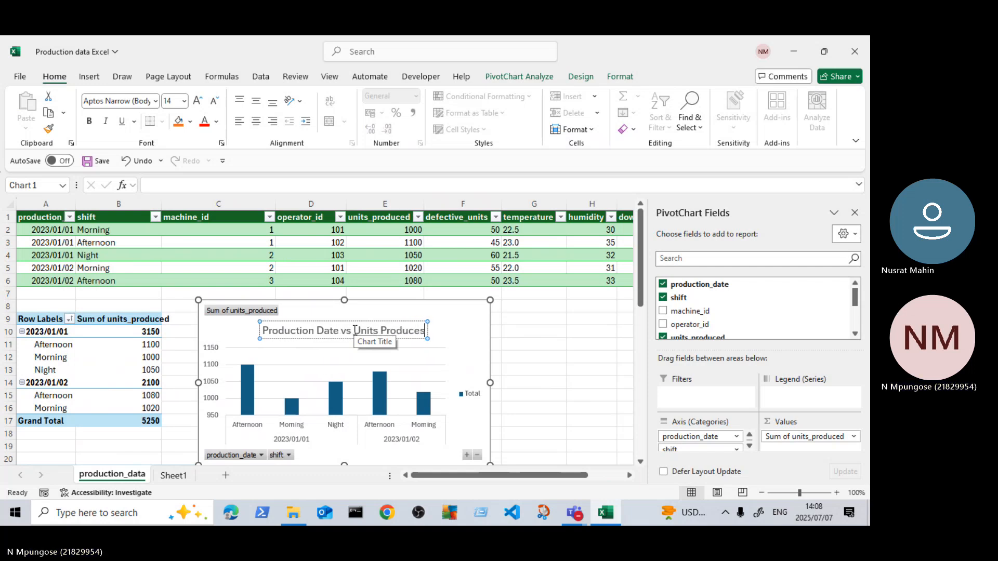
pyautogui.press('BackSpace')
pyautogui.write('d')
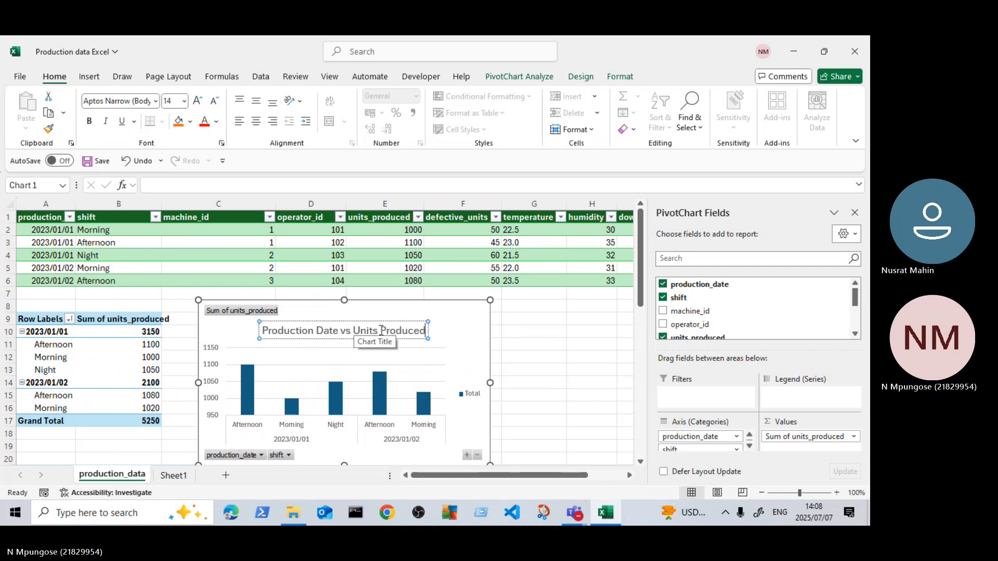
# Step: Add data labels to the columns of the "Production Date vs Units Produced" PivotChart
pyautogui.click(537, 359)
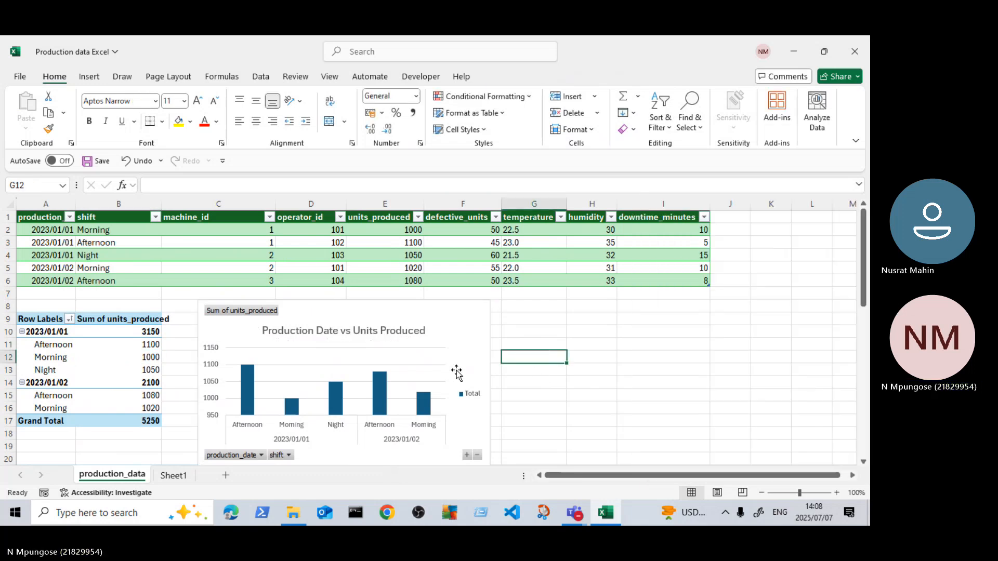
pyautogui.click(448, 349)
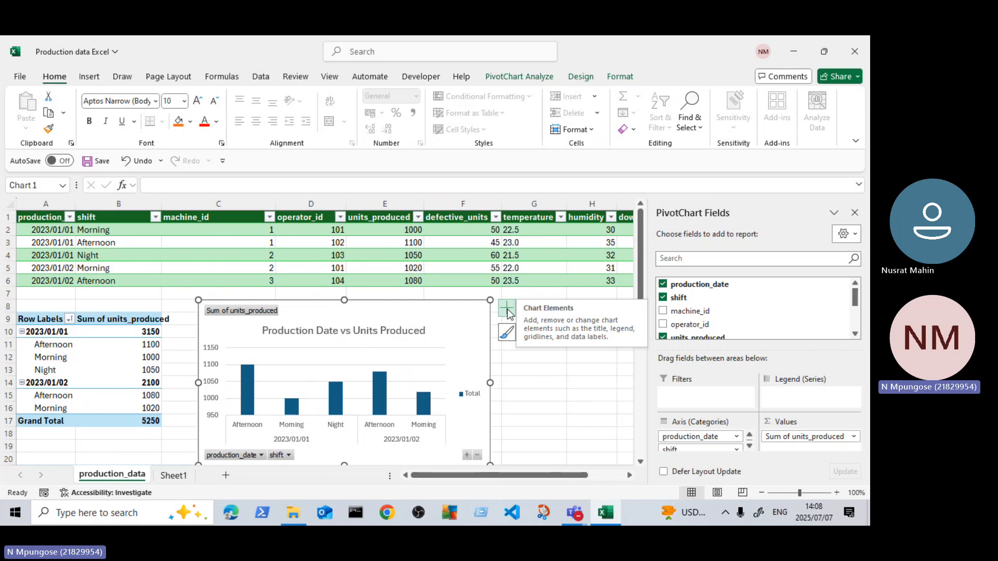
pyautogui.click(508, 310)
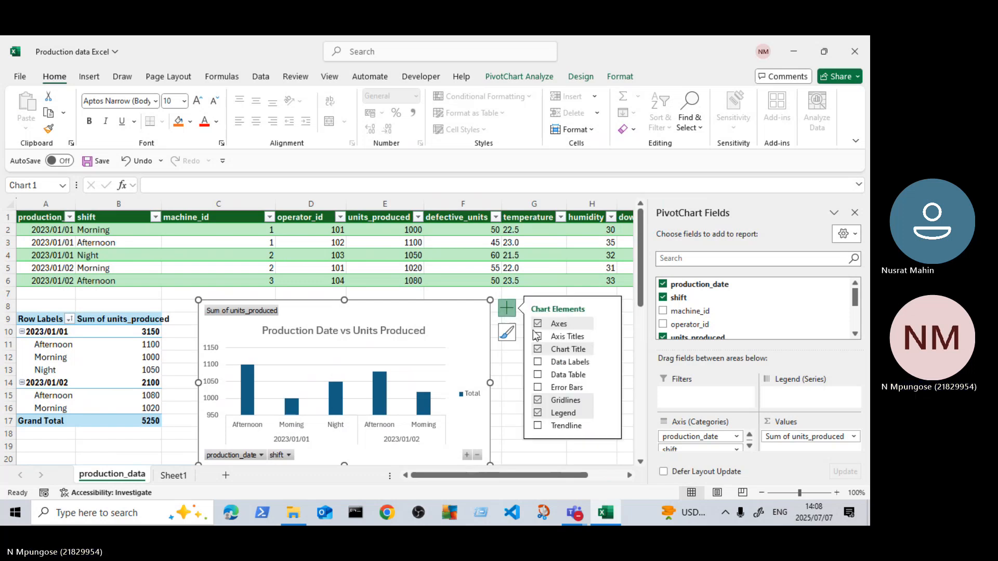
pyautogui.click(538, 362)
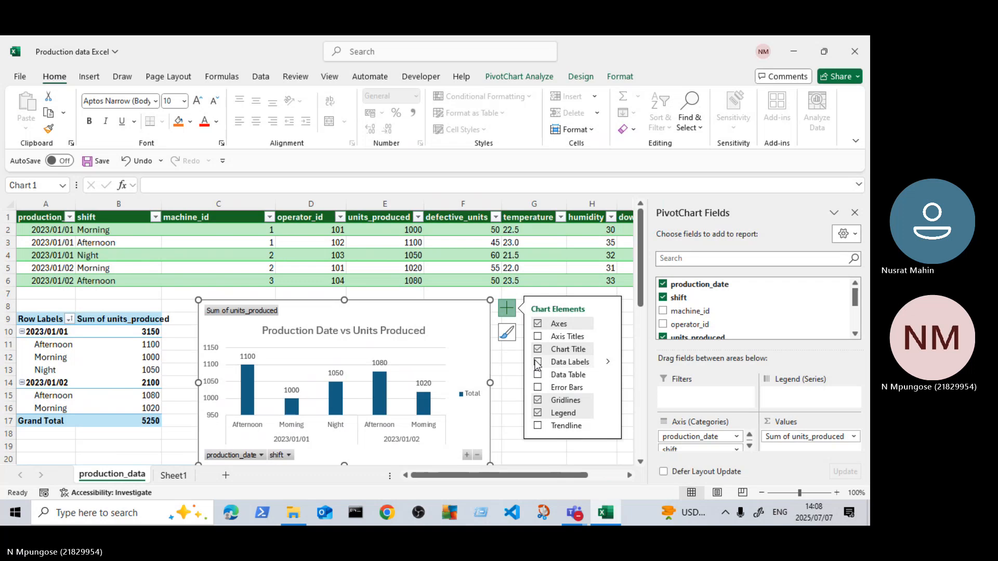
pyautogui.click(513, 382)
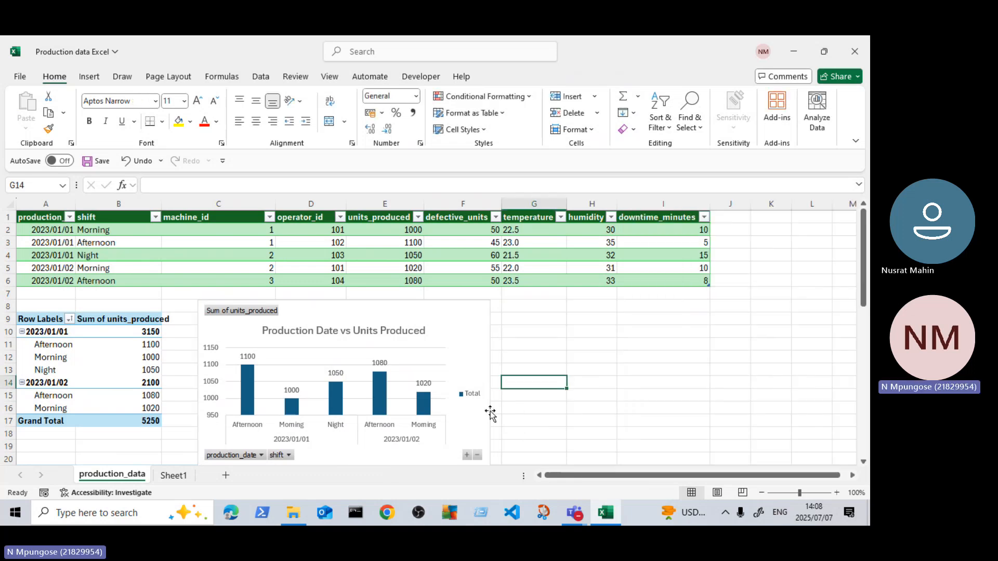
# Step: Examine the PivotChart's available chart elements and compare its columns with the PivotTable and the source table
pyautogui.scroll(-1, 502, 411)
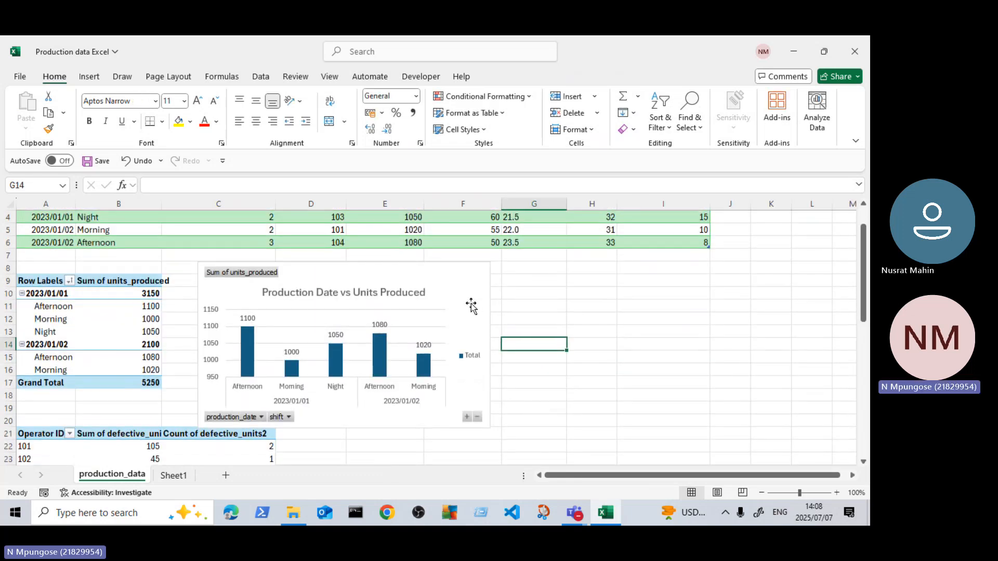
pyautogui.click(471, 306)
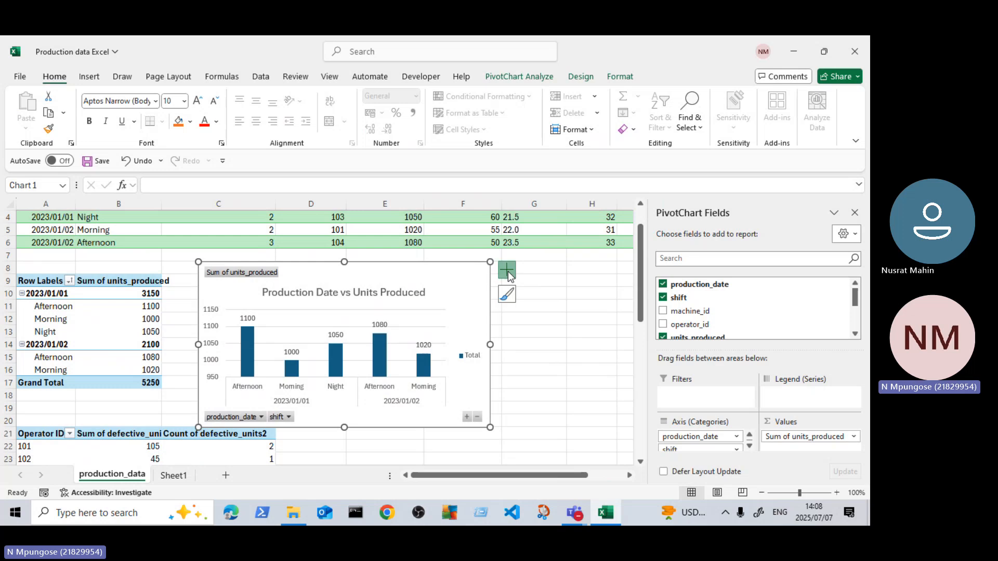
pyautogui.click(508, 271)
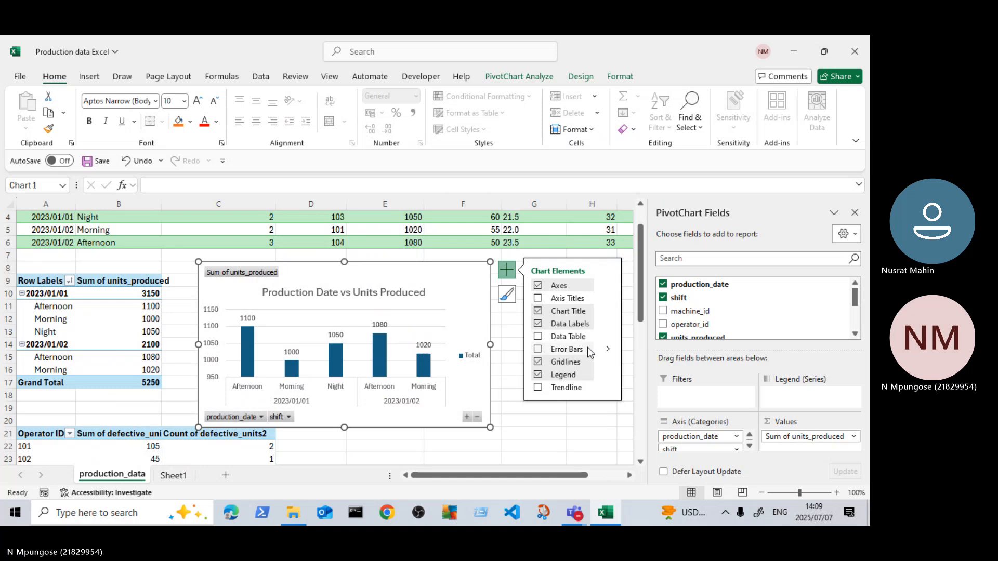
pyautogui.click(571, 439)
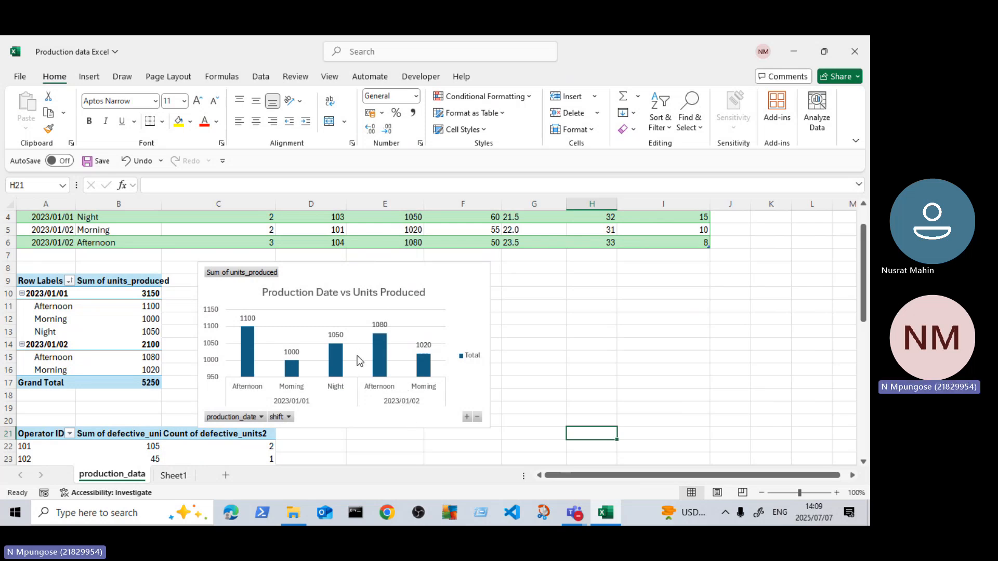
pyautogui.scroll(-1, 359, 361)
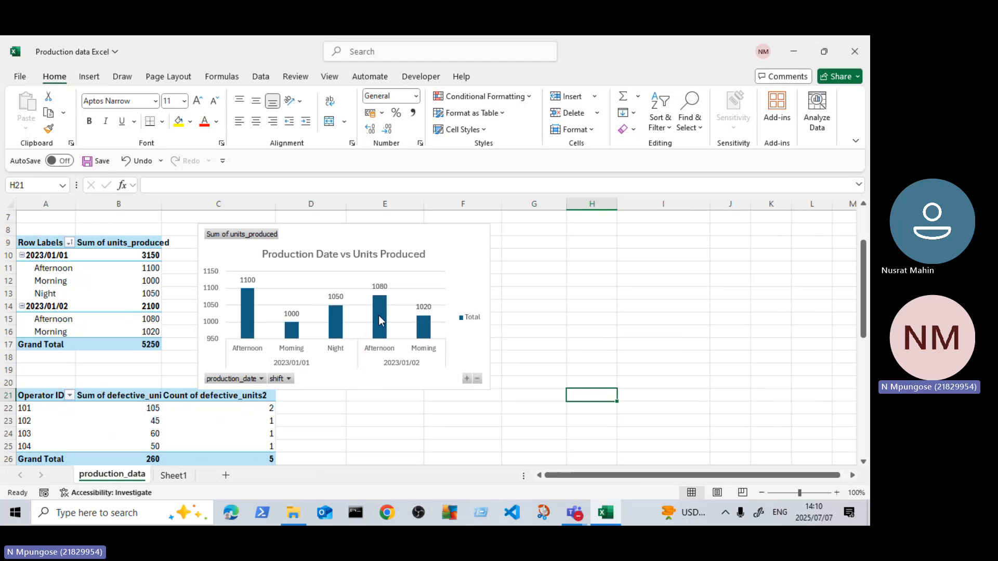
pyautogui.scroll(2, 382, 314)
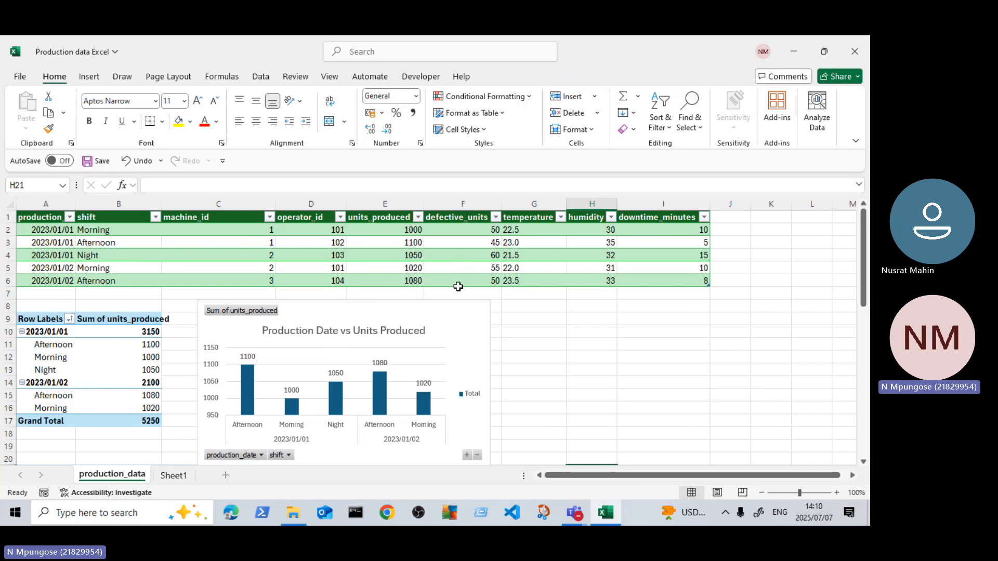
pyautogui.scroll(-1, 395, 265)
pyautogui.click(337, 255)
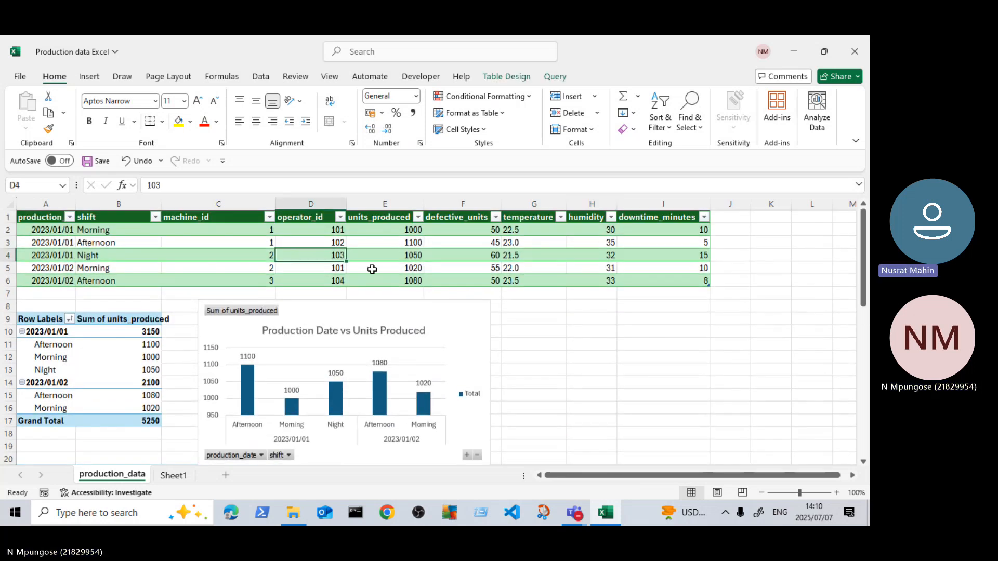
pyautogui.click(669, 345)
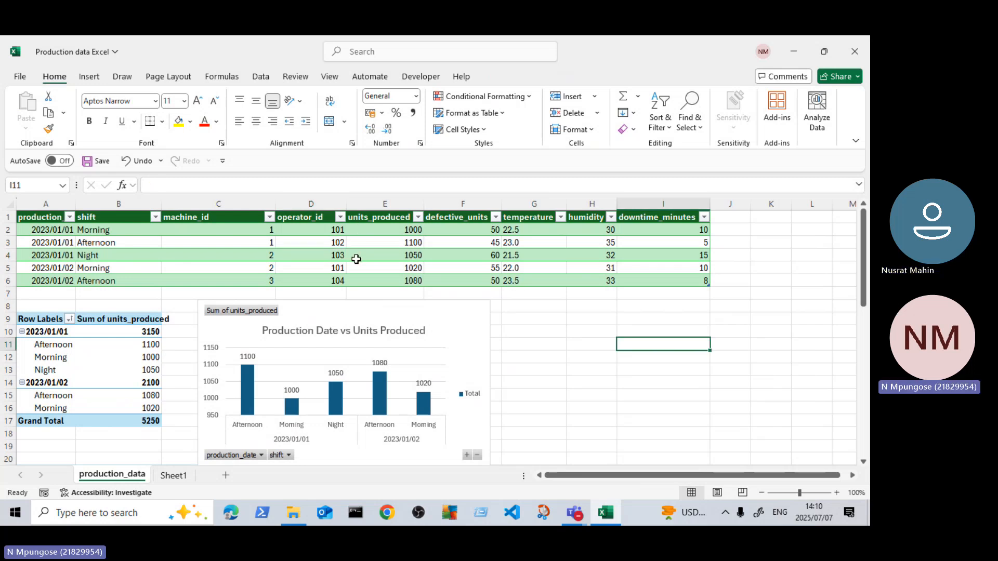
pyautogui.click(368, 244)
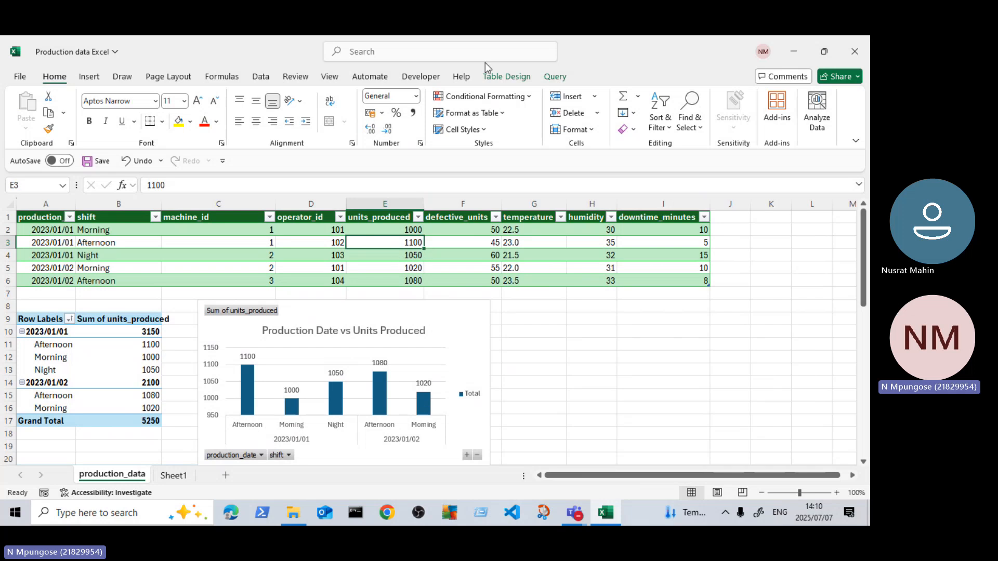
pyautogui.click(493, 77)
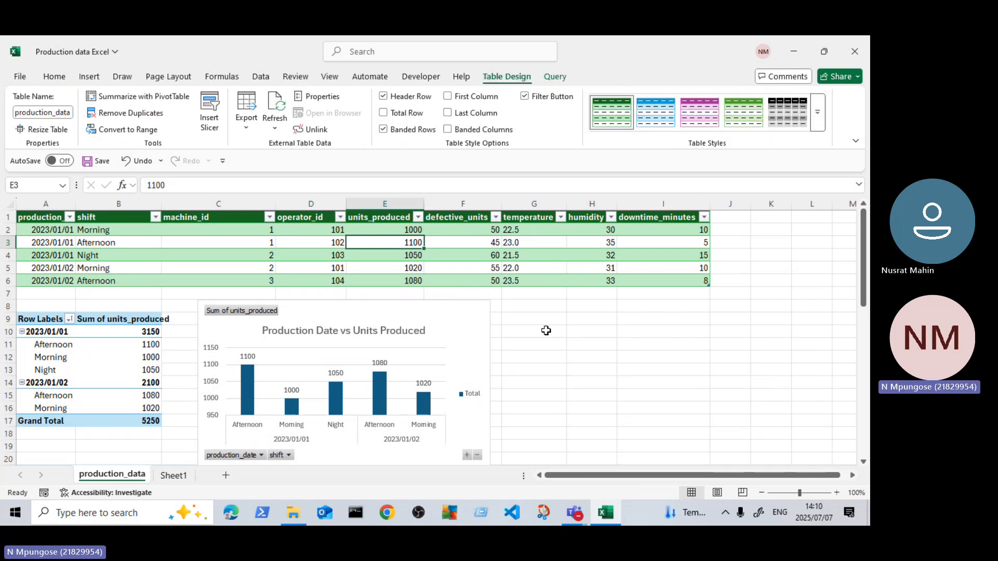
pyautogui.click(662, 426)
# Step: Insert a 2-D Clustered Column chart based on the production data source table and make it taller and wider
pyautogui.click(333, 268)
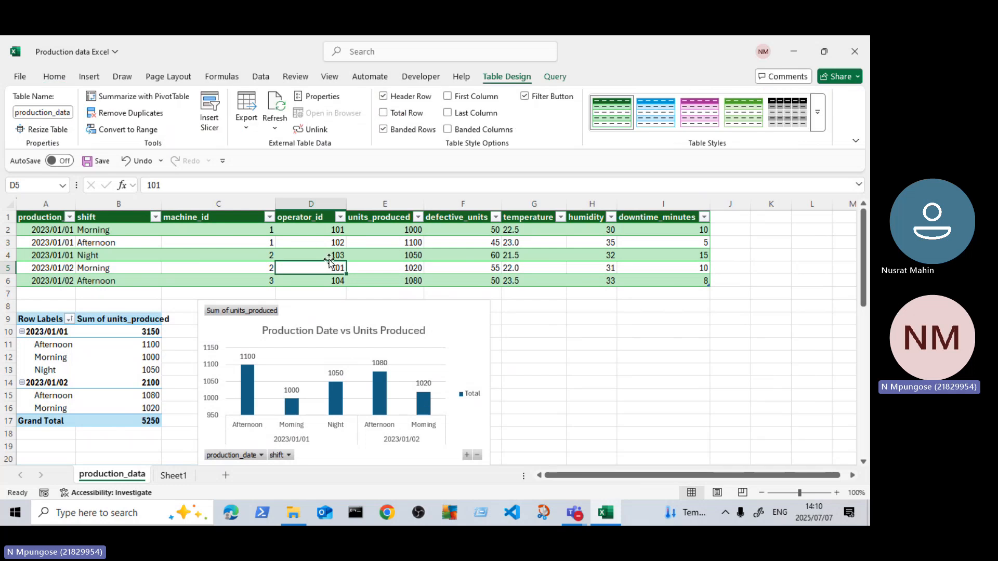
pyautogui.click(91, 77)
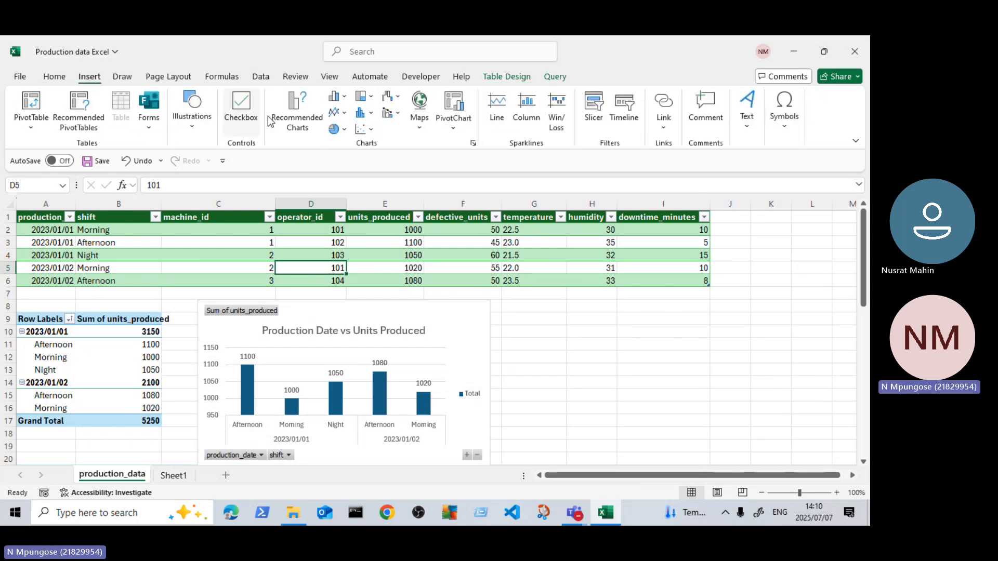
pyautogui.click(371, 119)
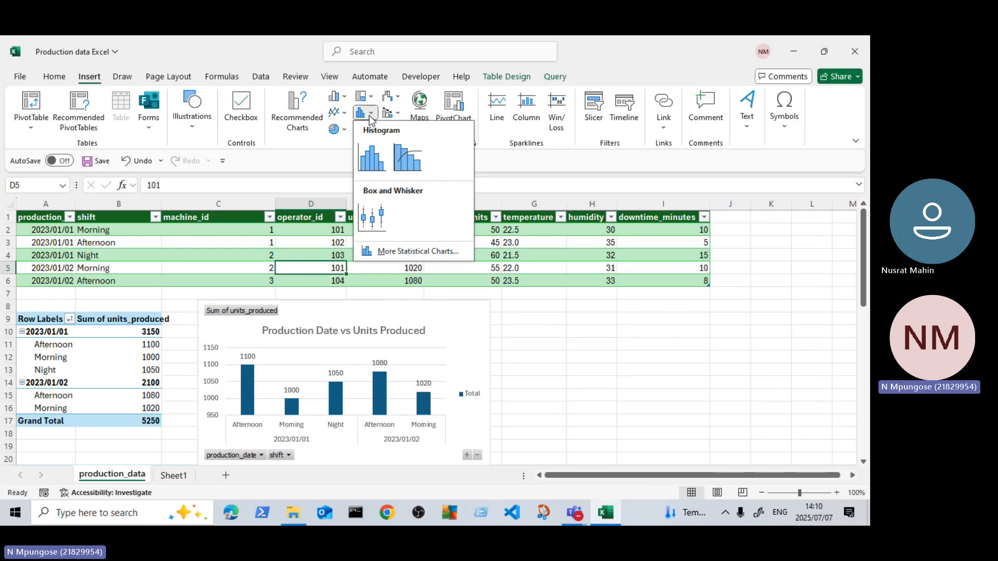
pyautogui.click(605, 513)
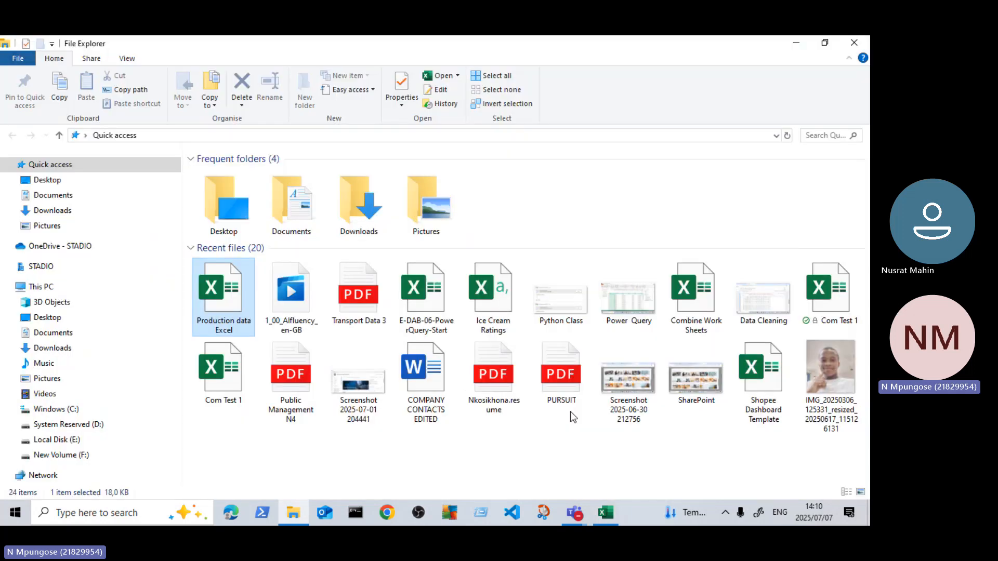
pyautogui.click(797, 43)
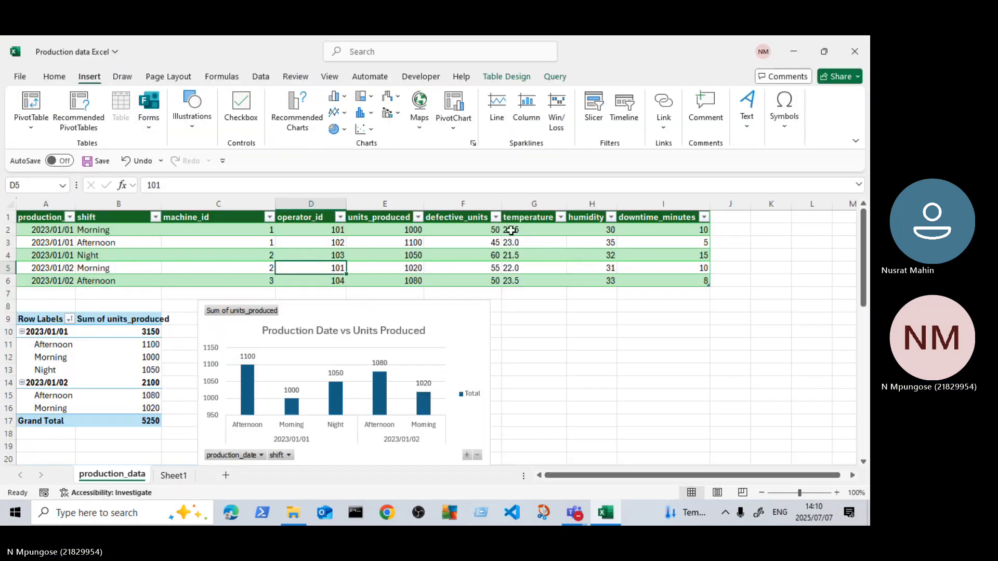
pyautogui.click(345, 98)
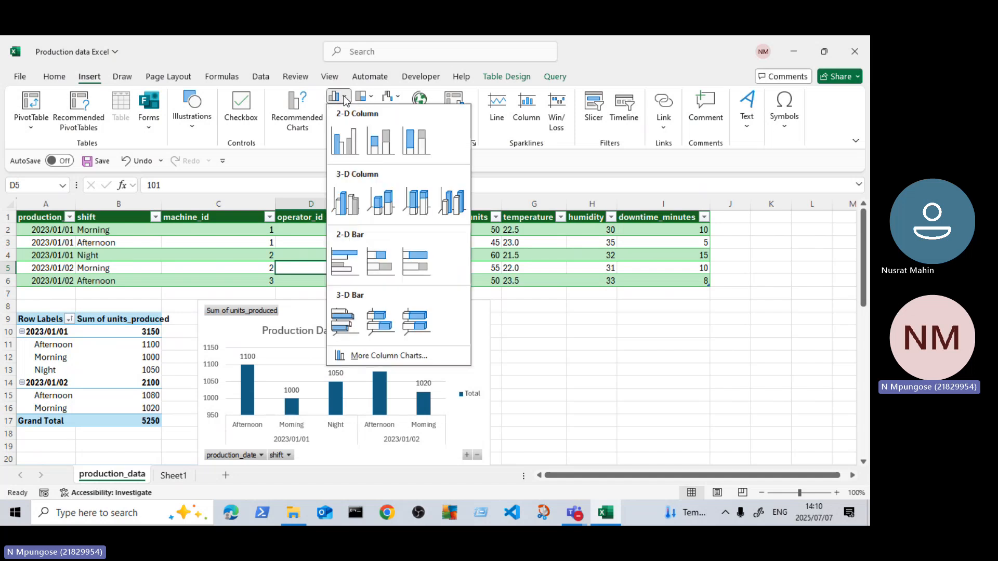
pyautogui.click(343, 147)
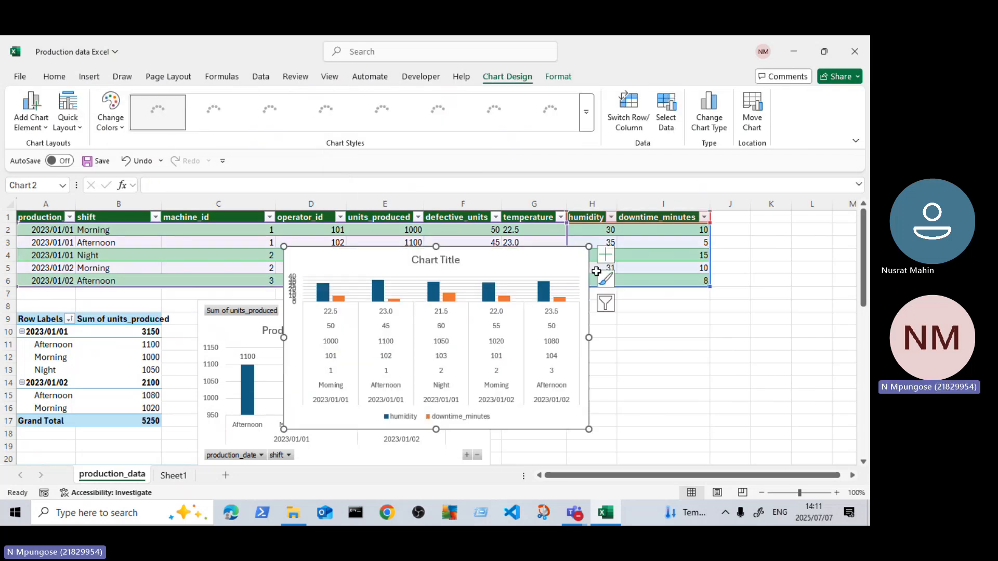
pyautogui.moveTo(586, 247); pyautogui.dragTo(583, 212)
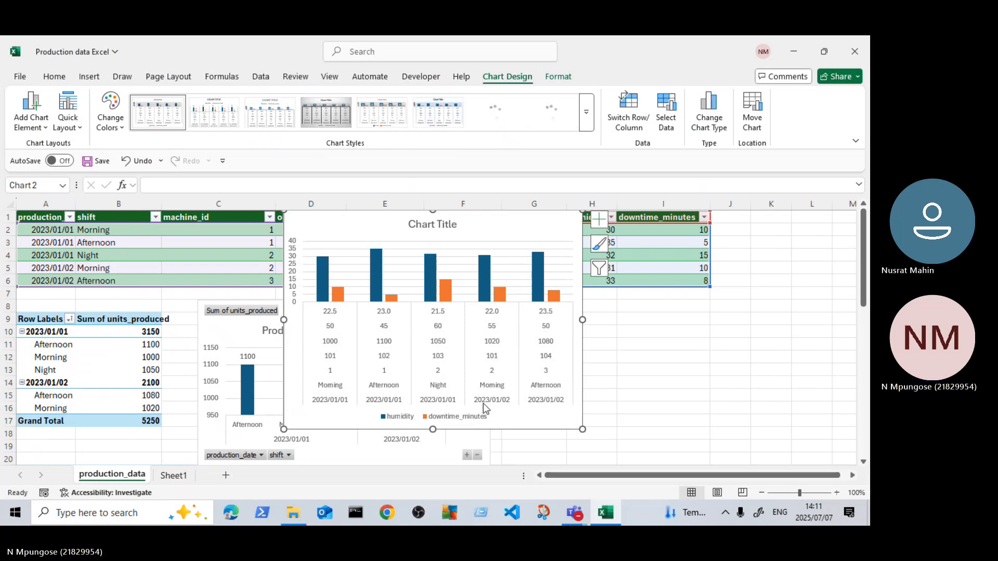
pyautogui.moveTo(583, 319); pyautogui.dragTo(648, 320)
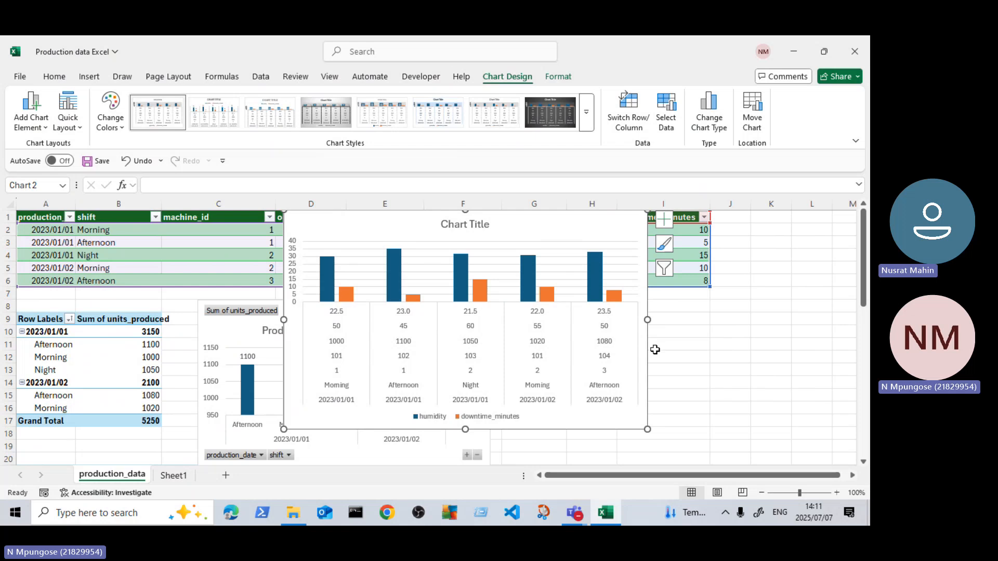
# Step: Turn on data labels for the new column chart, and try axis titles before removing them again
pyautogui.click(663, 222)
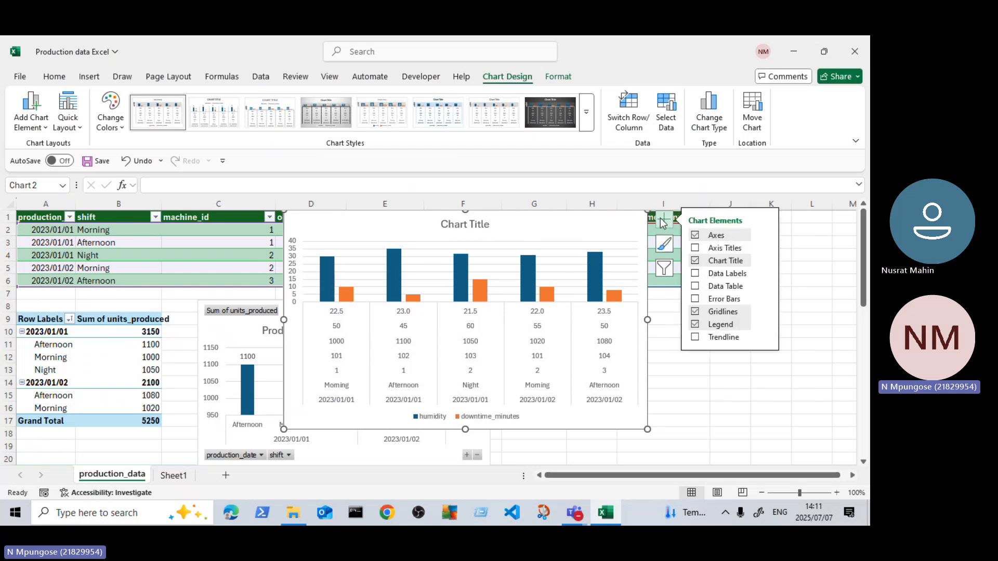
pyautogui.click(695, 274)
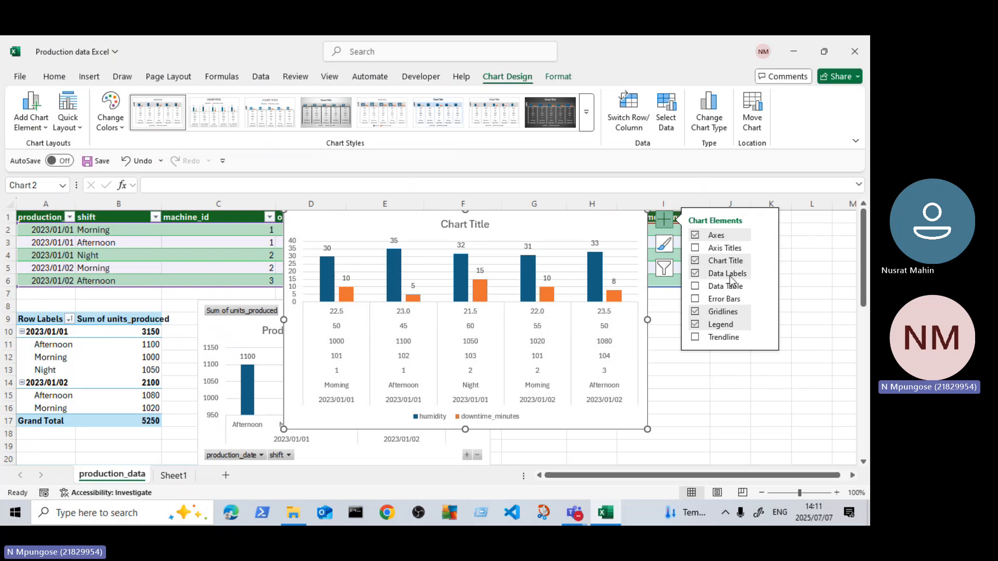
pyautogui.click(695, 248)
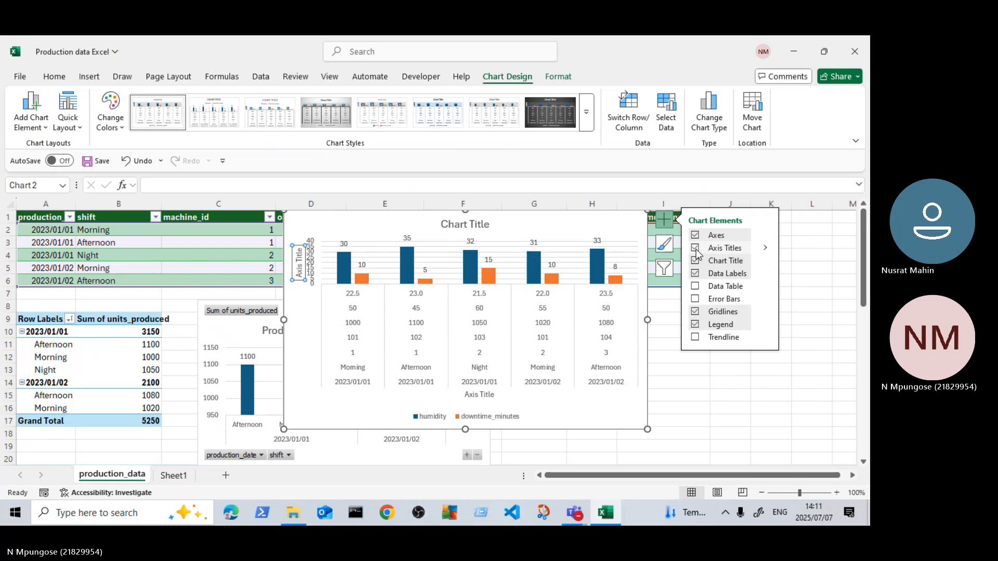
pyautogui.click(697, 252)
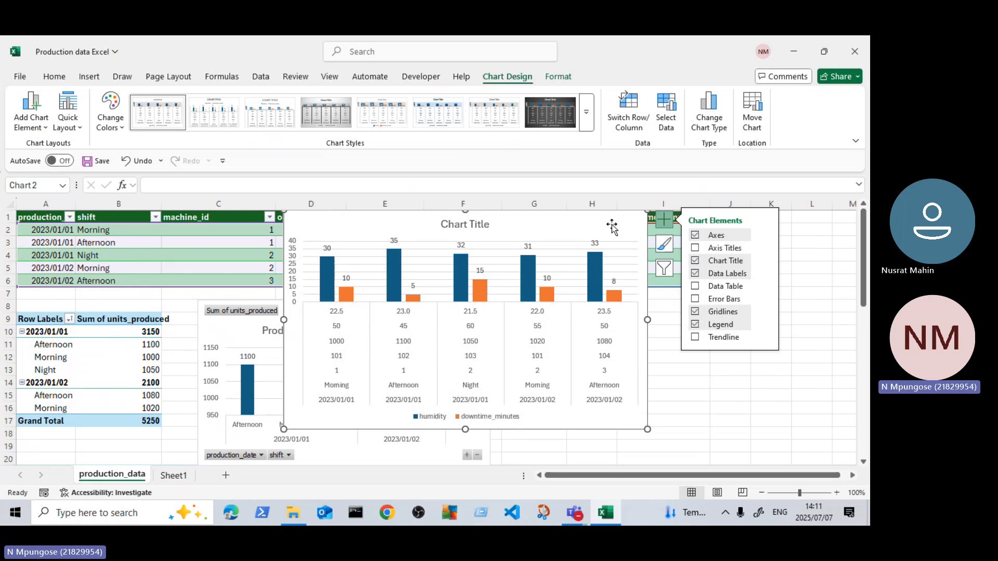
# Step: Try moving the new column chart below the source table and undo the move
pyautogui.moveTo(612, 226); pyautogui.dragTo(661, 307)
pyautogui.scroll(-2, 645, 364)
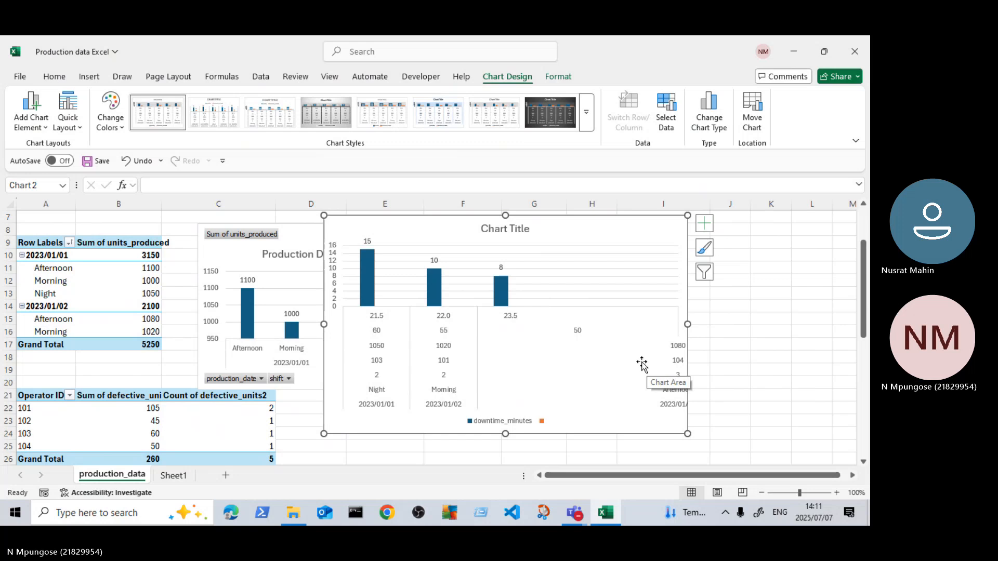
pyautogui.hotkey('ctrl', 'z')
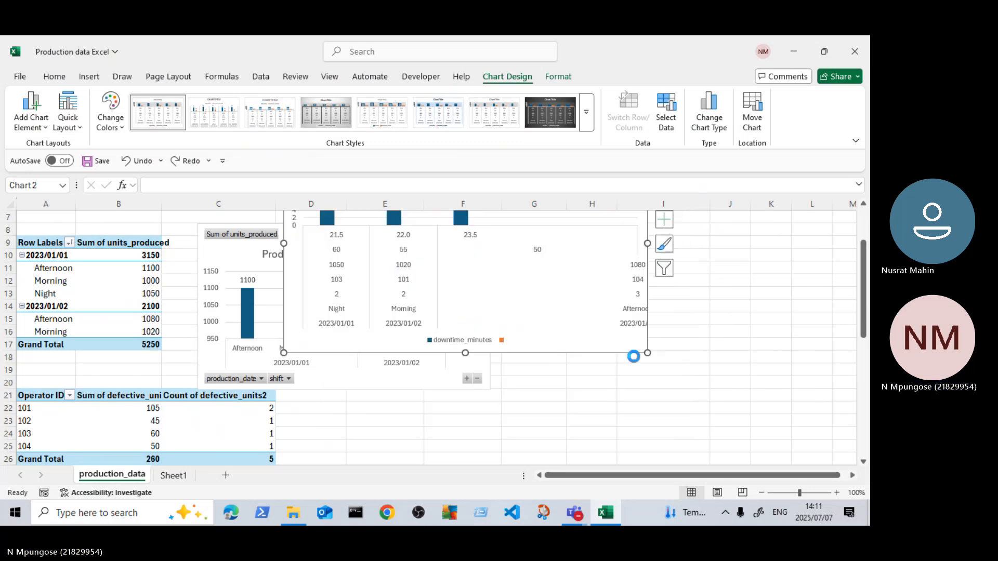
# Step: Move the new column chart just below the source table so that it overlaps the PivotChart, and review its category axis
pyautogui.scroll(2, 584, 330)
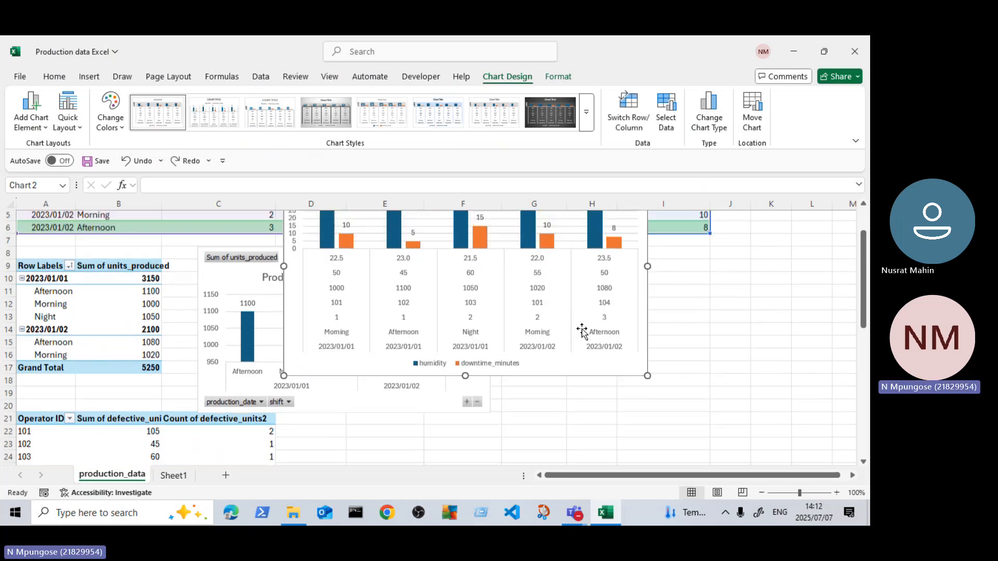
pyautogui.moveTo(585, 226); pyautogui.dragTo(525, 223)
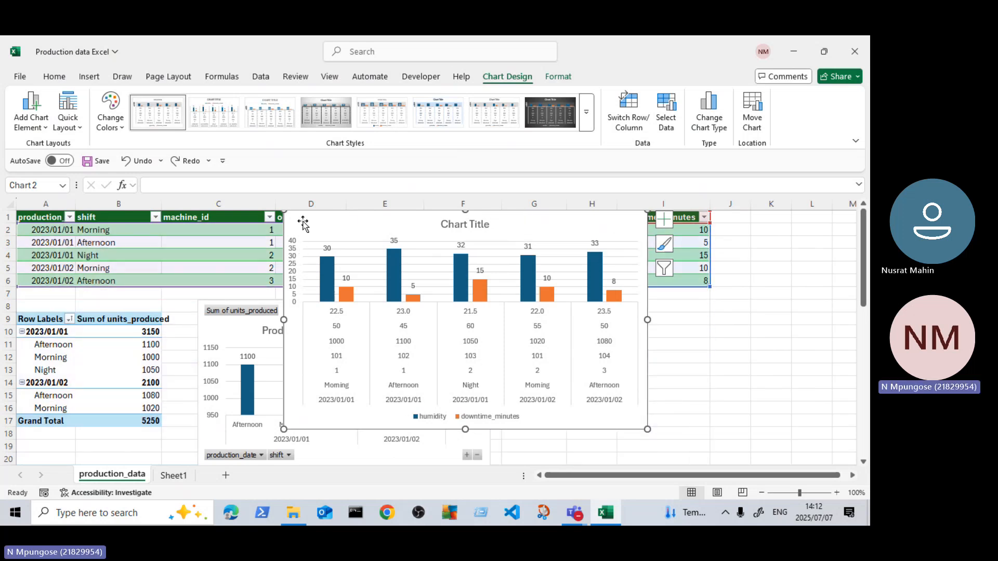
pyautogui.moveTo(303, 224); pyautogui.dragTo(495, 314)
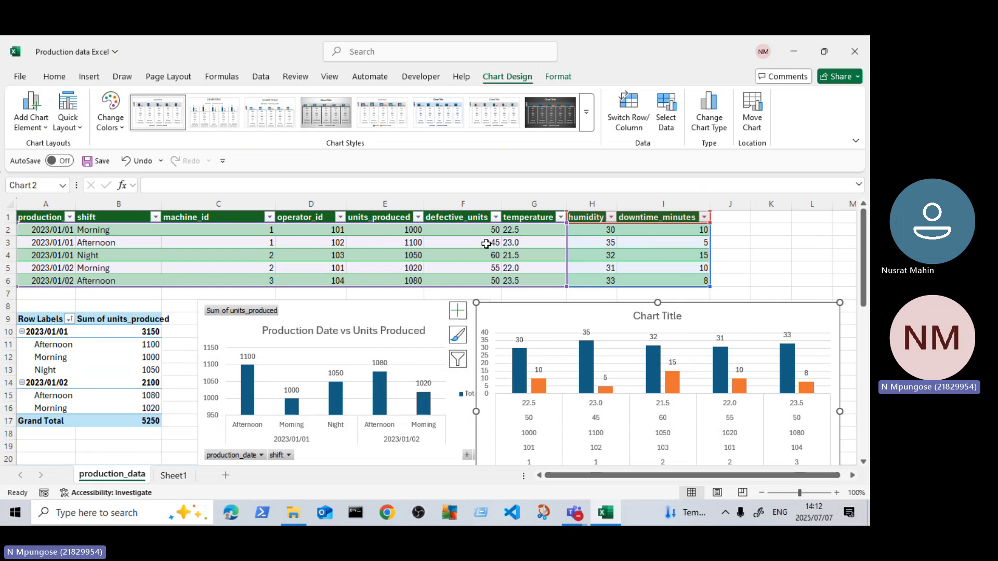
pyautogui.moveTo(548, 310)
pyautogui.mouseDown()
pyautogui.moveTo(367, 276)
pyautogui.moveTo(313, 297)
pyautogui.mouseUp()
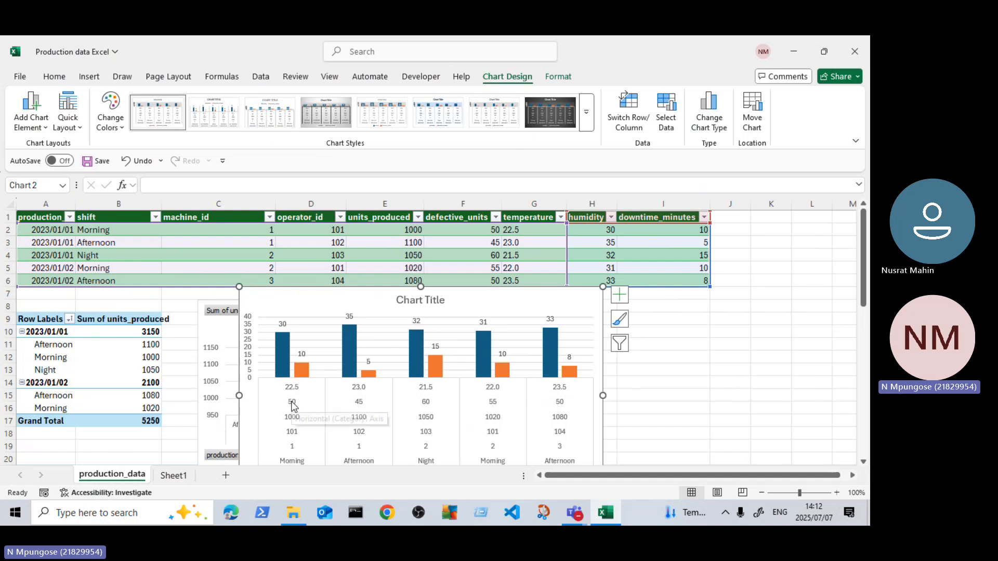
pyautogui.scroll(-1, 296, 416)
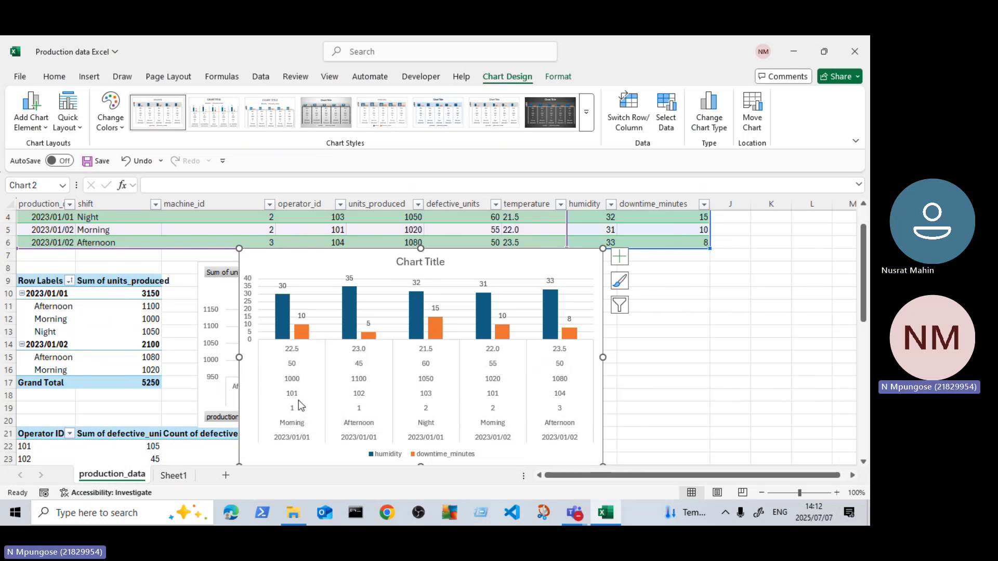
pyautogui.scroll(1, 300, 406)
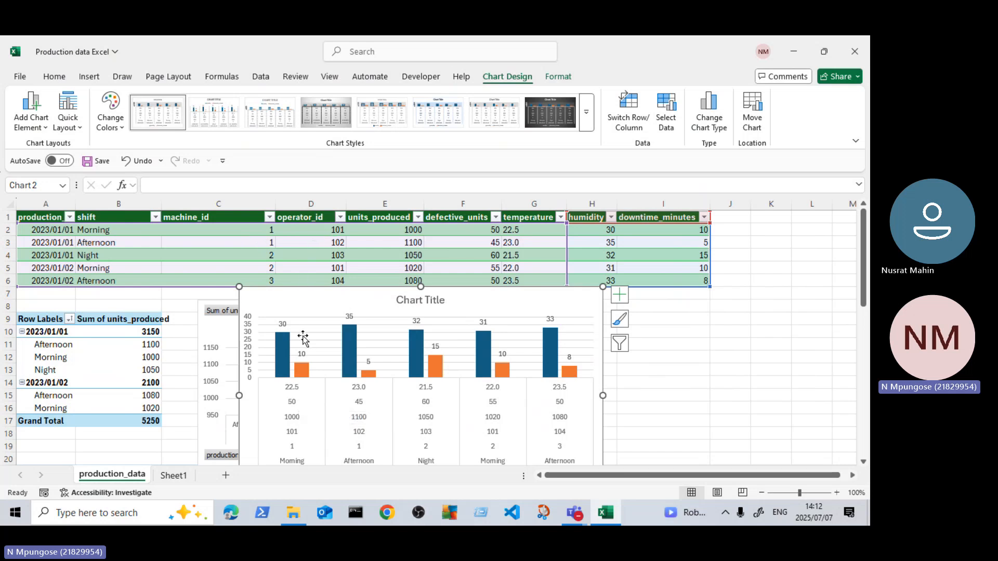
# Step: Review the new clustered column chart against the source table, then cut the chart from the worksheet
pyautogui.scroll(-1, 303, 374)
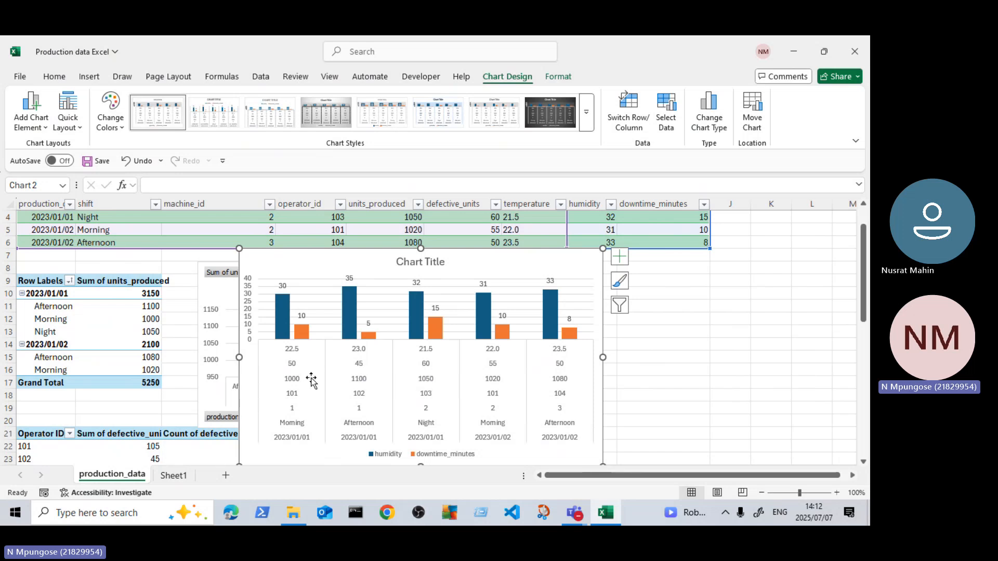
pyautogui.scroll(1, 312, 382)
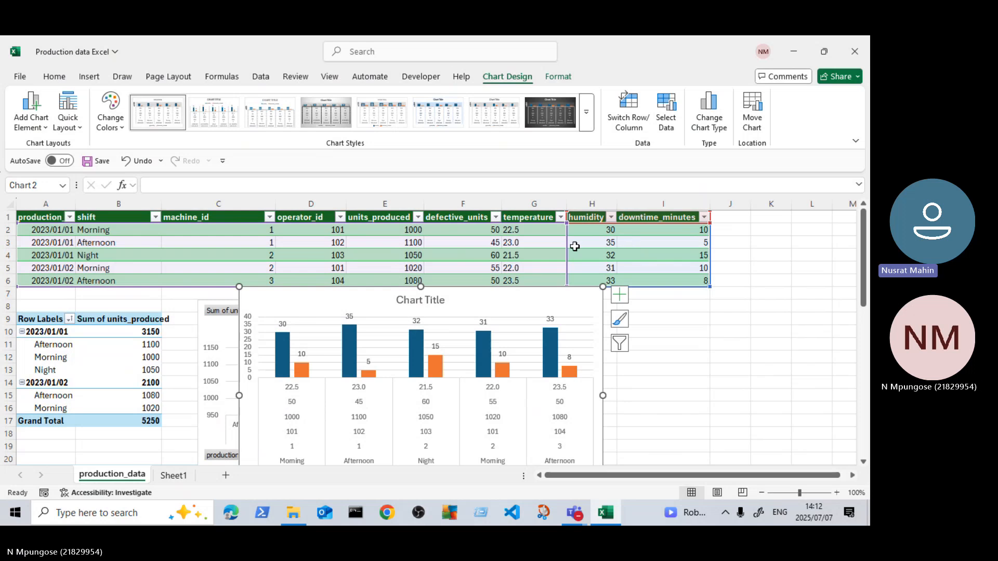
pyautogui.scroll(-2, 442, 333)
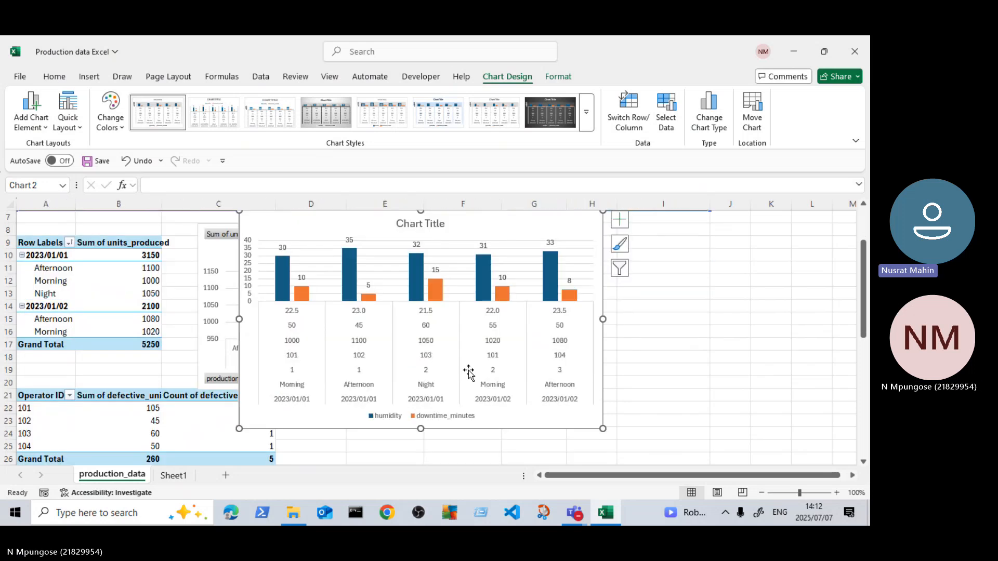
pyautogui.scroll(1, 572, 359)
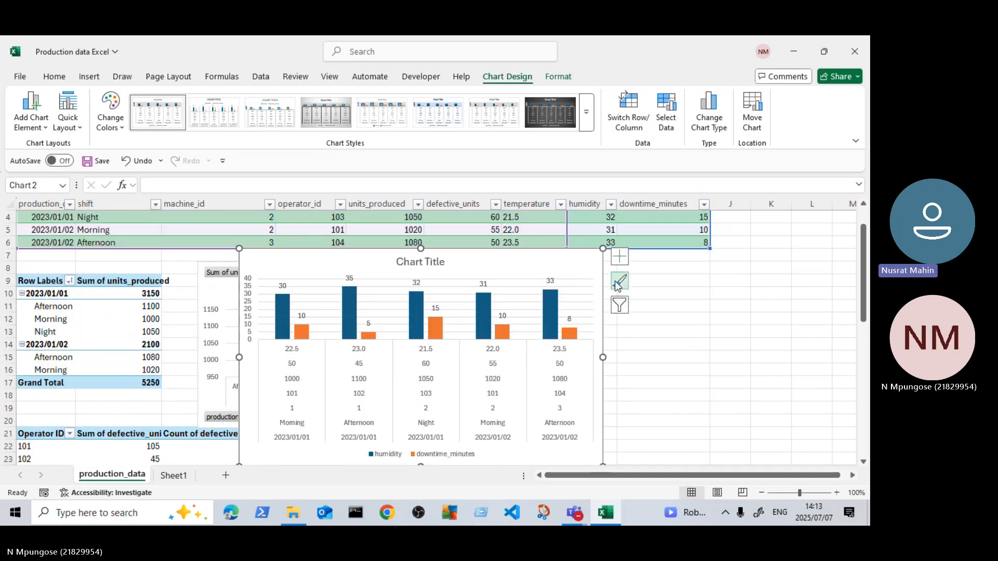
pyautogui.click(620, 266)
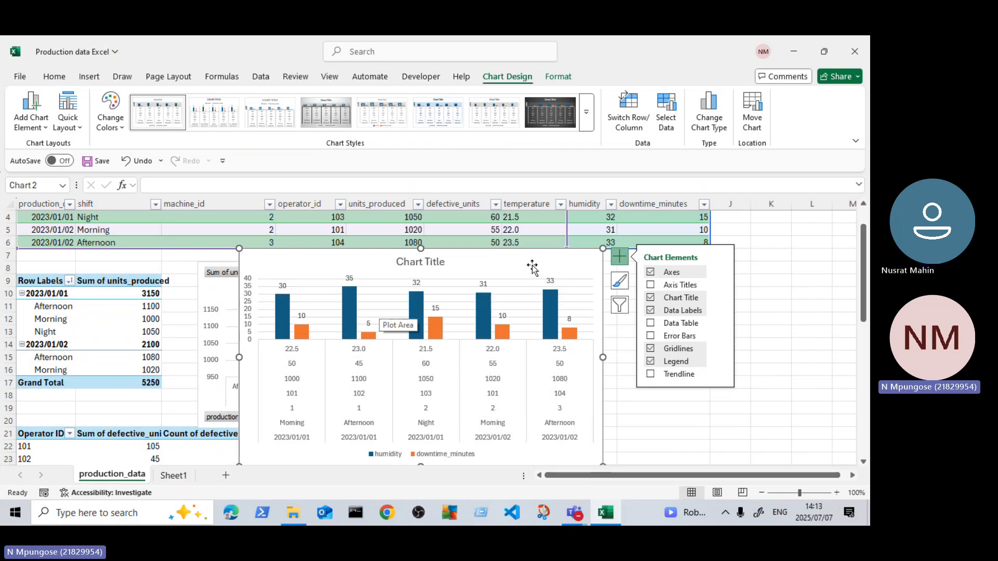
pyautogui.rightClick(564, 266)
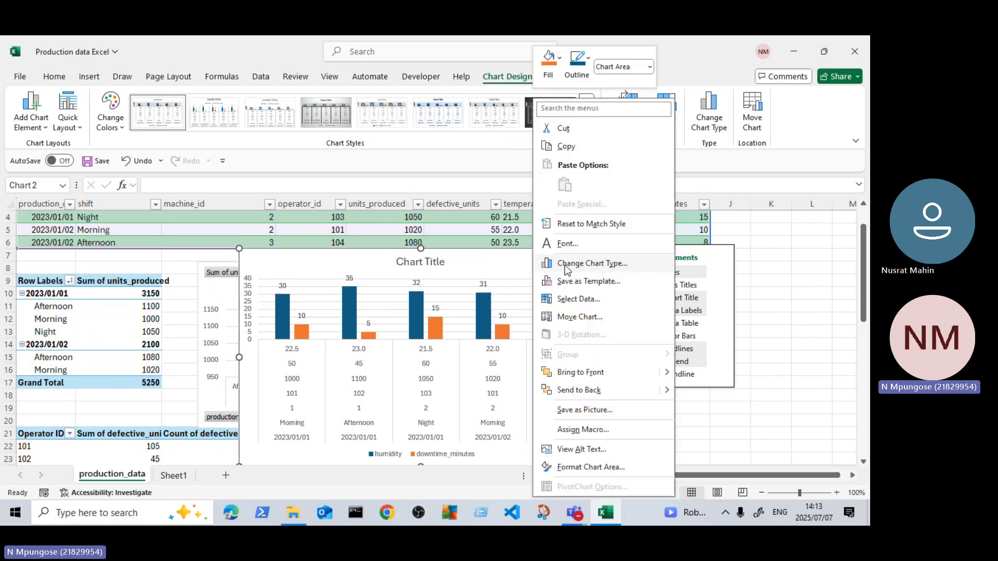
pyautogui.click(566, 130)
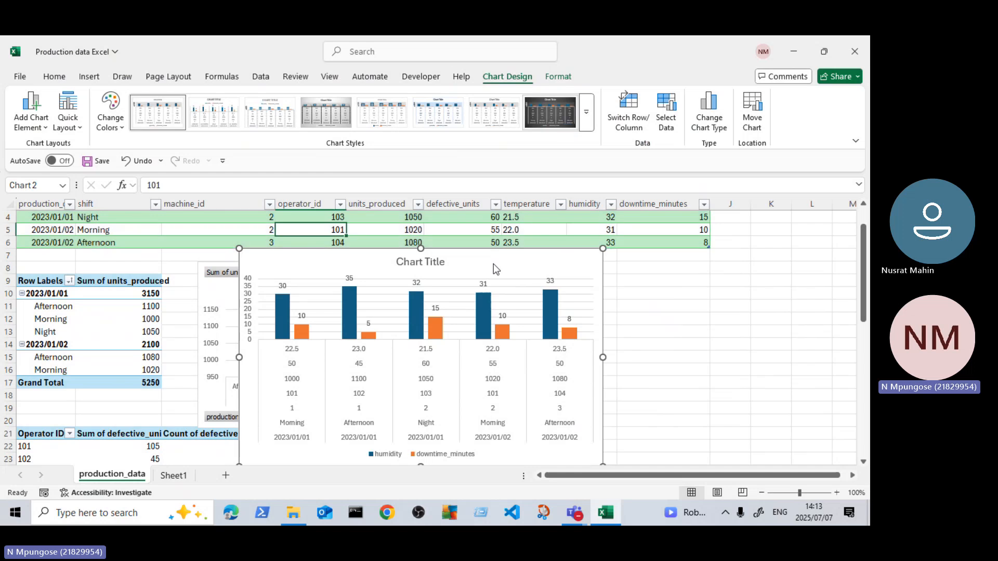
# Step: Preview the recommended charts of humidity, units_produced and operator_id by shift for the source table, and close the chart dialog without inserting one
pyautogui.scroll(1, 499, 325)
pyautogui.click(390, 240)
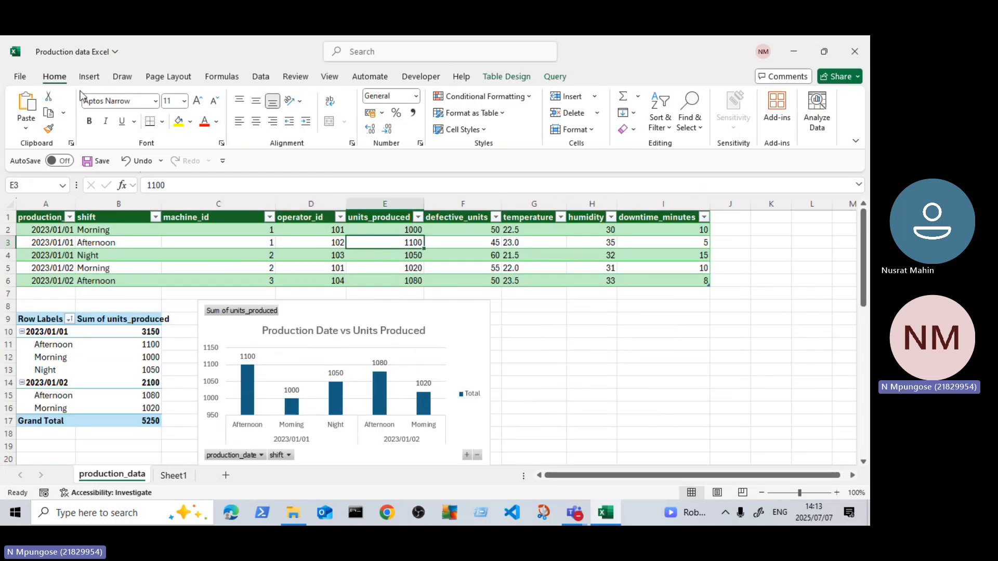
pyautogui.click(89, 76)
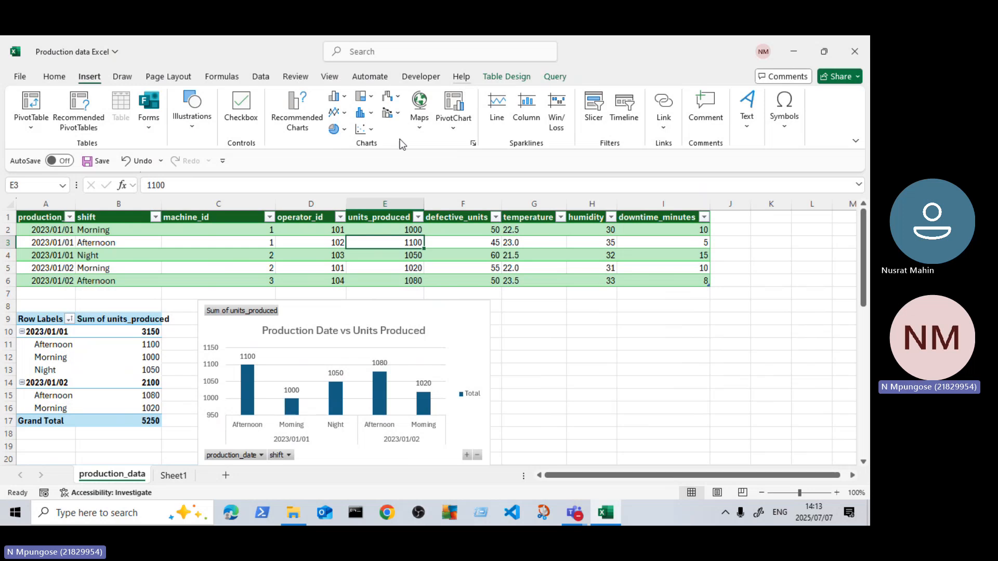
pyautogui.click(299, 119)
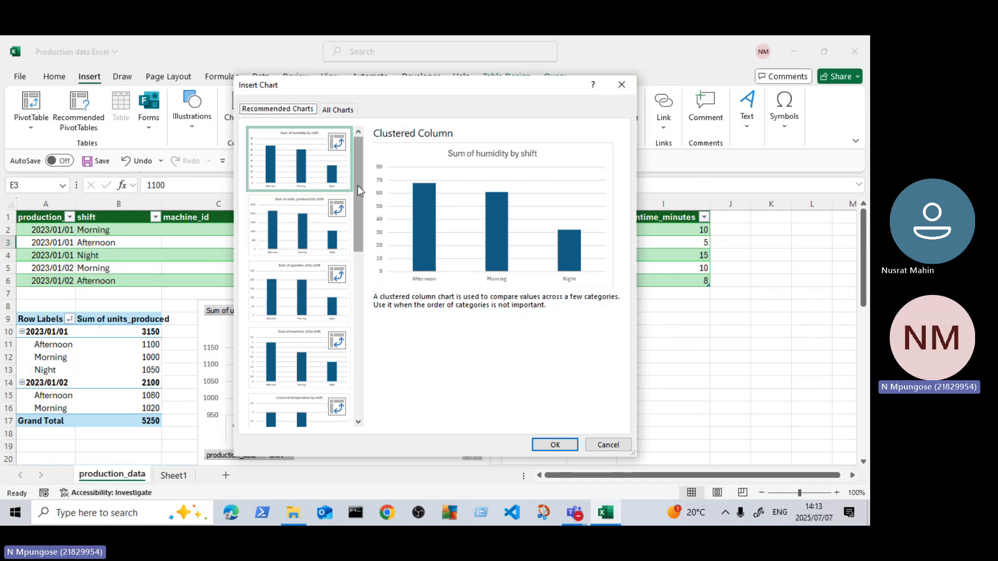
pyautogui.click(296, 238)
pyautogui.click(291, 299)
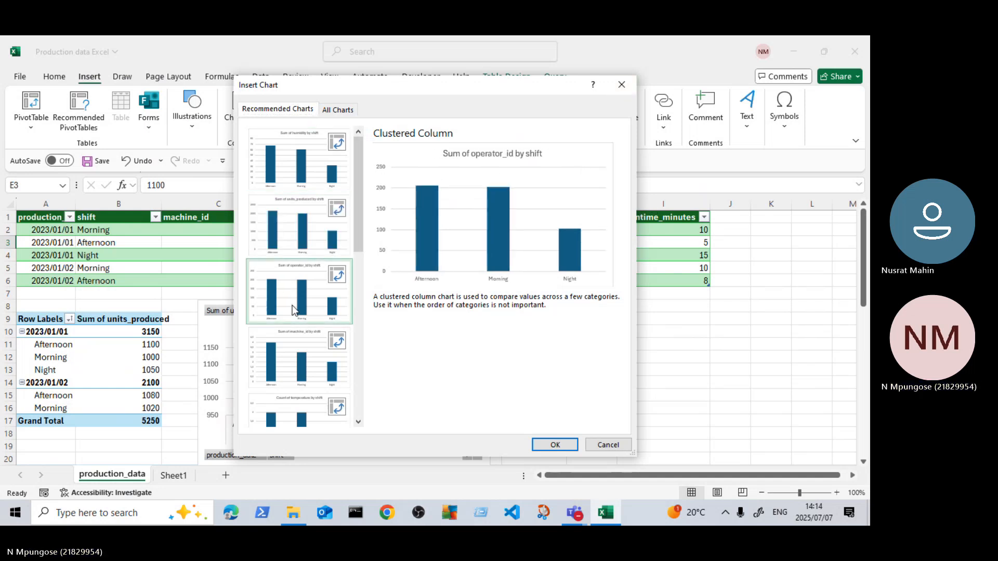
pyautogui.click(307, 148)
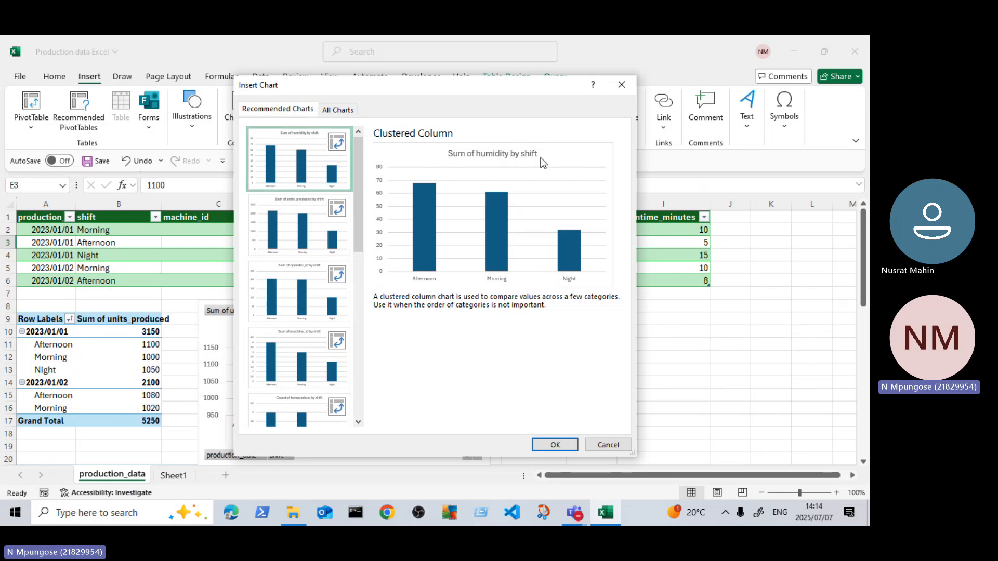
pyautogui.click(274, 216)
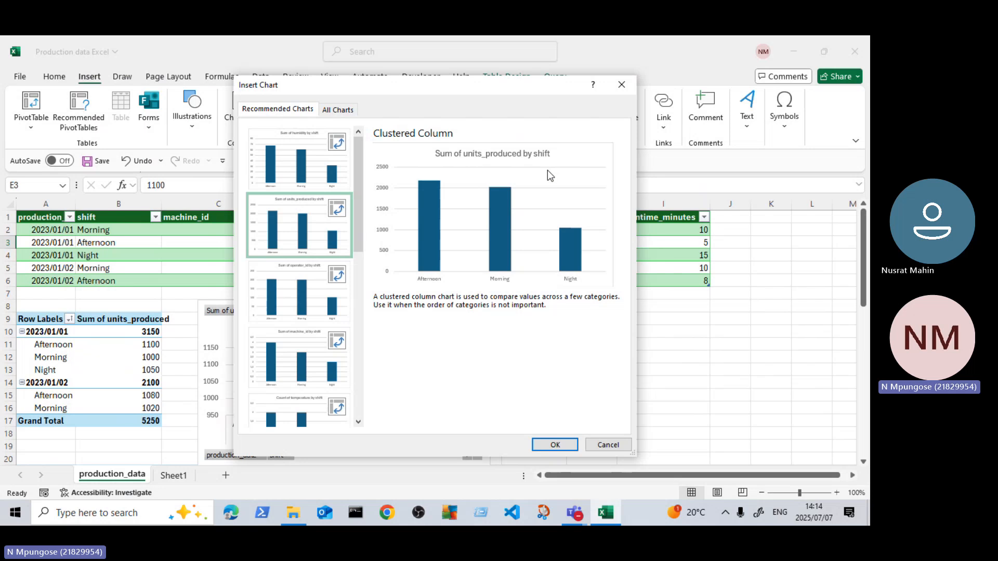
pyautogui.click(267, 311)
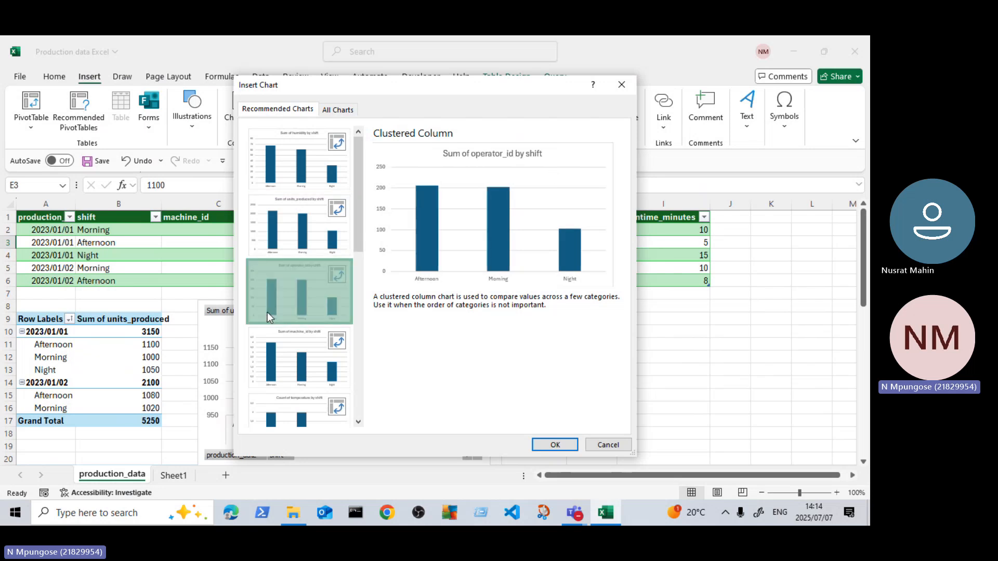
pyautogui.click(631, 91)
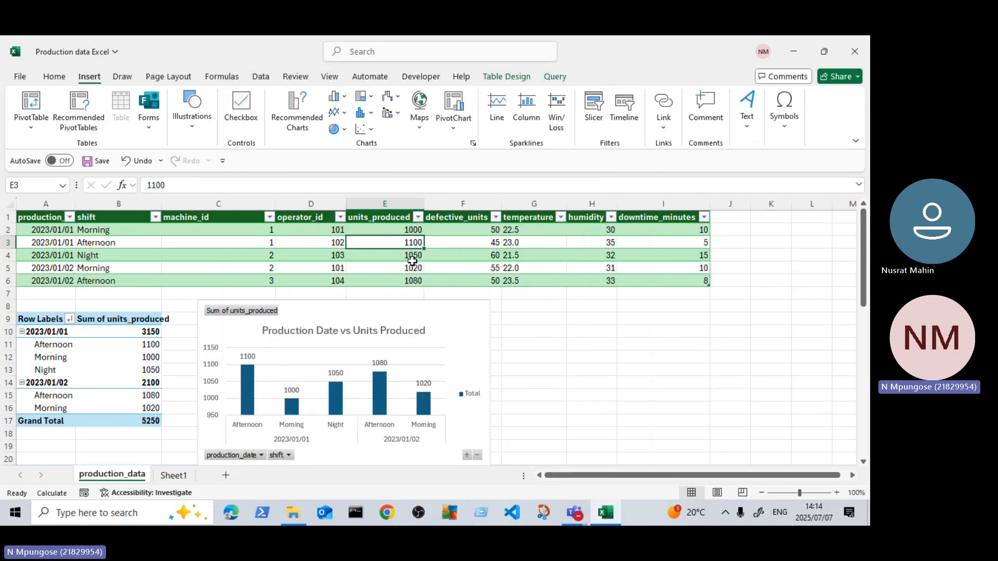
# Step: Insert a basic 2-D Line chart based on the production data source table and make it taller and wider
pyautogui.click(346, 115)
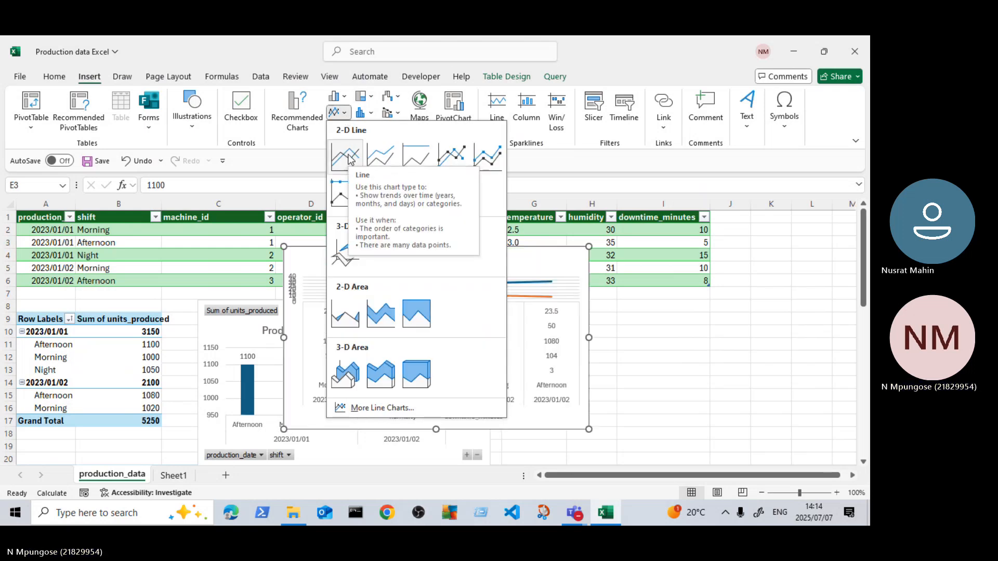
pyautogui.click(347, 156)
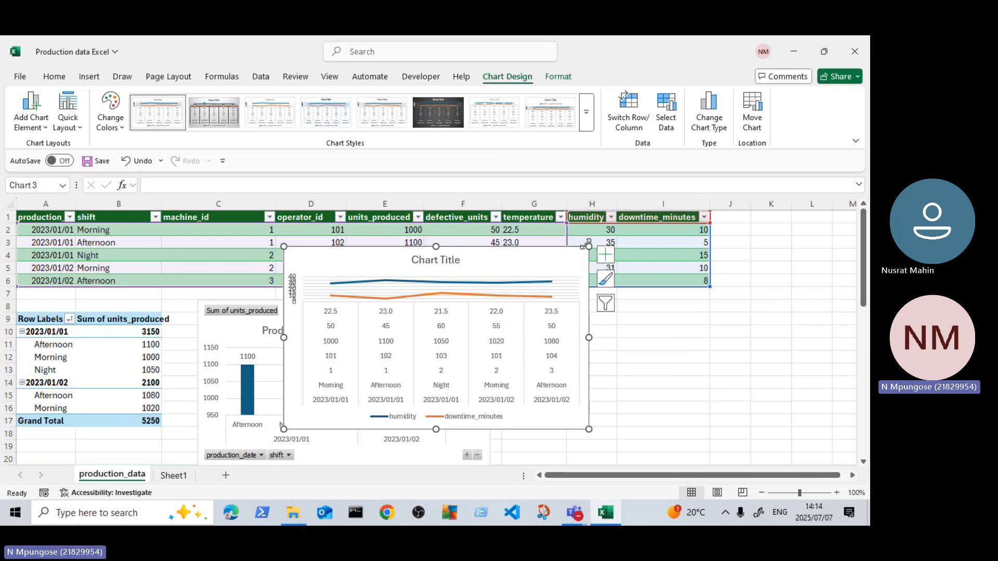
pyautogui.moveTo(589, 245); pyautogui.dragTo(610, 211)
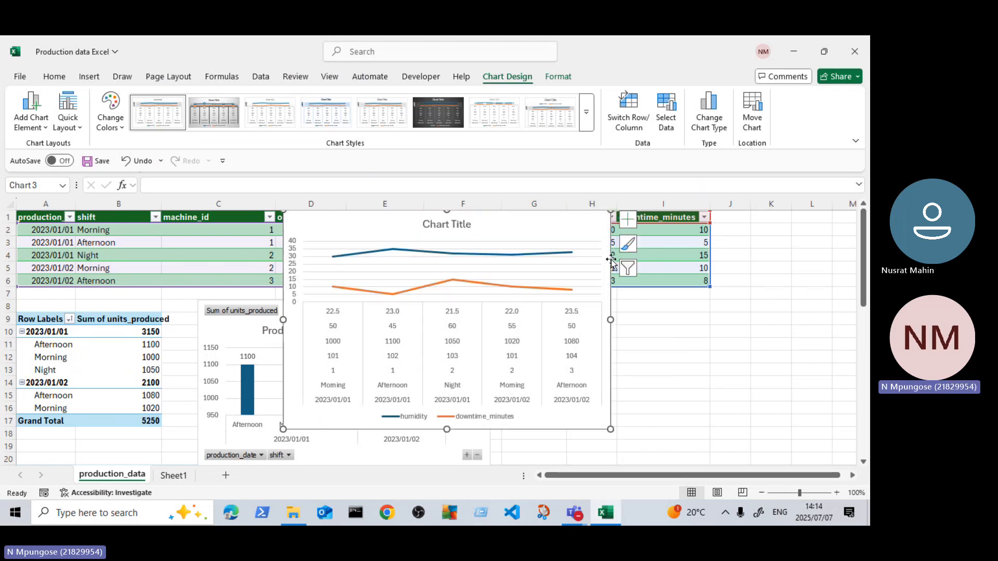
# Step: Turn on data labels for the line chart, and try a data table before removing it again
pyautogui.click(628, 226)
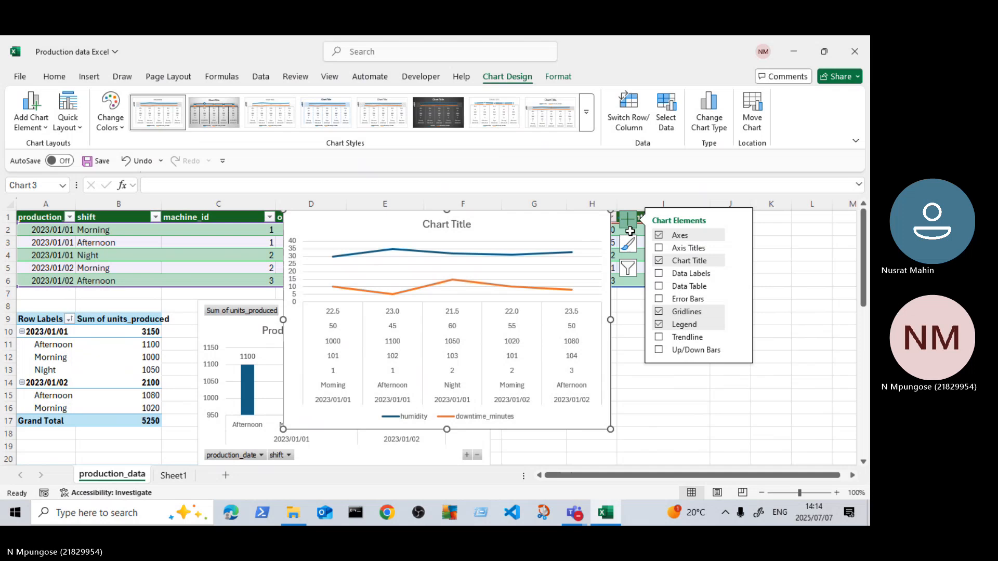
pyautogui.click(659, 274)
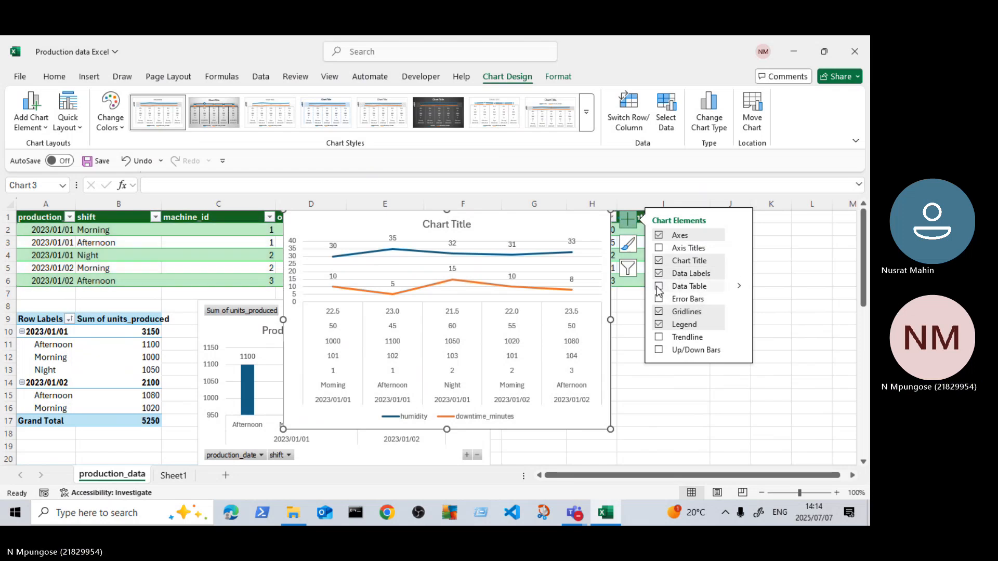
pyautogui.click(659, 288)
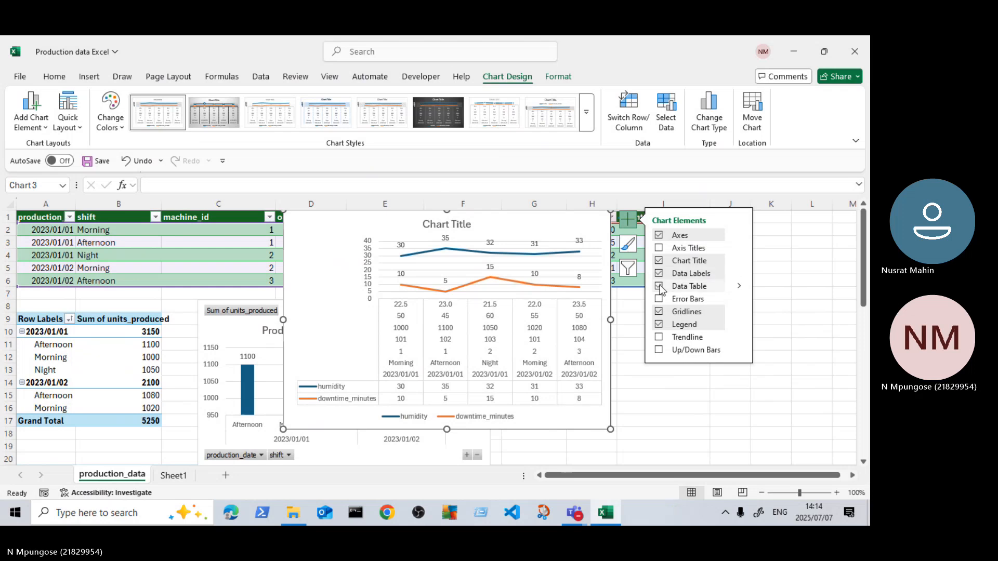
pyautogui.click(660, 287)
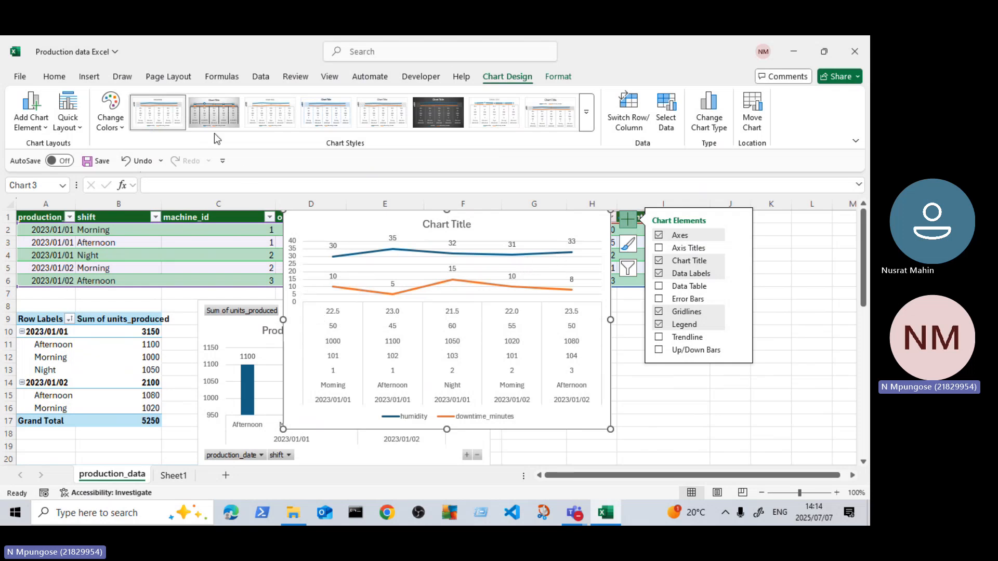
# Step: Move the line chart down slightly so that it no longer covers the source table's header row
pyautogui.click(229, 119)
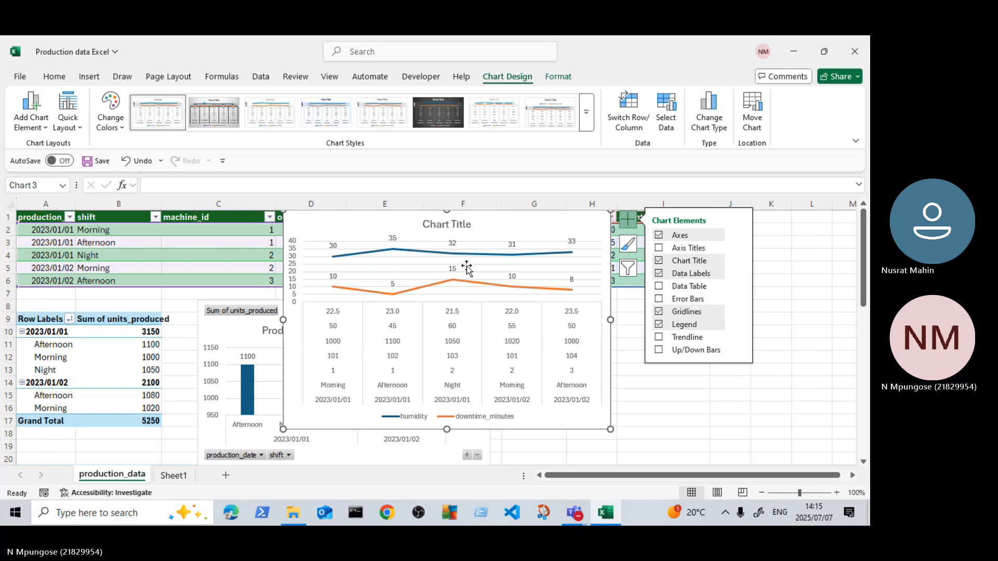
pyautogui.moveTo(589, 223); pyautogui.dragTo(580, 241)
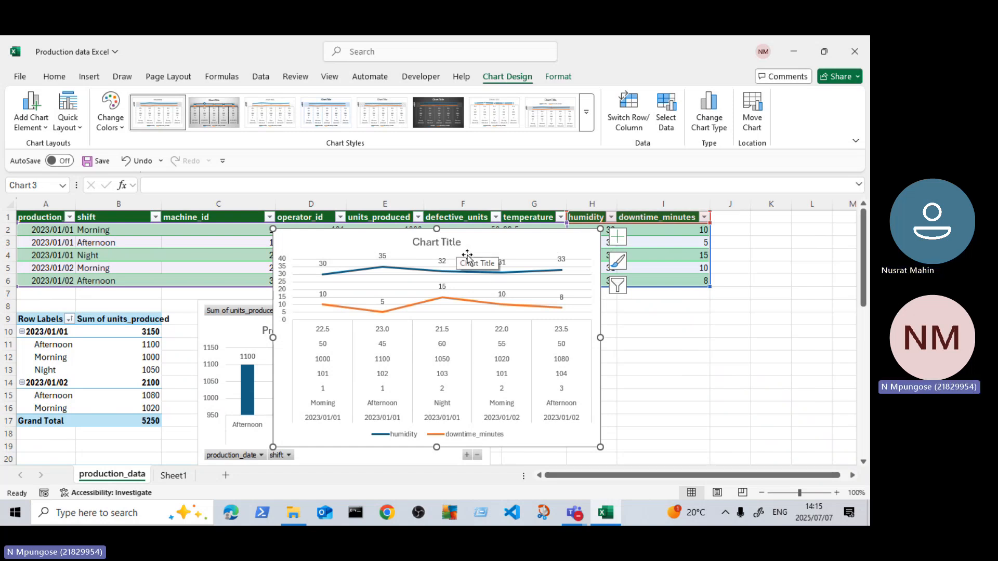
# Step: Enter the note "Power Bi" in cell I9 beside the line chart
pyautogui.click(665, 323)
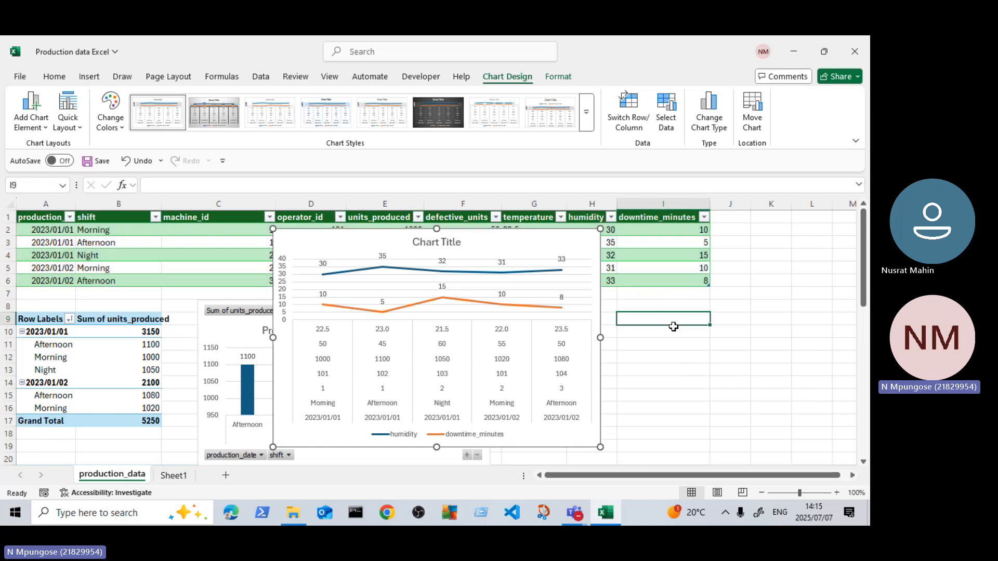
pyautogui.write('Power')
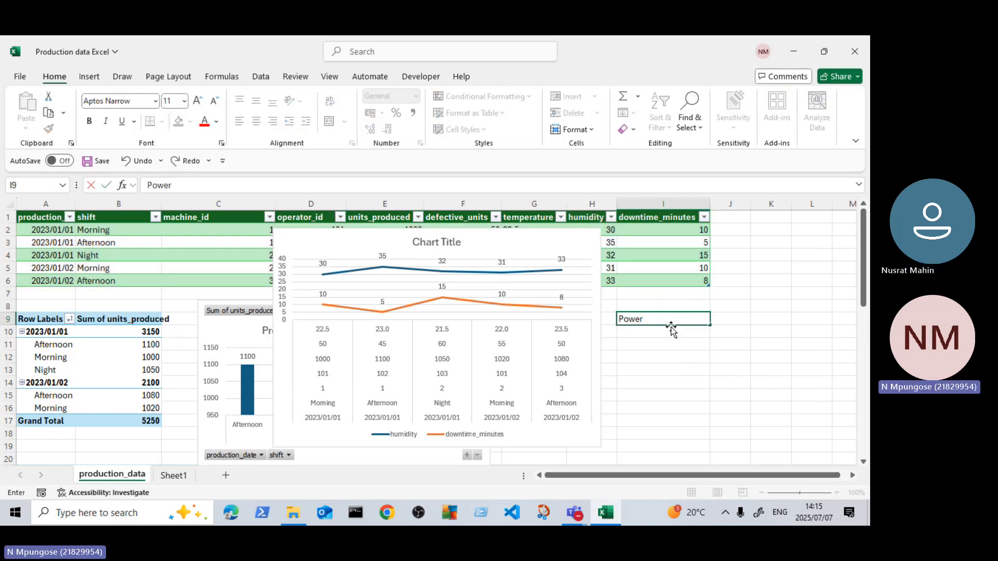
pyautogui.write(' B')
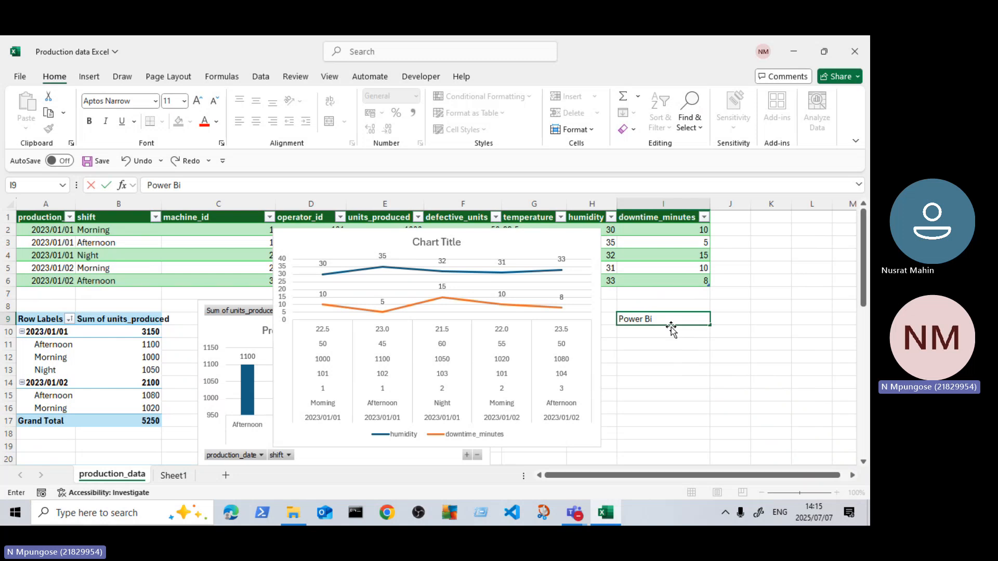
pyautogui.write('i')
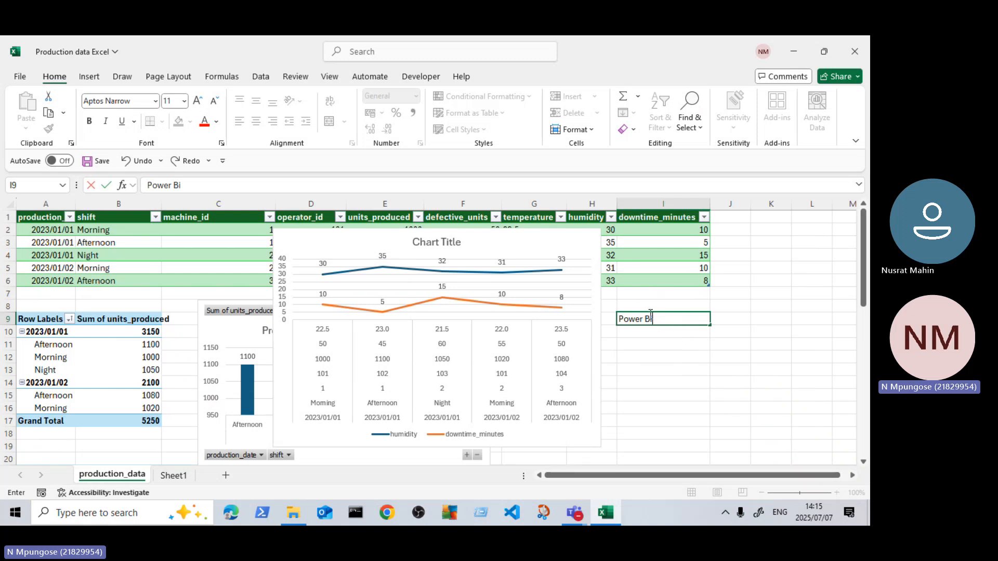
pyautogui.click(673, 318)
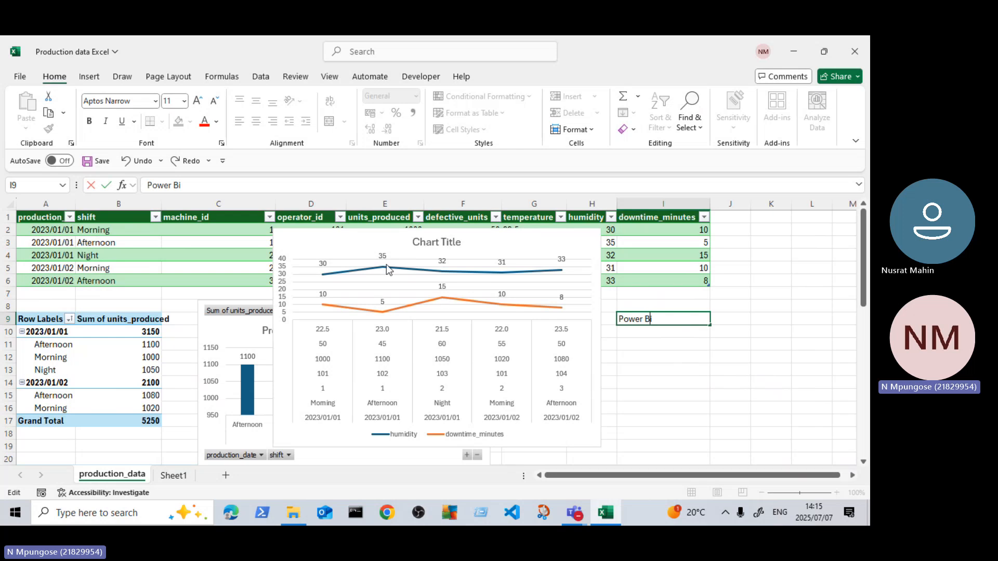
# Step: Open the Transport Data 3 PDF from the recent files in File Explorer and examine its dashboard charts in Microsoft Edge
pyautogui.click(289, 520)
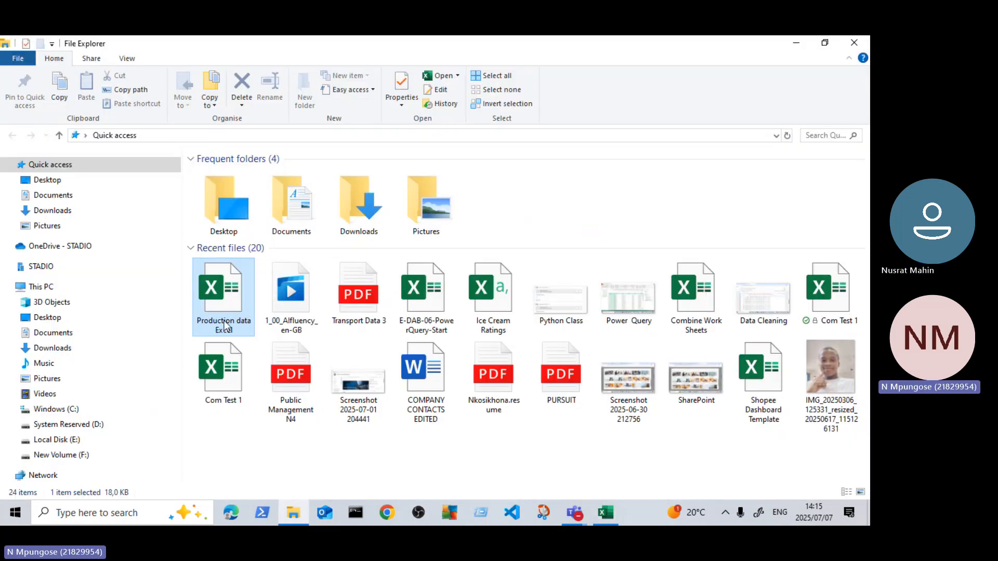
pyautogui.click(343, 306)
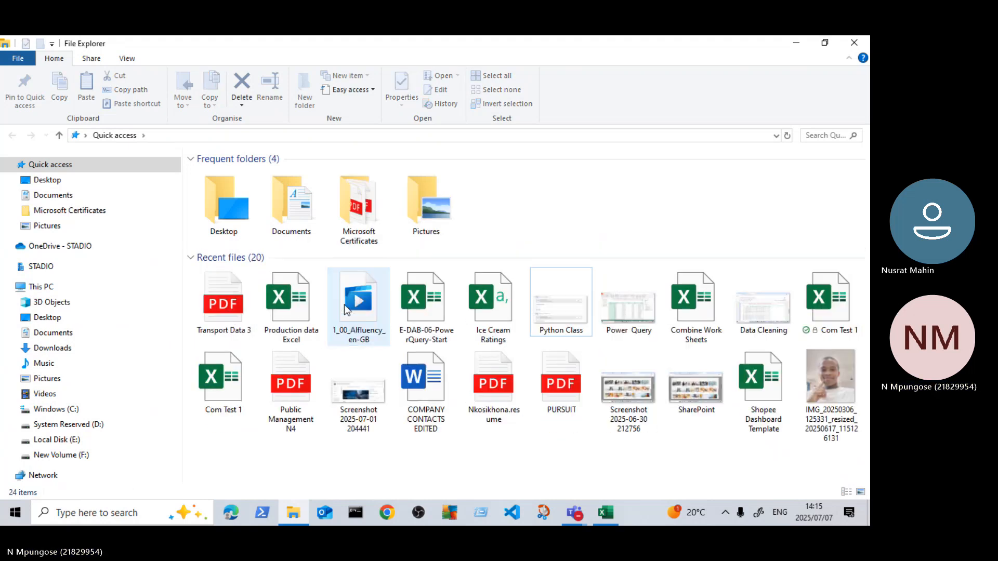
pyautogui.click(237, 313)
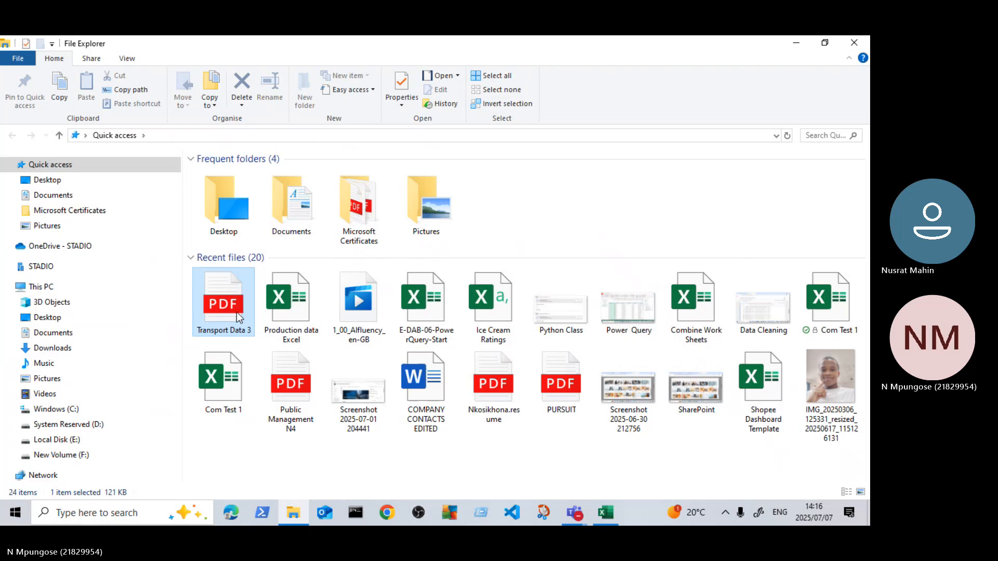
pyautogui.click(247, 519)
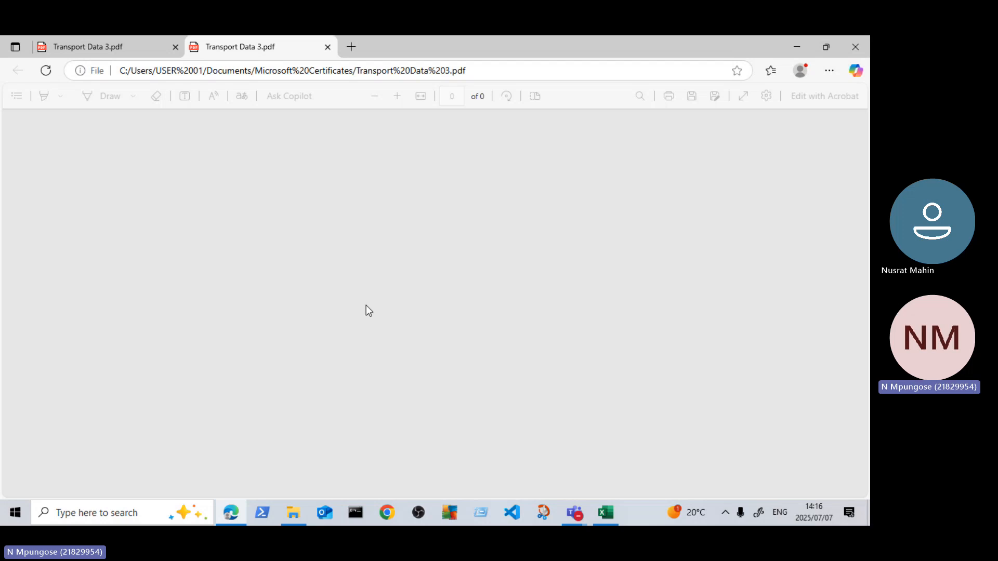
pyautogui.click(150, 43)
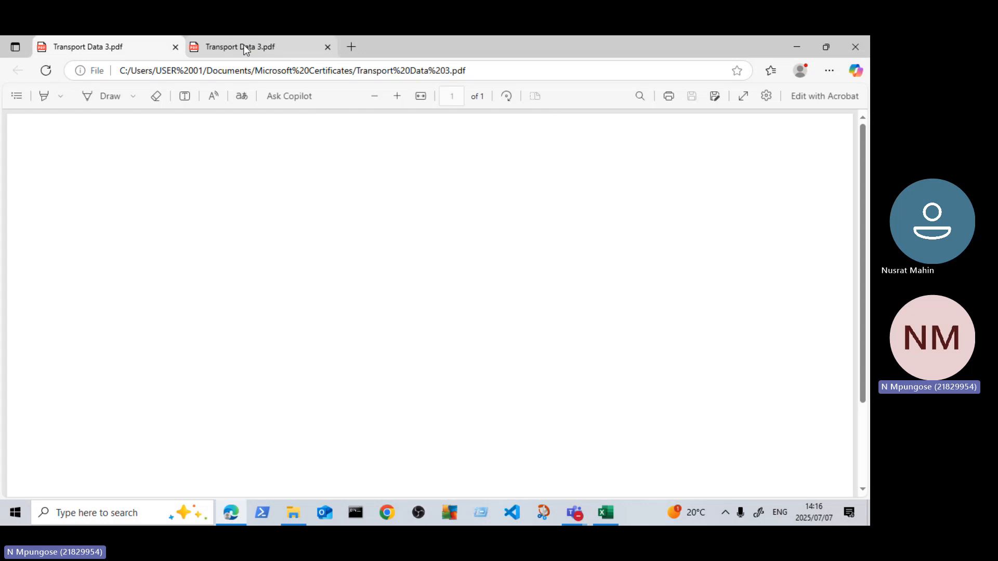
pyautogui.scroll(-3, 426, 276)
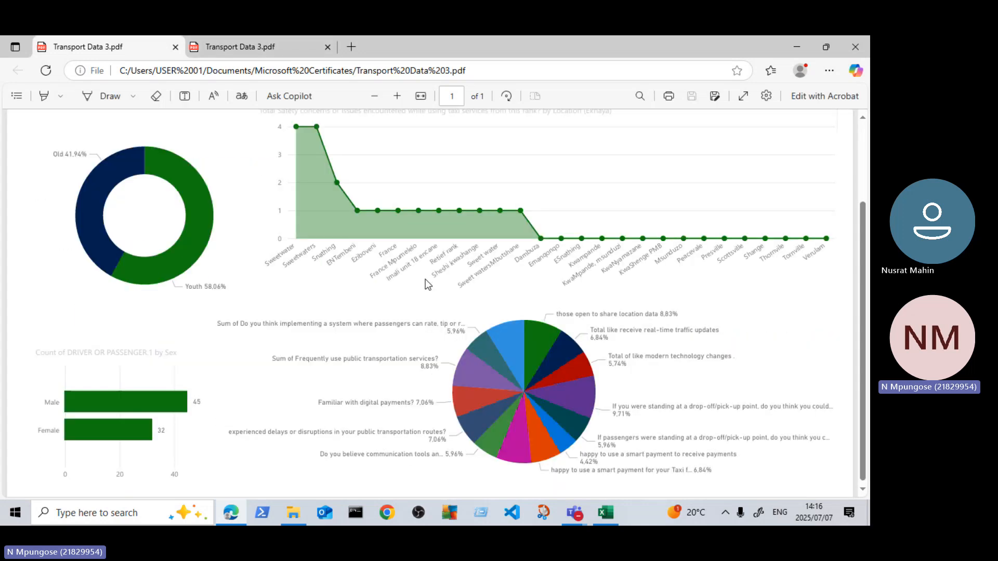
# Step: Examine the charts of the Transport Data 3 dashboard, from the age-group donut and safety-concerns area chart to the sex bar chart and survey pie chart
pyautogui.scroll(2, 427, 285)
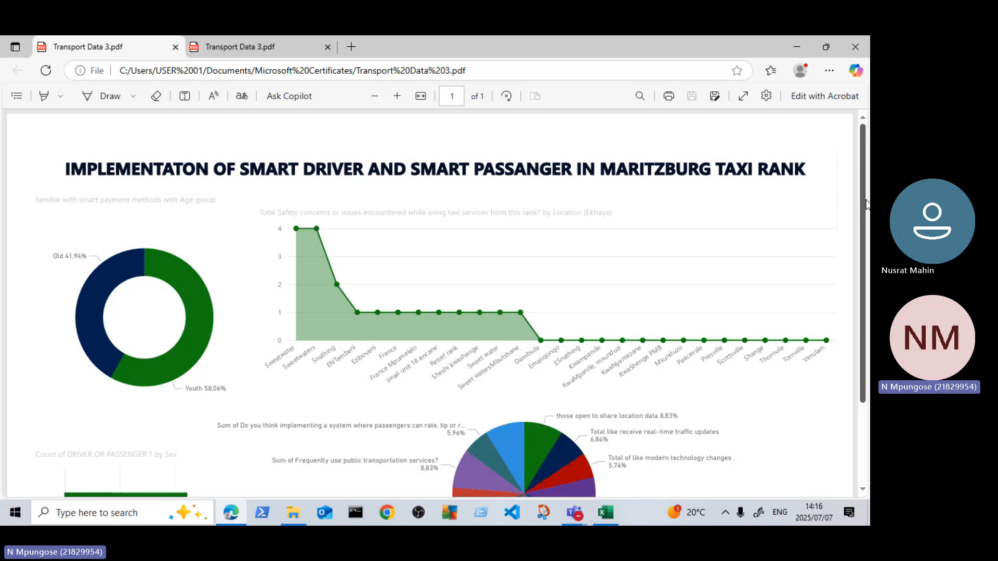
pyautogui.scroll(-1, 160, 248)
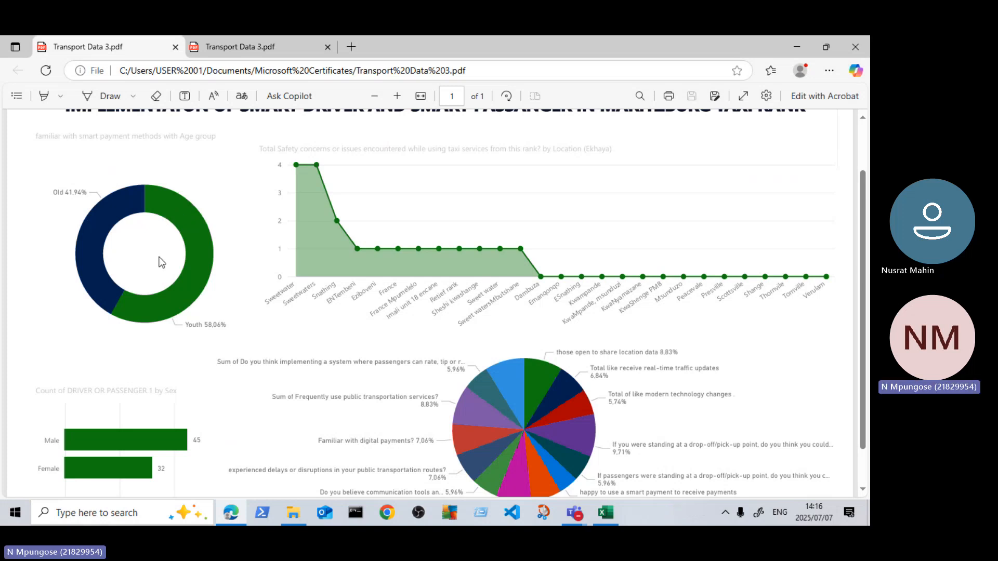
pyautogui.scroll(-1, 158, 257)
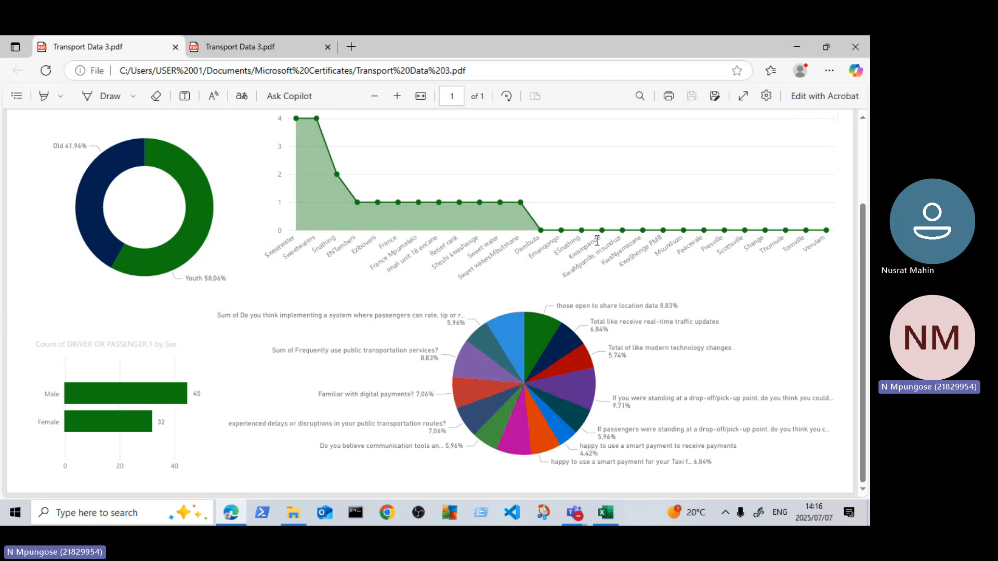
pyautogui.scroll(2, 149, 242)
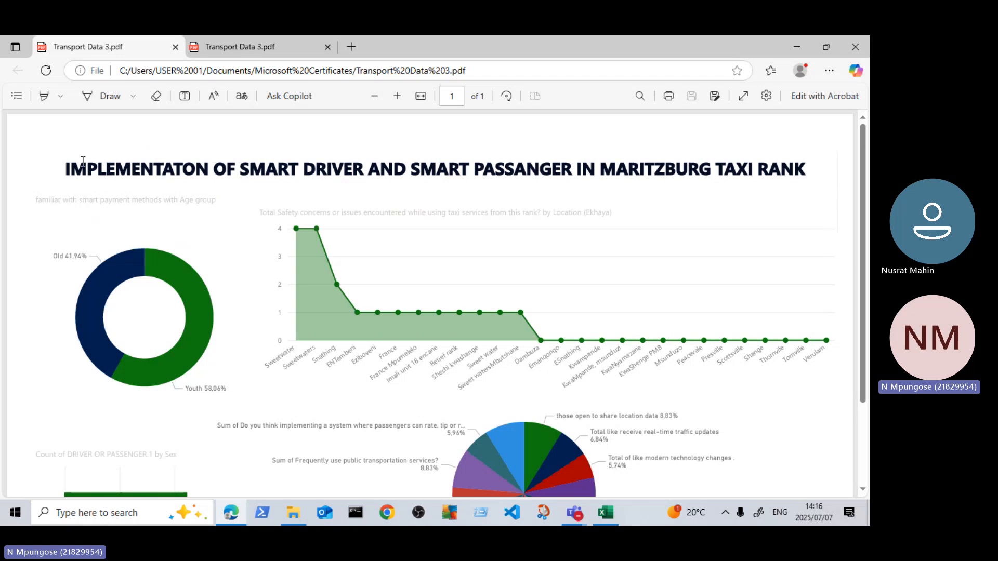
pyautogui.scroll(-1, 413, 352)
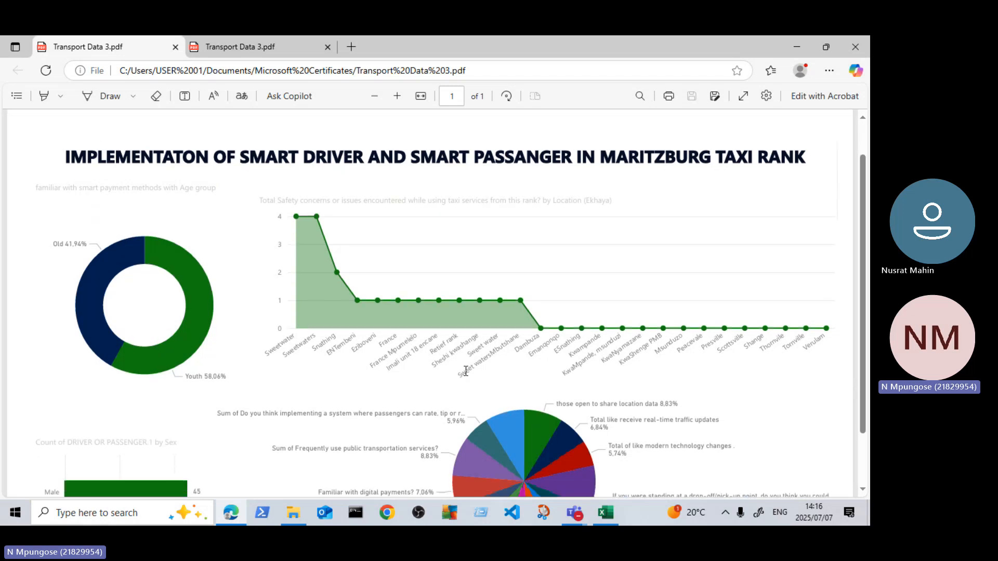
pyautogui.scroll(-2, 465, 371)
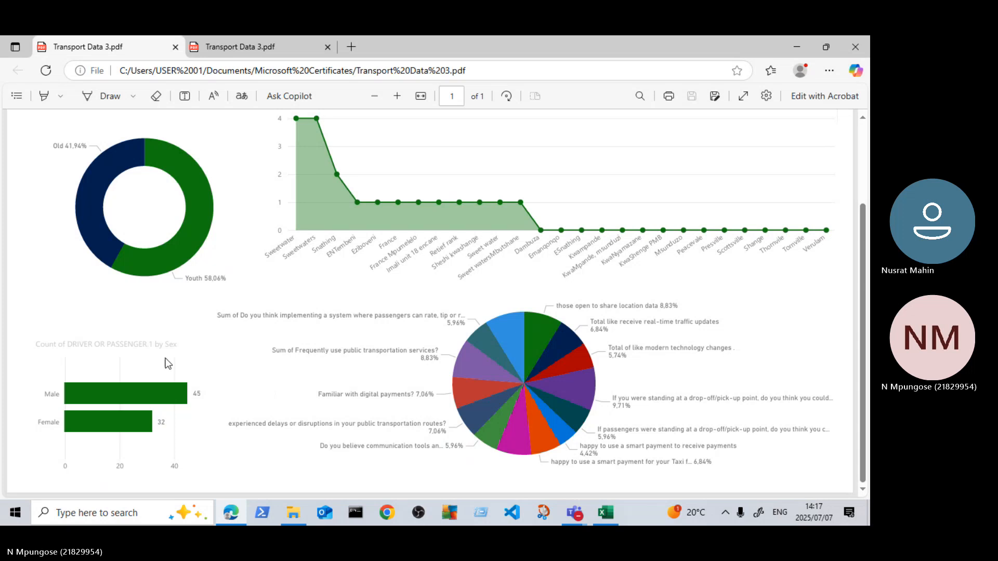
pyautogui.scroll(3, 293, 344)
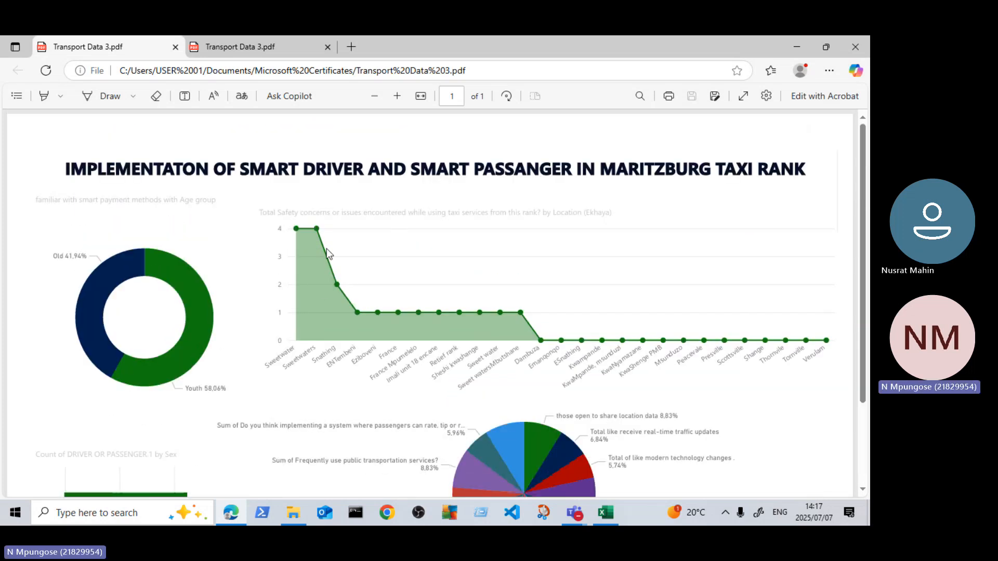
pyautogui.scroll(-2, 378, 263)
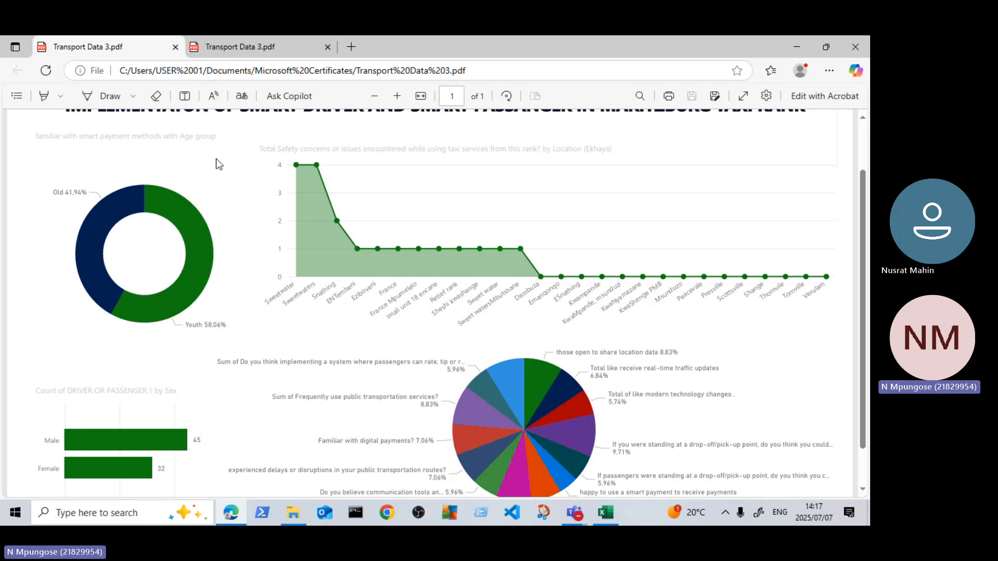
pyautogui.scroll(-2, 270, 384)
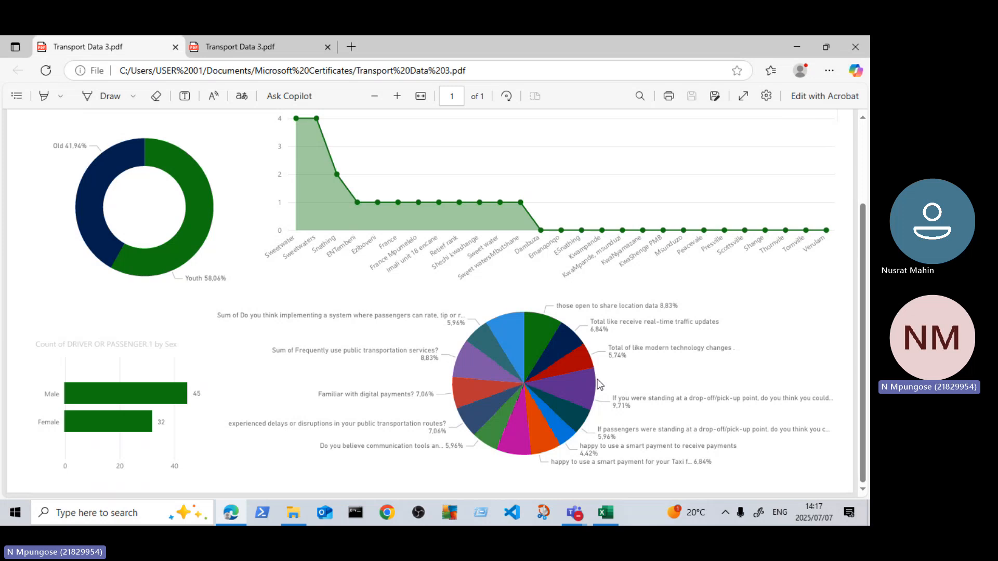
# Step: Return to the Production data workbook in Excel and cut the humidity and downtime line chart from the sheet
pyautogui.click(800, 51)
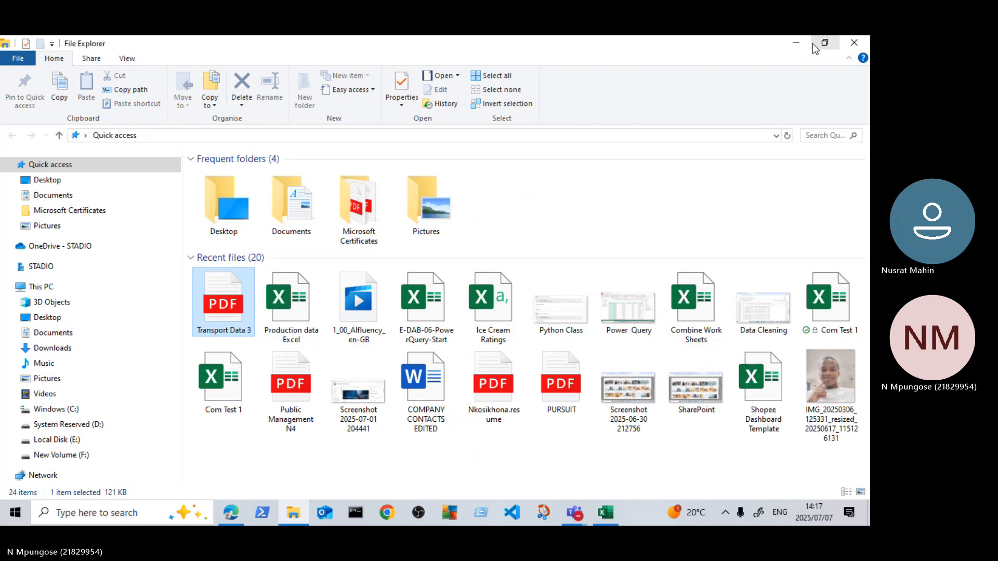
pyautogui.click(805, 50)
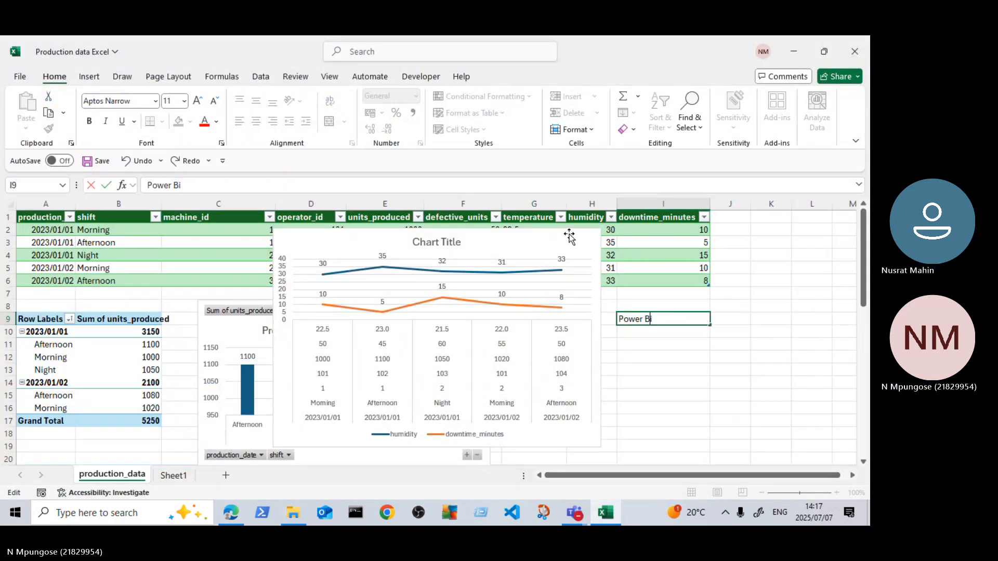
pyautogui.rightClick(569, 236)
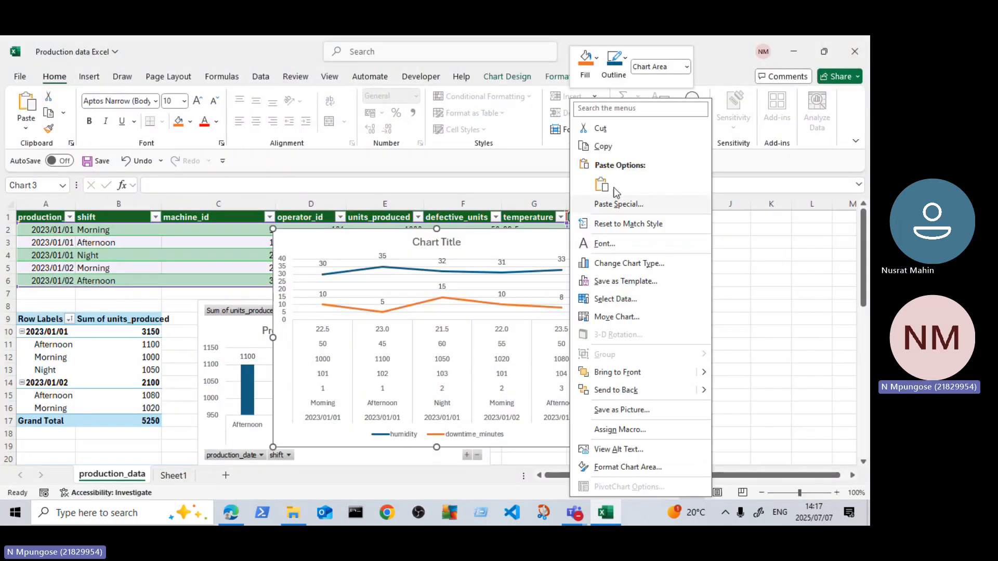
pyautogui.click(598, 130)
# Step: Insert a Line PivotChart based on the Operator ID PivotTable of defective units
pyautogui.scroll(-1, 448, 361)
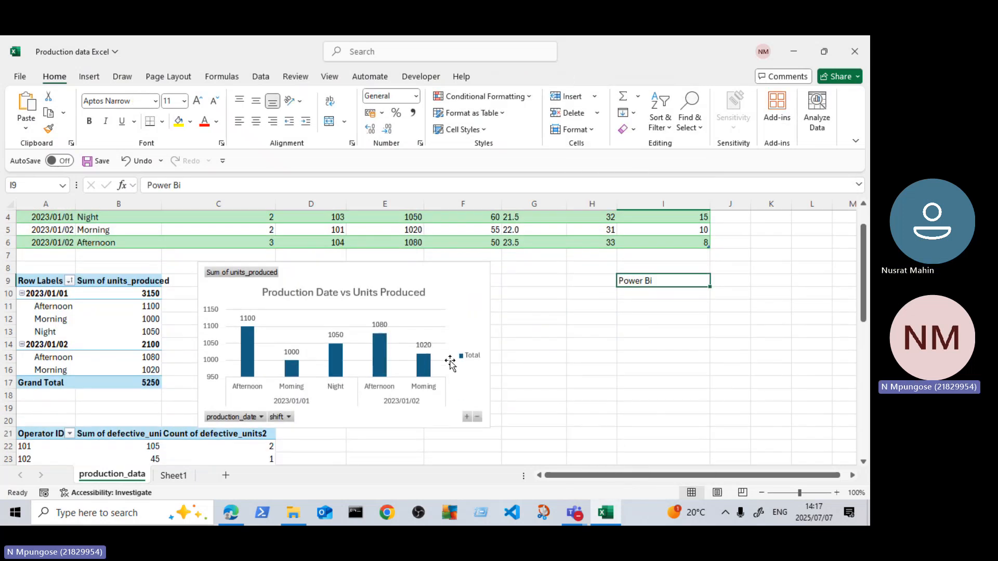
pyautogui.scroll(-7, 406, 353)
pyautogui.scroll(3, 405, 353)
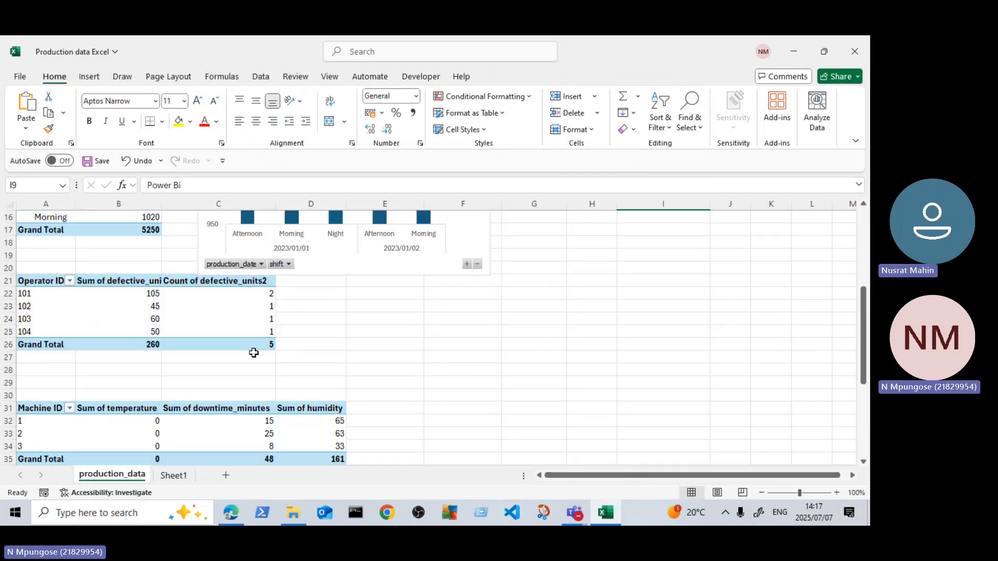
pyautogui.scroll(2, 246, 335)
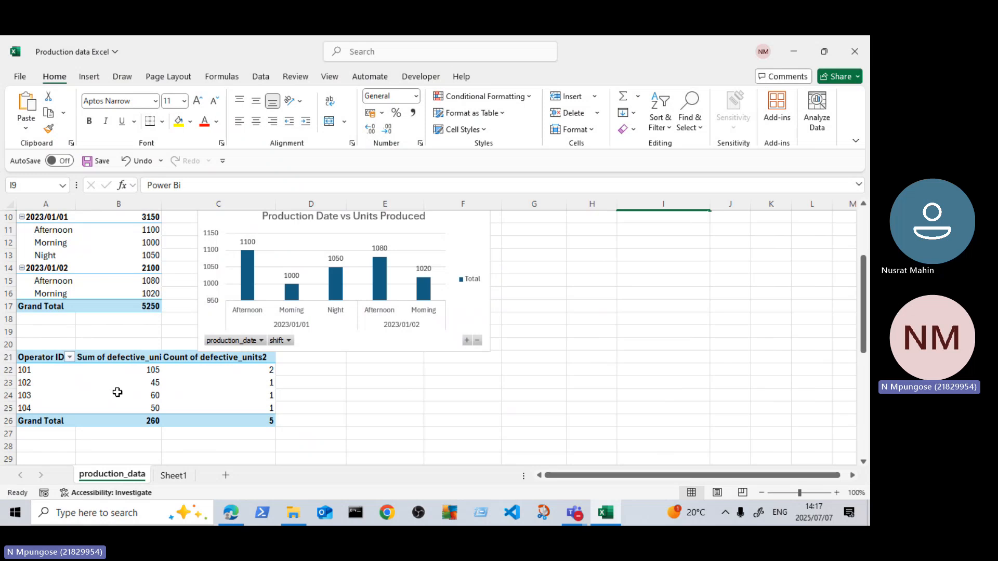
pyautogui.click(117, 392)
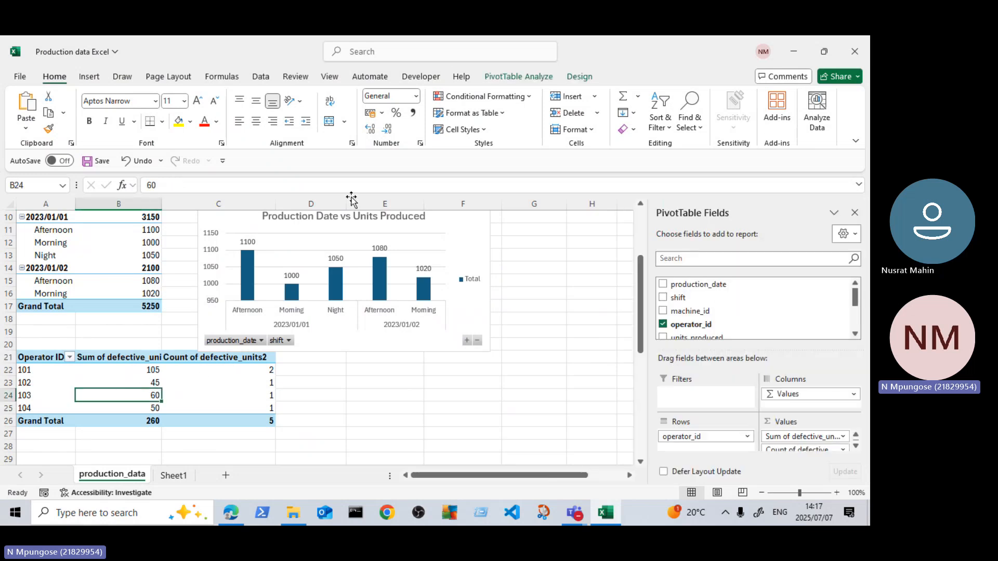
pyautogui.click(519, 76)
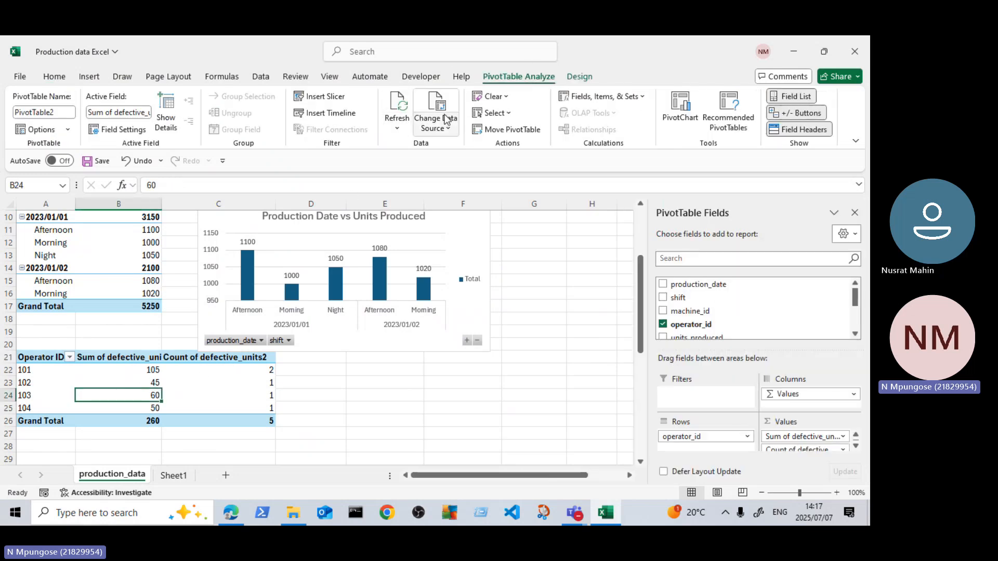
pyautogui.click(689, 115)
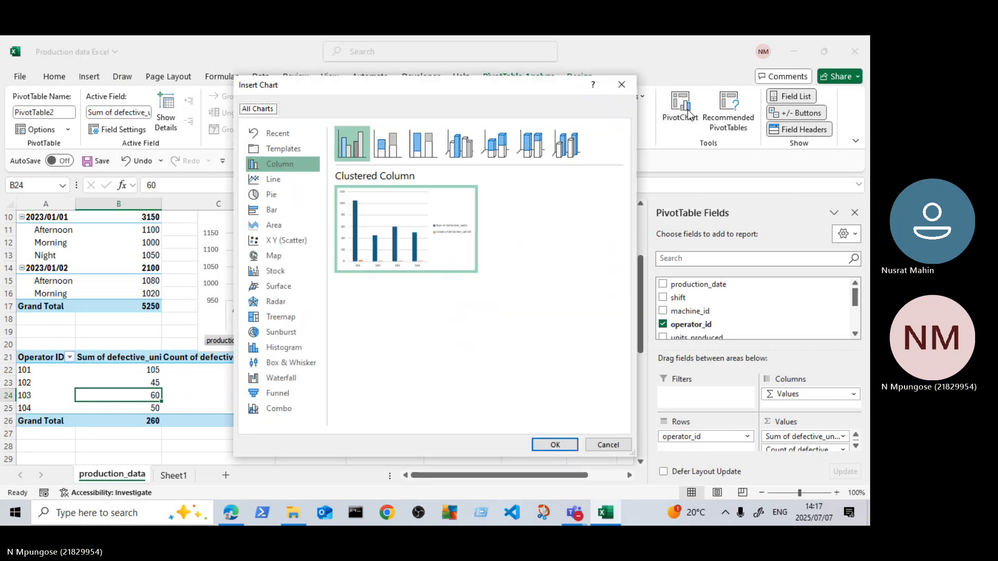
pyautogui.click(301, 185)
pyautogui.moveTo(397, 220)
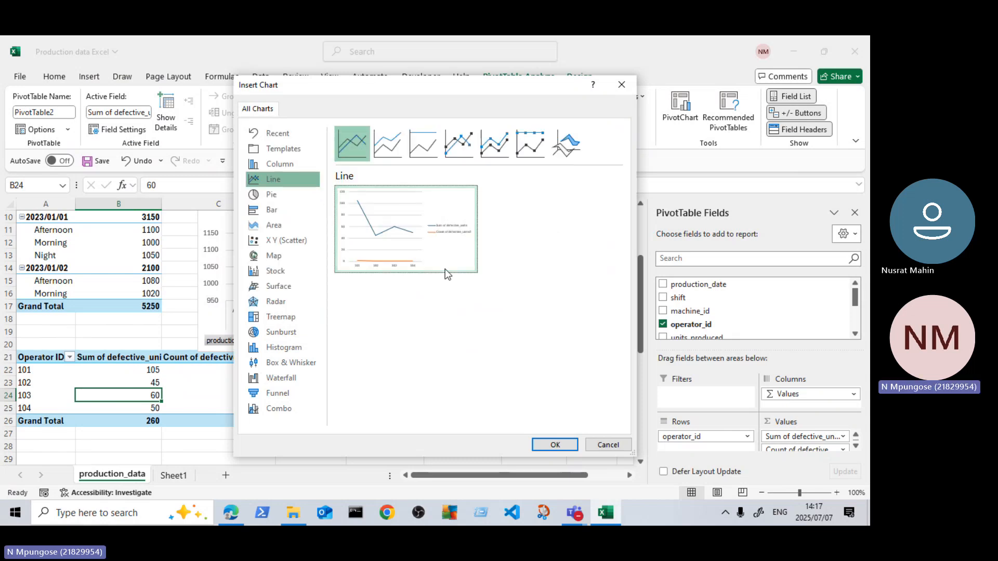
pyautogui.click(556, 444)
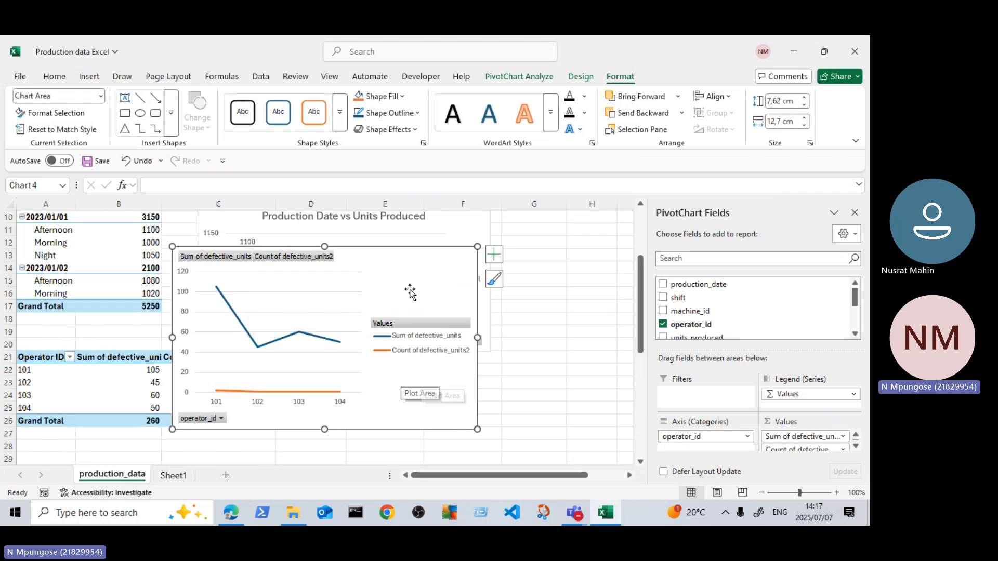
# Step: Move the defective units PivotChart into the empty cells around columns E to I, clear of the PivotTables, and turn on its data labels
pyautogui.moveTo(394, 276); pyautogui.dragTo(512, 336)
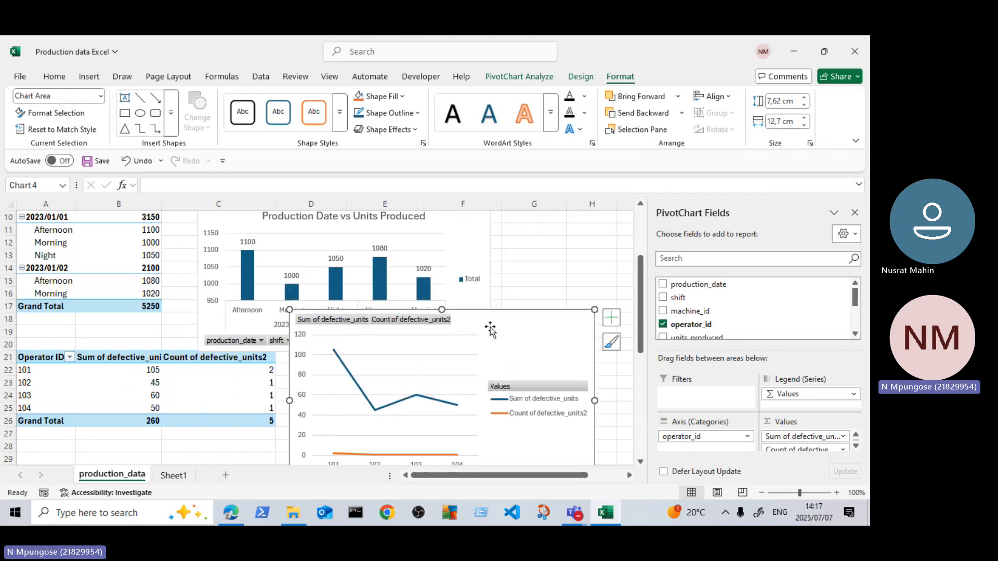
pyautogui.scroll(-2, 512, 333)
pyautogui.scroll(-1, 560, 350)
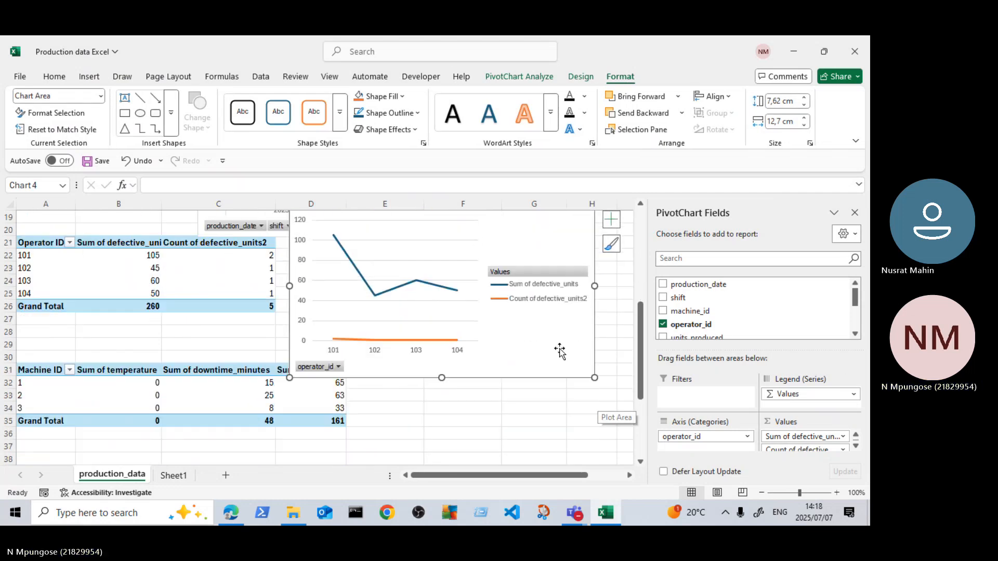
pyautogui.moveTo(551, 237)
pyautogui.mouseDown()
pyautogui.moveTo(541, 231)
pyautogui.moveTo(588, 292)
pyautogui.moveTo(640, 294)
pyautogui.moveTo(530, 257)
pyautogui.moveTo(405, 275)
pyautogui.mouseUp()
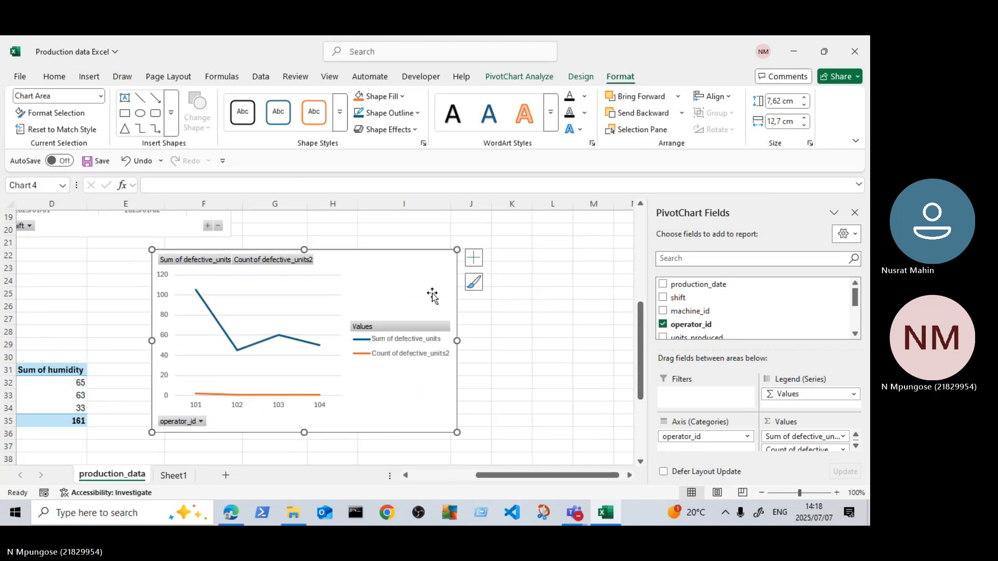
pyautogui.click(474, 258)
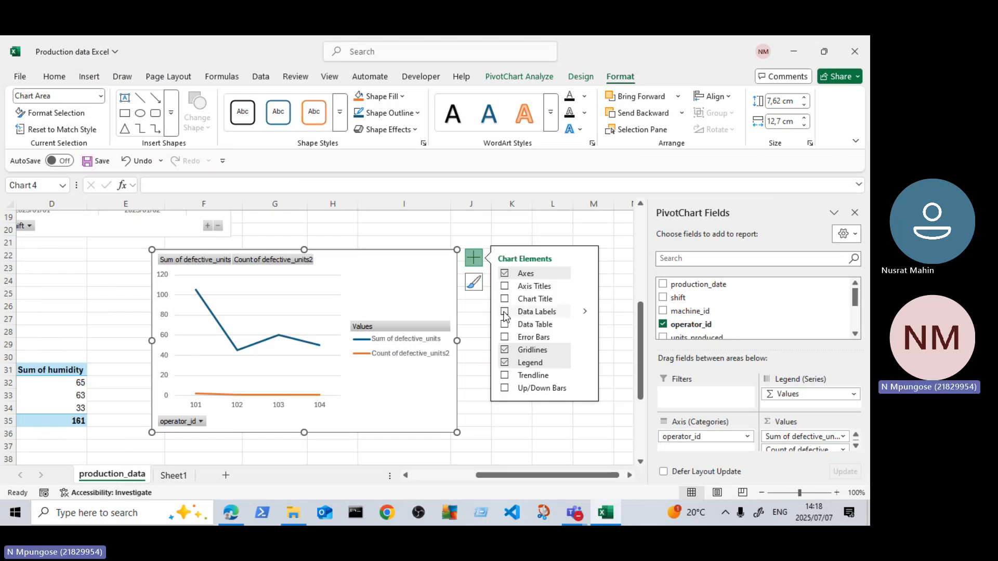
pyautogui.click(505, 312)
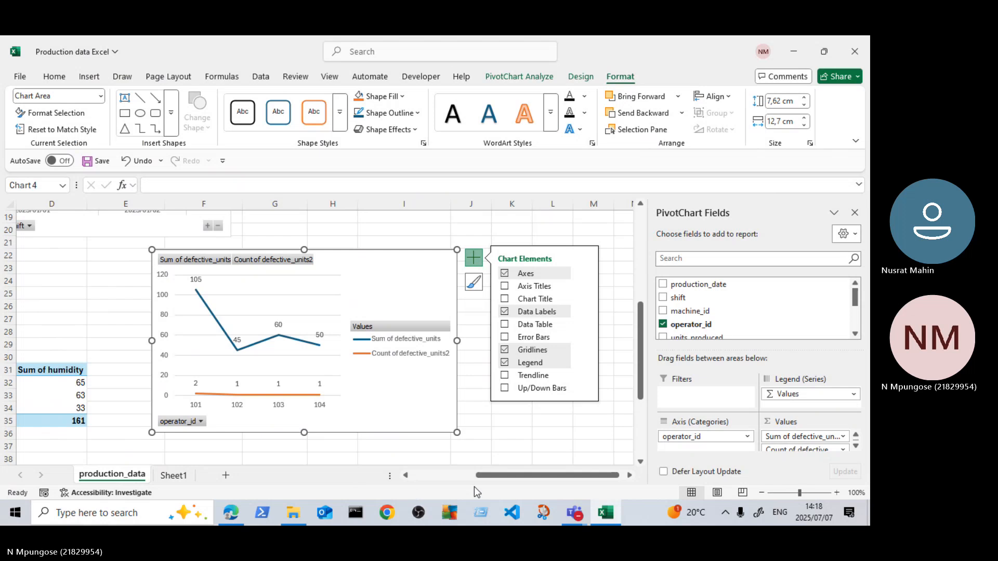
# Step: Clear the "Power Bi" note from cell I9 on the production_data sheet
pyautogui.moveTo(488, 478); pyautogui.dragTo(438, 481)
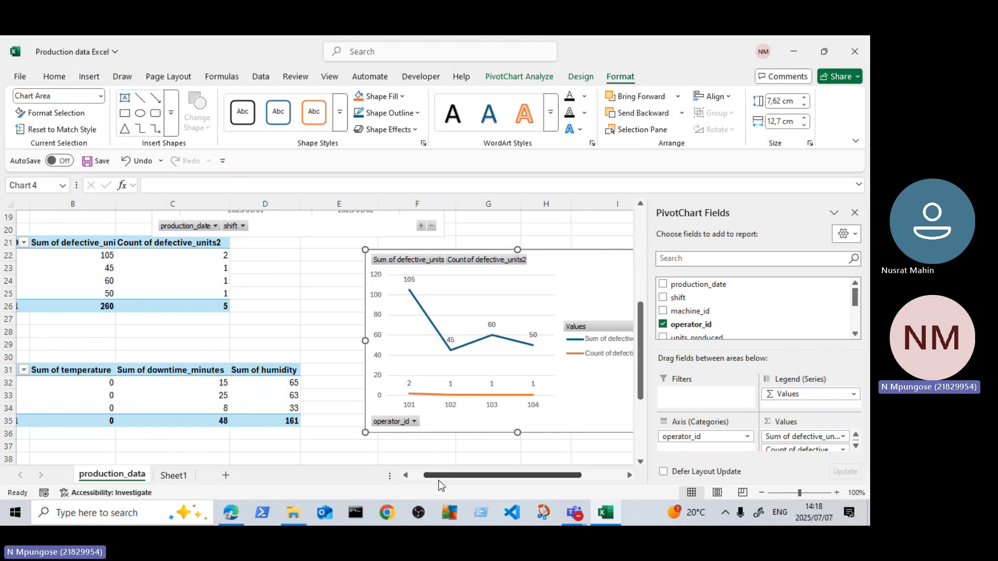
pyautogui.click(108, 395)
pyautogui.scroll(6, 164, 388)
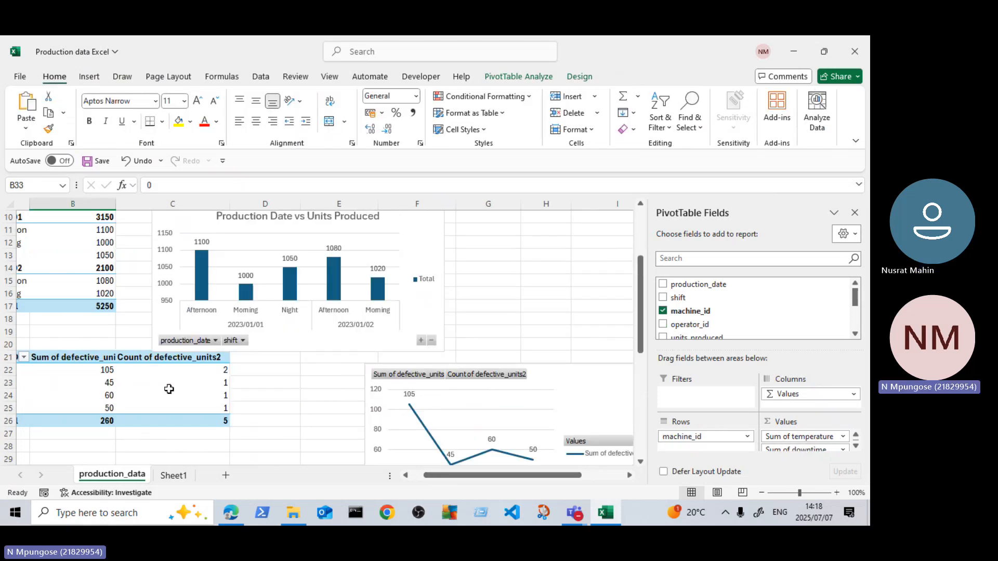
pyautogui.scroll(-2, 180, 356)
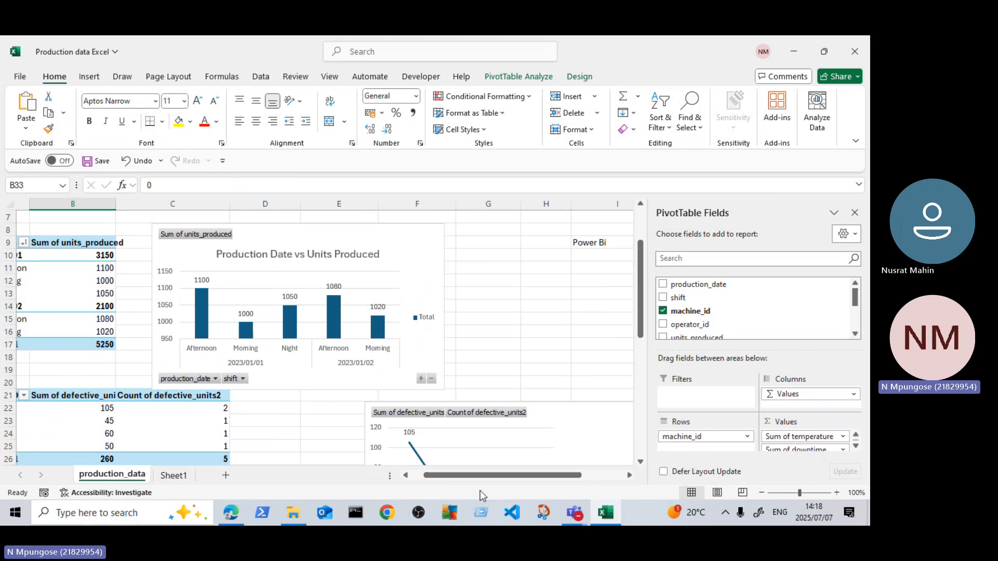
pyautogui.moveTo(439, 475); pyautogui.dragTo(425, 475)
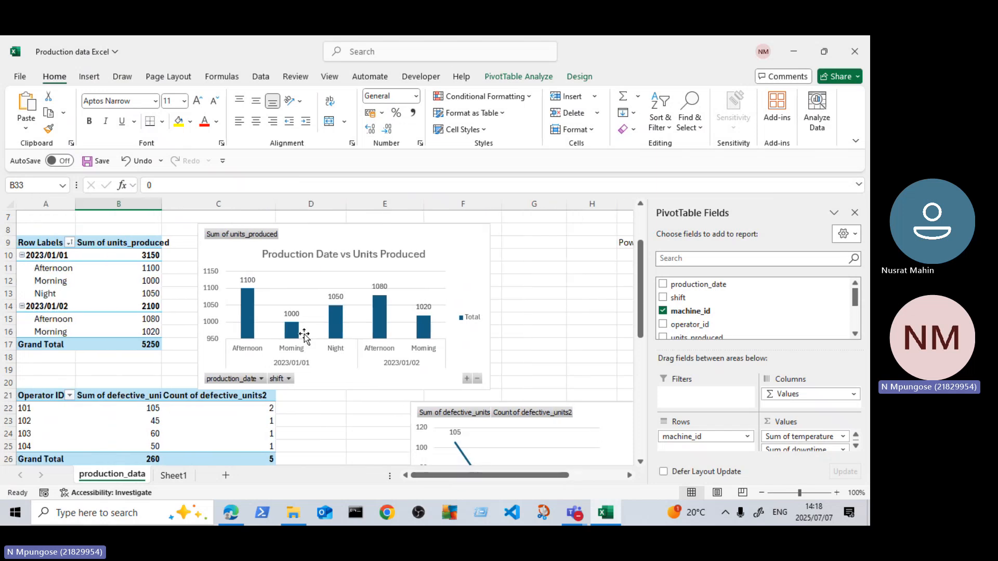
pyautogui.scroll(2, 183, 336)
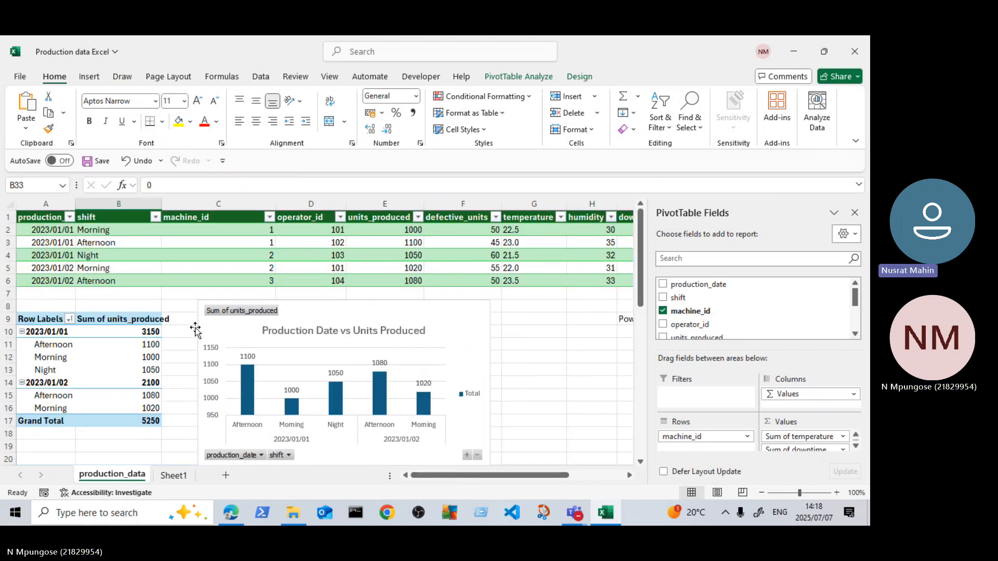
pyautogui.click(552, 324)
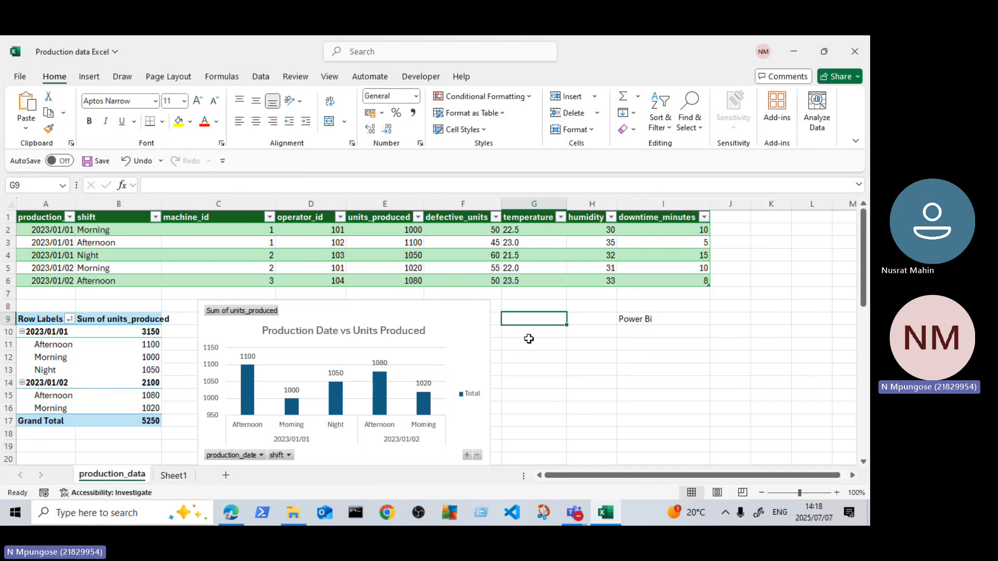
pyautogui.click(635, 324)
pyautogui.press('BackSpace')
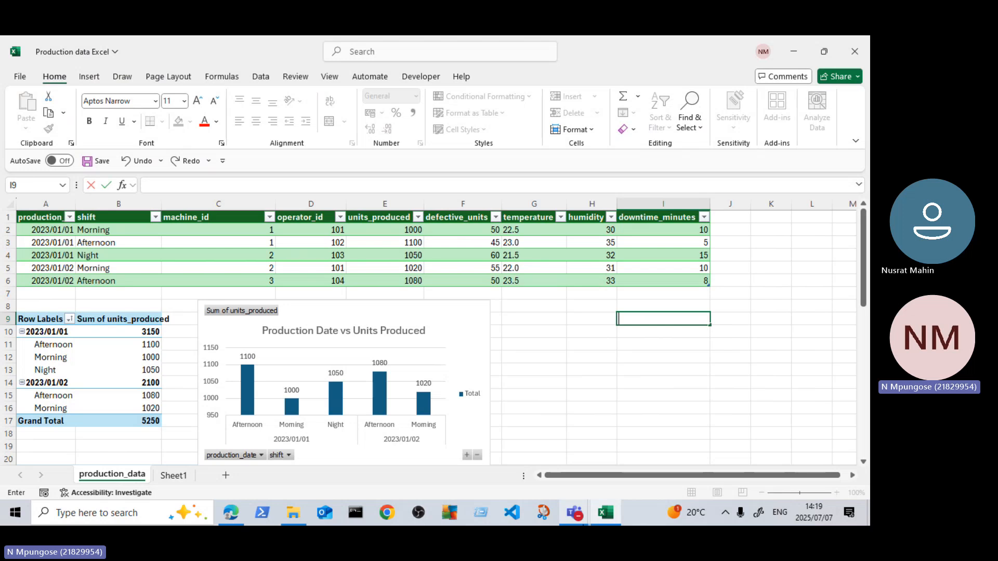
# Step: Switch to the Excel Basic meeting window in Microsoft Teams
pyautogui.moveTo(577, 515)
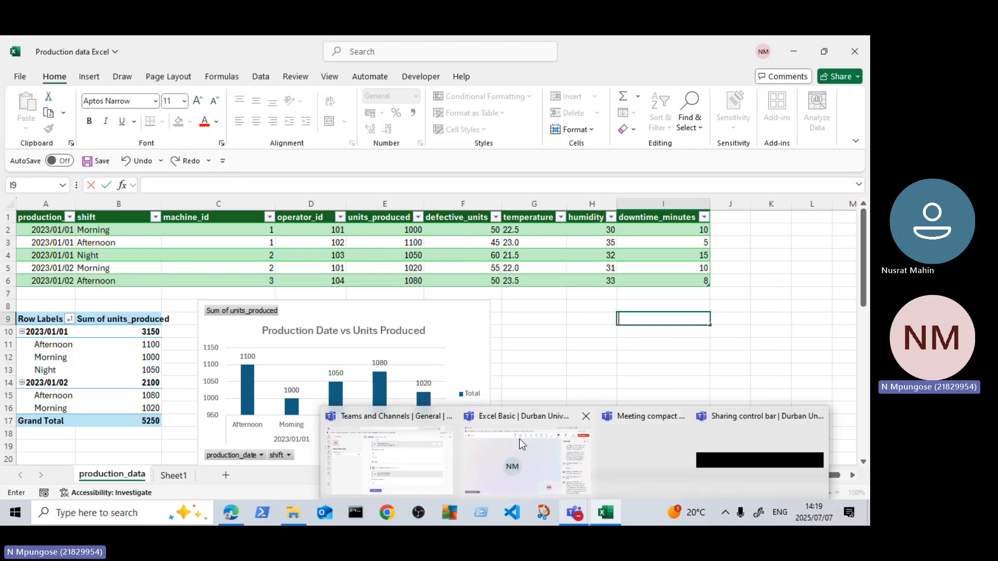
pyautogui.moveTo(508, 440)
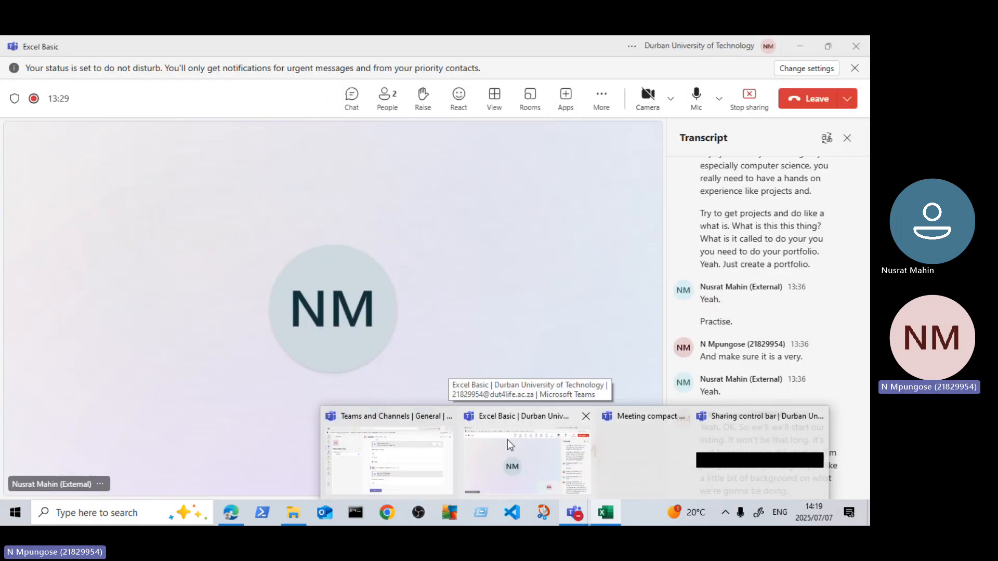
pyautogui.click(507, 440)
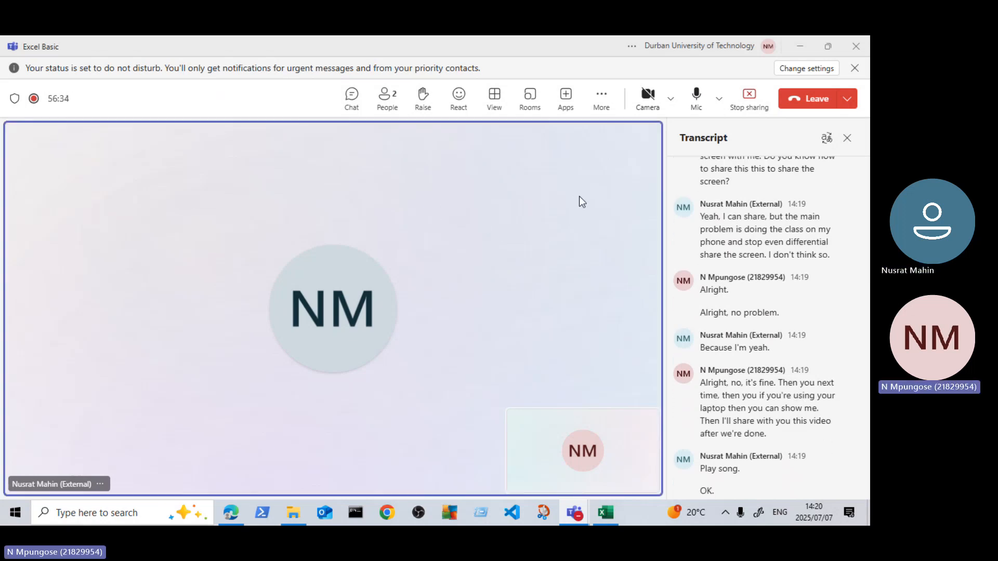
# Step: Return to the Excel workbook and review the PivotTables and PivotCharts on the production_data sheet, ending at the source table
pyautogui.click(800, 47)
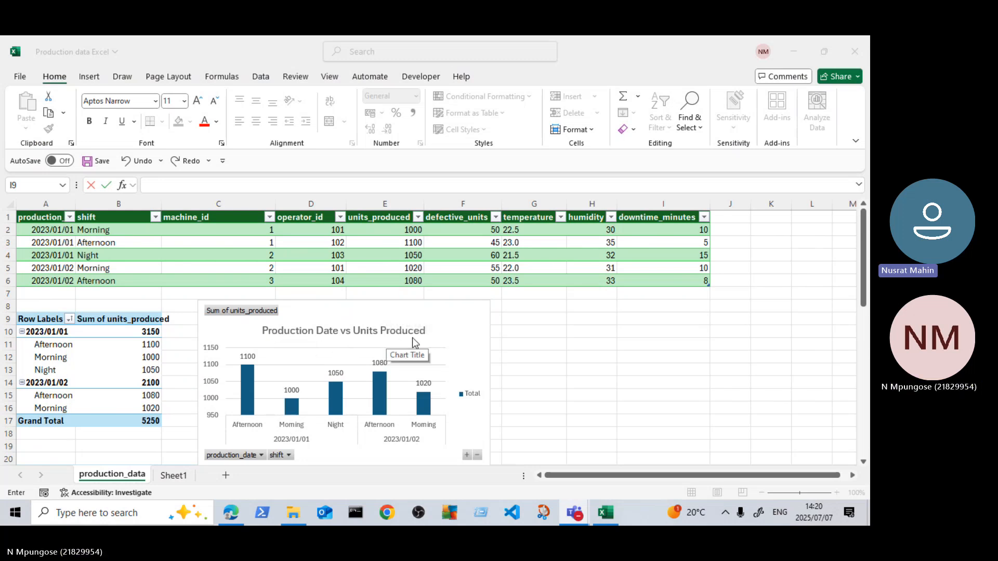
pyautogui.scroll(-2, 411, 336)
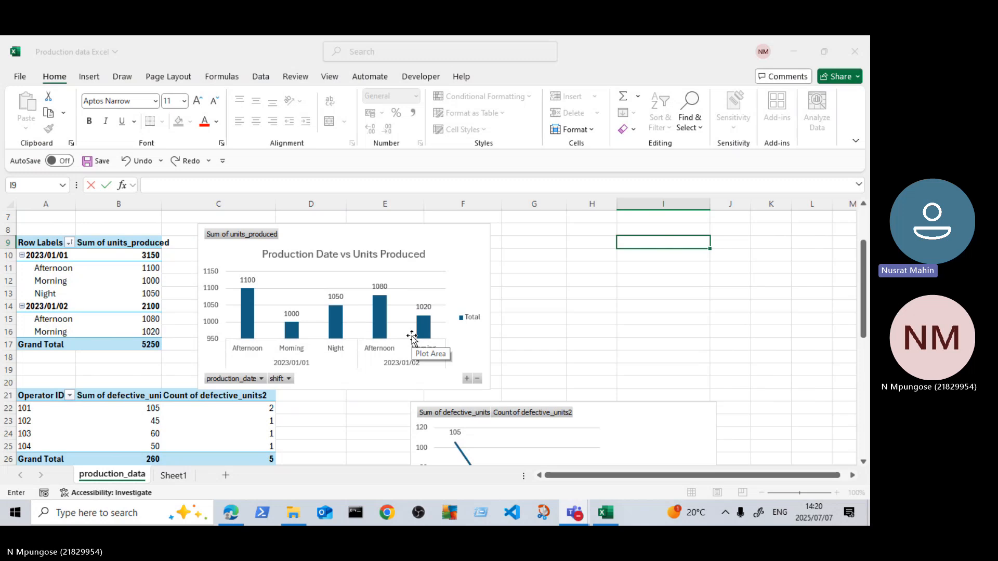
pyautogui.scroll(-2, 412, 336)
pyautogui.scroll(-2, 424, 345)
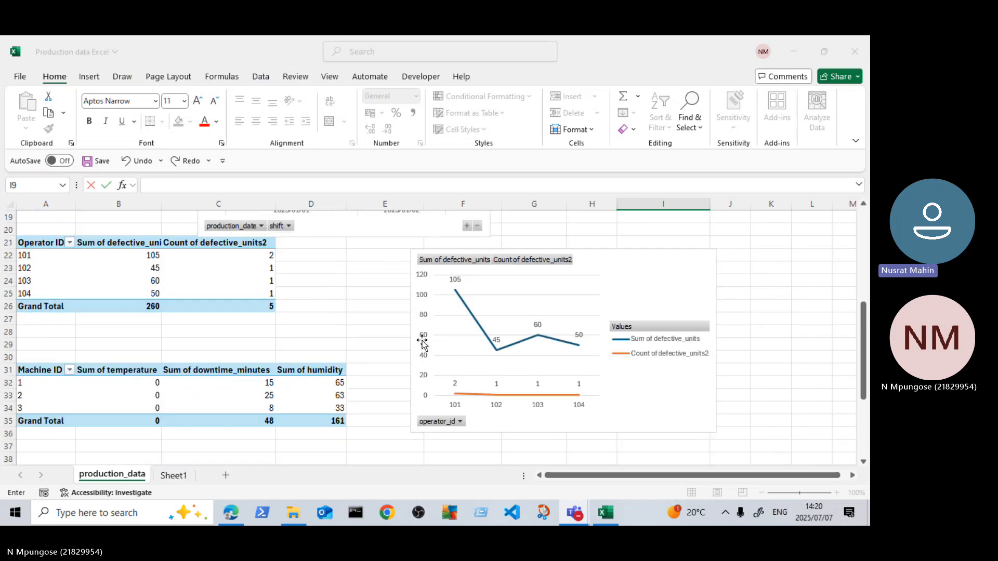
pyautogui.scroll(4, 425, 346)
pyautogui.scroll(1, 424, 346)
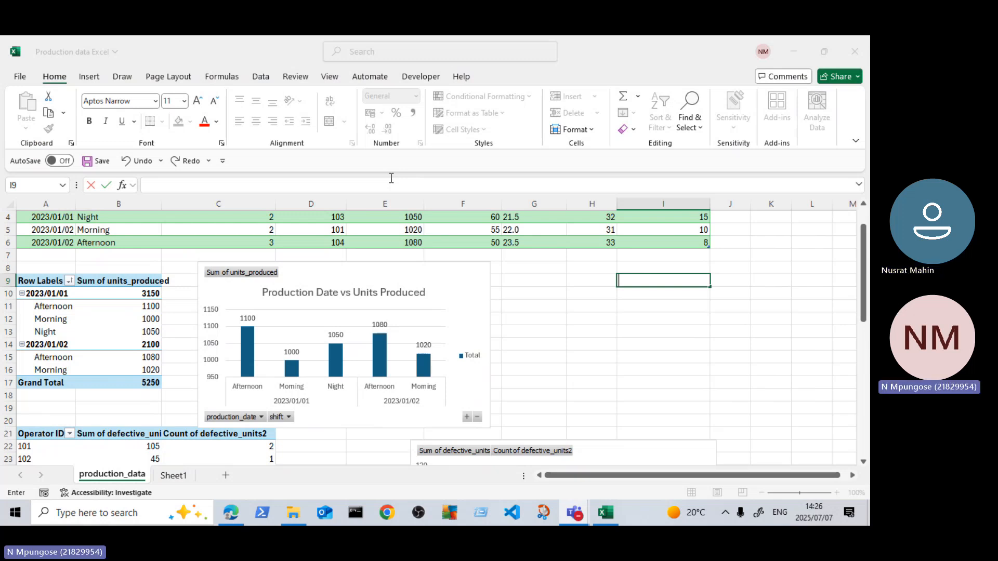
pyautogui.scroll(1, 412, 275)
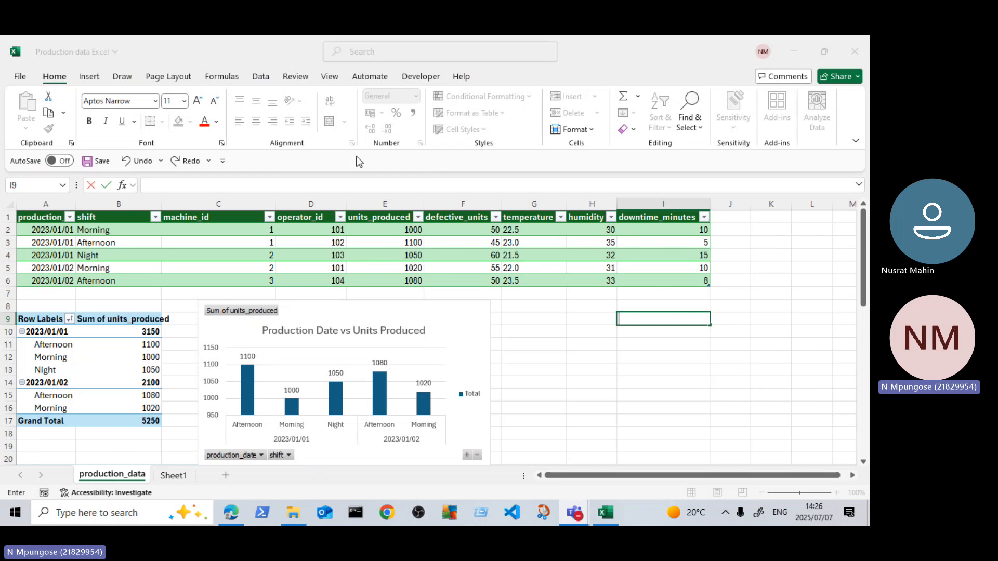
# Step: Switch to the Excel Basic meeting window in Microsoft Teams and stop sharing the screen
pyautogui.moveTo(575, 524)
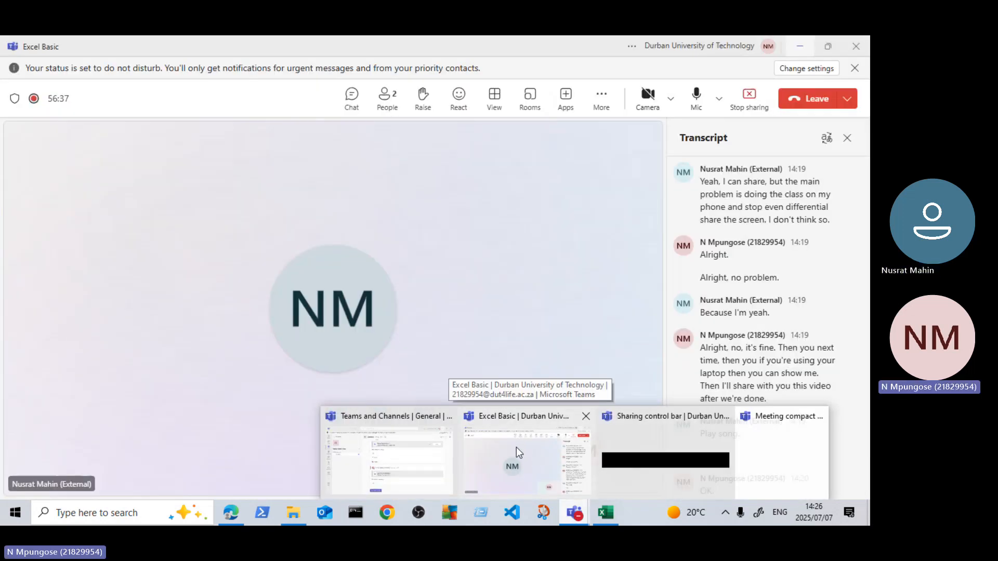
pyautogui.click(517, 447)
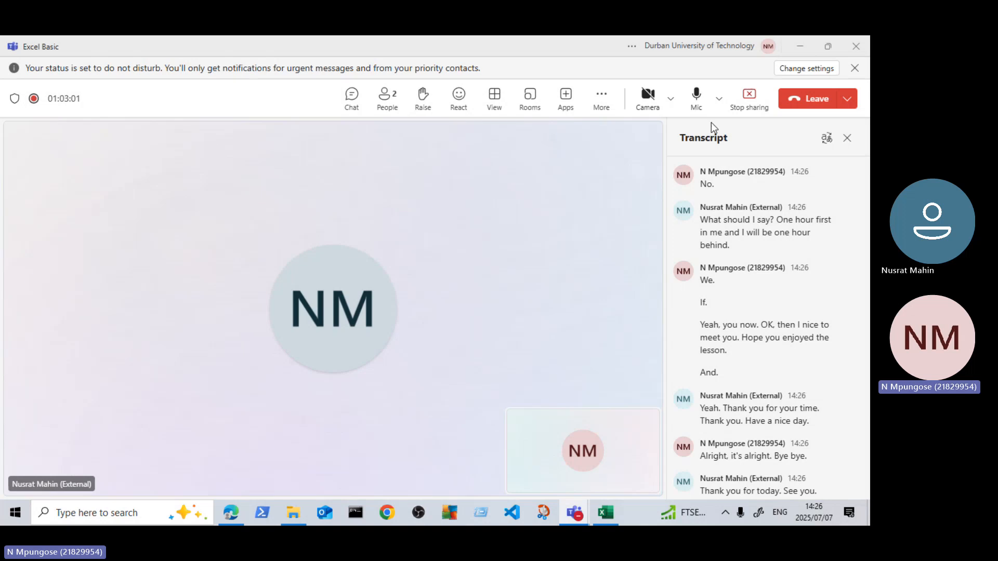
pyautogui.click(607, 98)
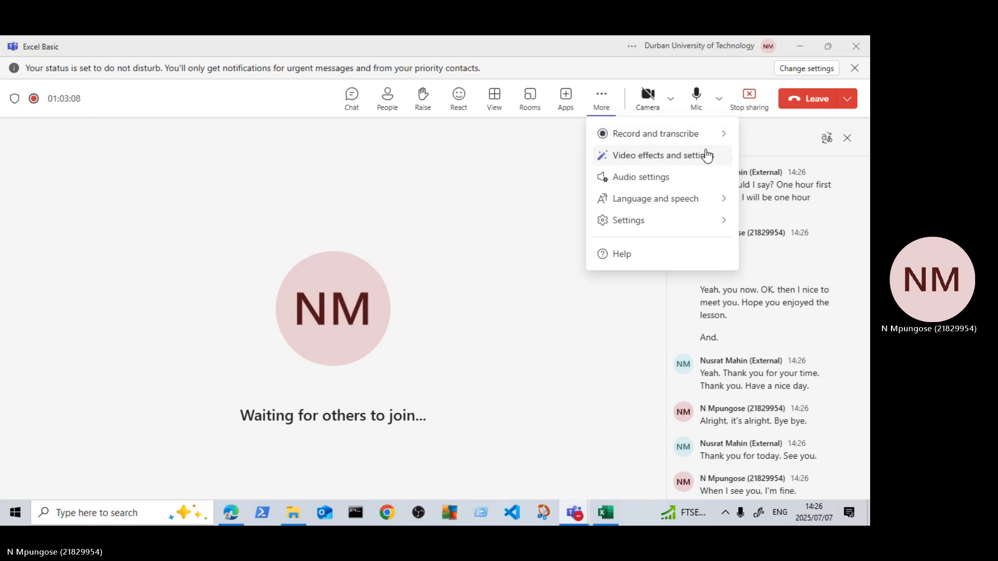
pyautogui.click(747, 104)
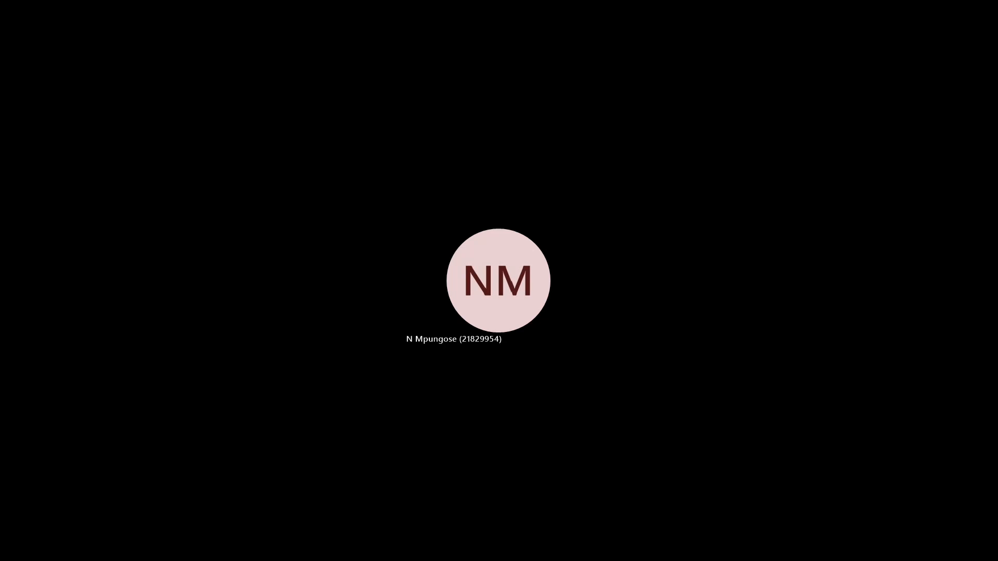